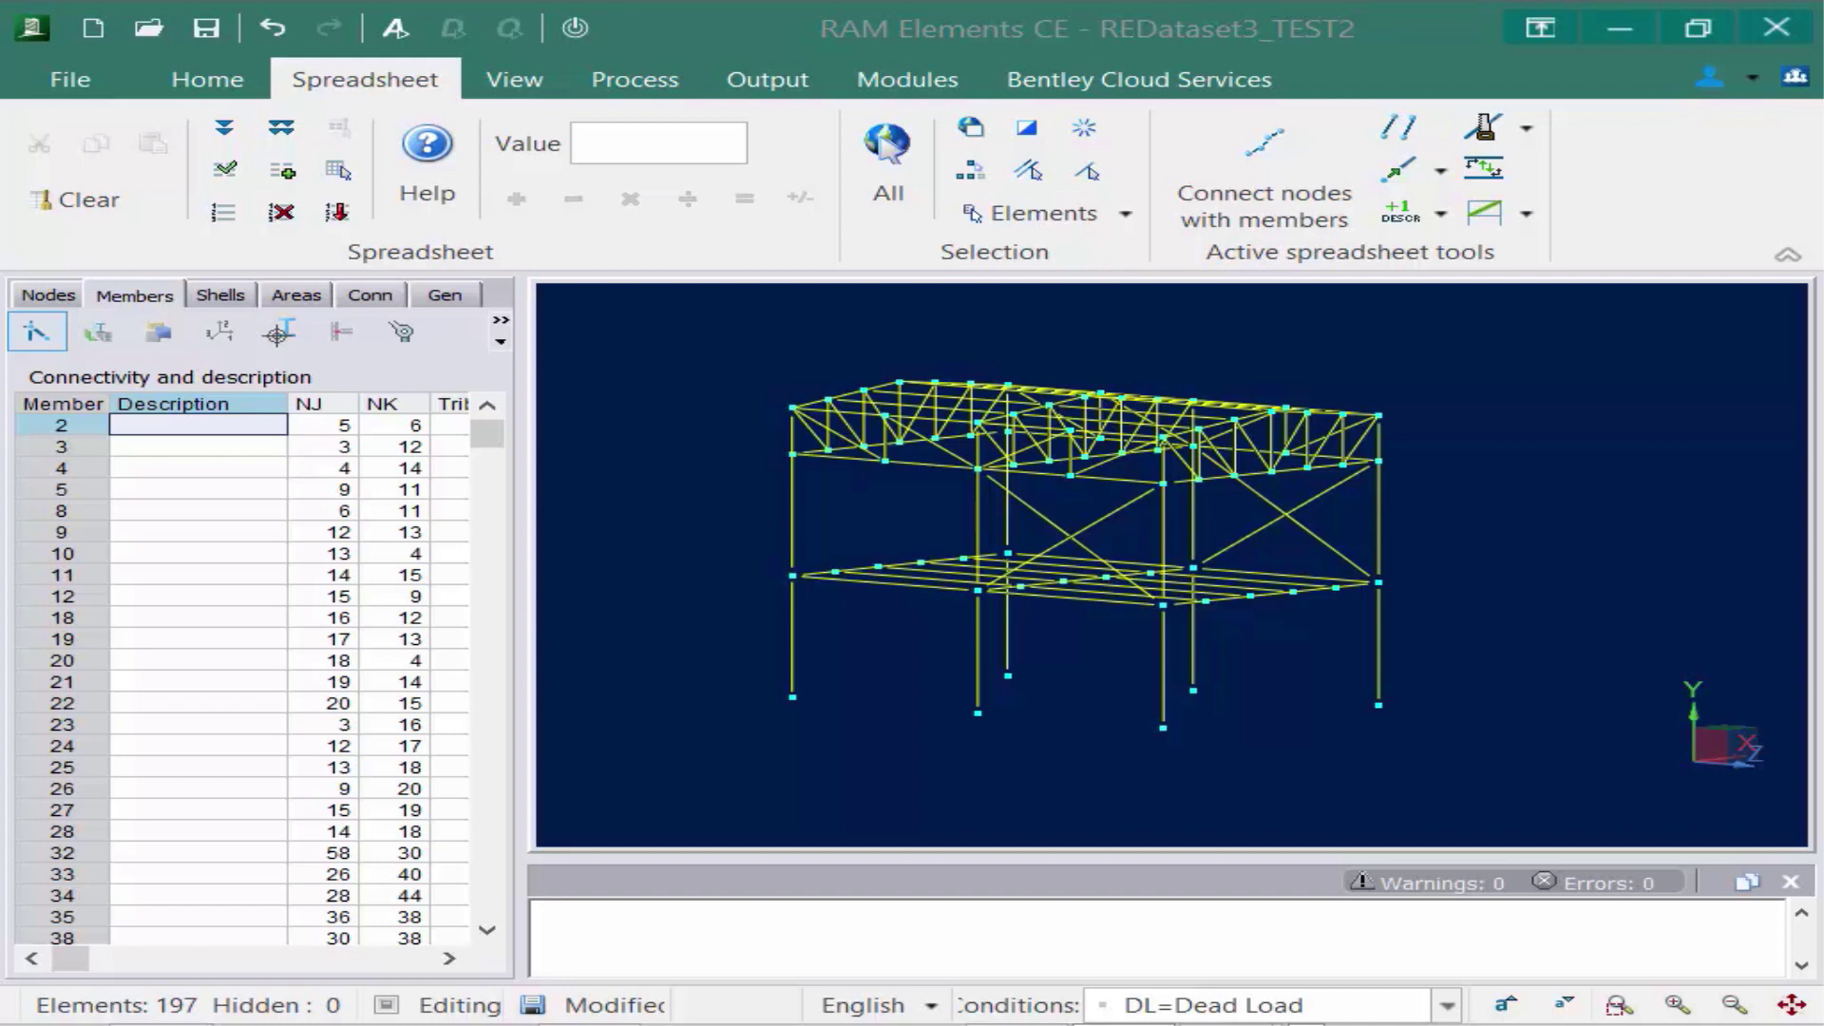
click(133, 297)
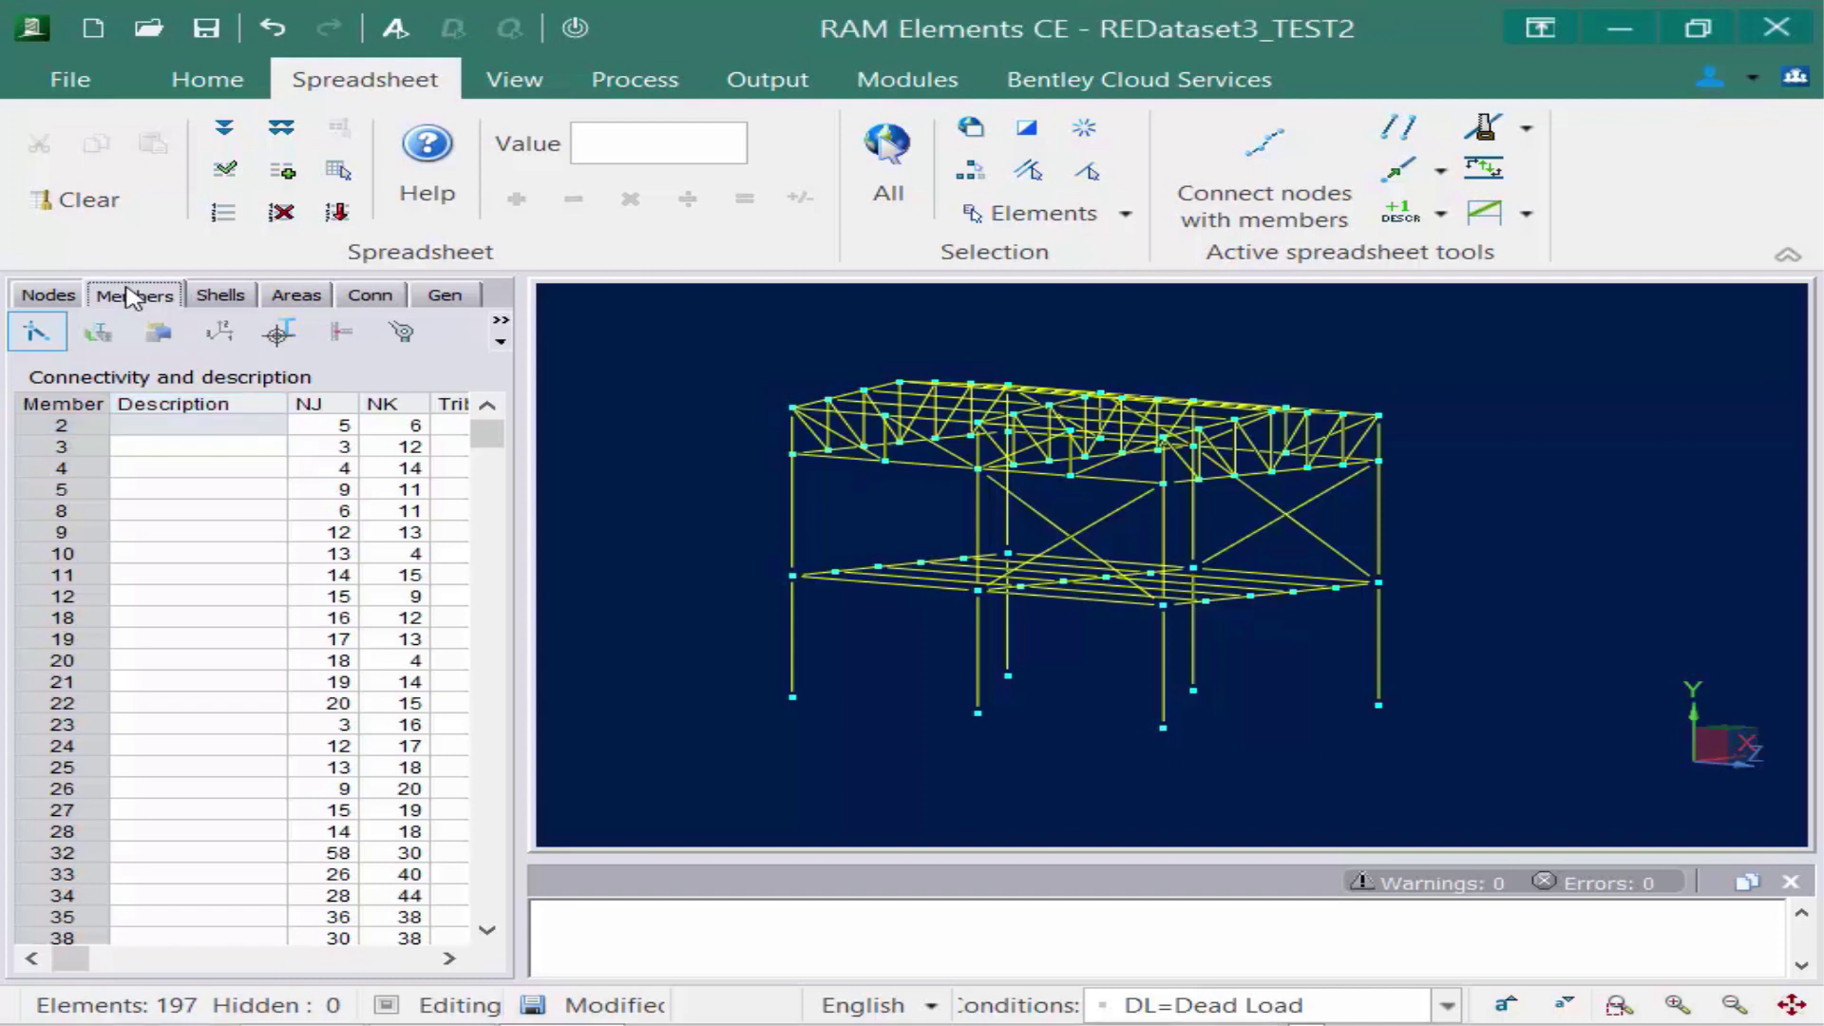
click(38, 333)
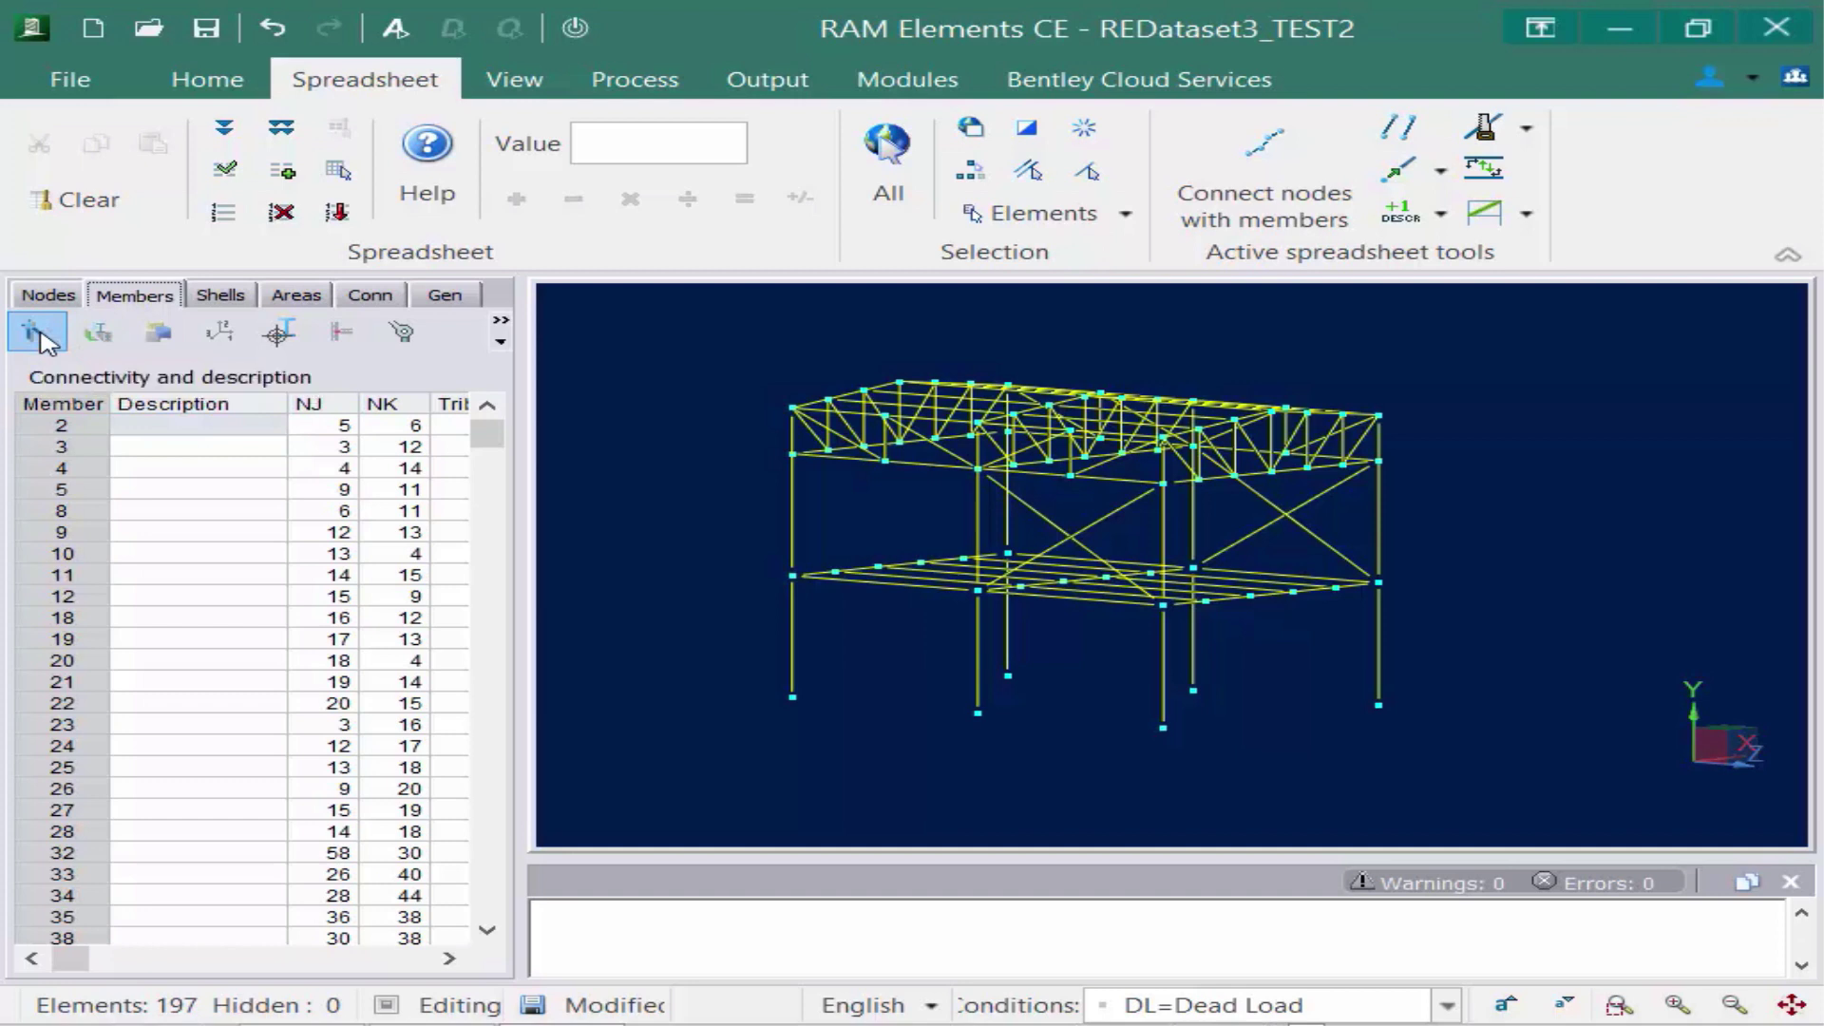
Switch the model to the Front XY view, then pan and zoom to centre the enlarged frame.
click(684, 392)
right_click(649, 373)
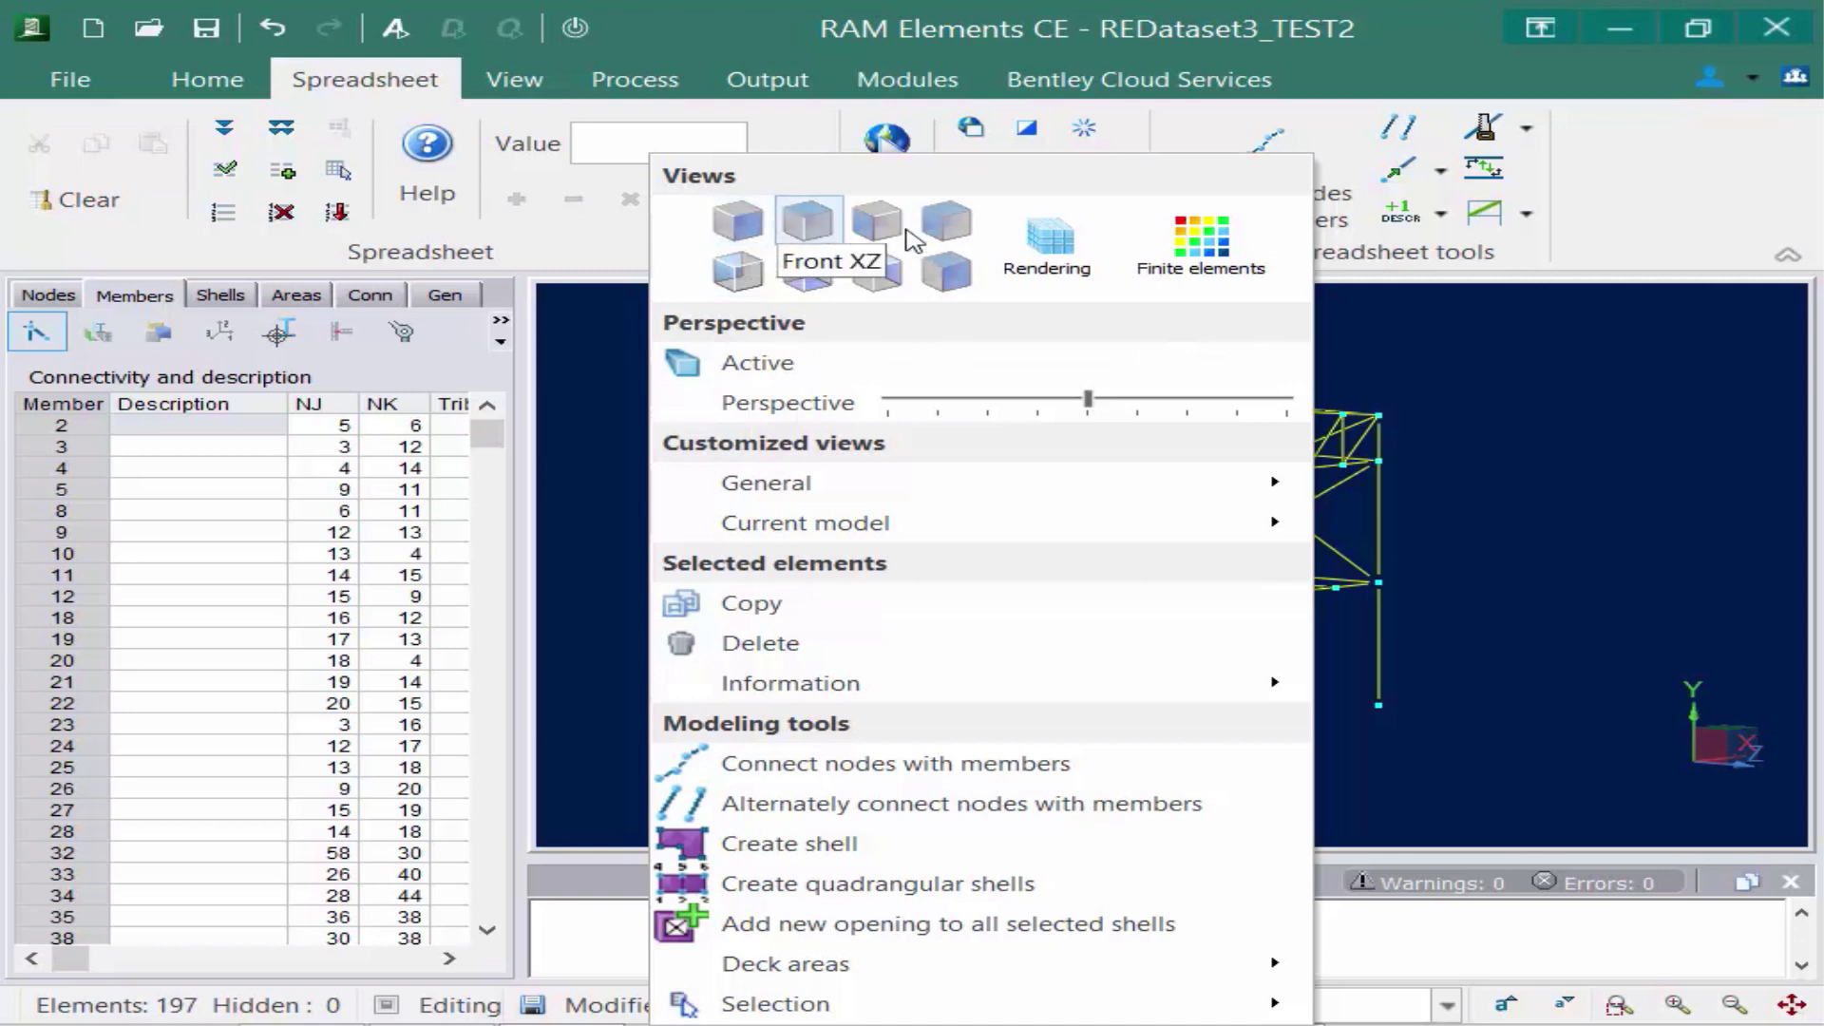
click(876, 228)
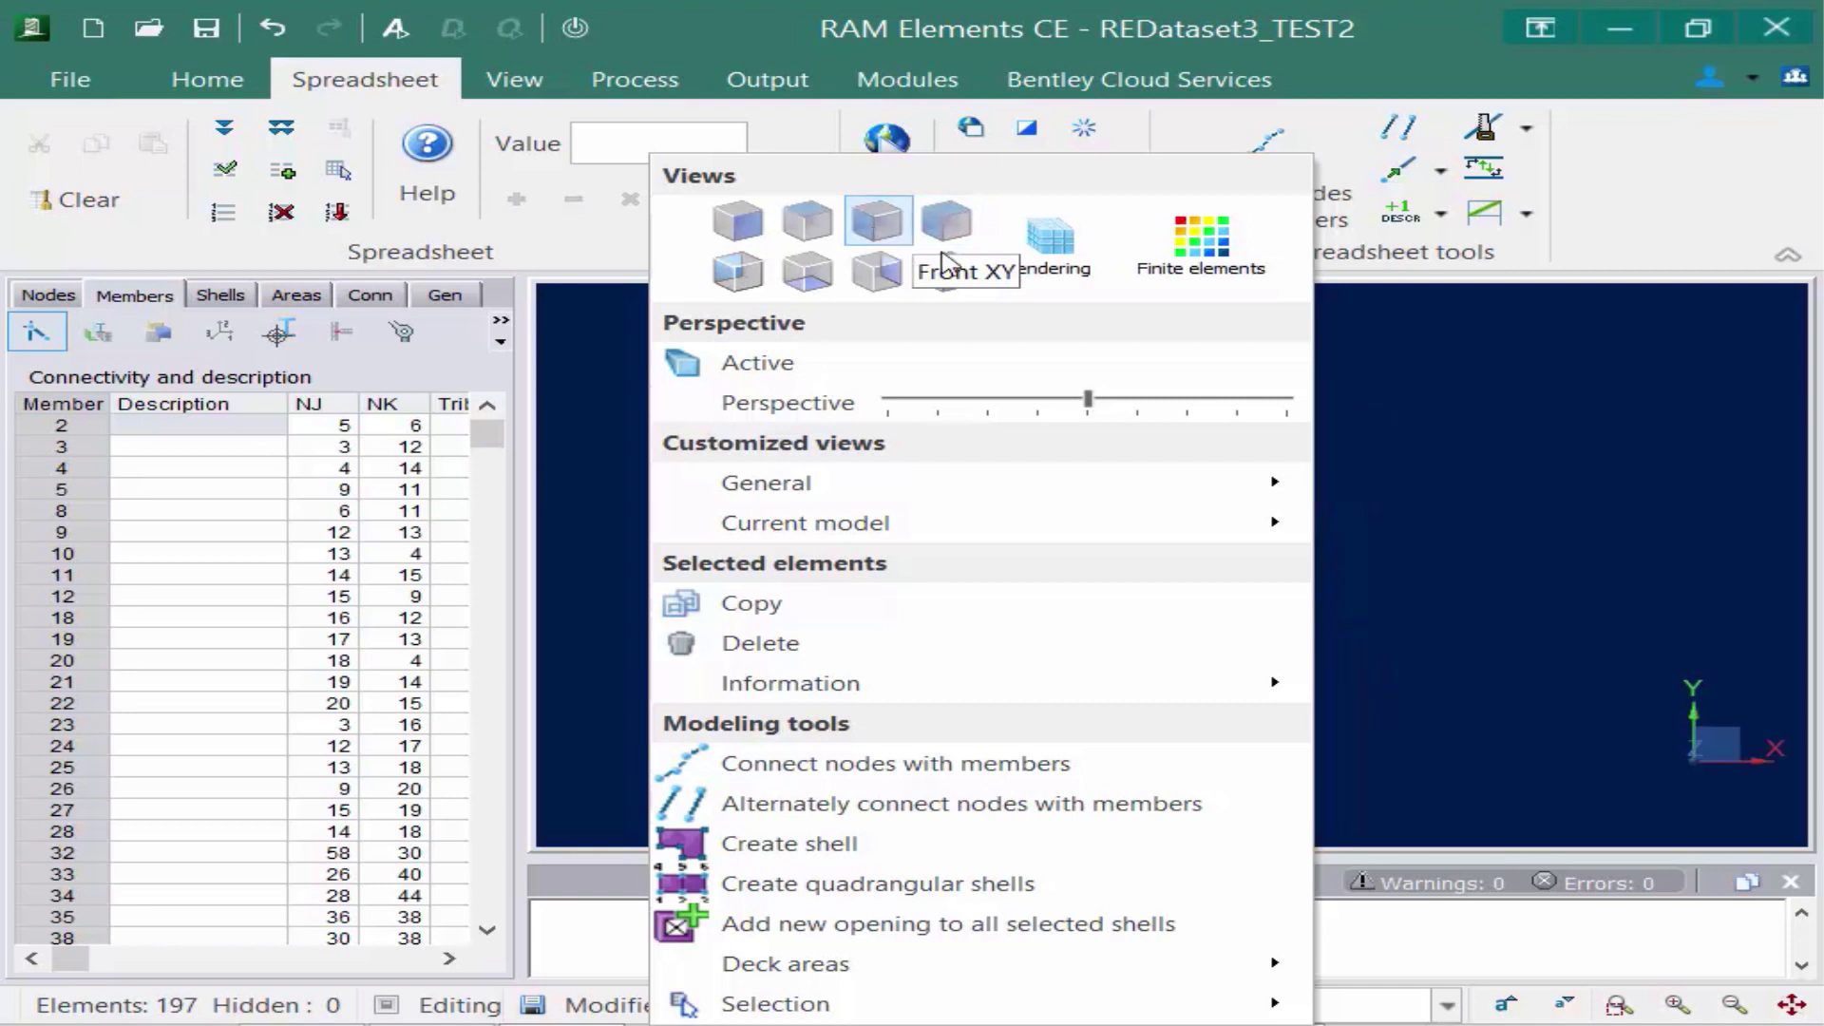
middle_drag(1012, 621, 1054, 583)
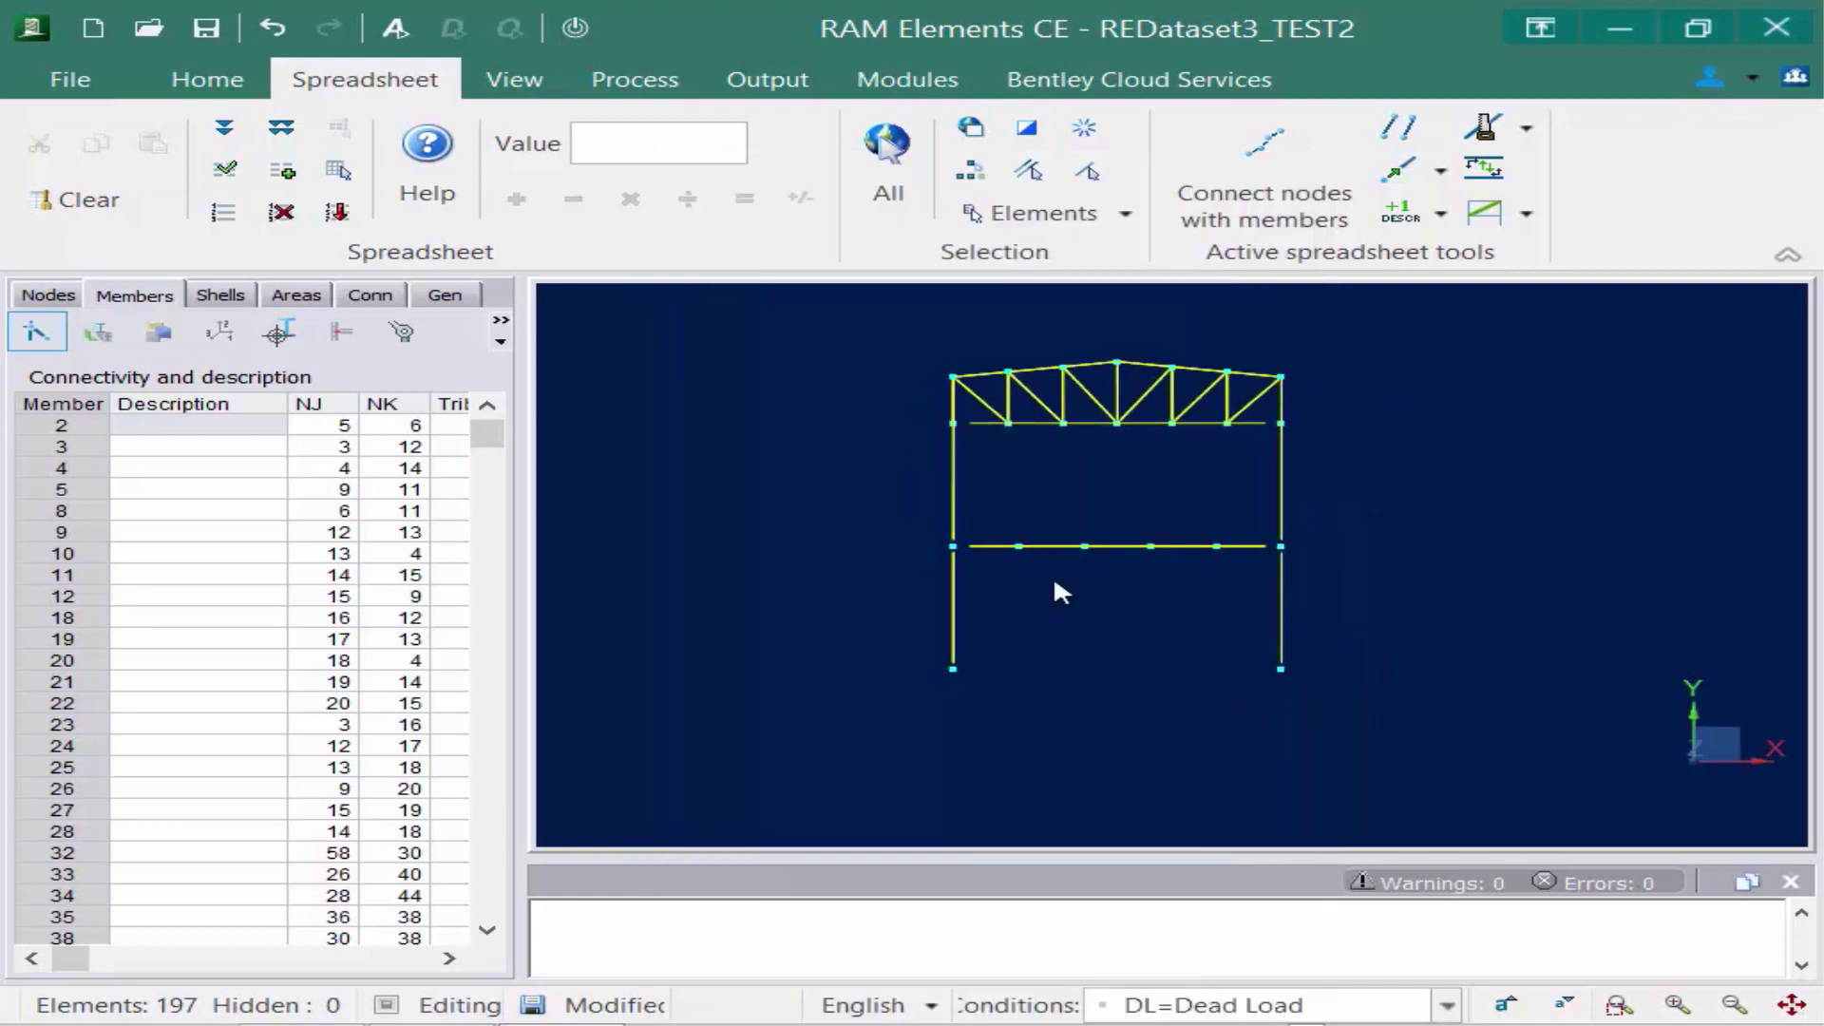
scroll(1103, 477, up, 3)
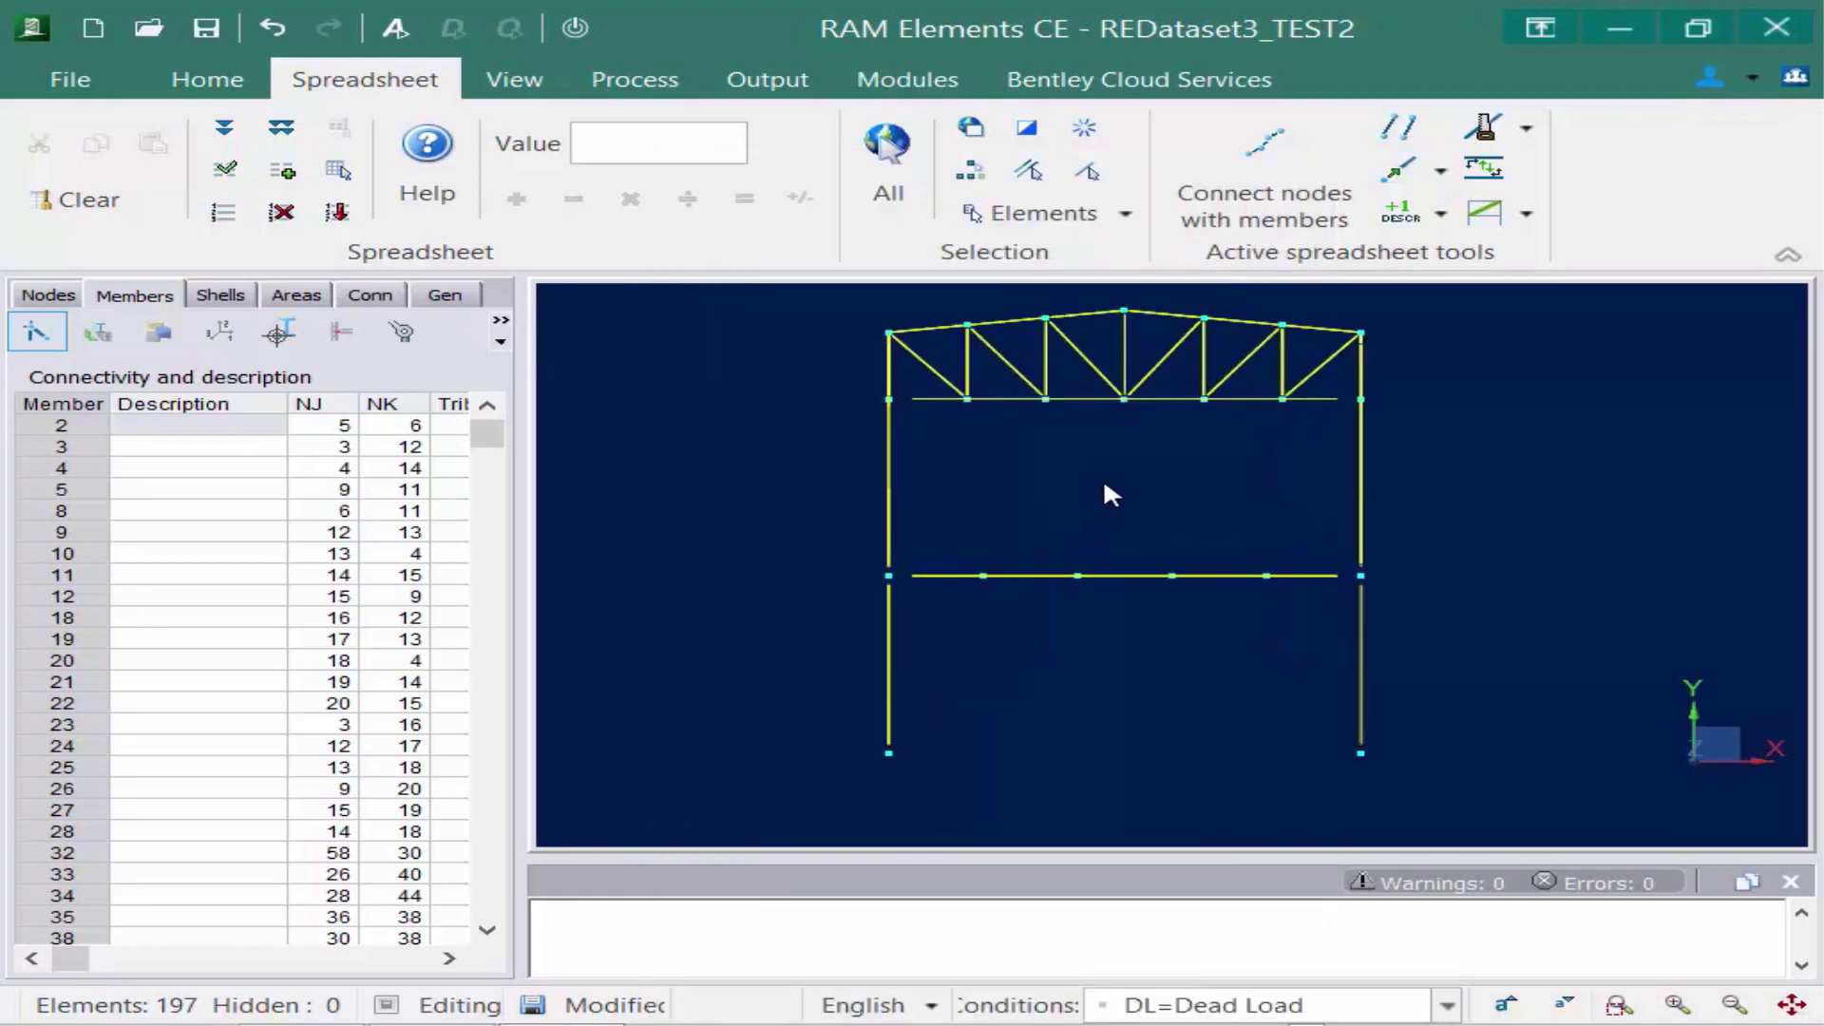
middle_drag(1103, 477, 1104, 521)
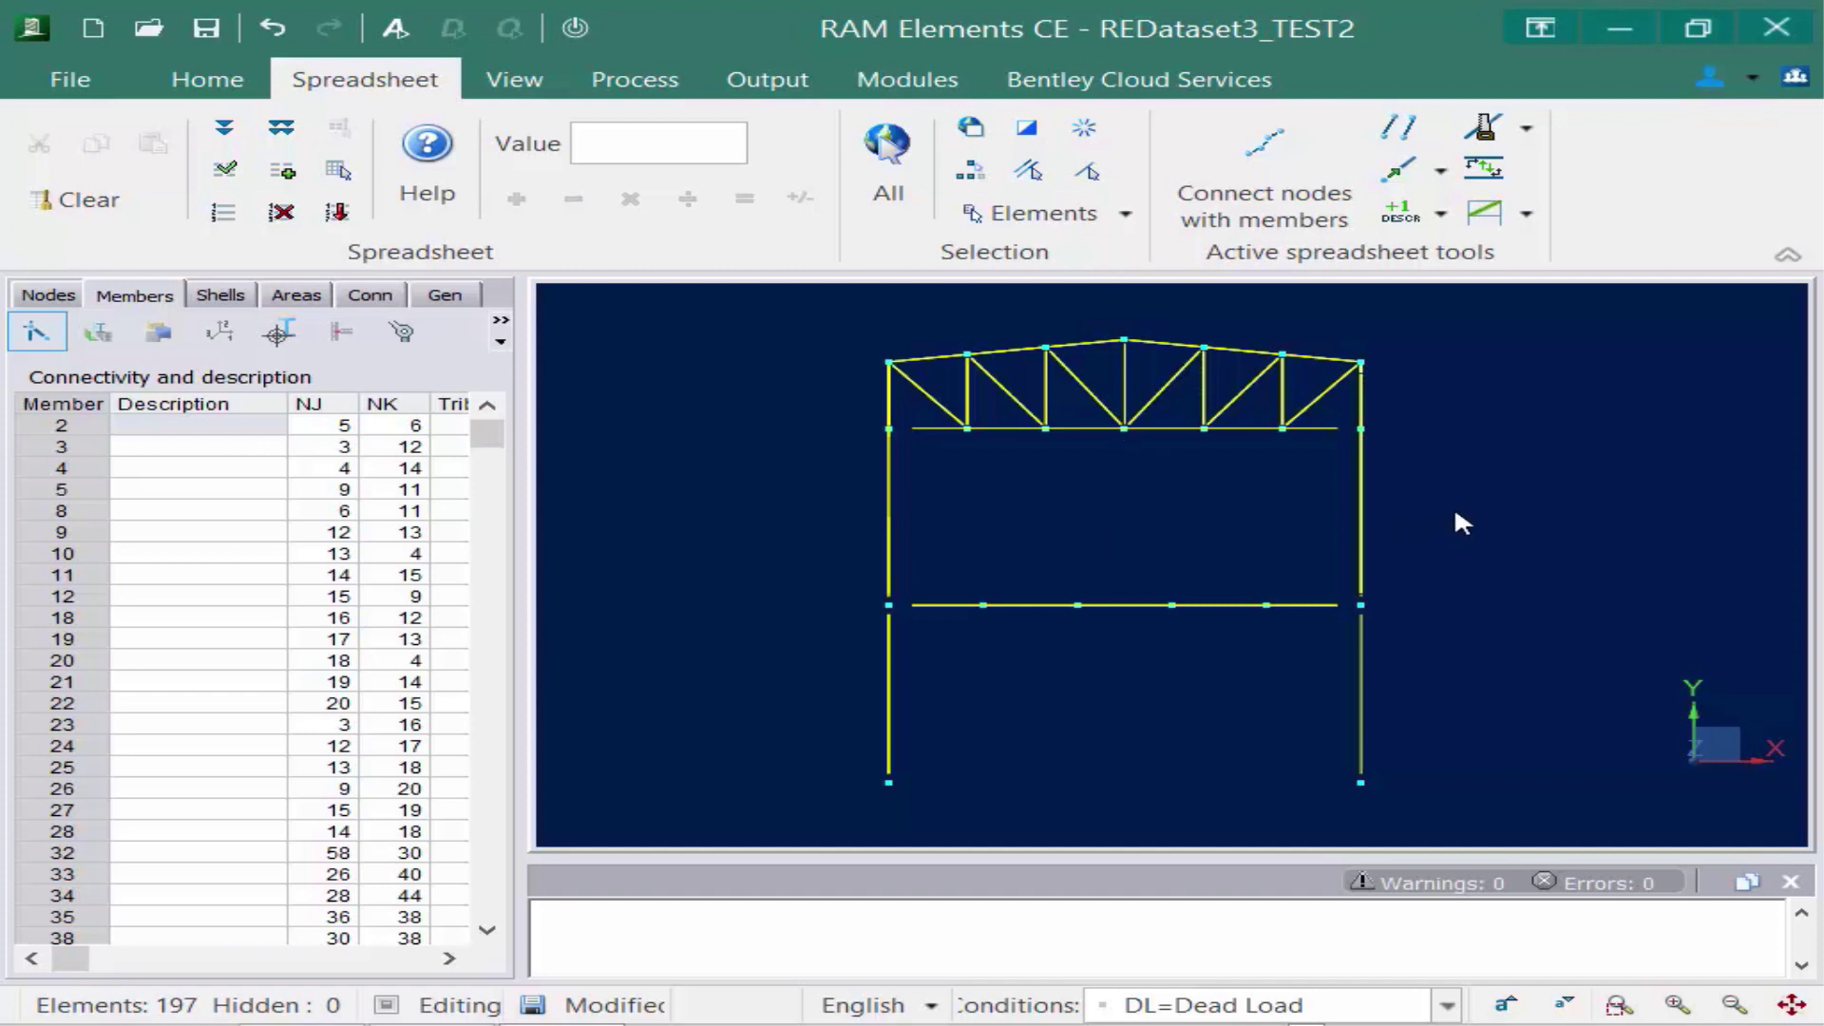
Window-select lower-storey columns 2, 32, 60, 155, 156 and 157, checking them in 3D.
click(1498, 530)
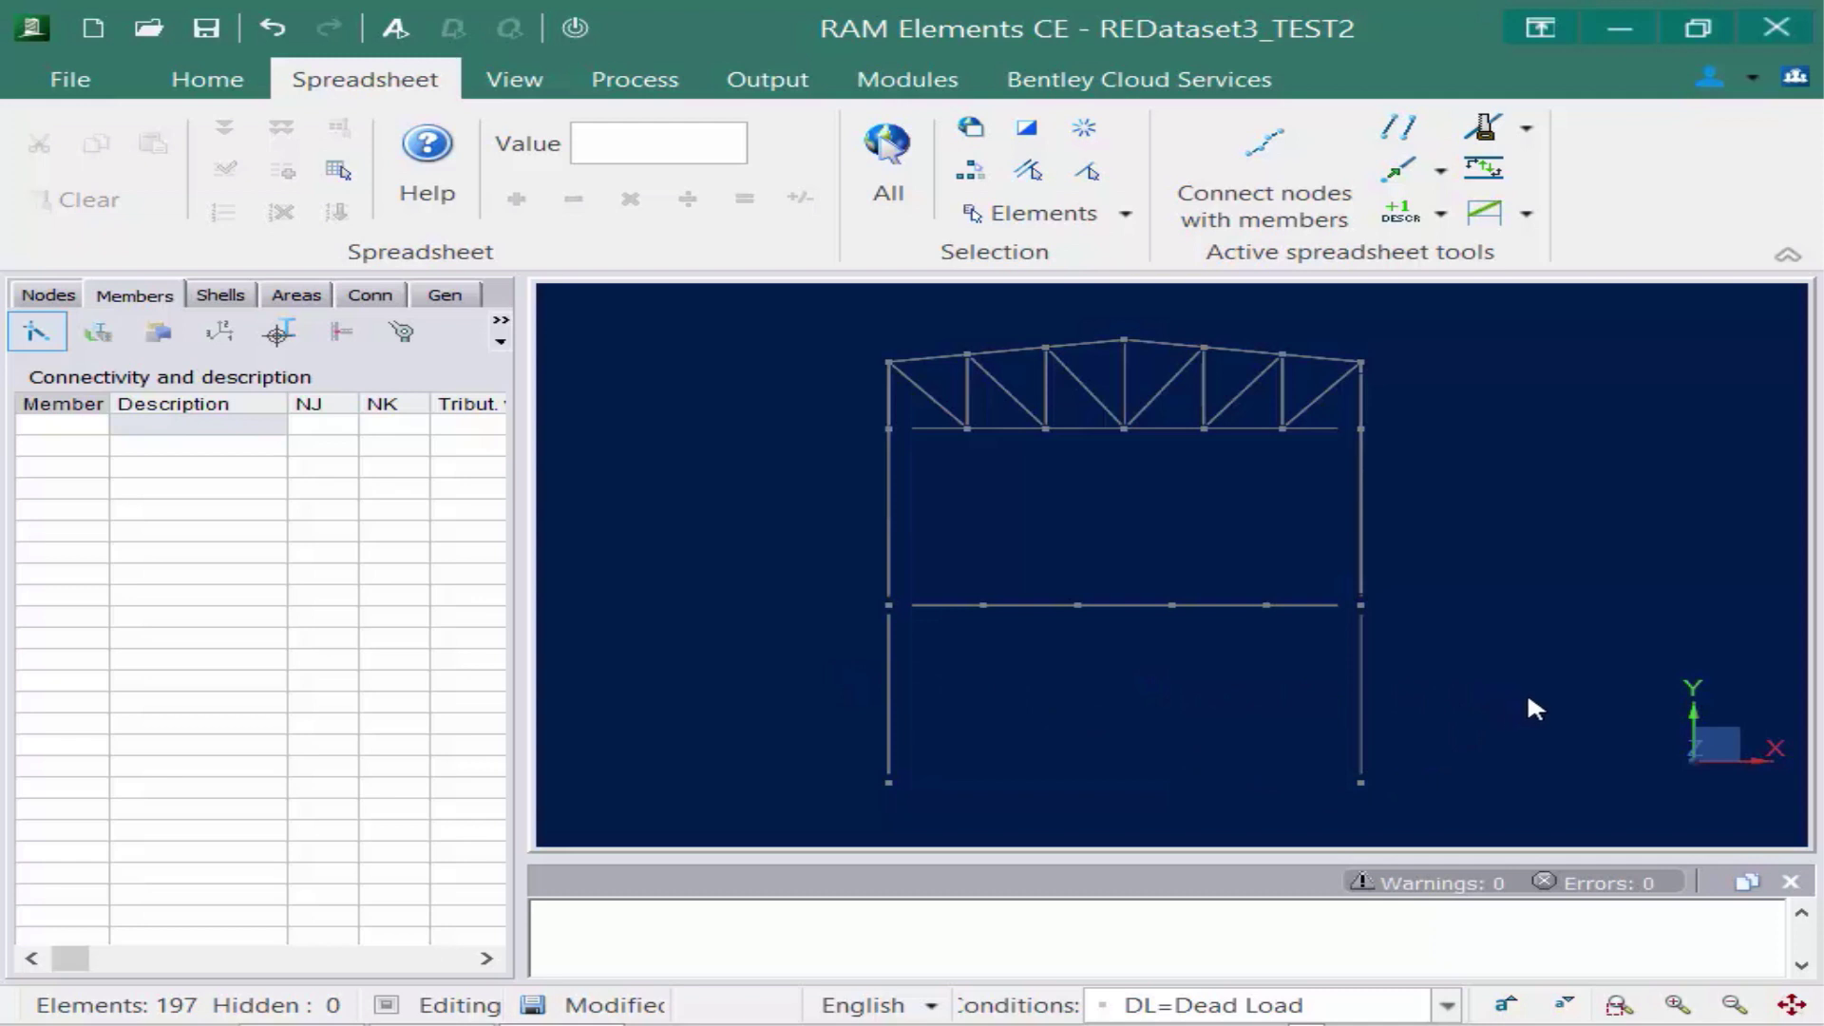
drag(863, 715, 649, 655)
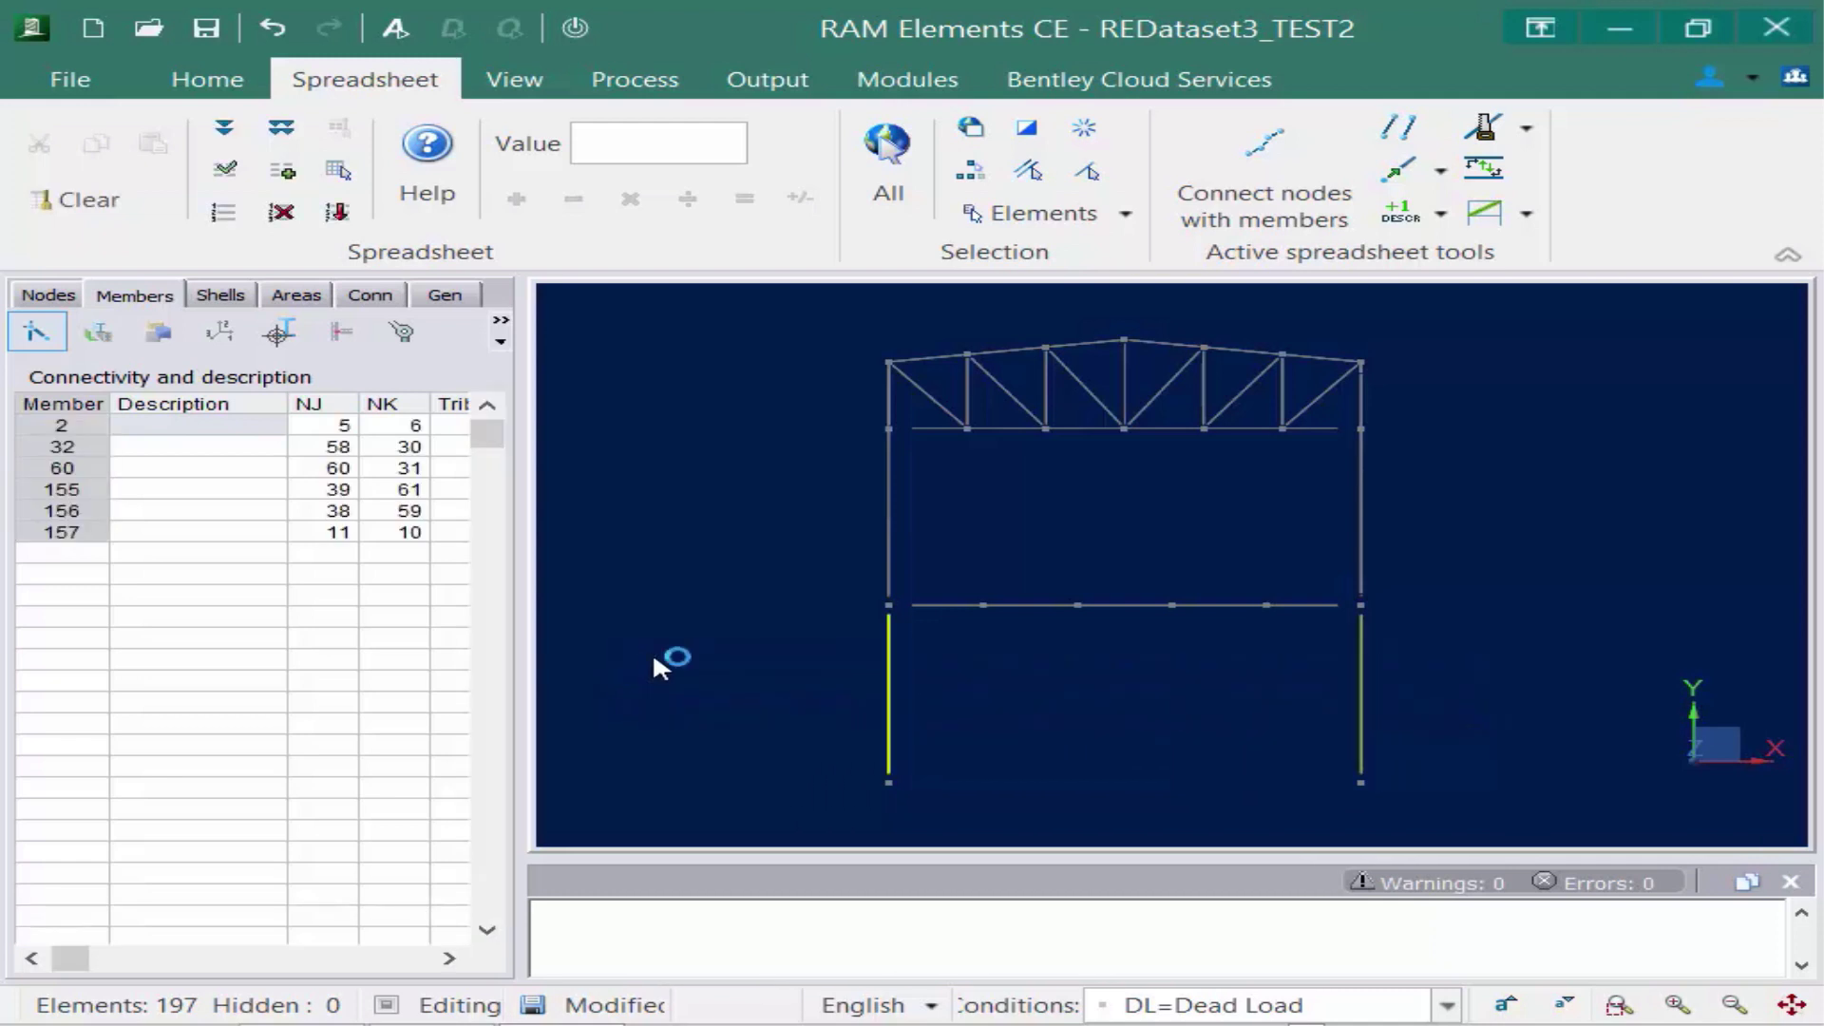
mouse_move(1087, 696)
middle_down()
mouse_move(1059, 700)
mouse_move(1070, 710)
middle_up()
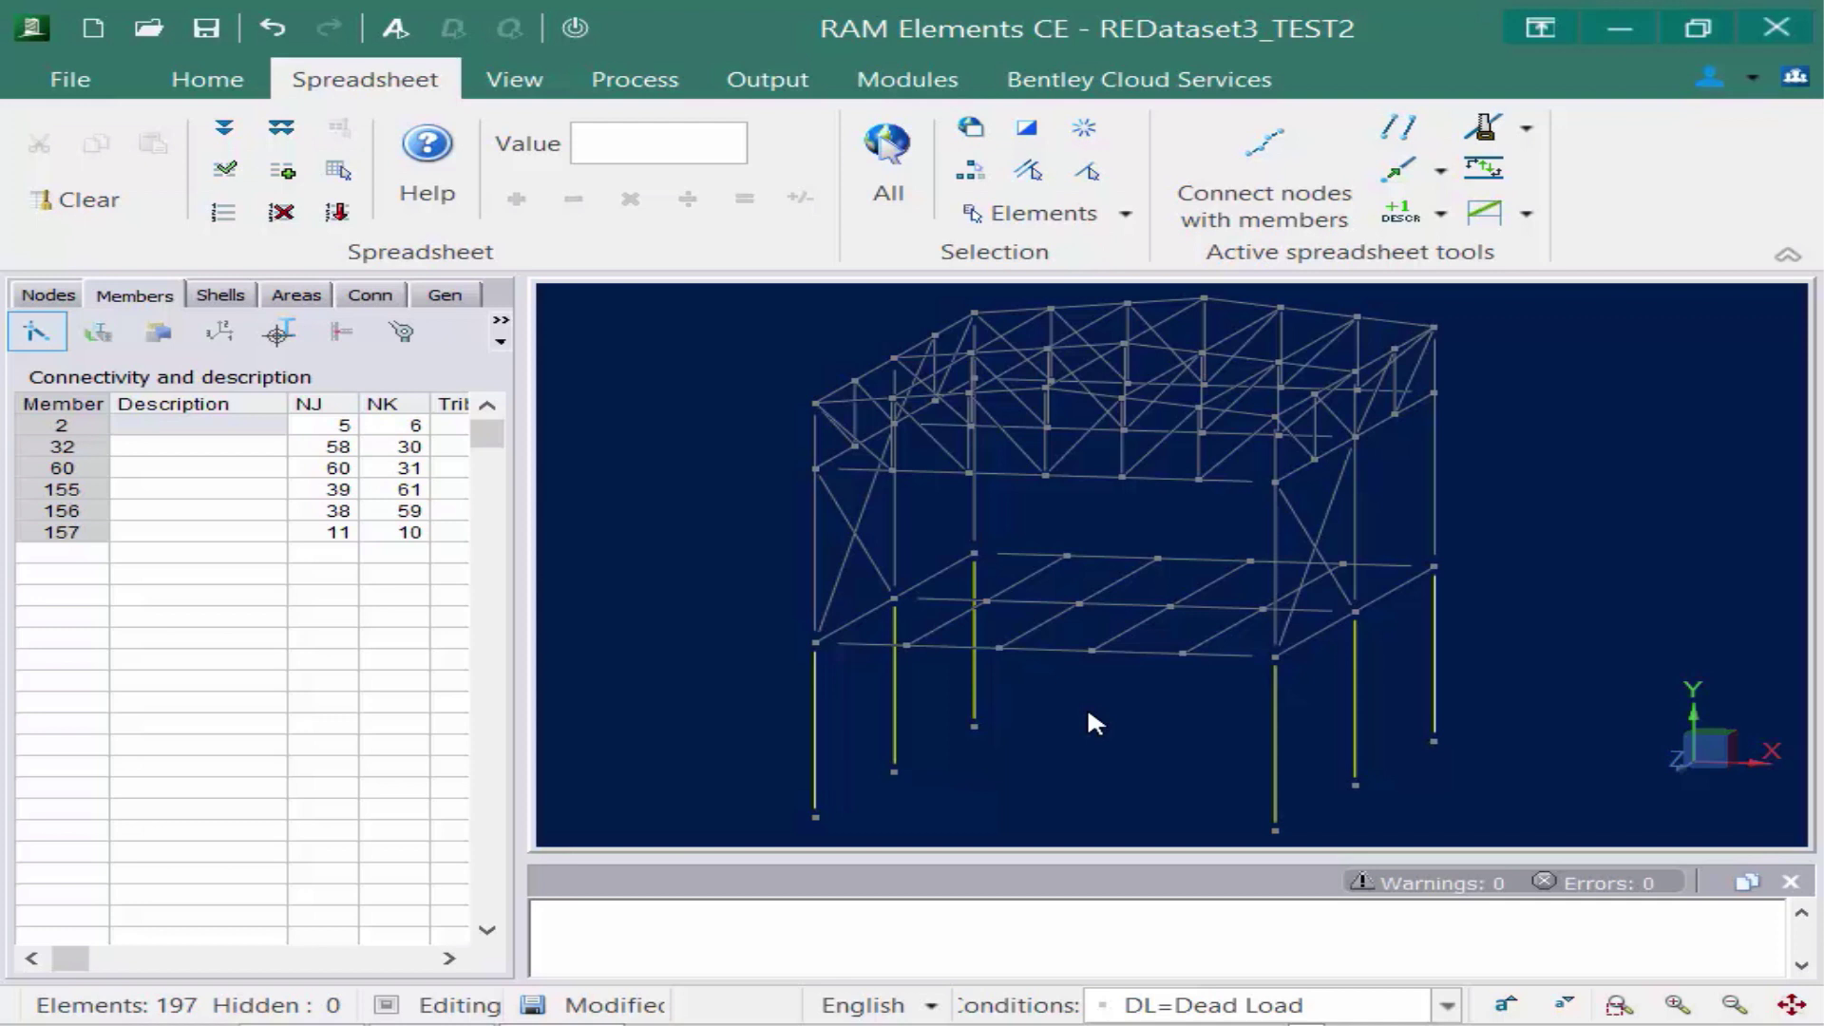
Return the model view to the front elevation of the frame.
right_click(1087, 724)
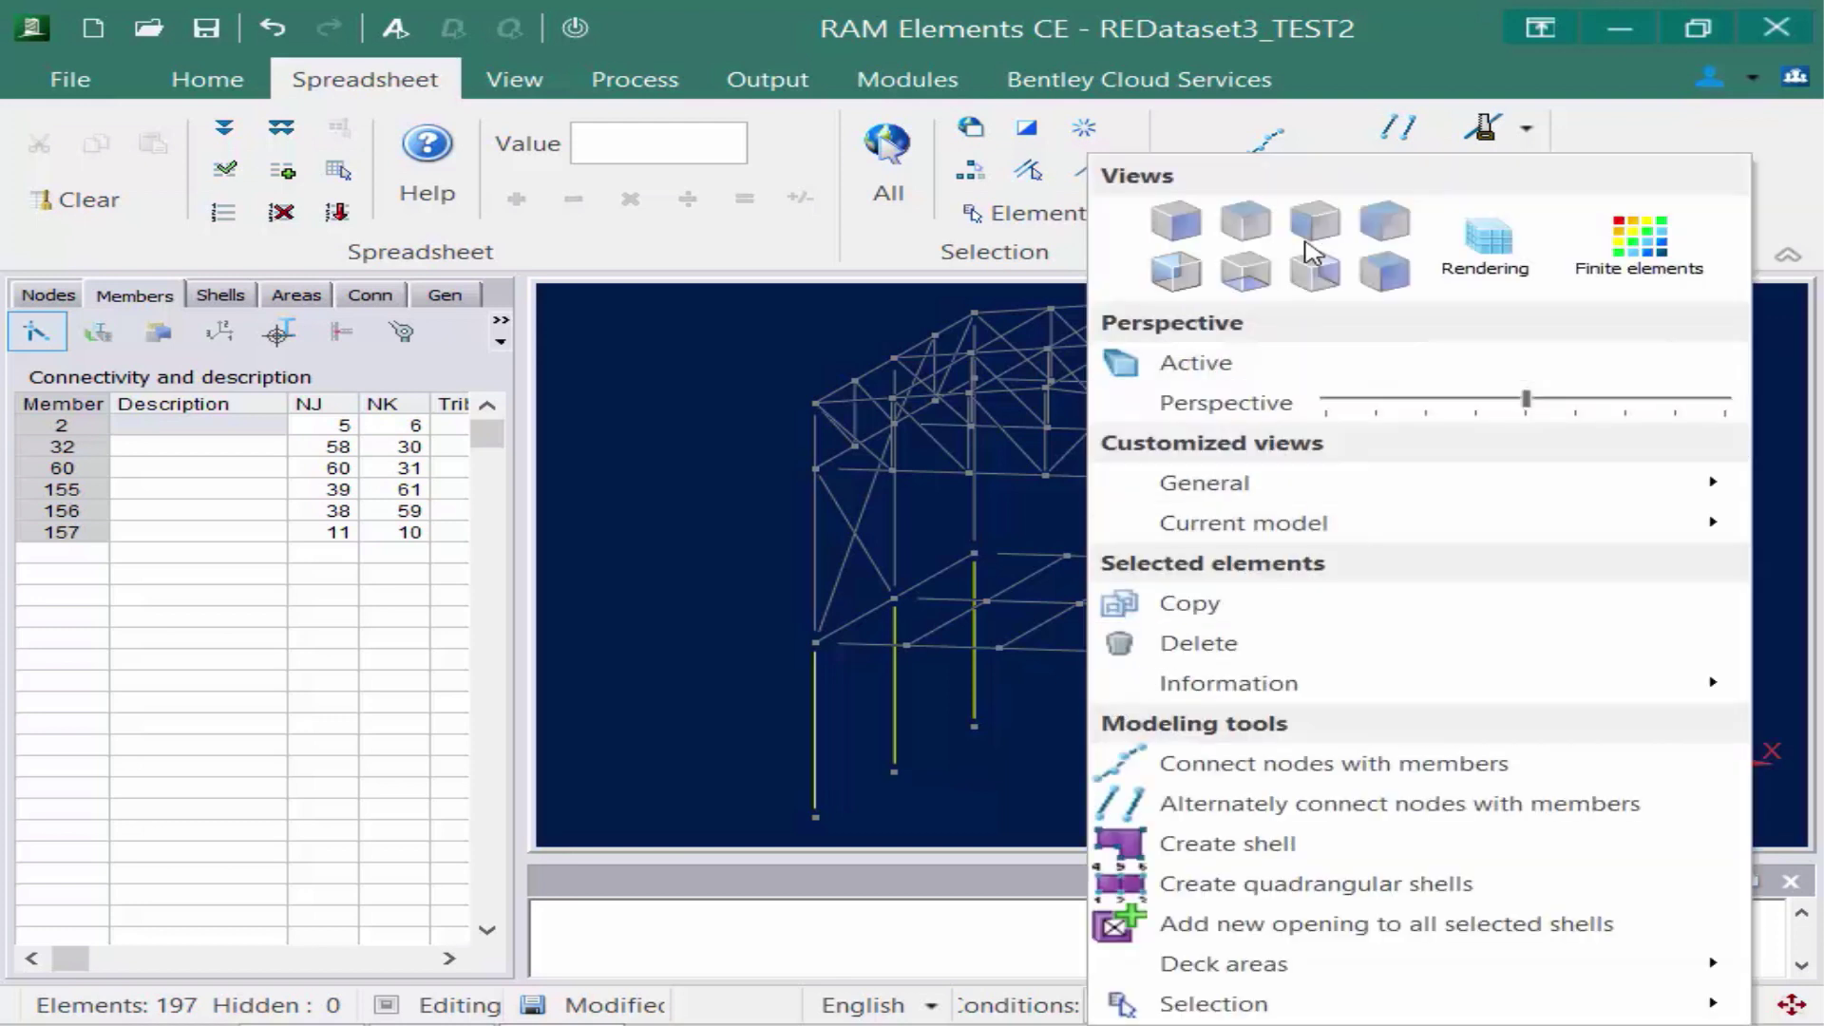
click(1317, 220)
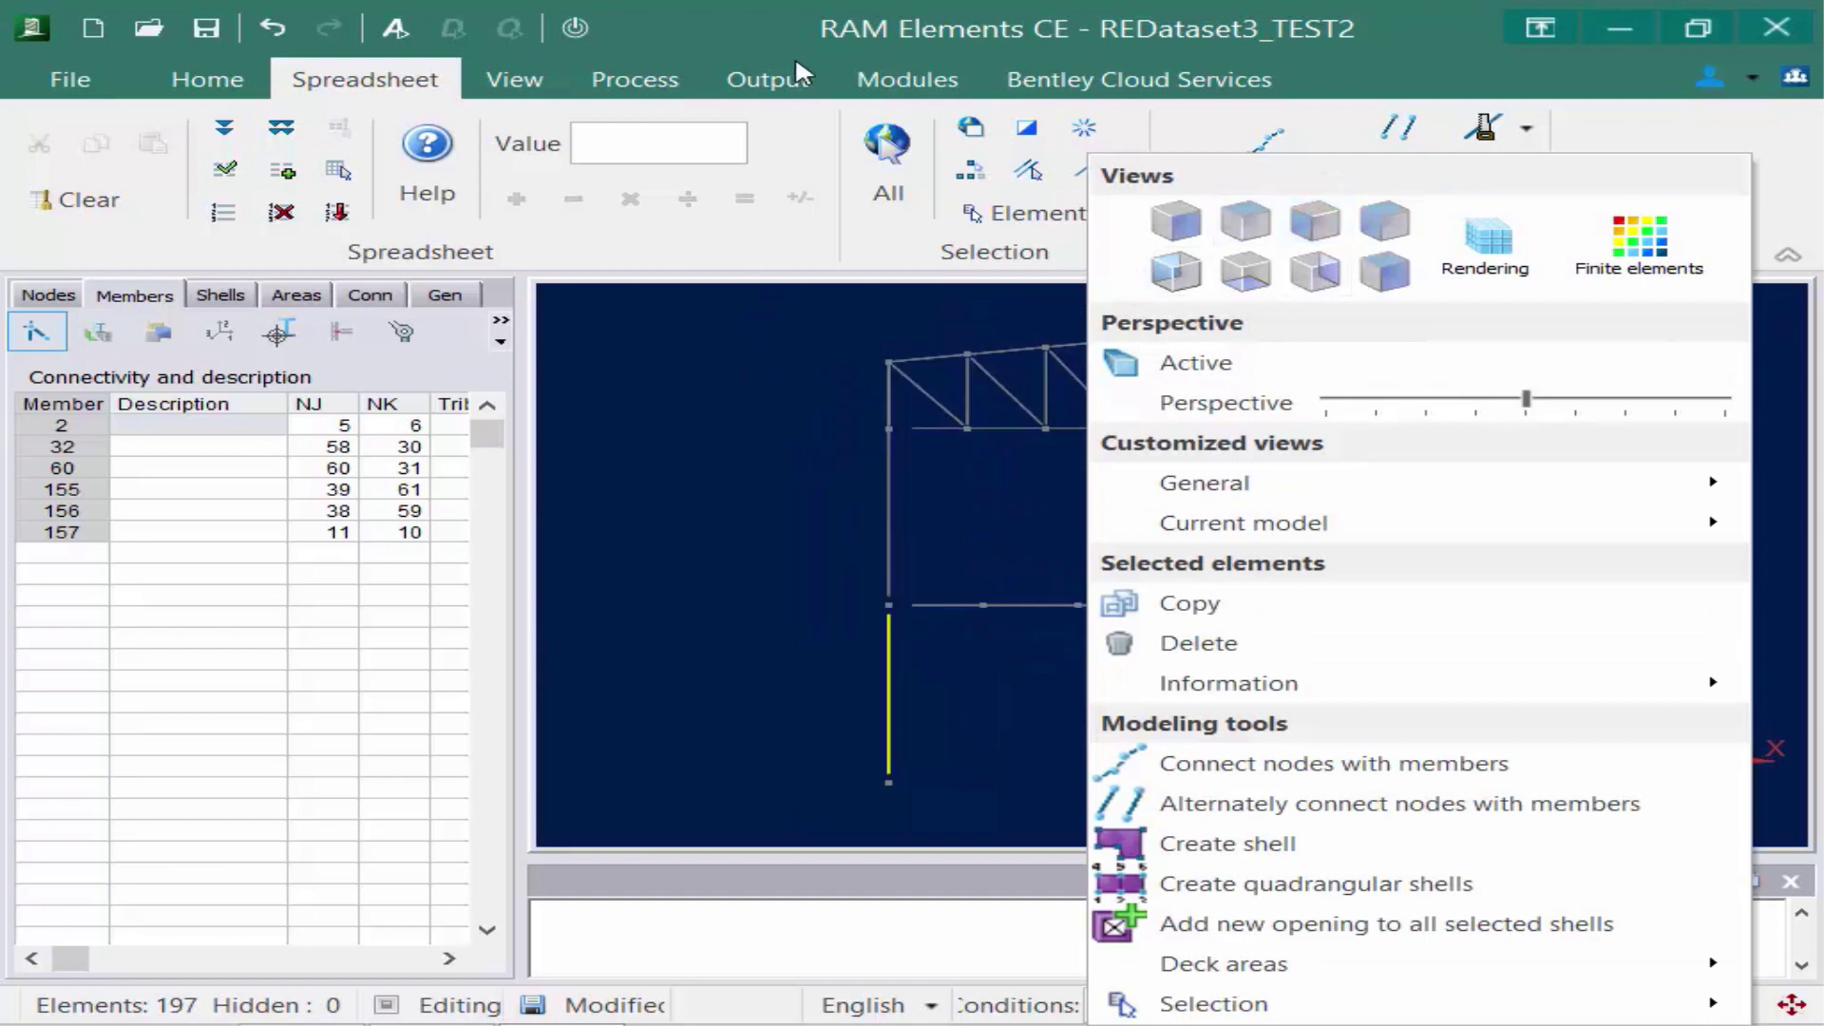
click(773, 25)
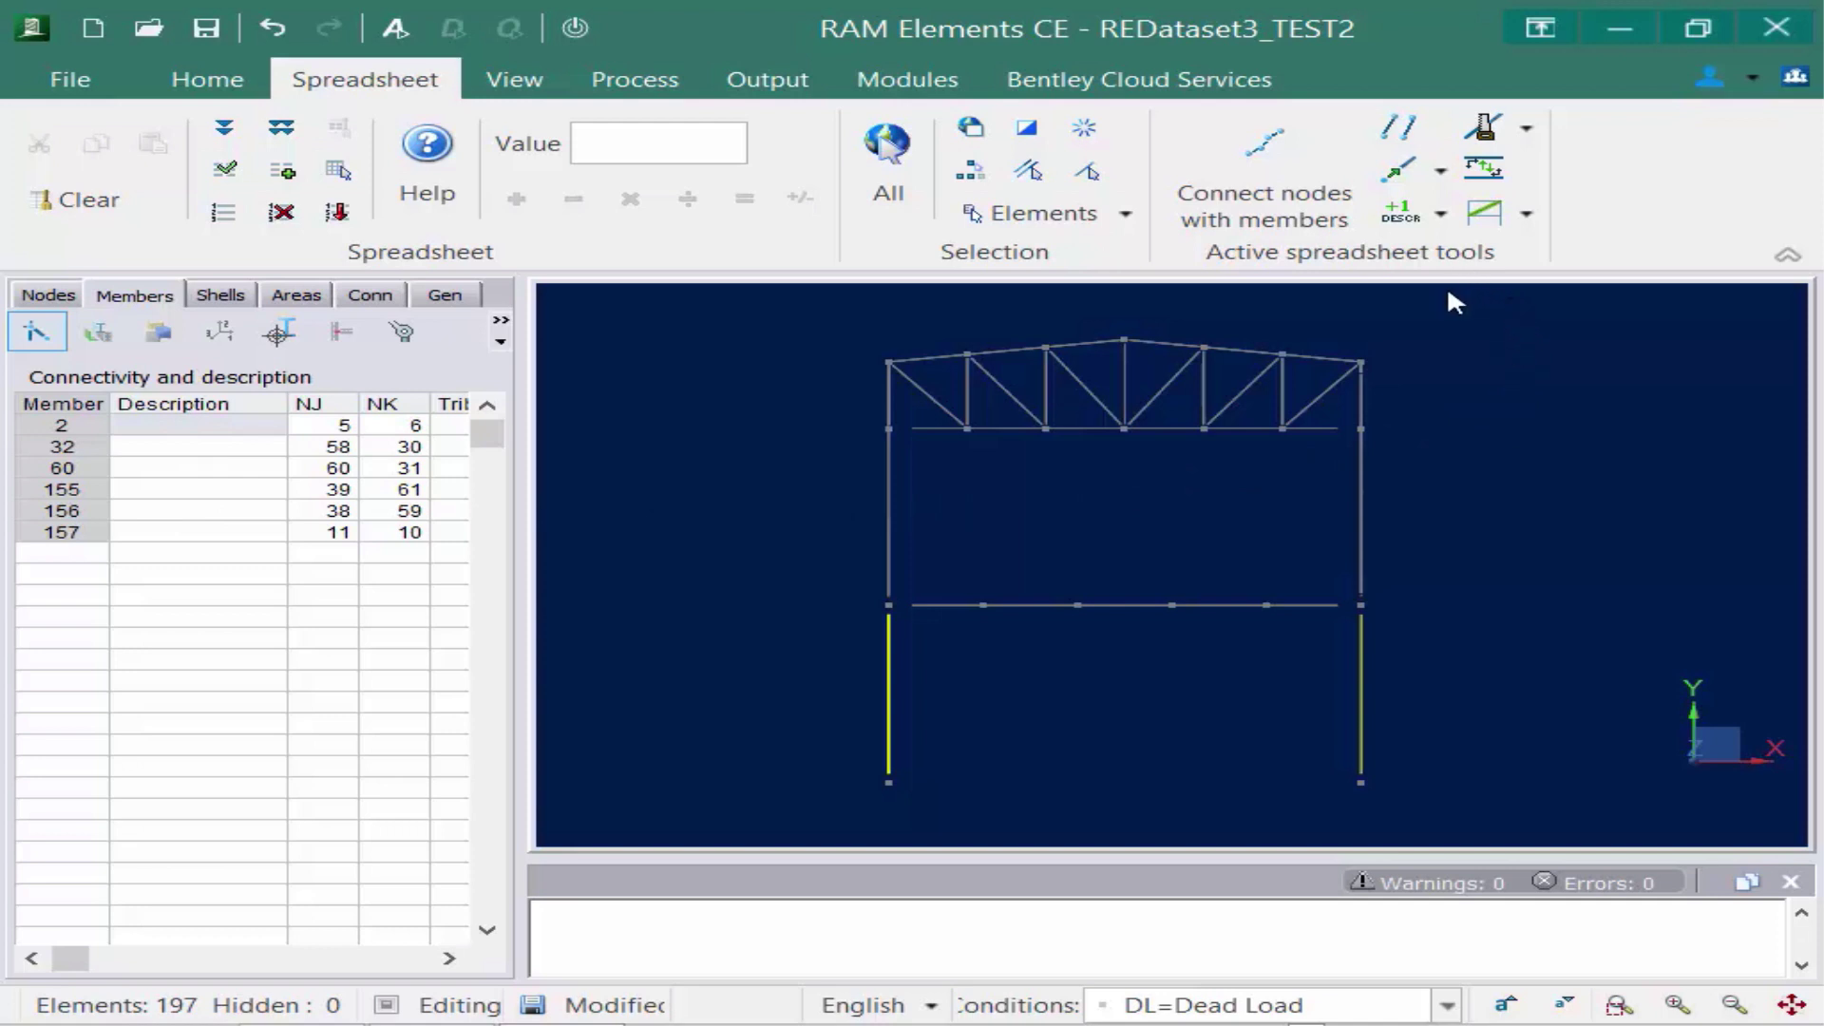
Apply the Column preset so the six selected columns get the description COL1.
click(1440, 215)
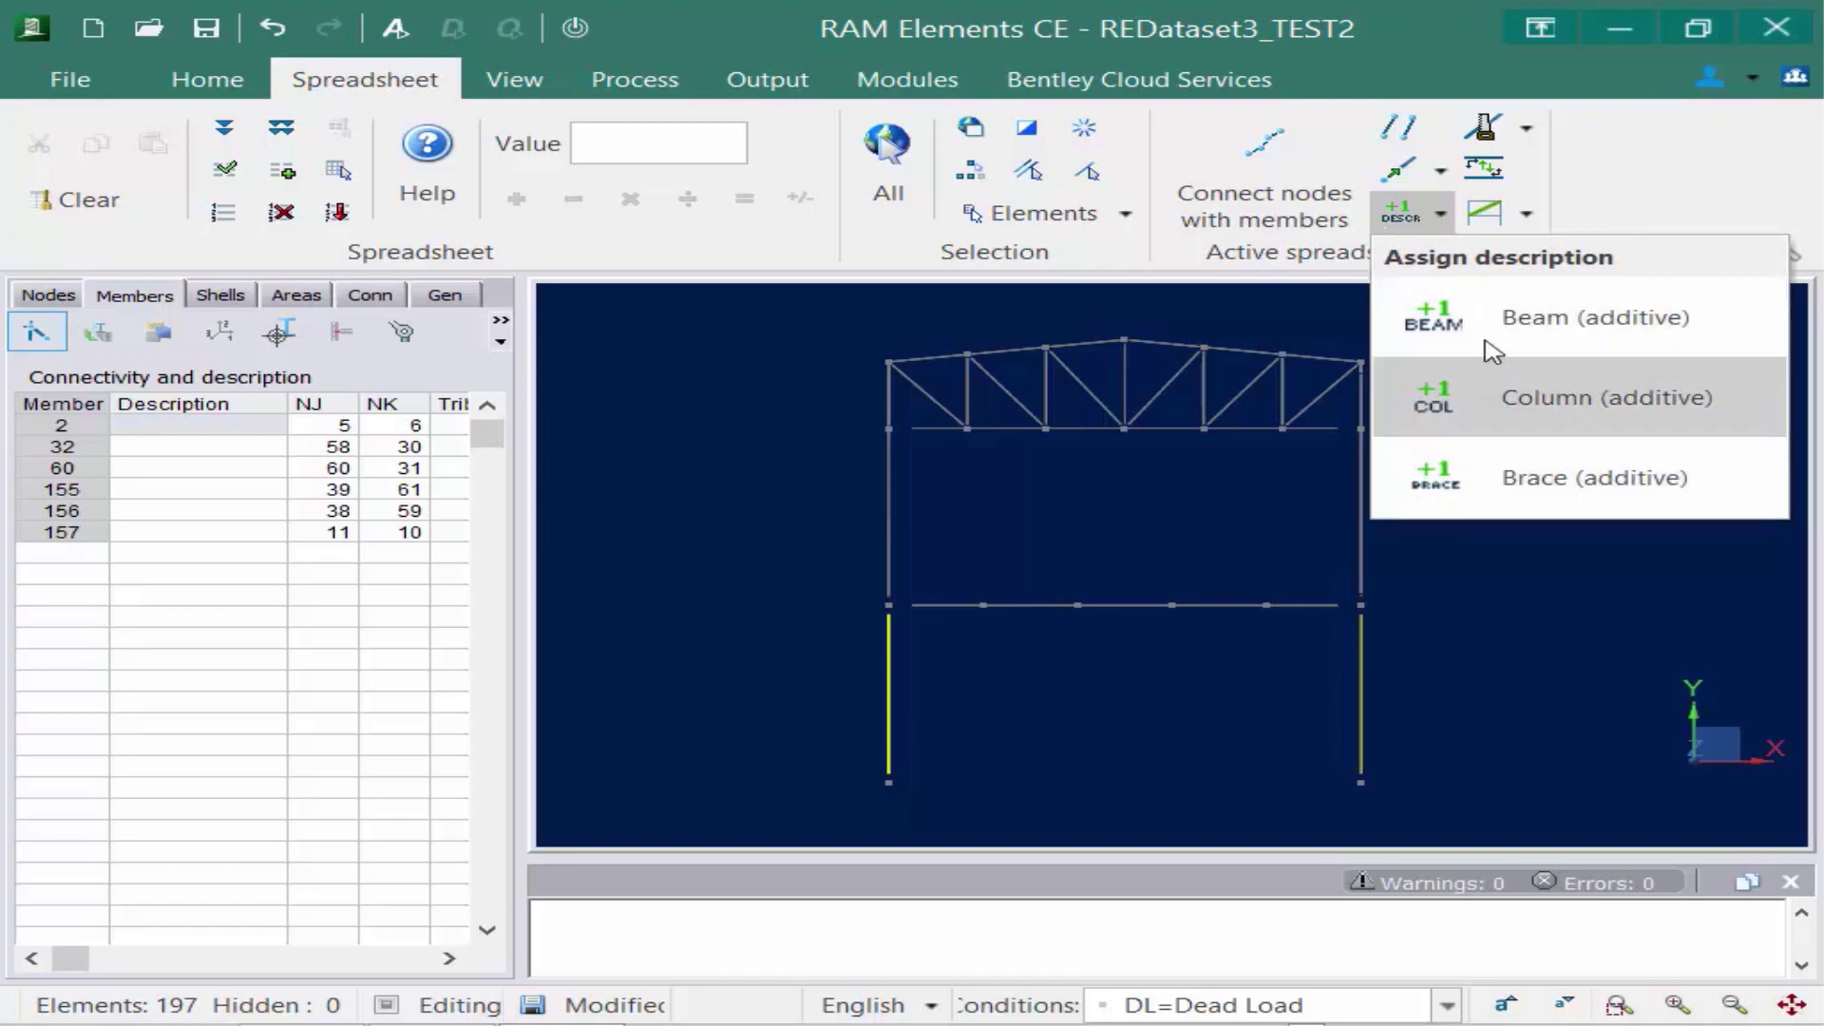
click(1505, 418)
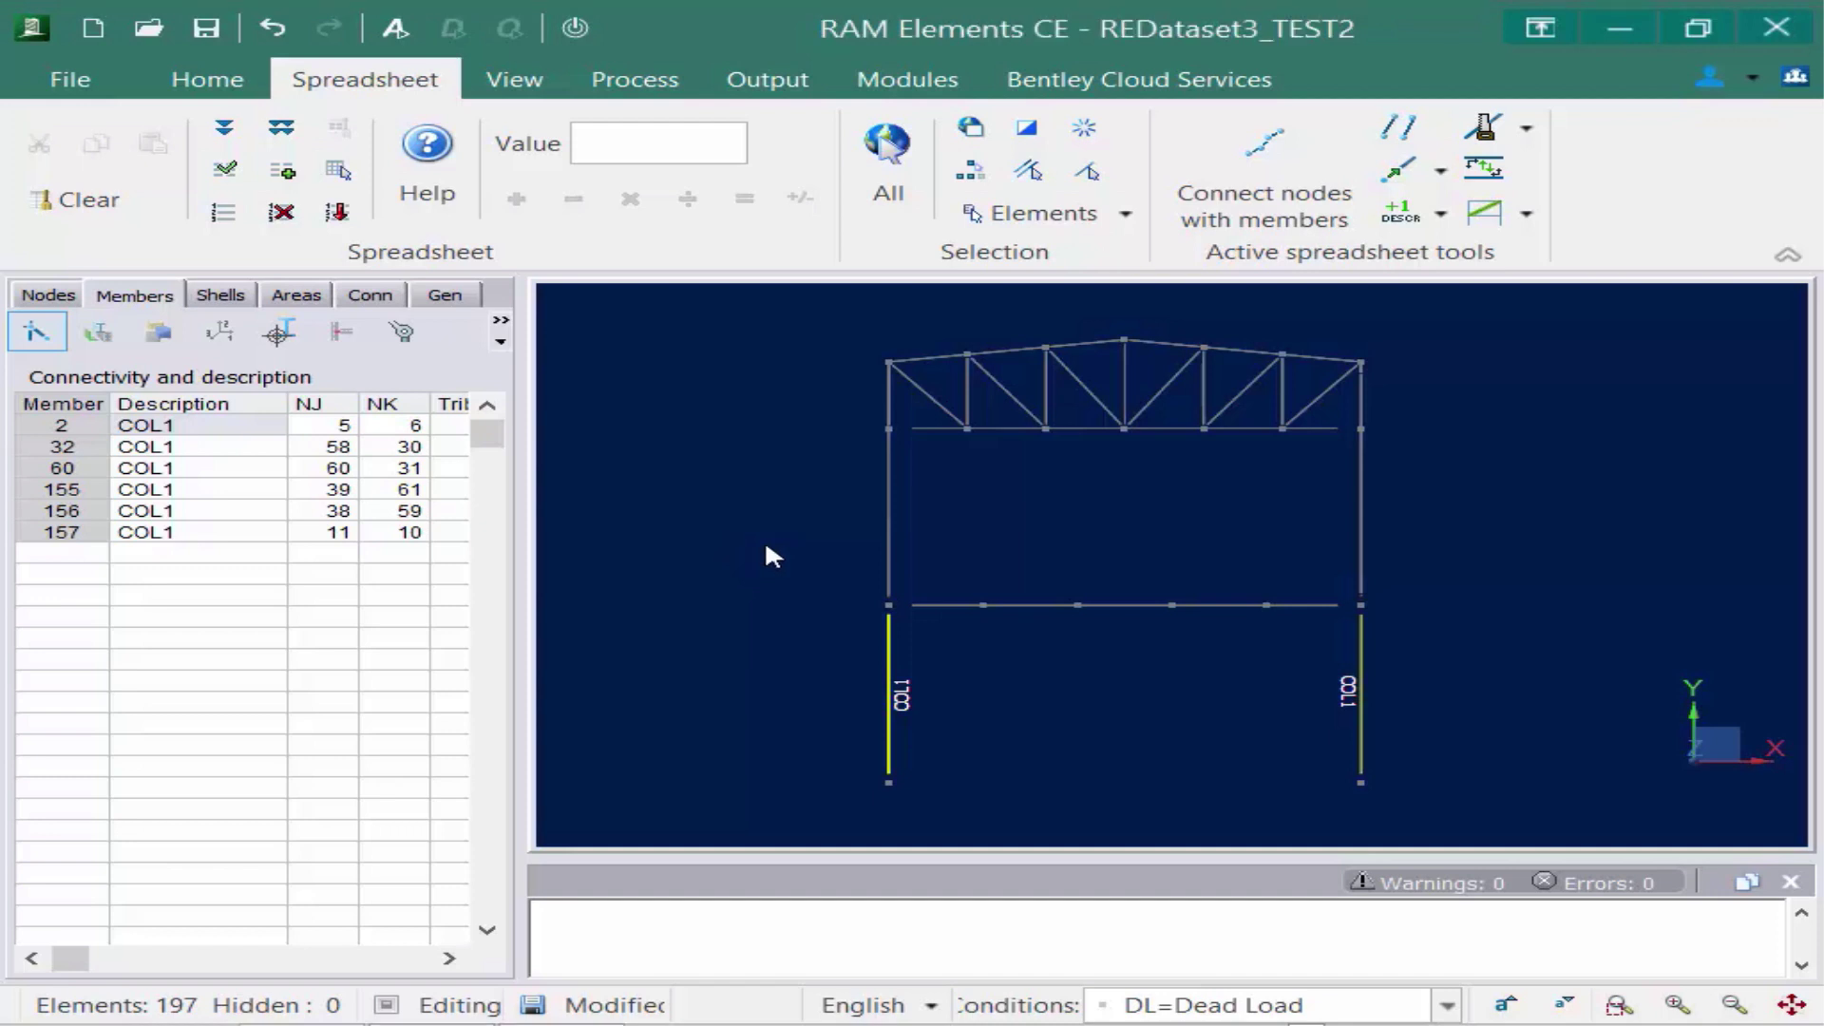
Select mid-height beams 8, 38 and 66 and apply the Beam preset description BEAM1.
click(819, 562)
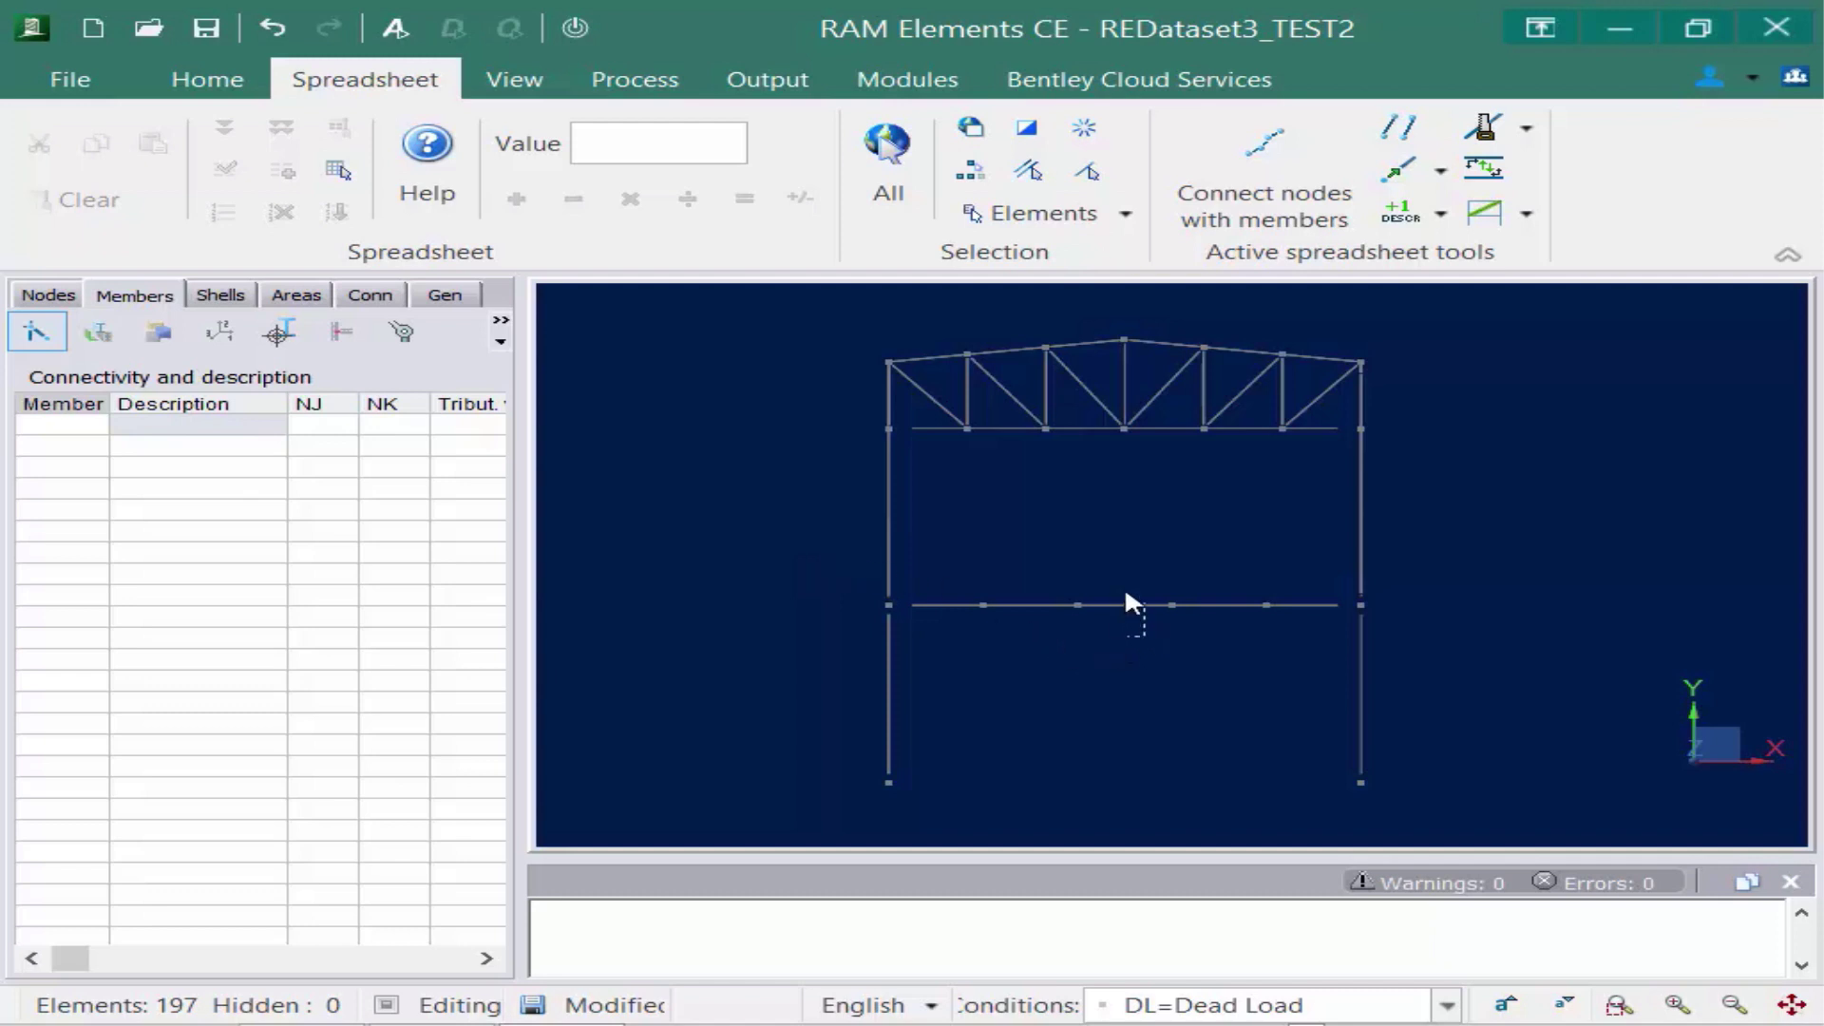
drag(1114, 560, 1114, 561)
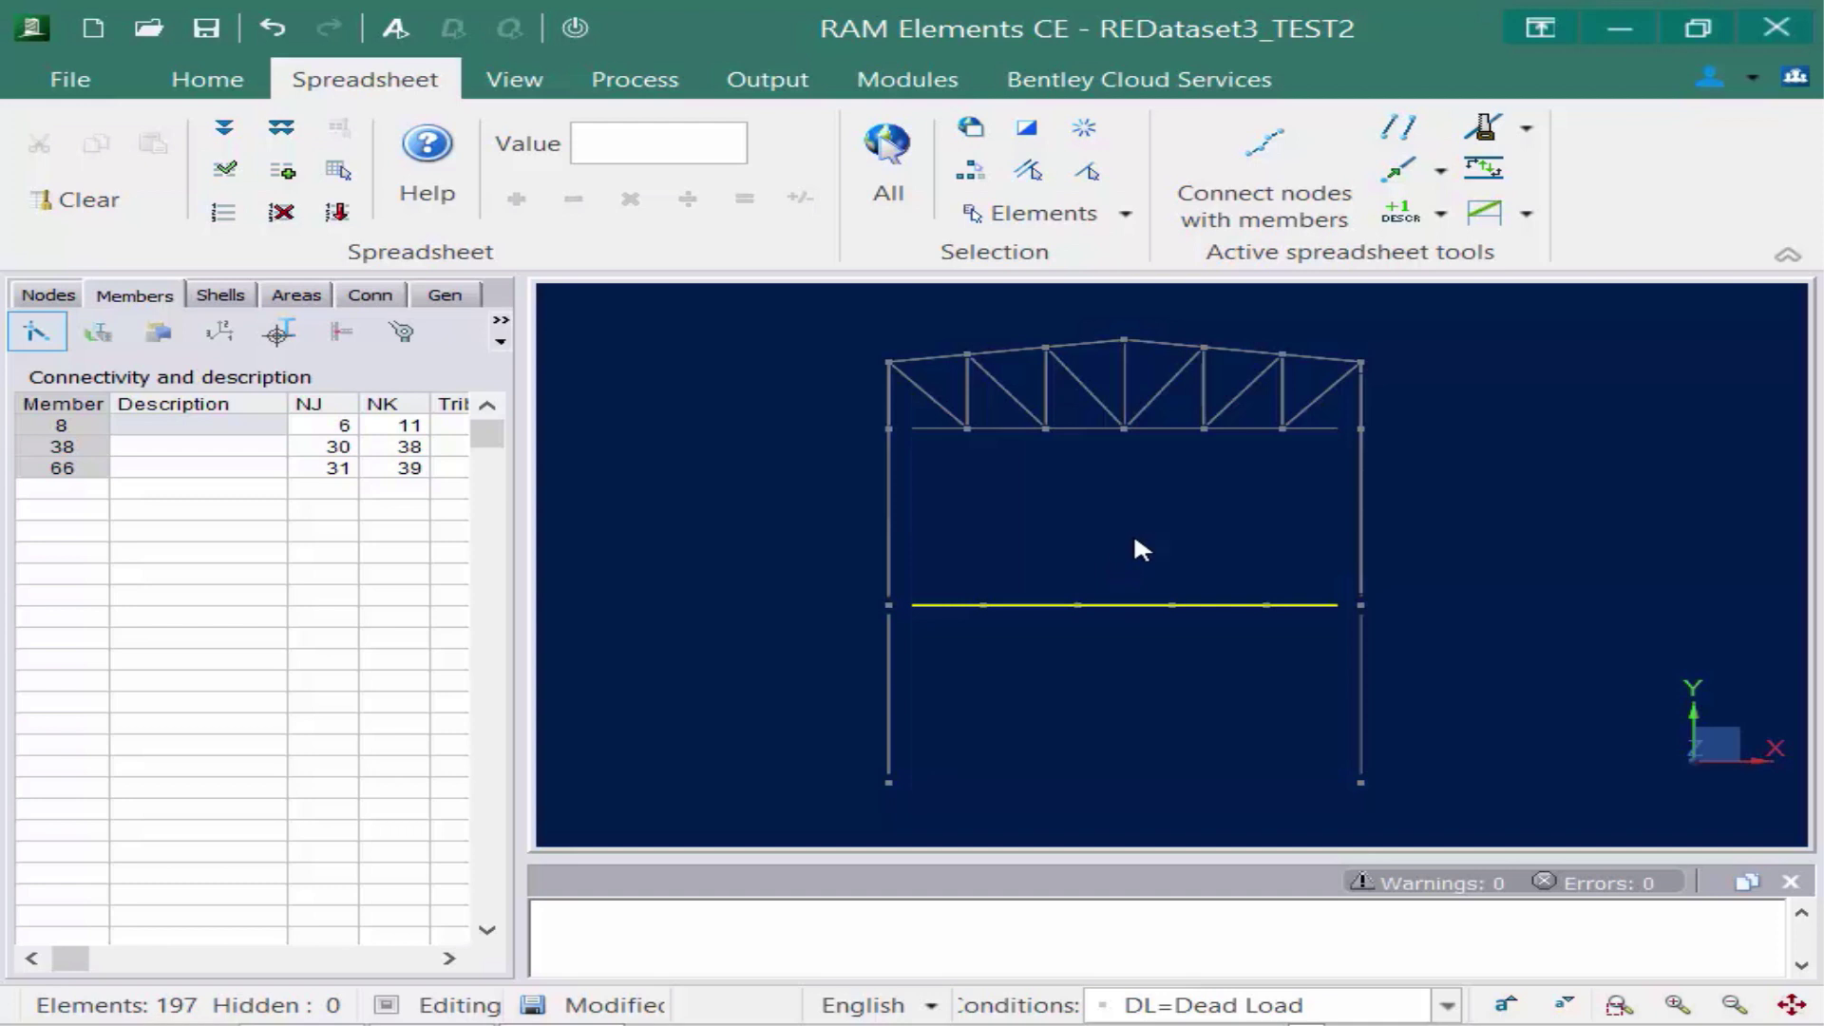
click(1441, 215)
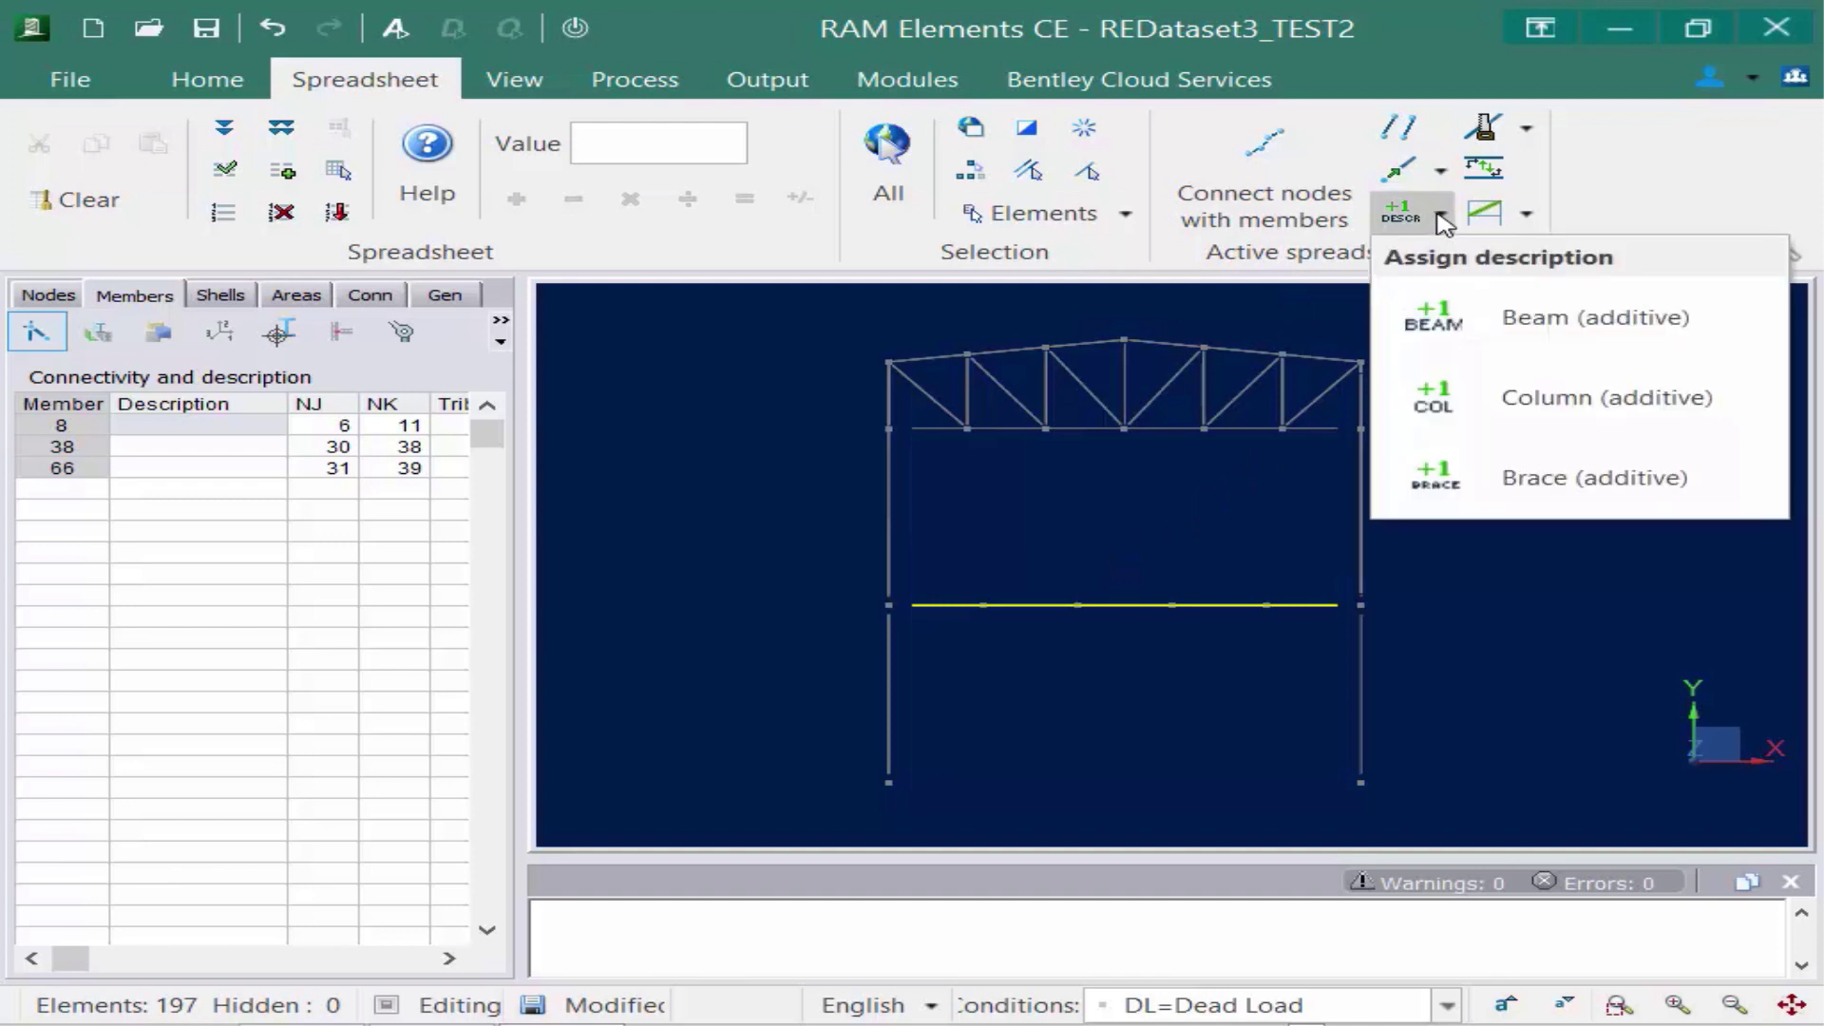
click(1474, 317)
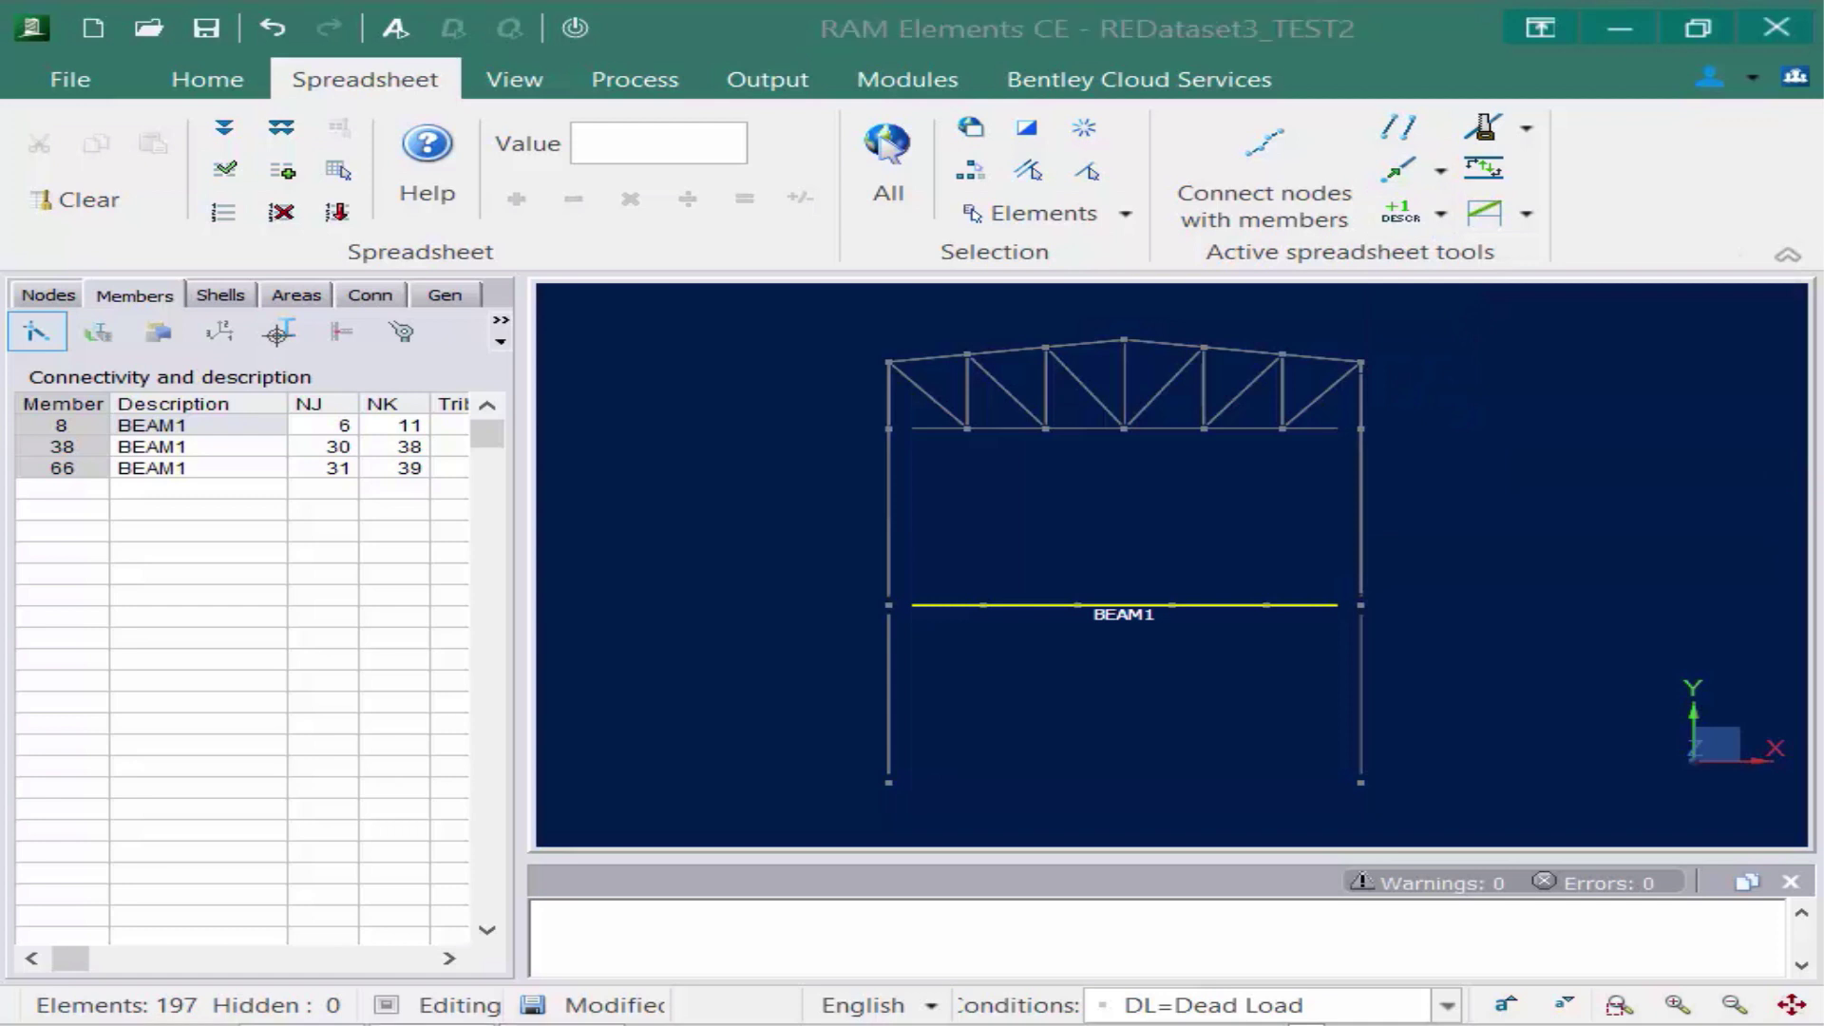
Pick the top chord segments at the apex and extend the selection to all 18 continuous top-chord members.
click(700, 548)
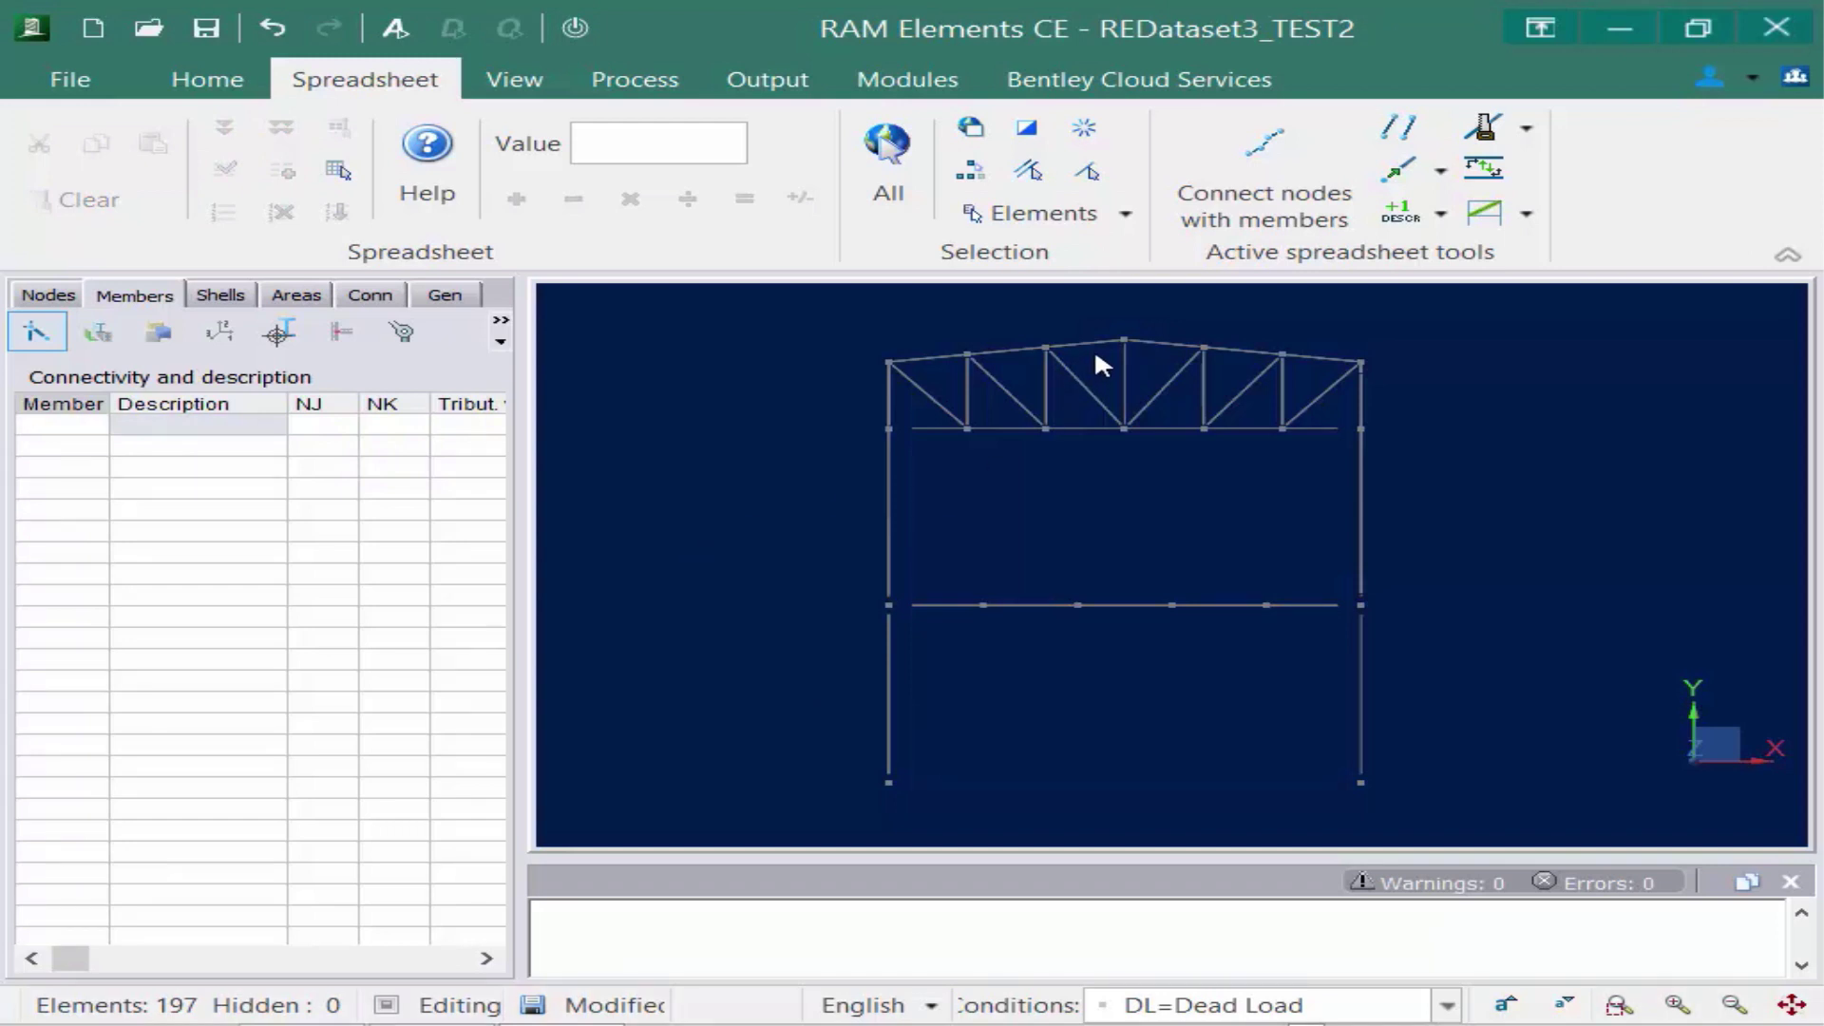
click(1072, 328)
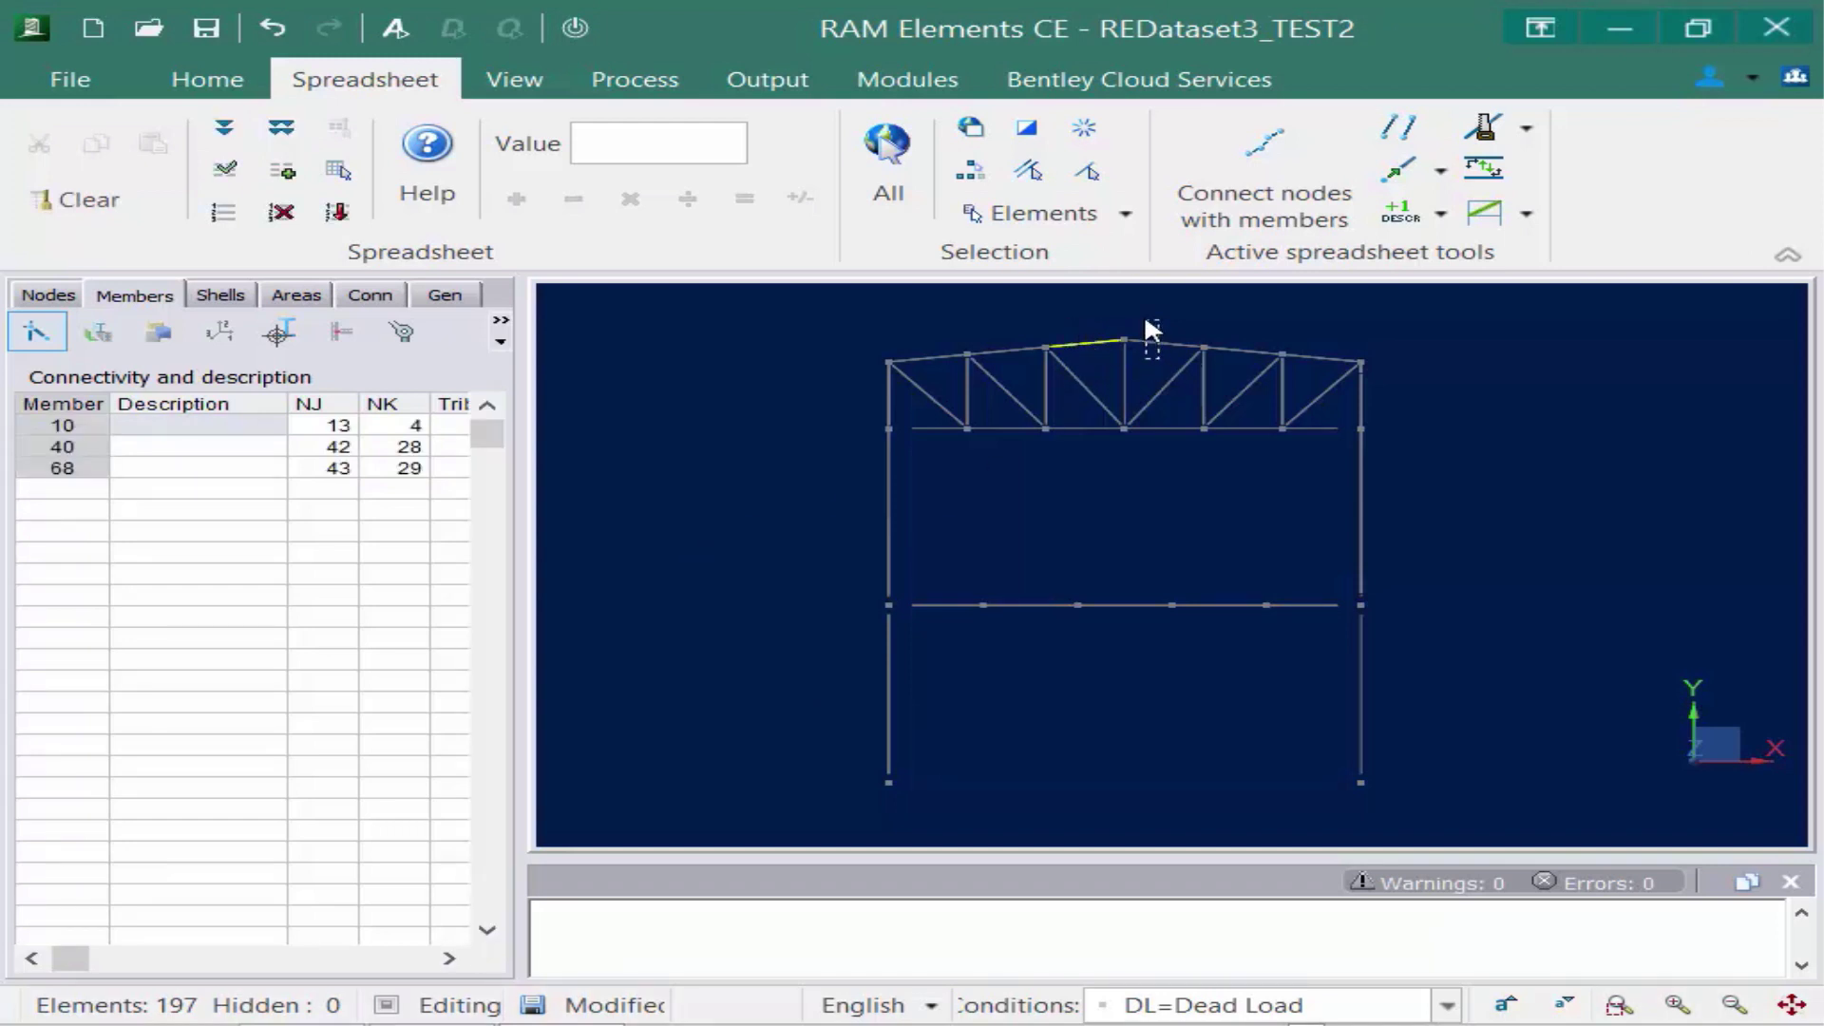
click(1144, 326)
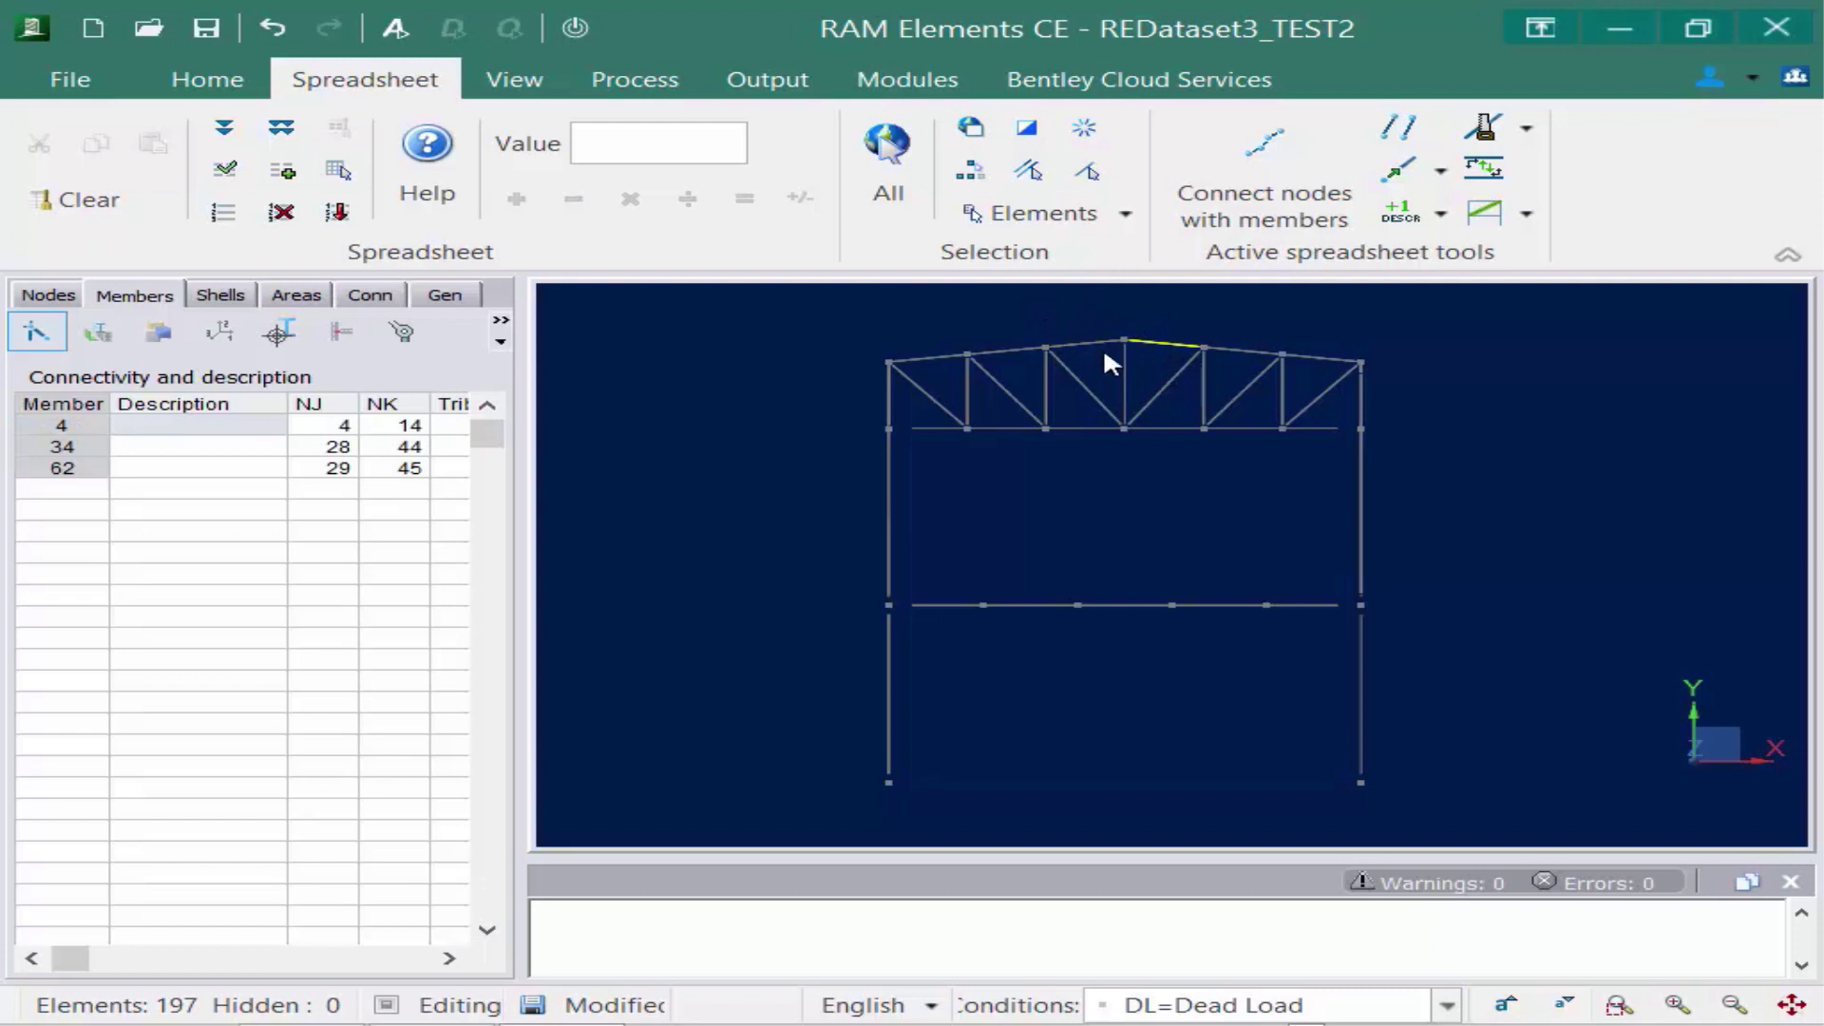
click(1077, 319)
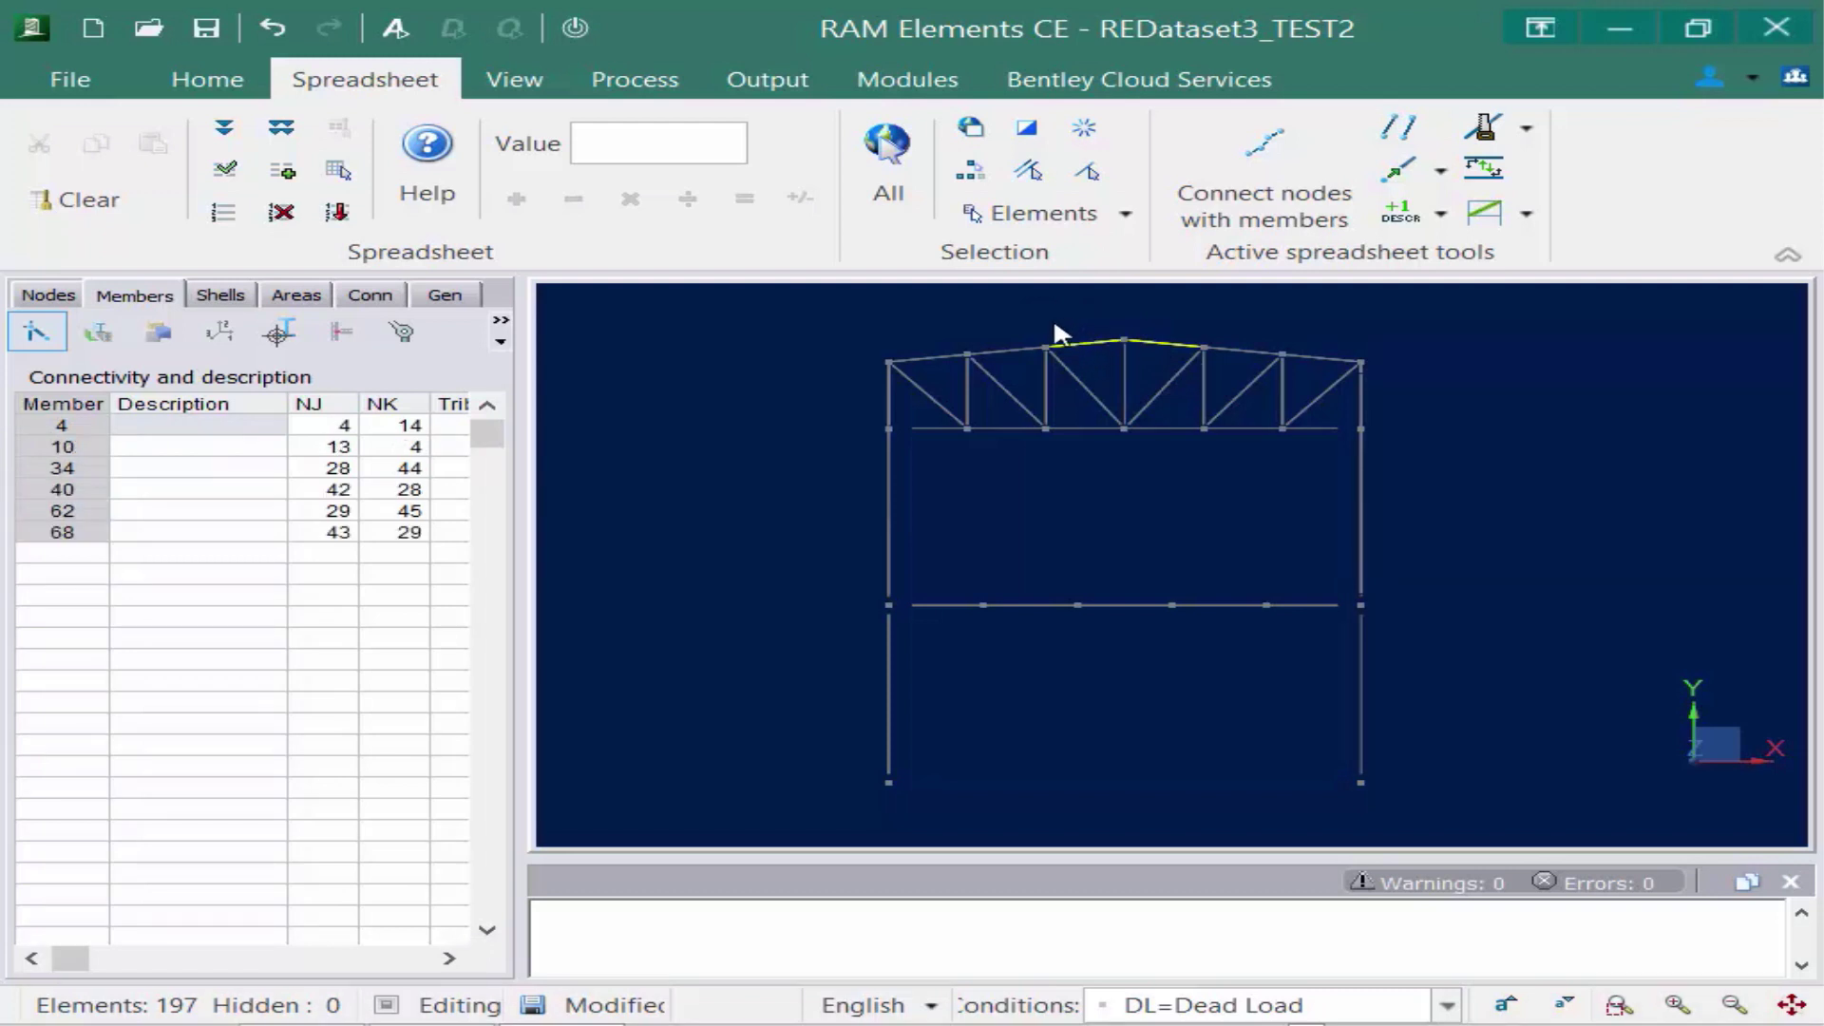
click(1026, 174)
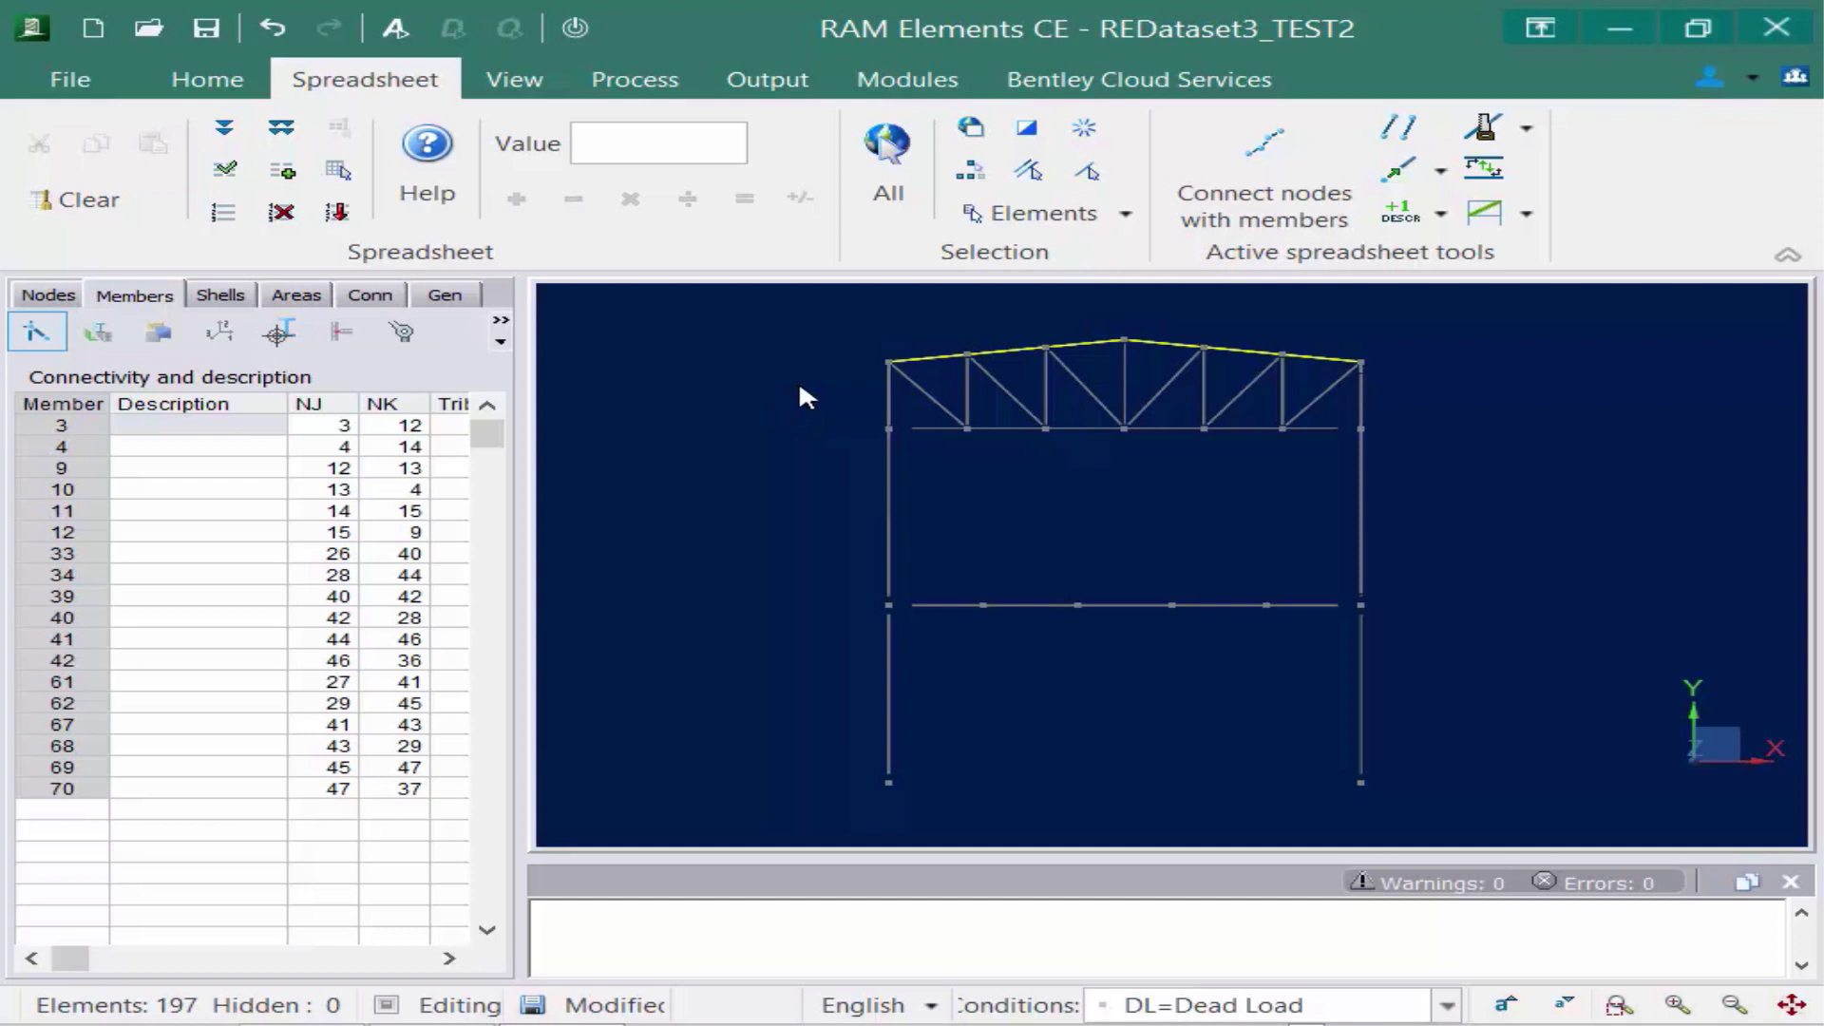
Enter 'Top Chord' for member 3 and fill it down to all 18 top-chord members.
click(193, 426)
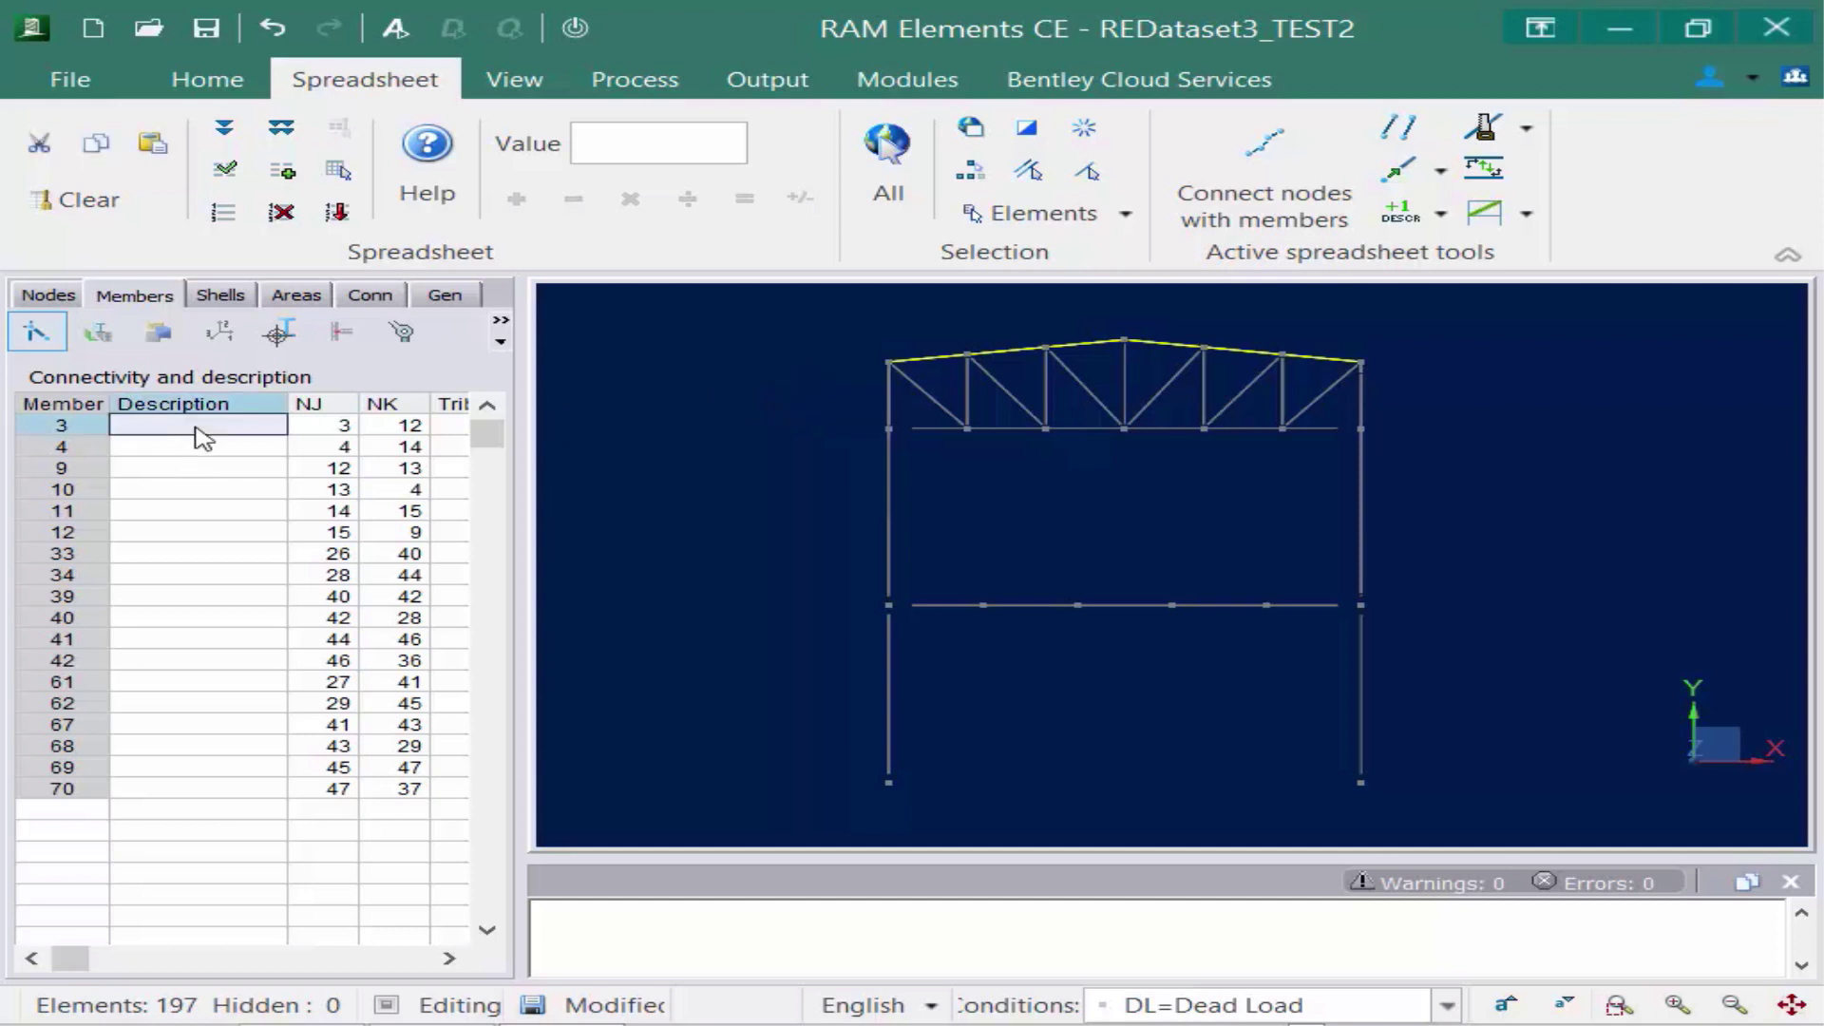
text(Top C)
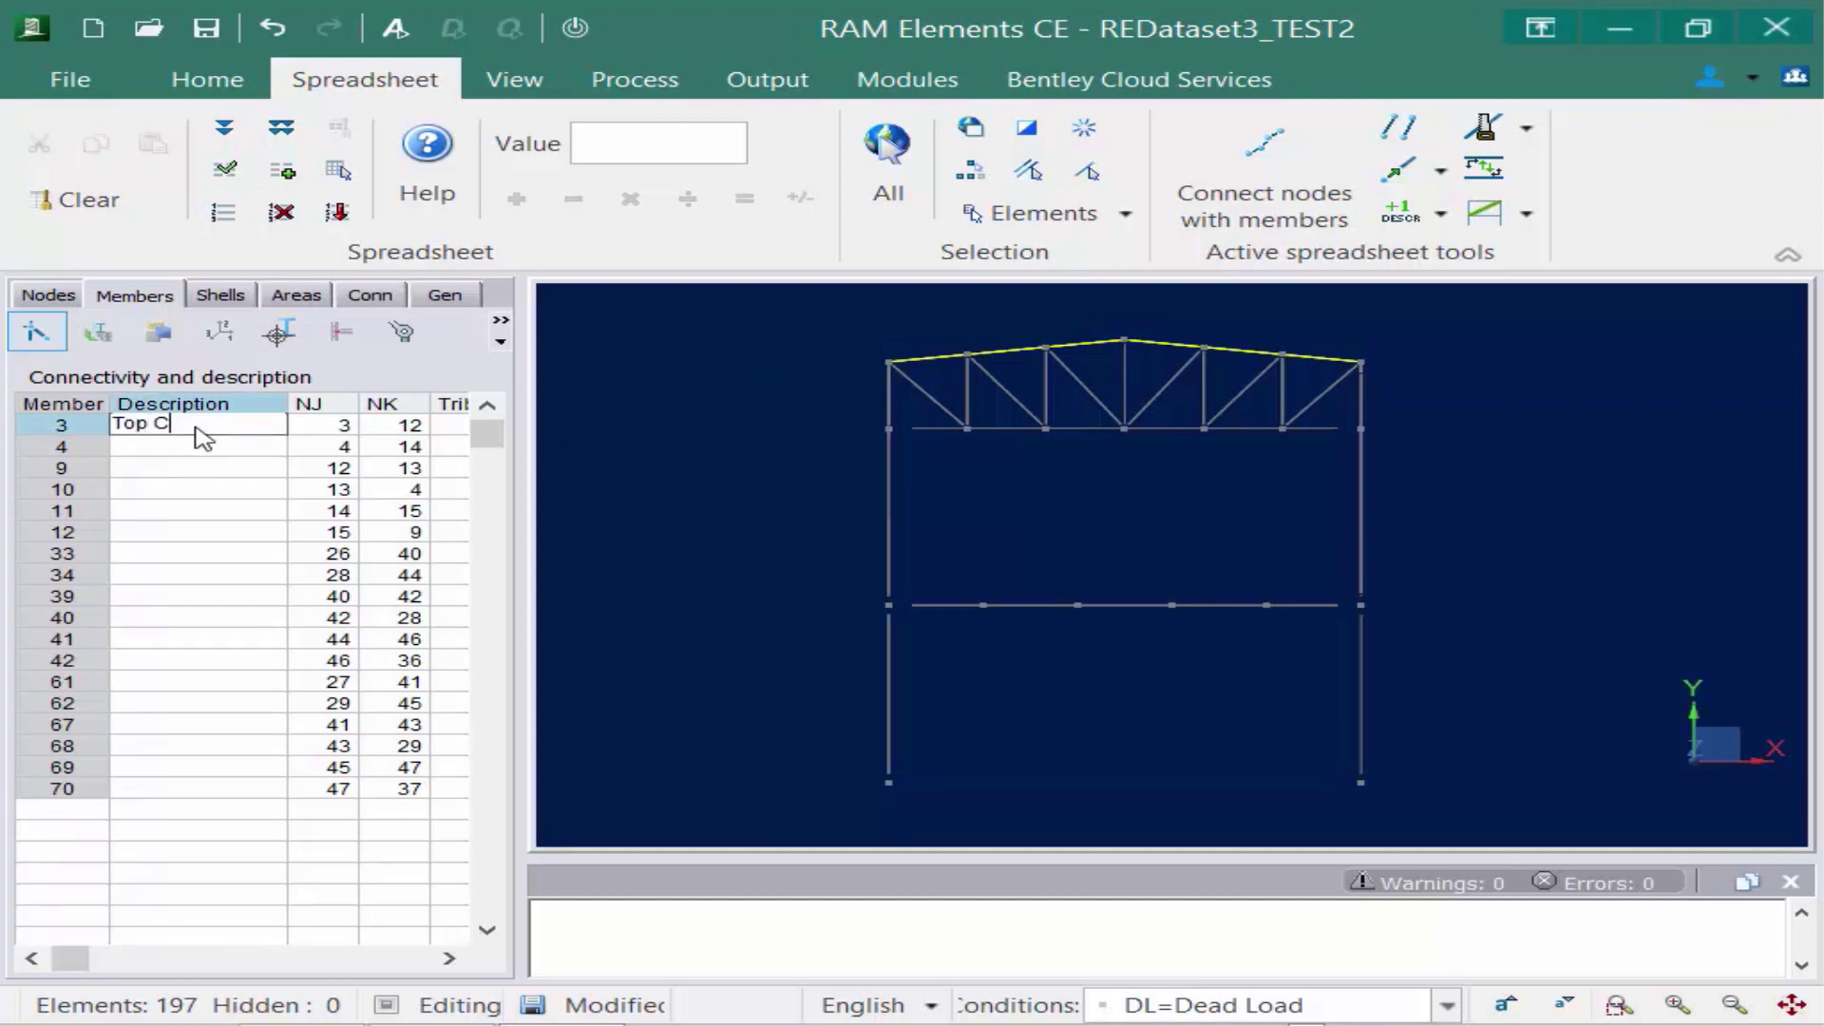
text(hord)
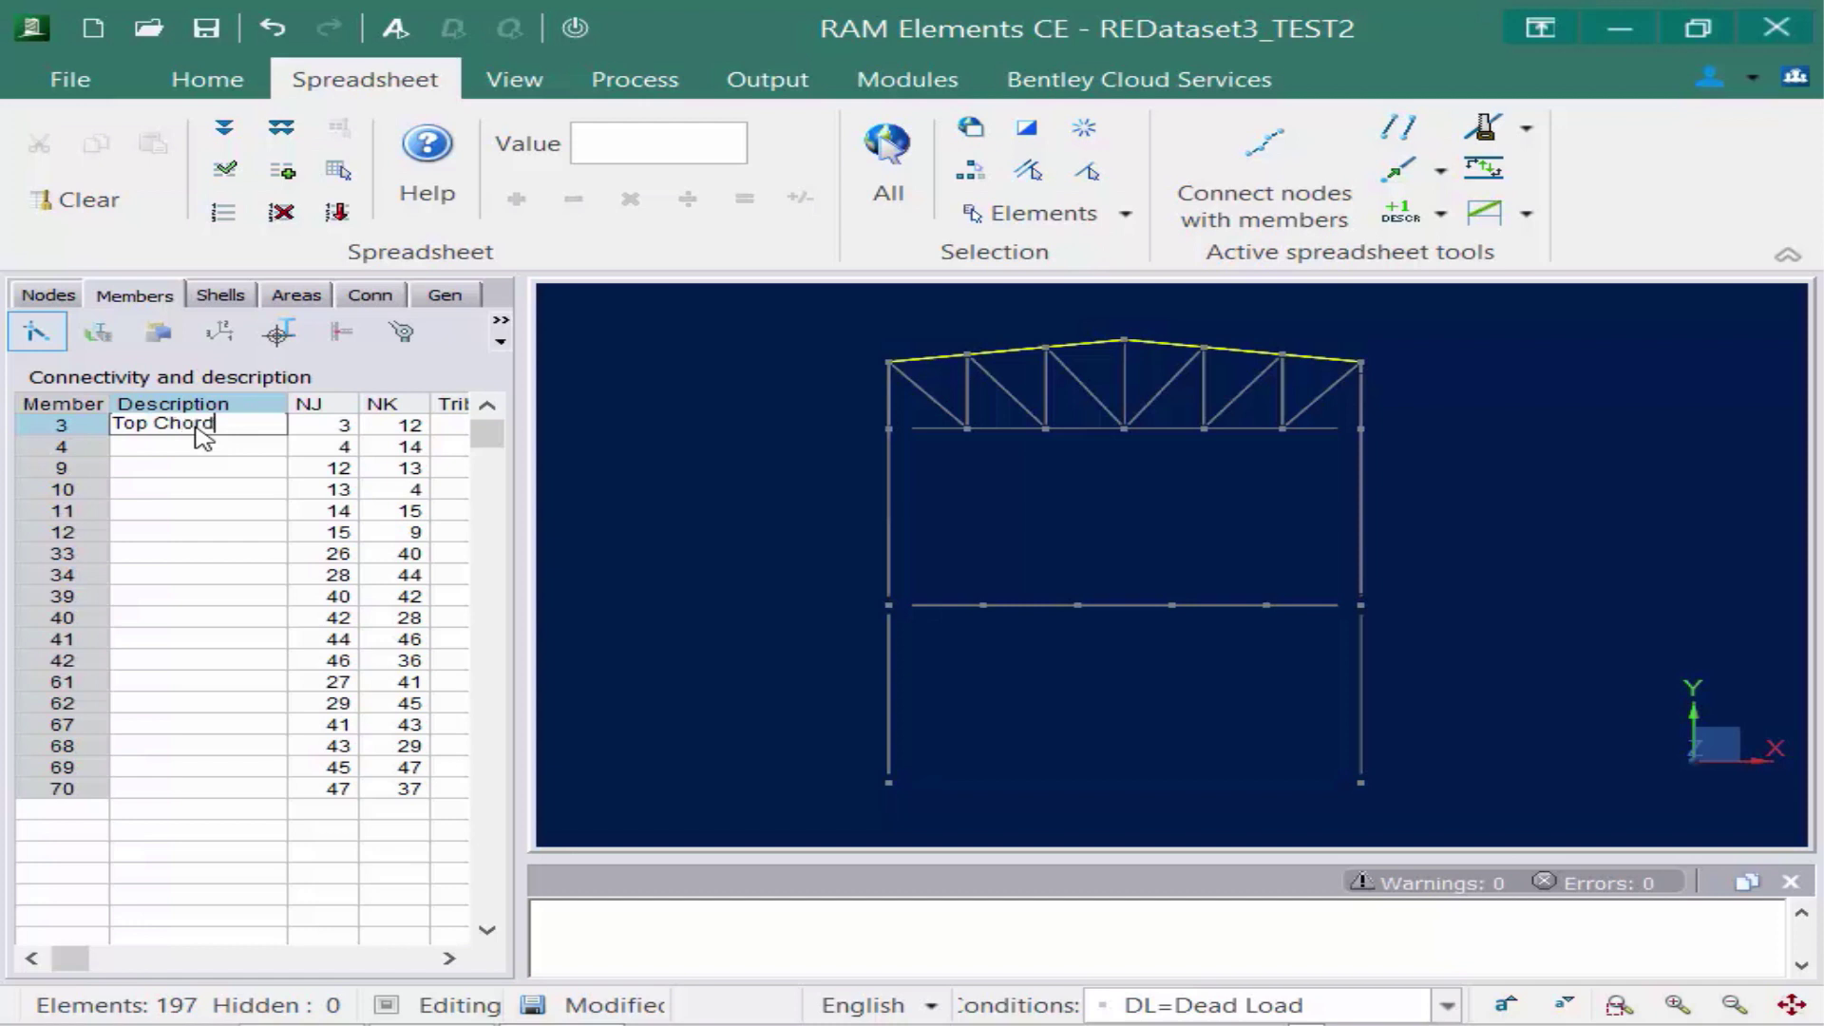
click(221, 132)
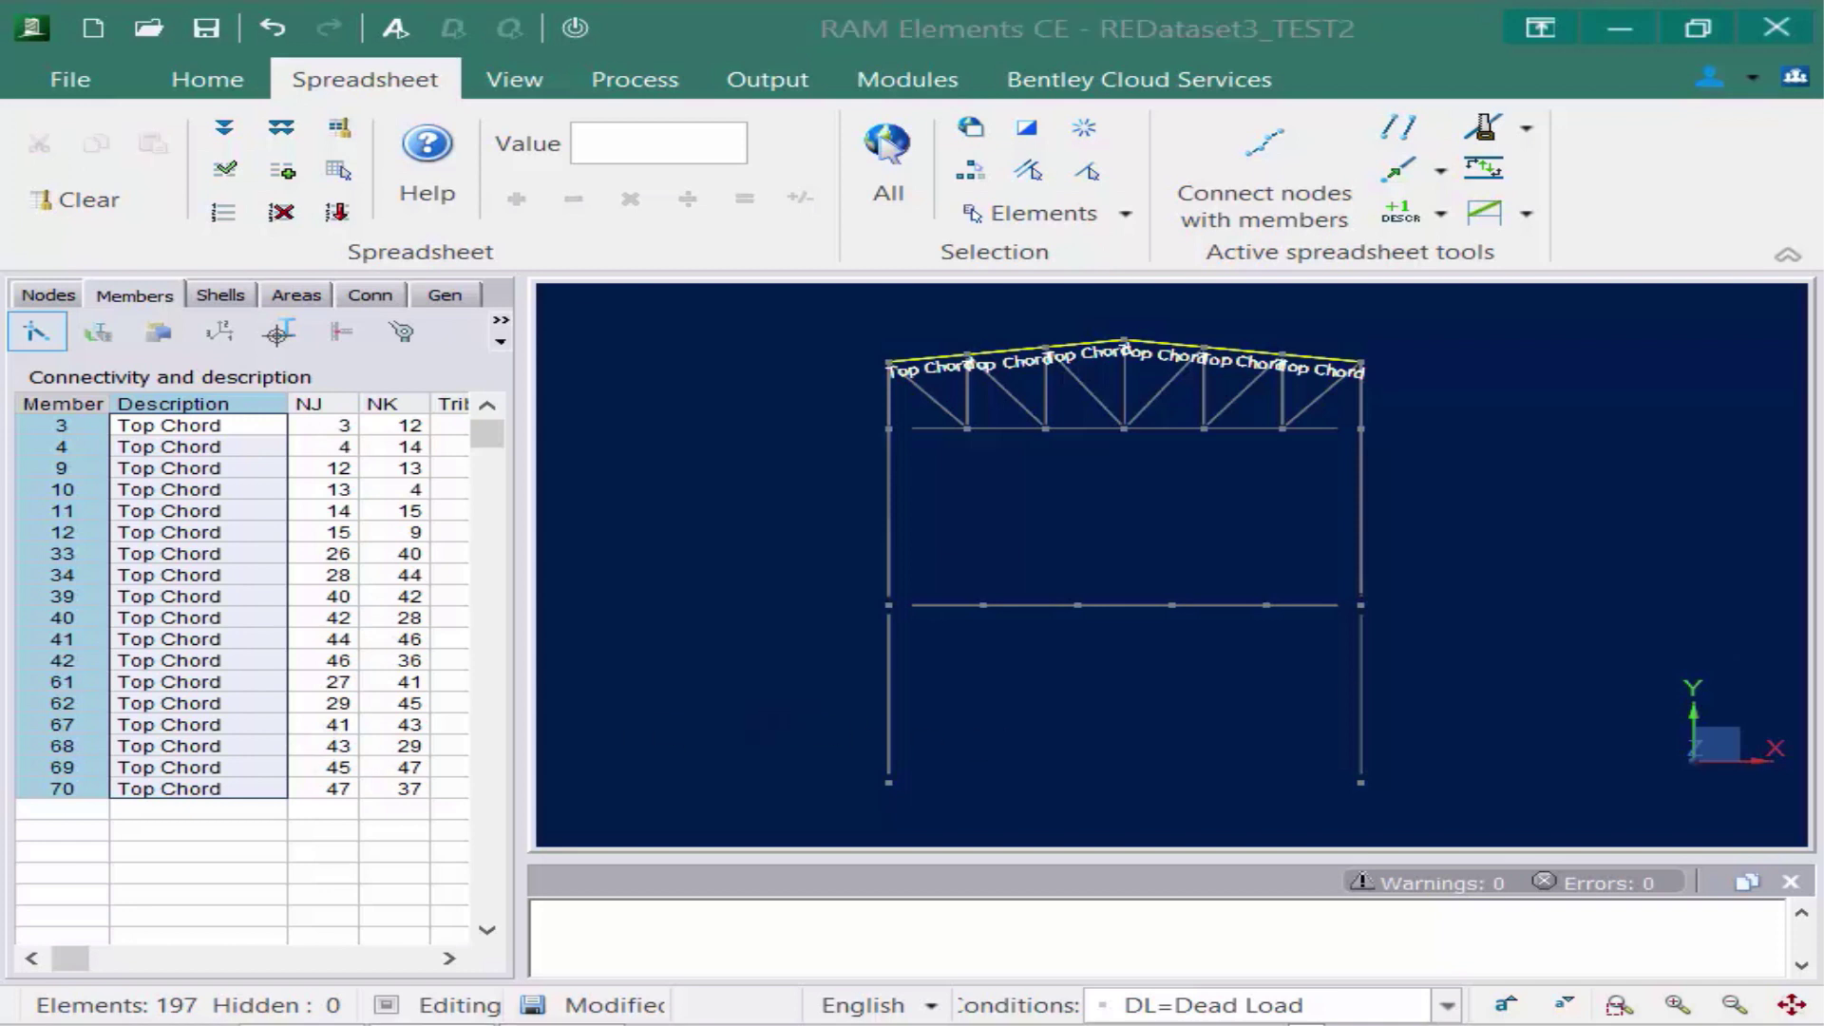
Select bottom chord members 145–147 and fill their descriptions with 'Bottom Chord'.
click(1518, 530)
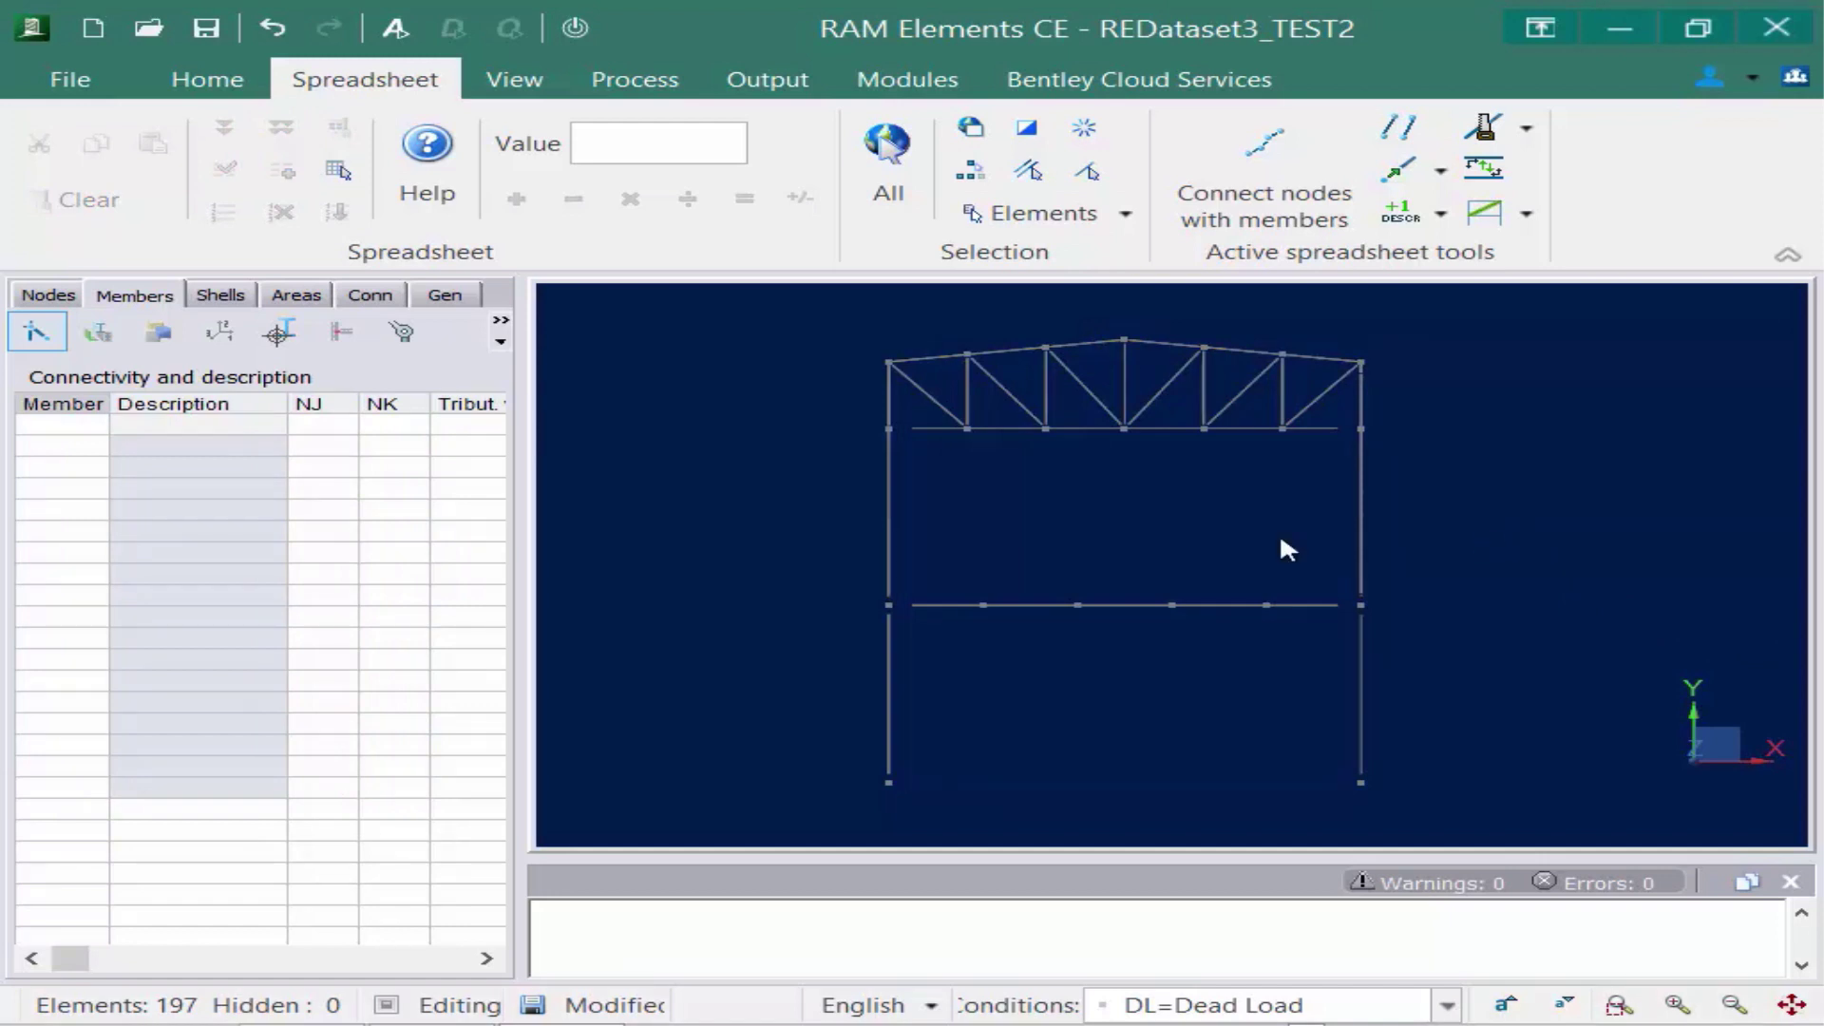
click(1063, 429)
click(169, 415)
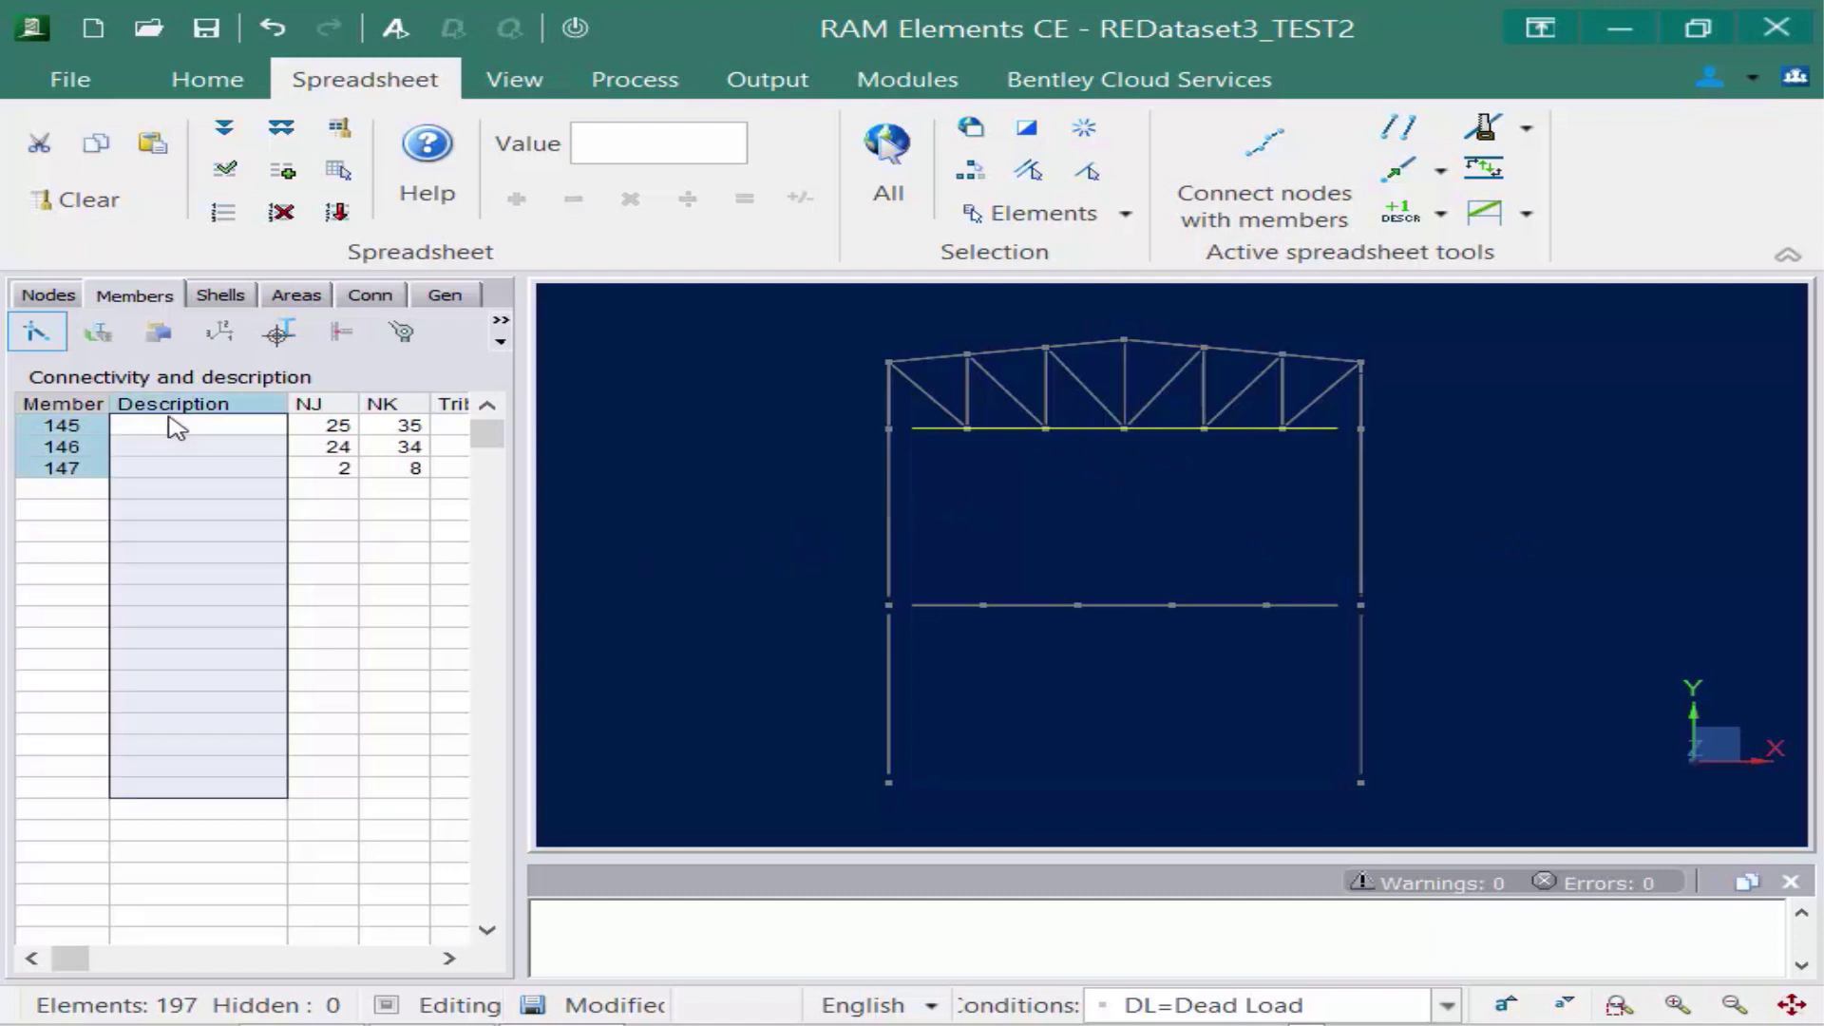
click(162, 429)
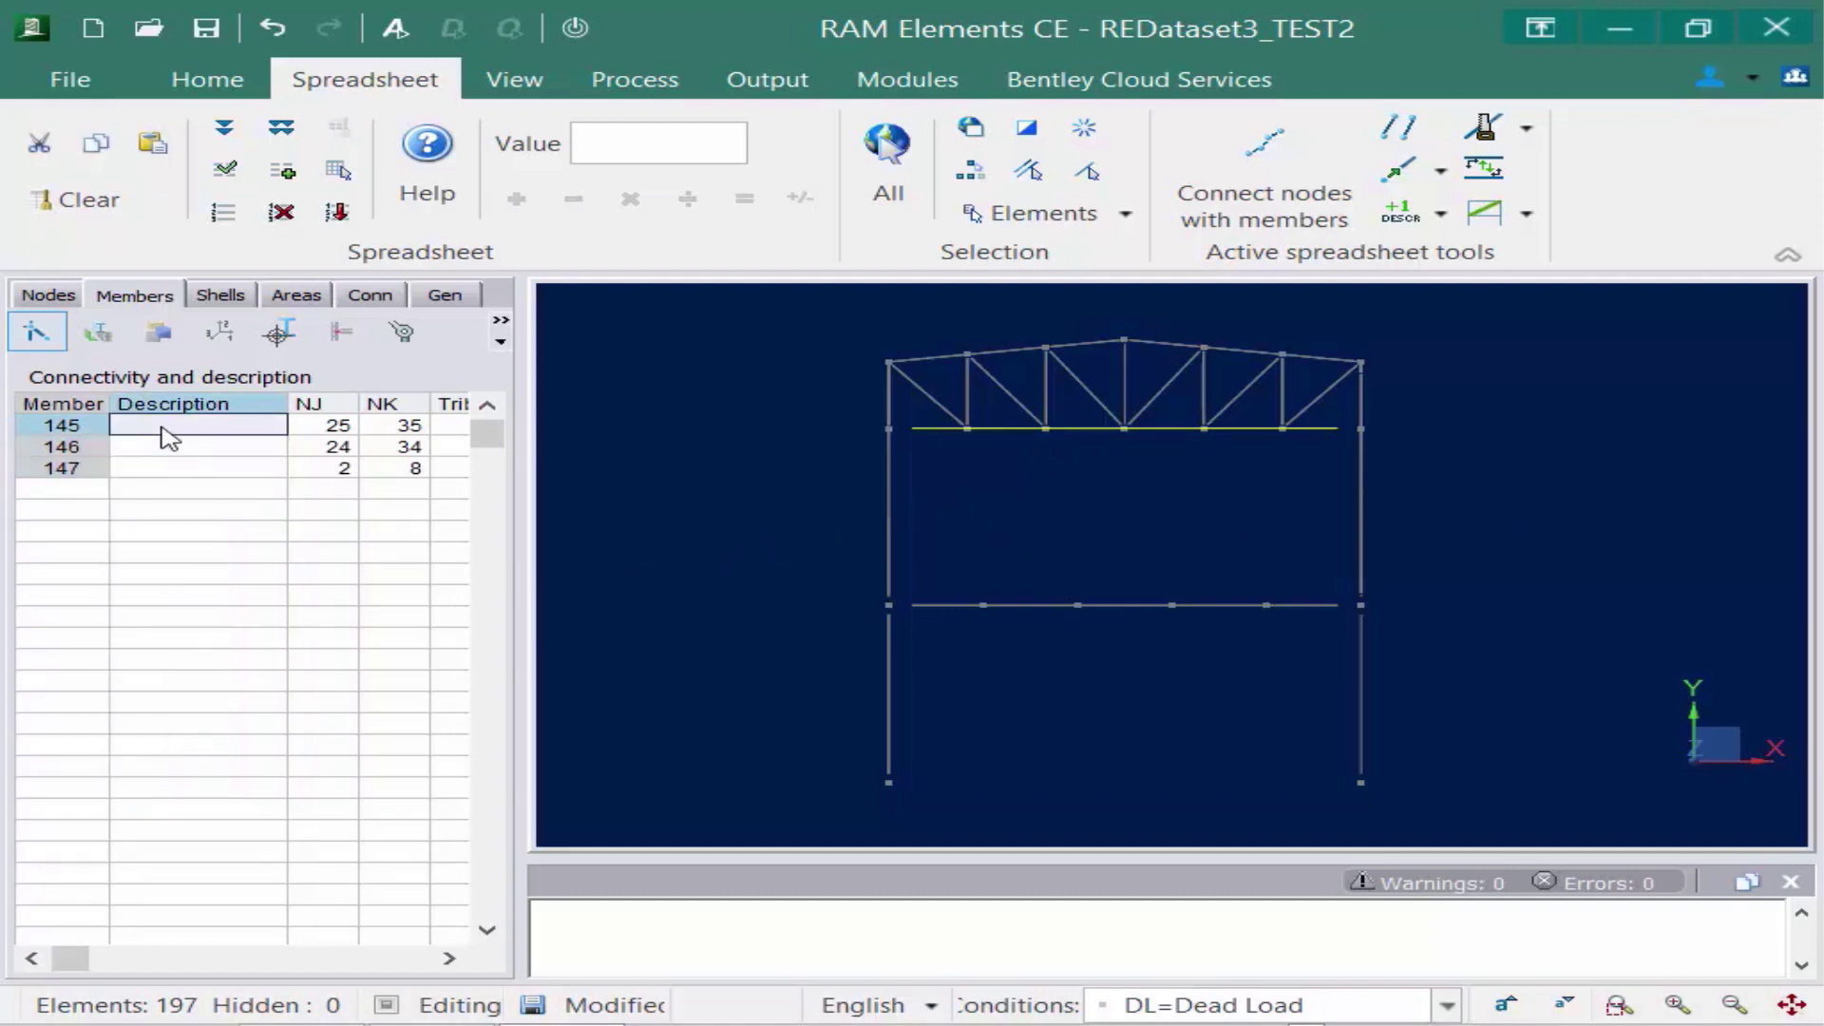
text(Bottom Chord)
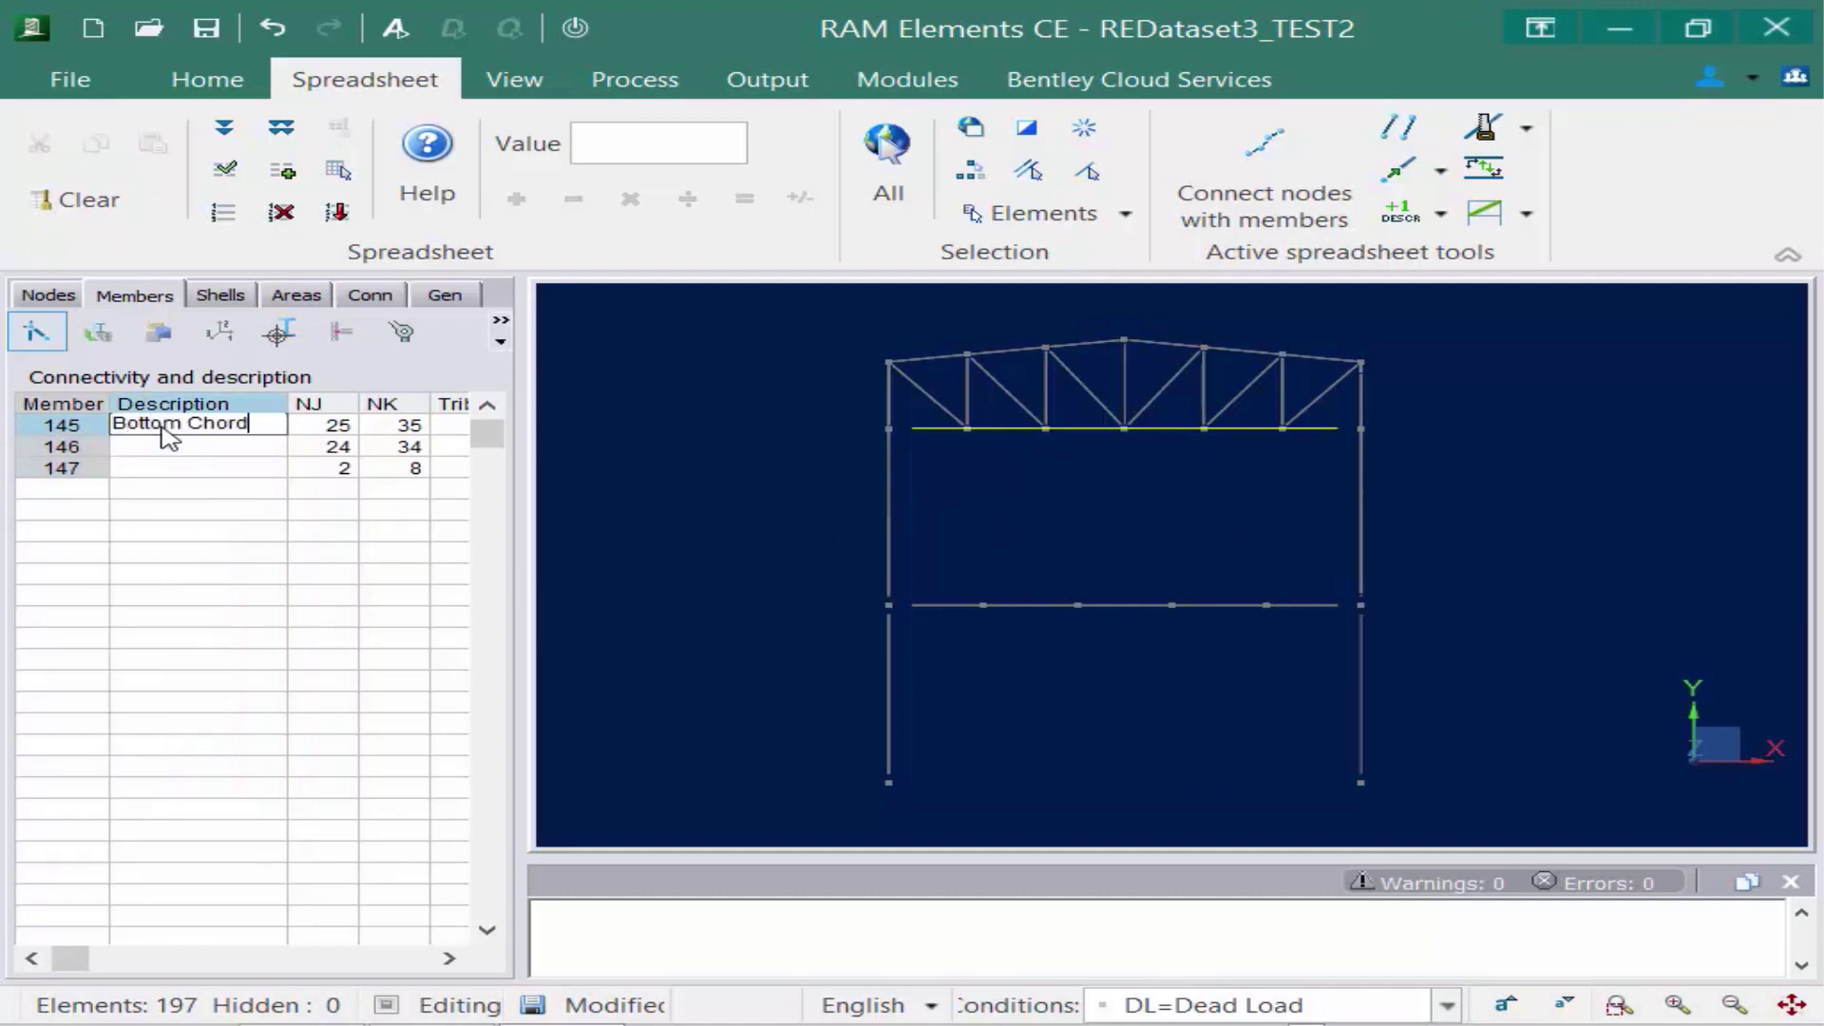
click(225, 129)
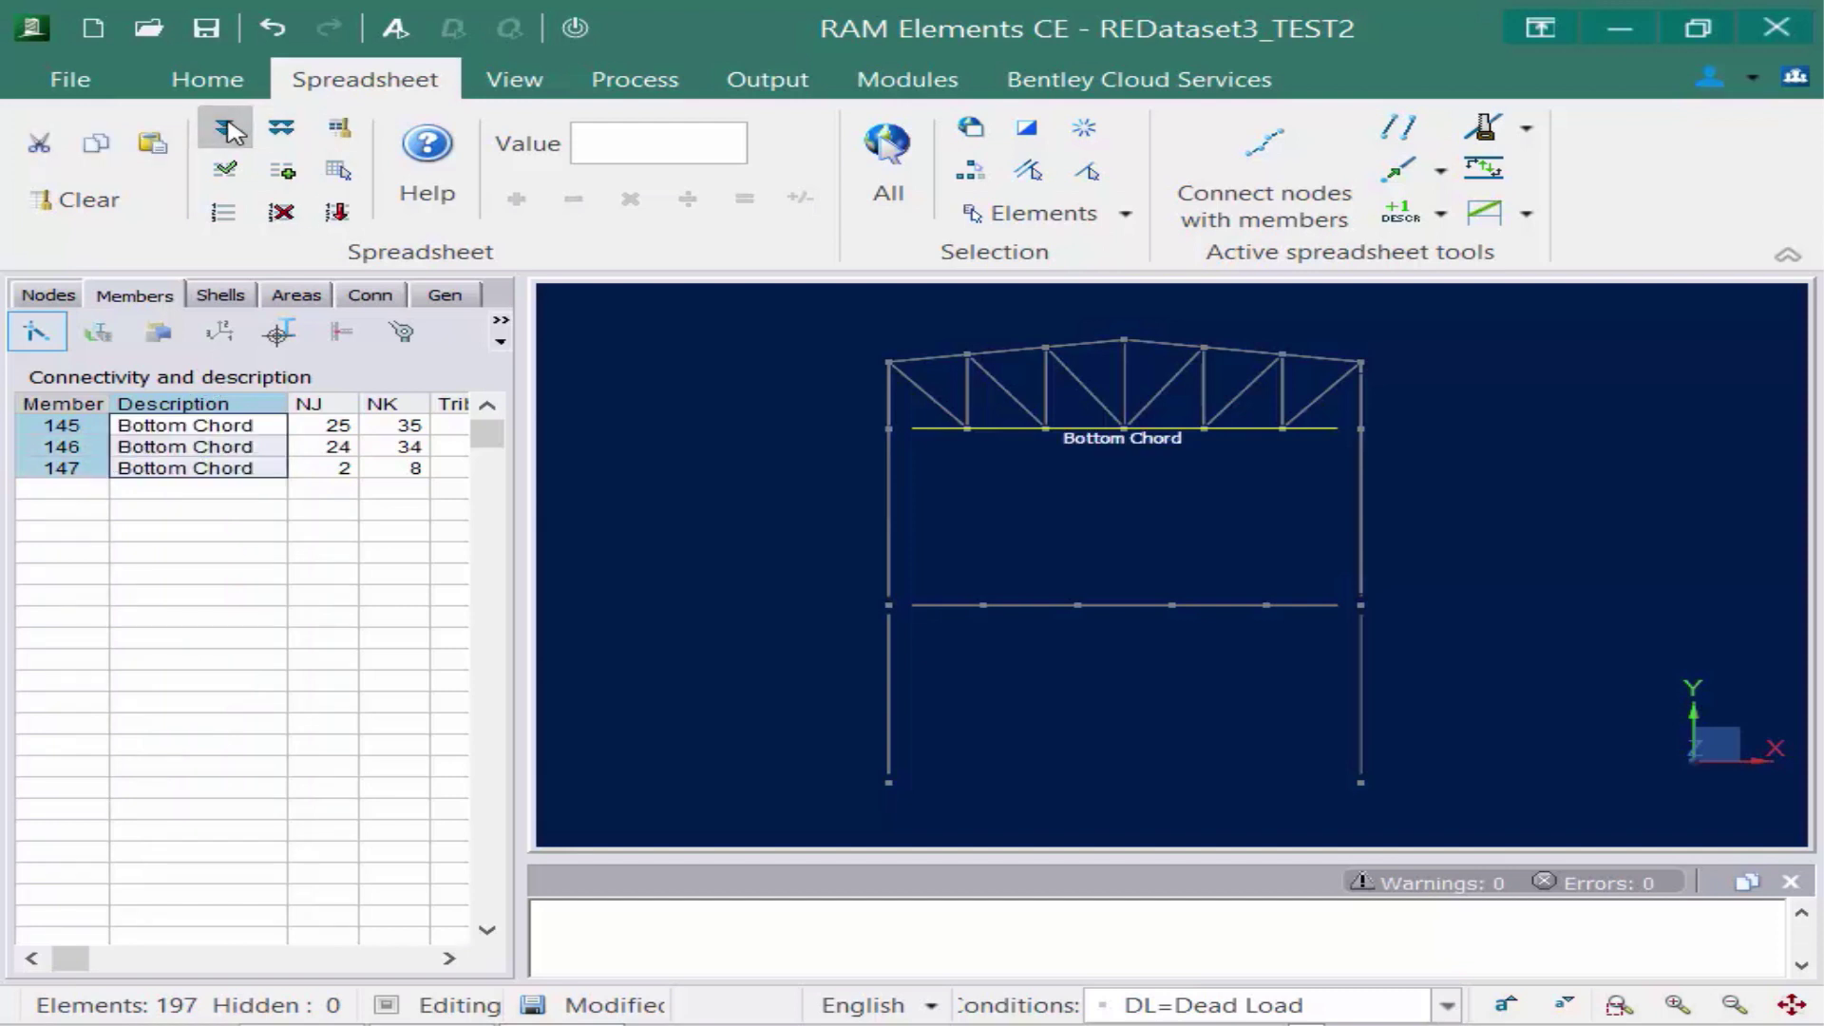
click(859, 515)
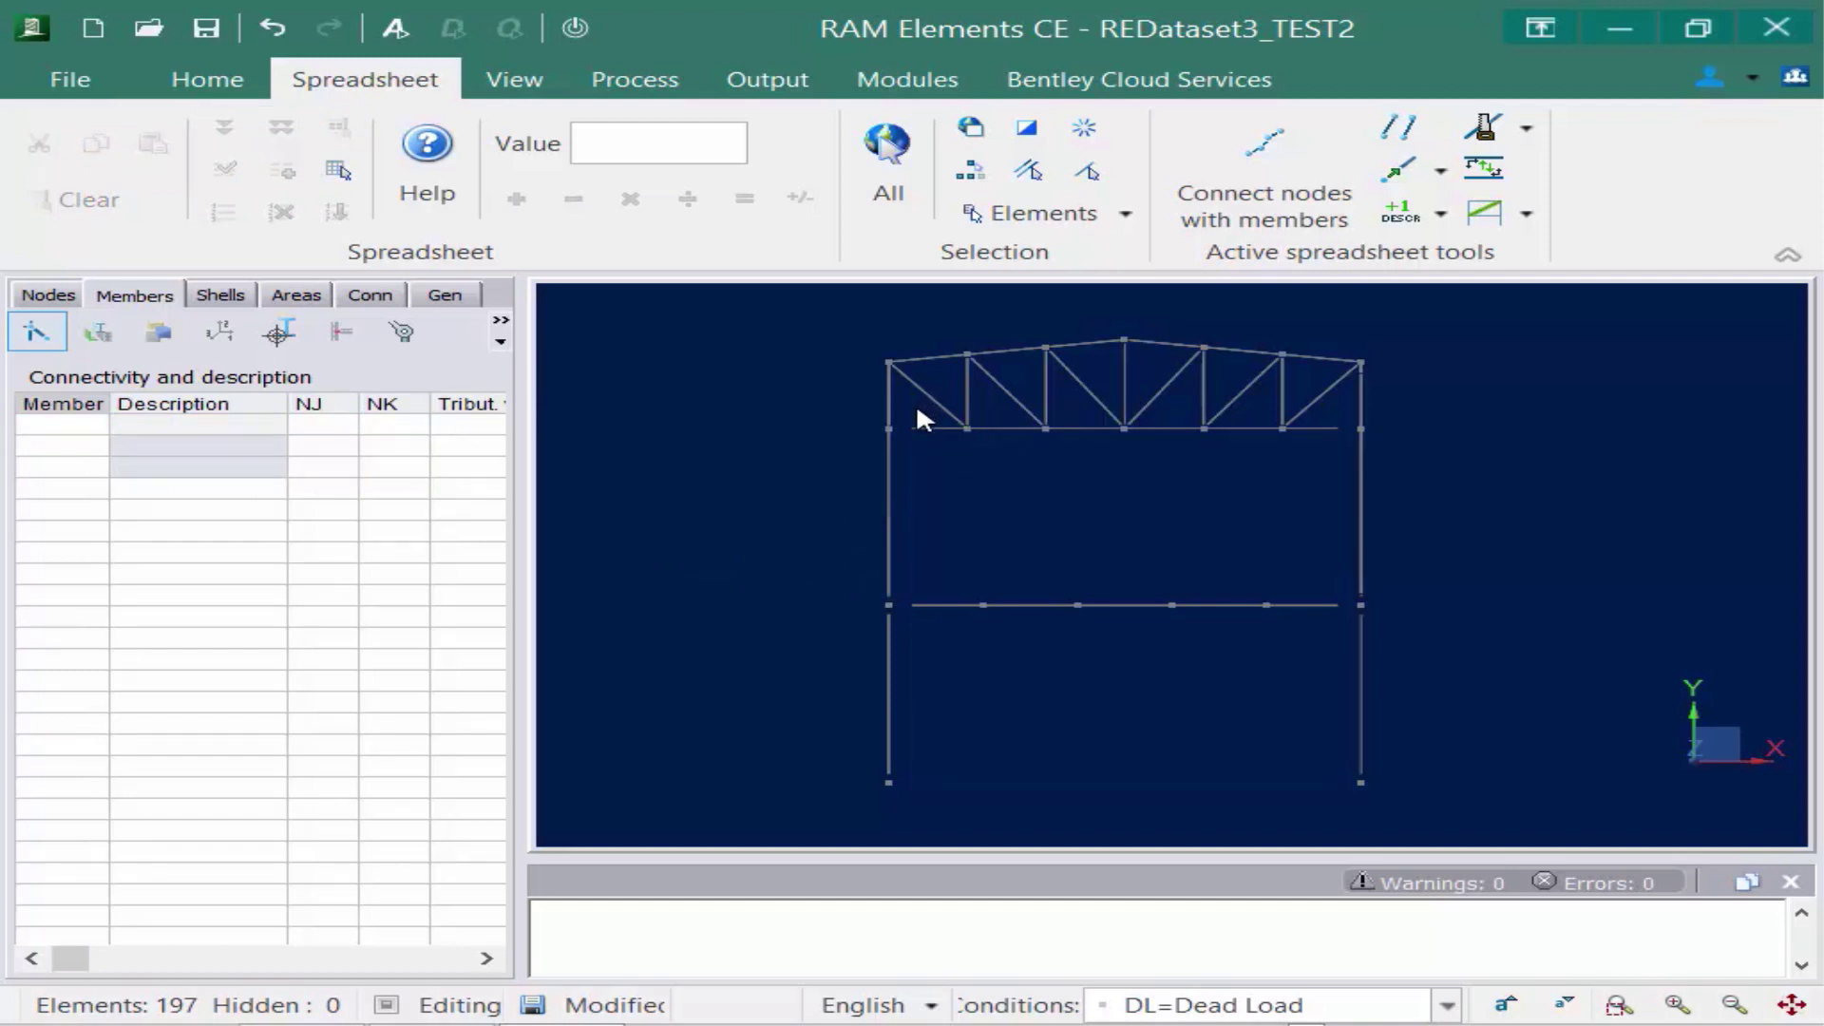
Window-select the truss diagonals (23–28, 53–58, 81–86) and fill their descriptions with 'Diagonal'.
drag(899, 374, 1312, 372)
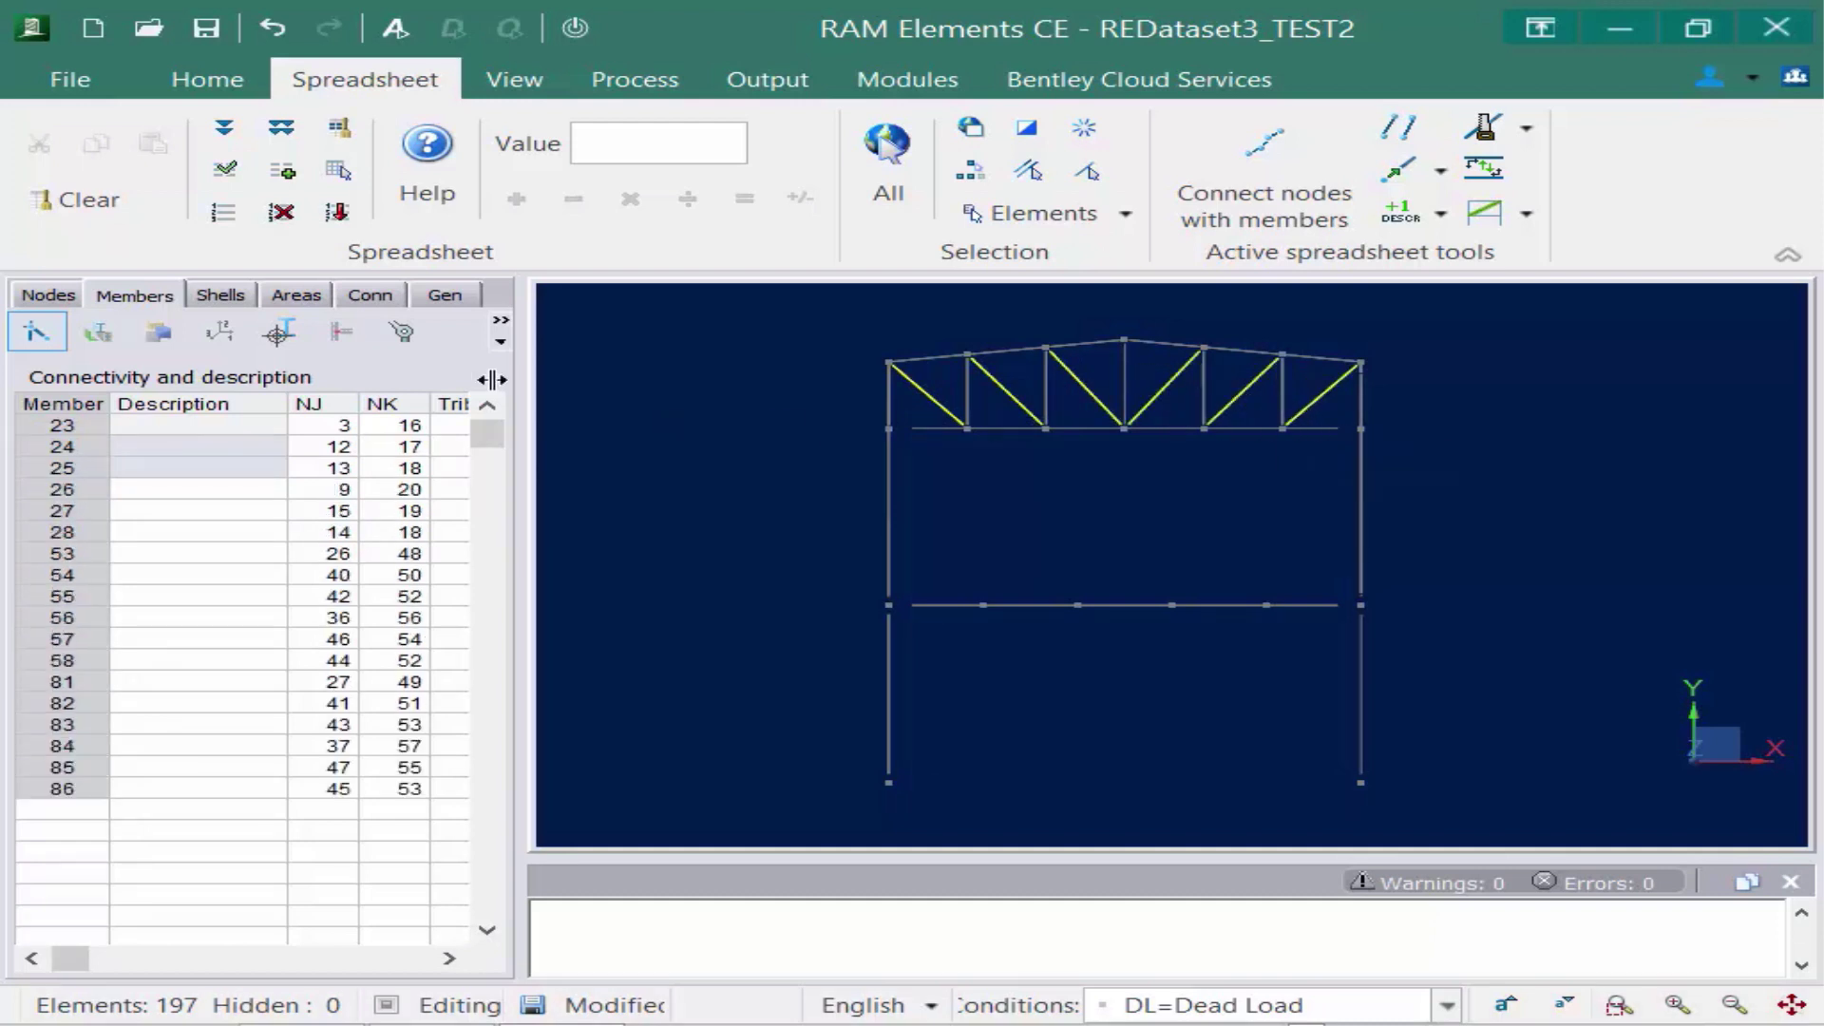
drag(196, 467, 200, 427)
click(222, 430)
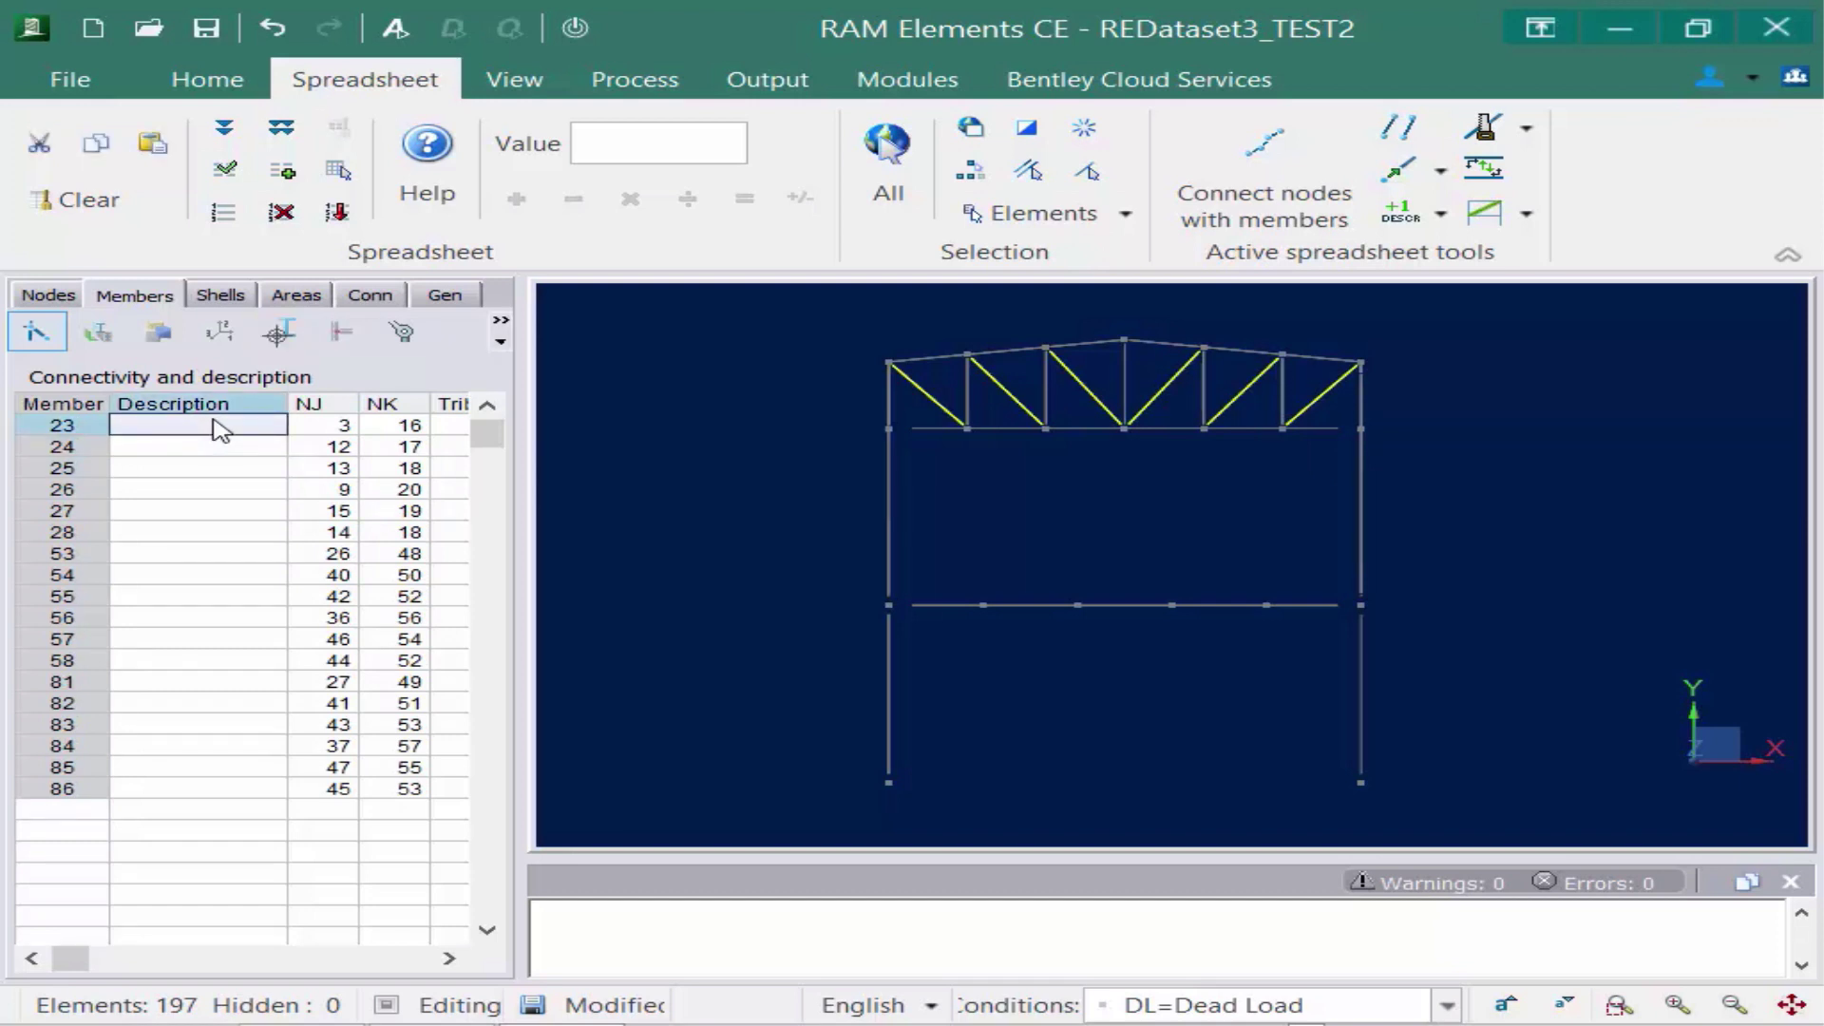
text(Diagonal)
click(232, 134)
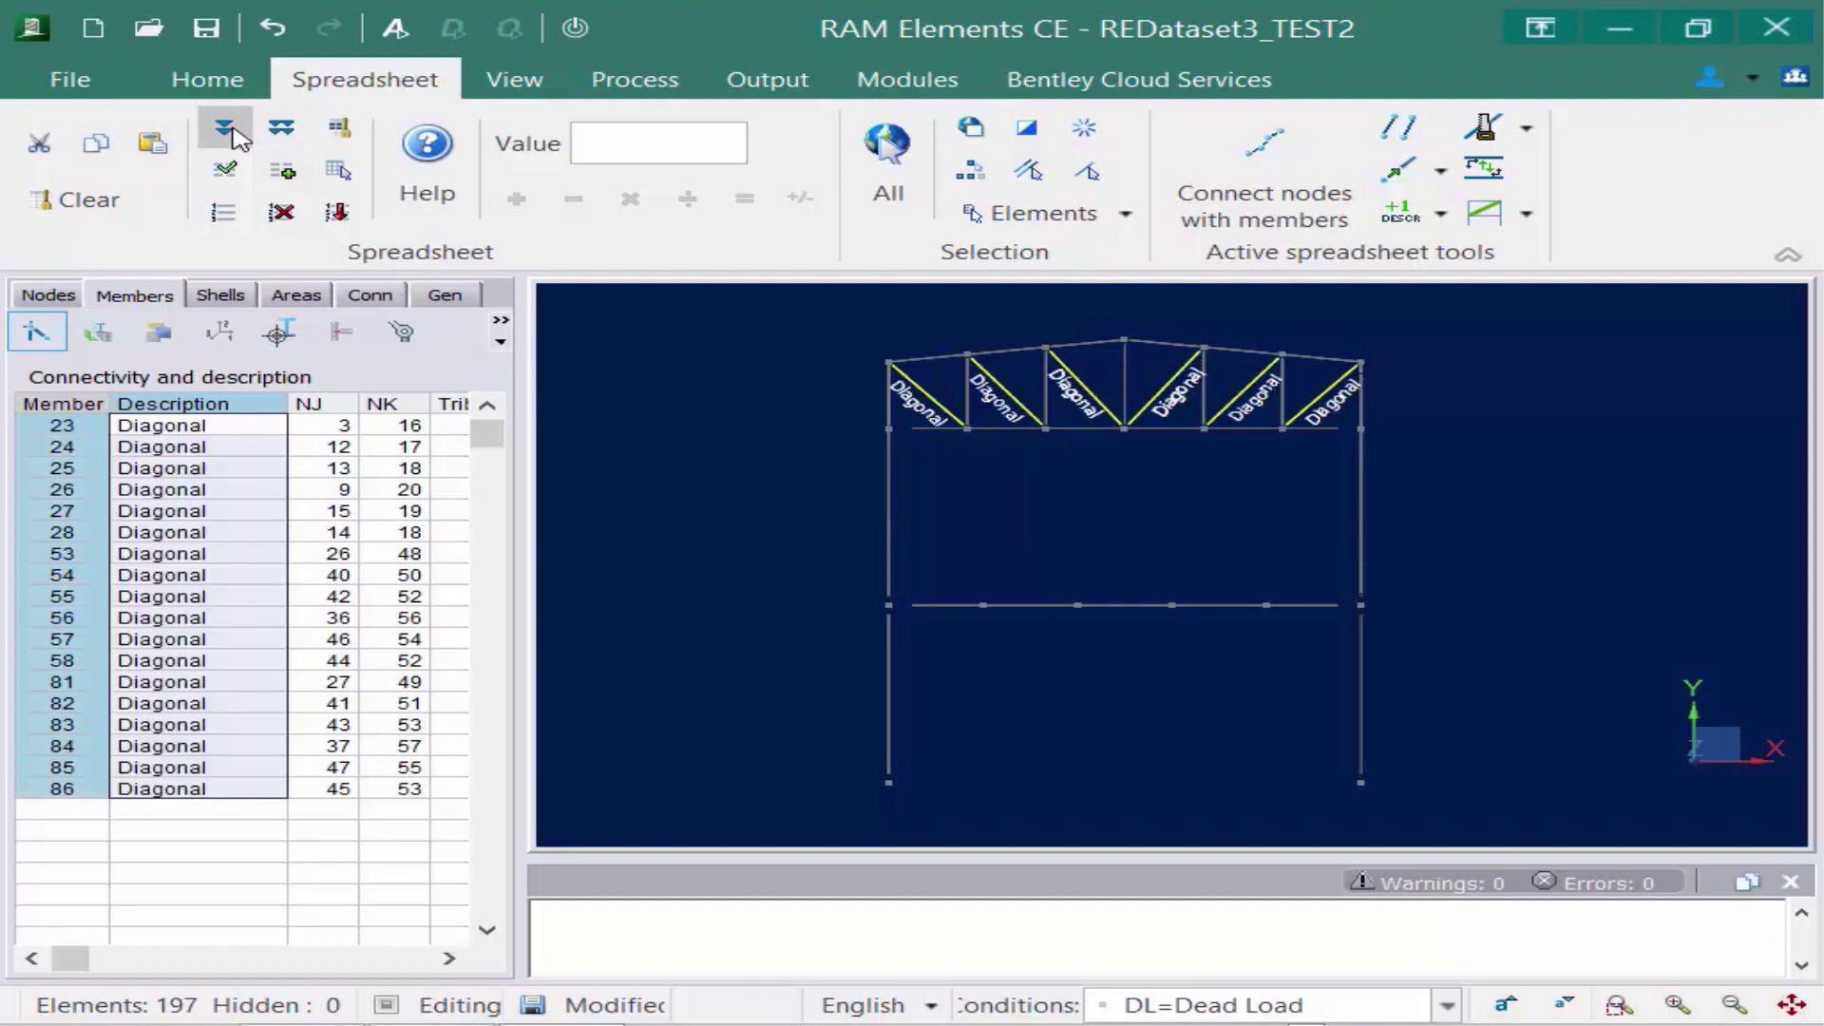
click(685, 532)
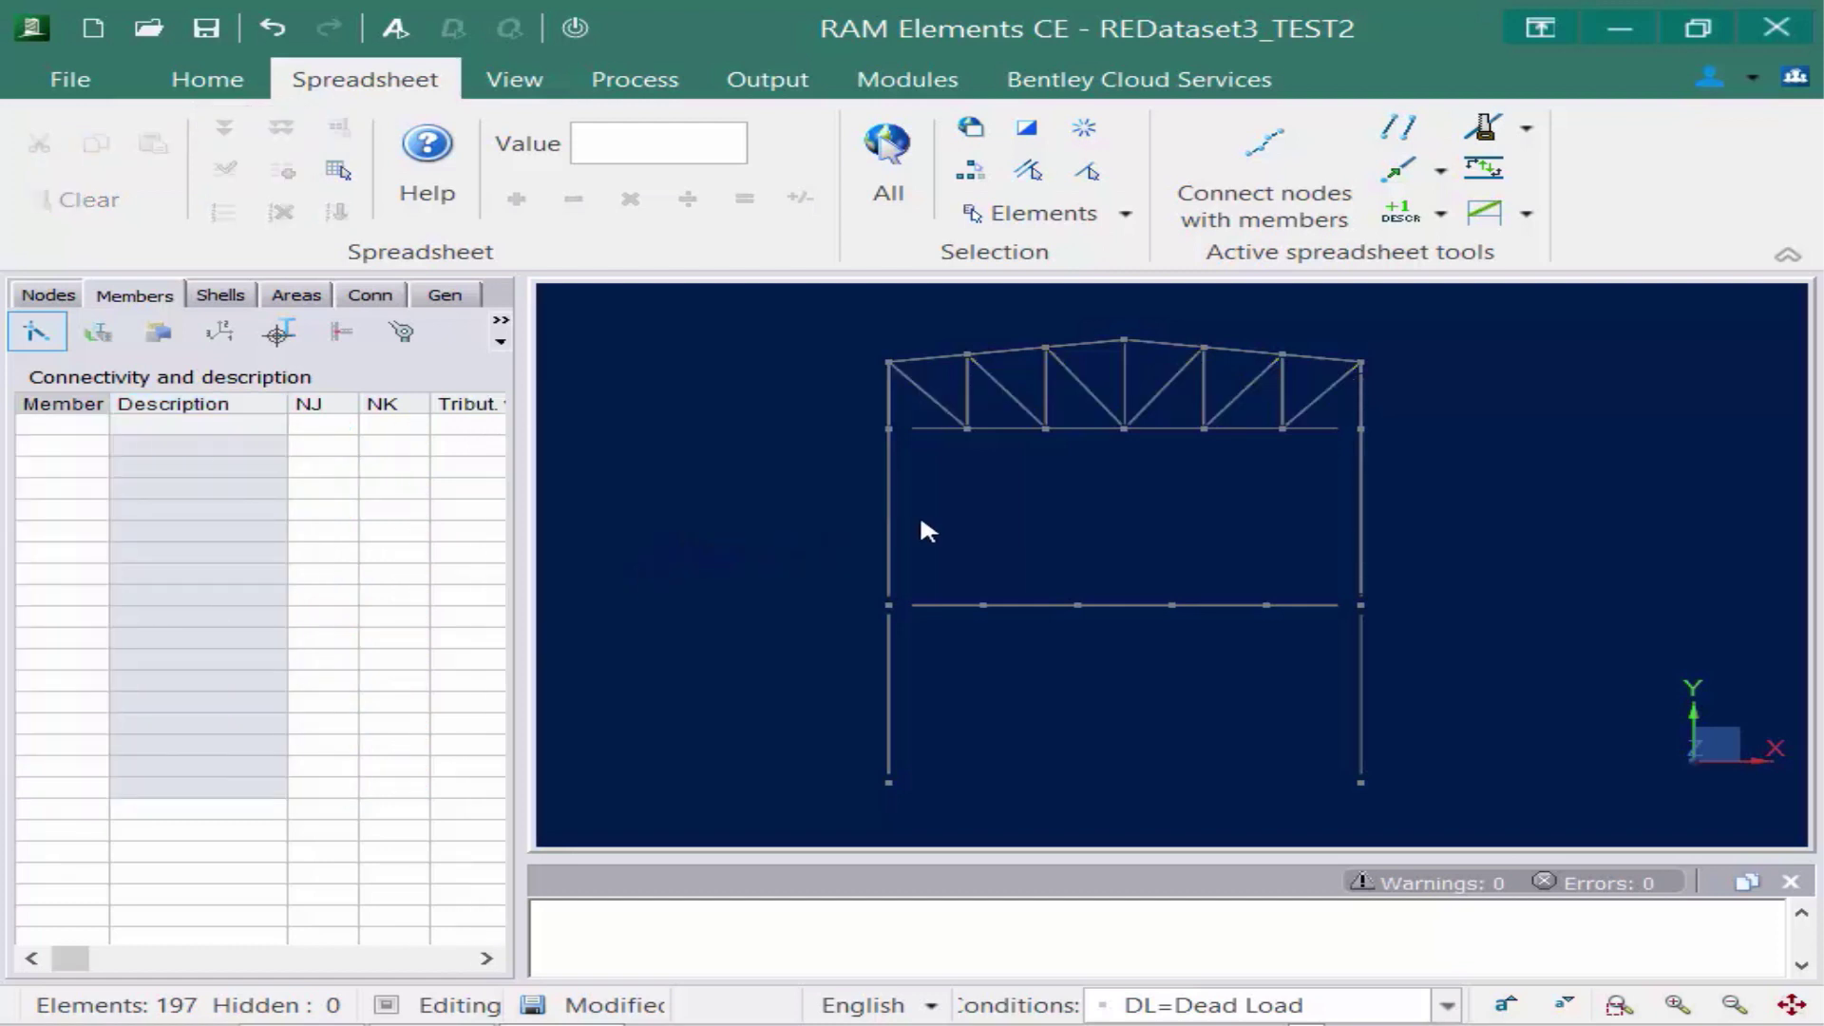
Select the truss verticals (18–22, 48–52, 76–80) and fill their descriptions with 'Vertical'.
click(967, 399)
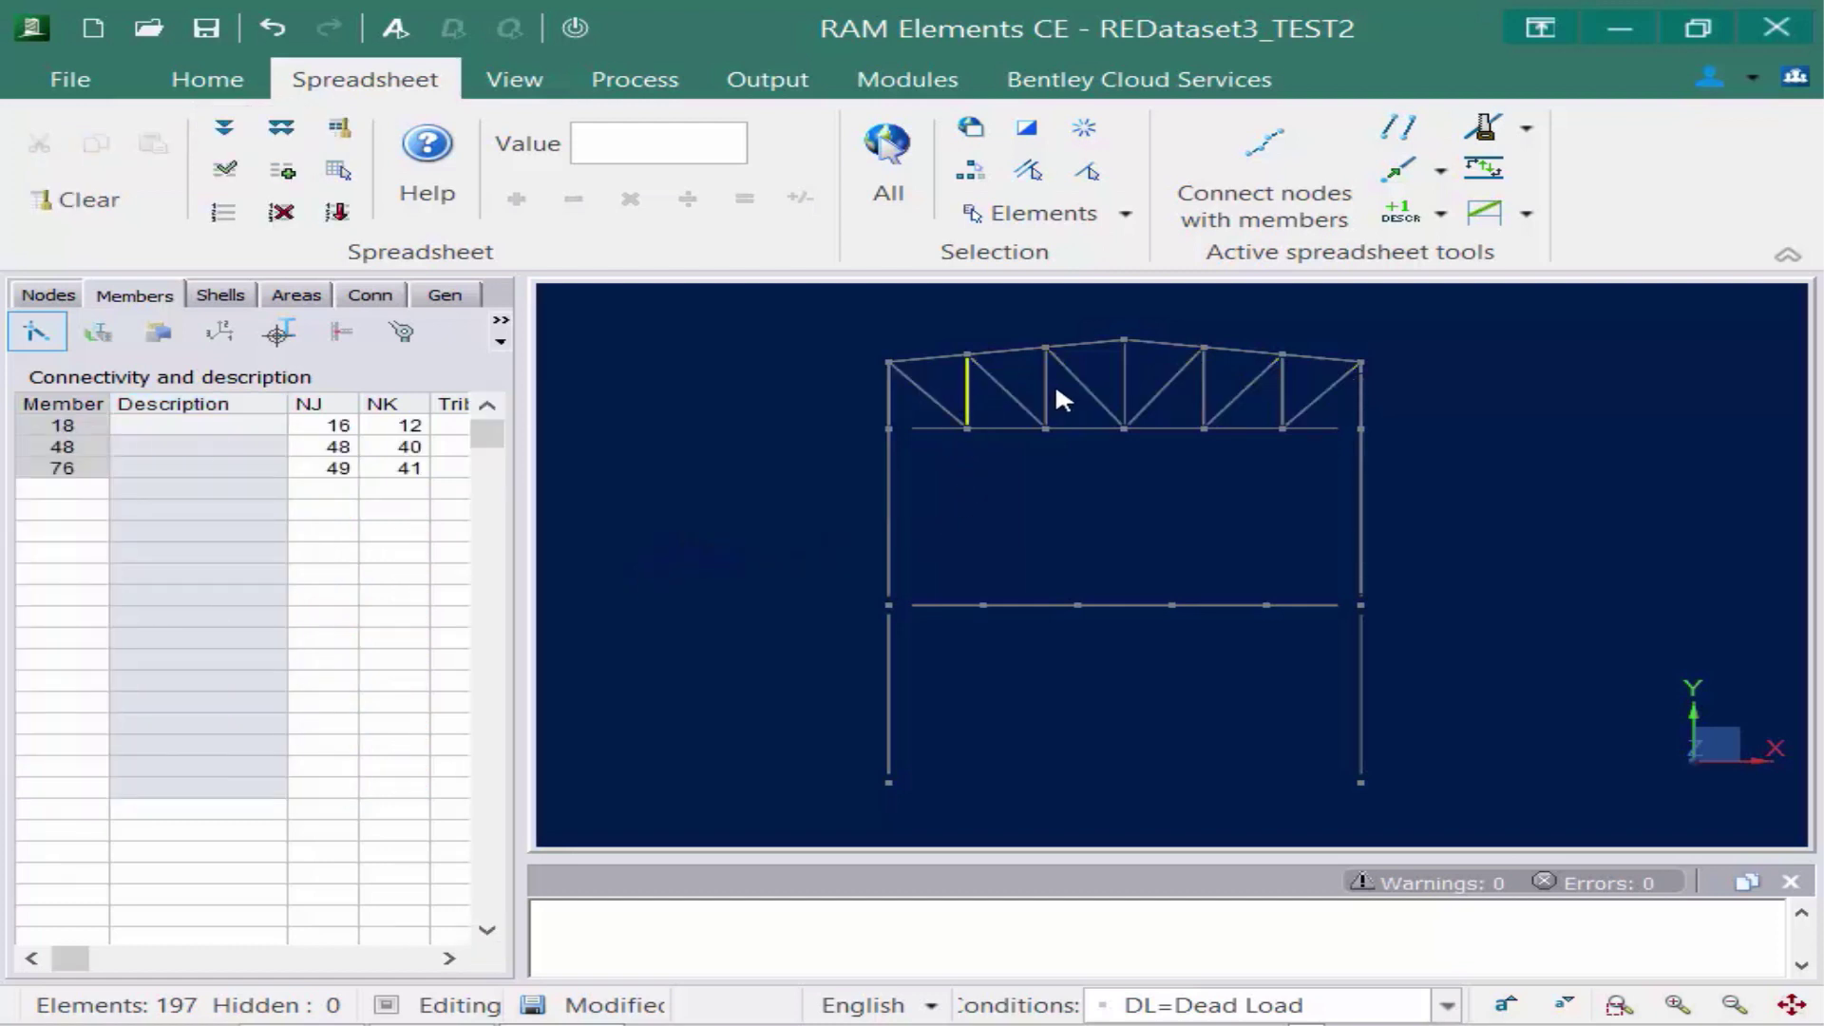
click(1046, 390)
click(1125, 385)
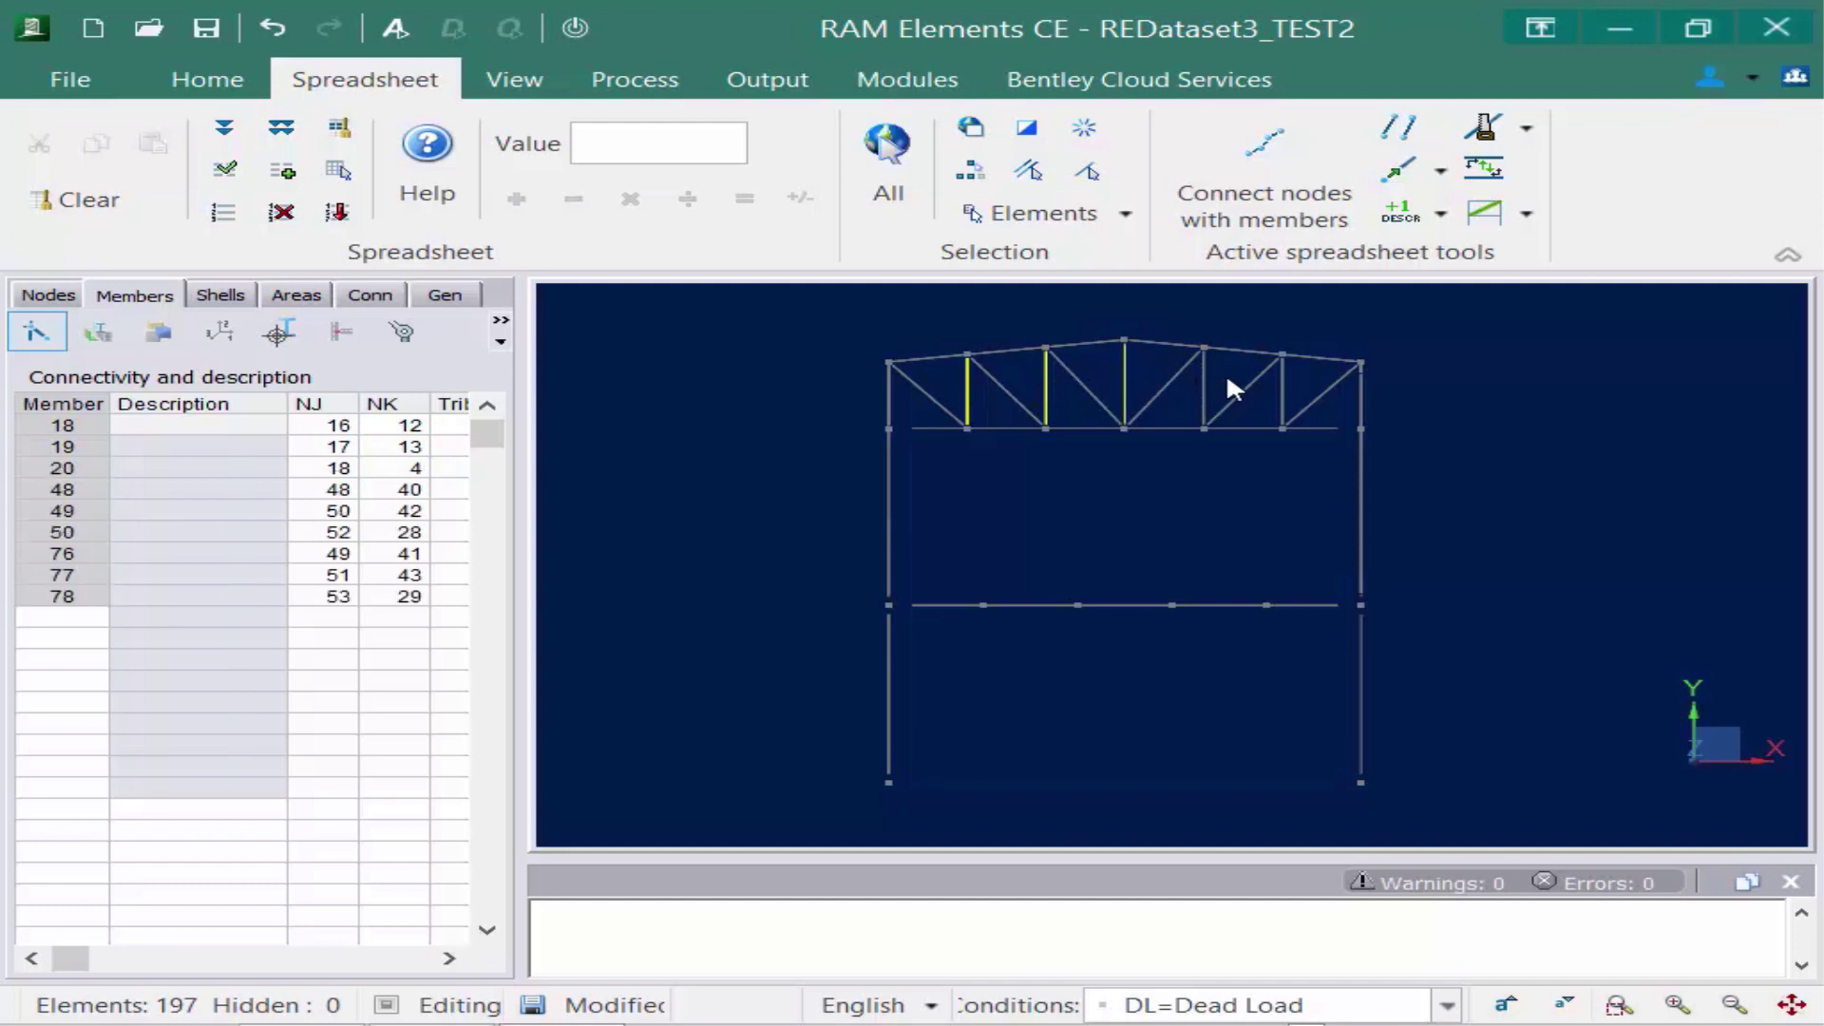
click(1204, 392)
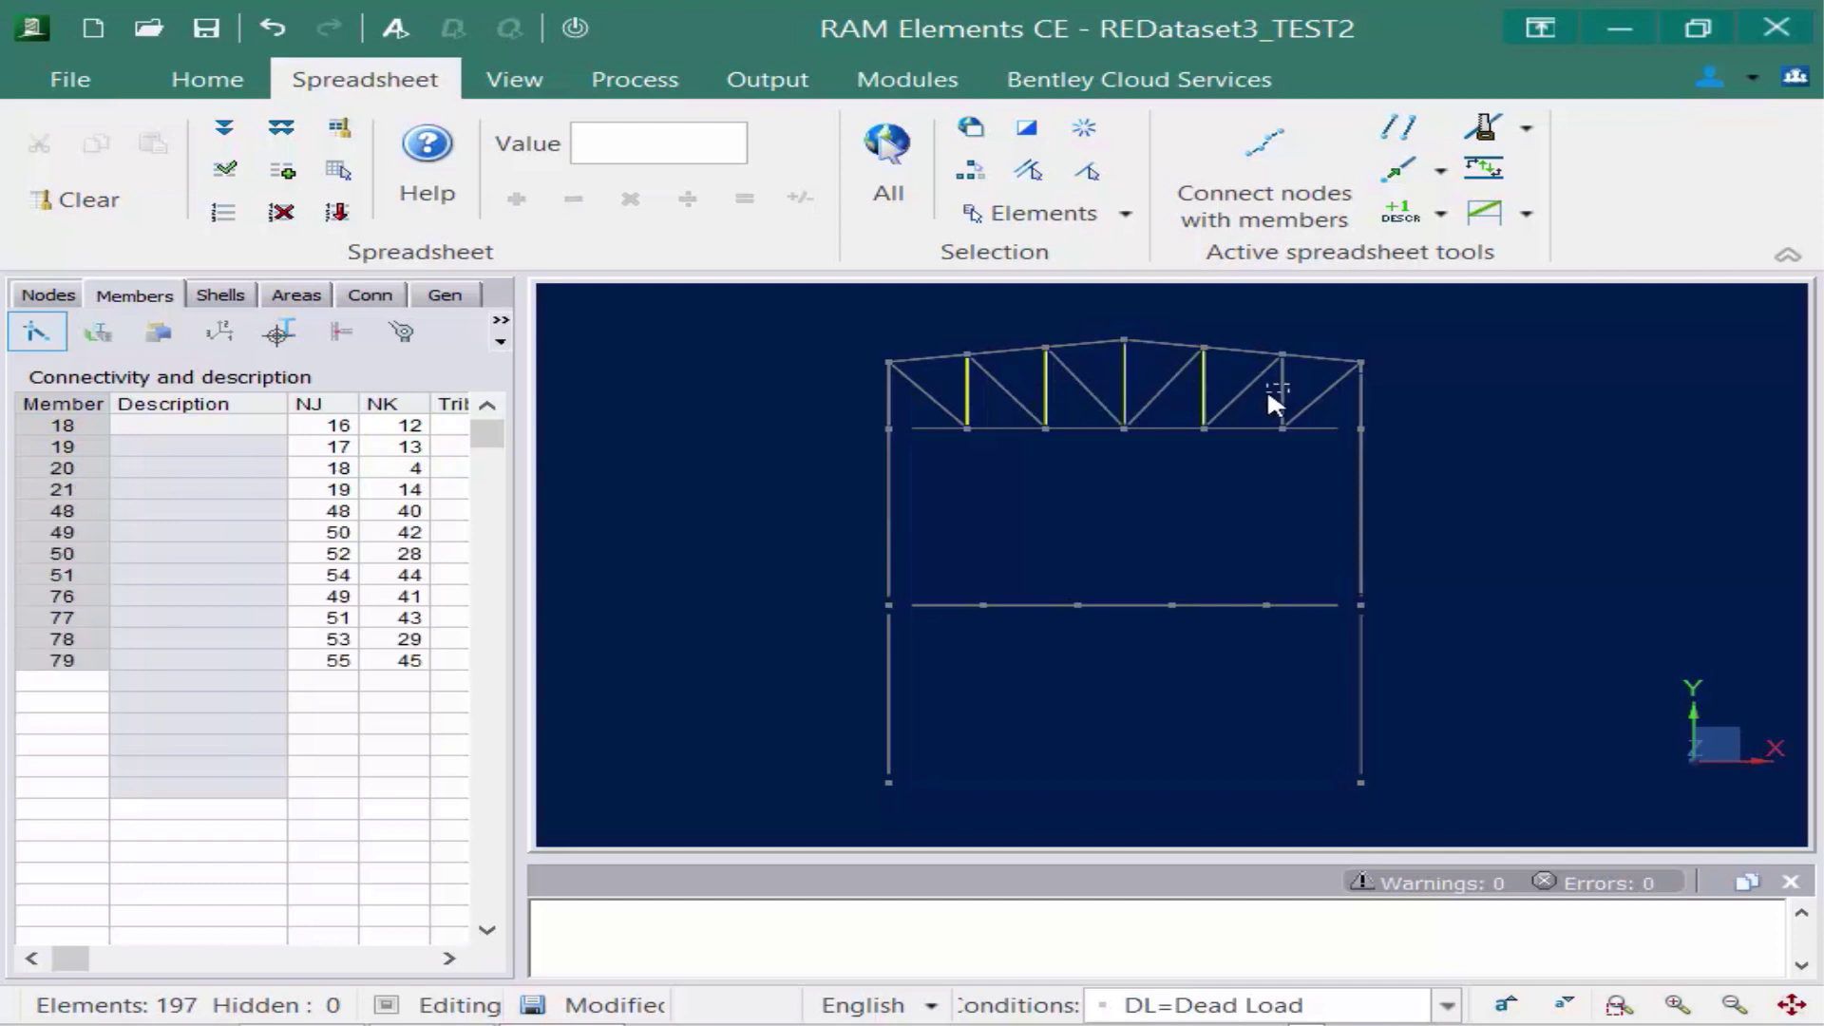
click(1278, 403)
click(212, 406)
click(207, 427)
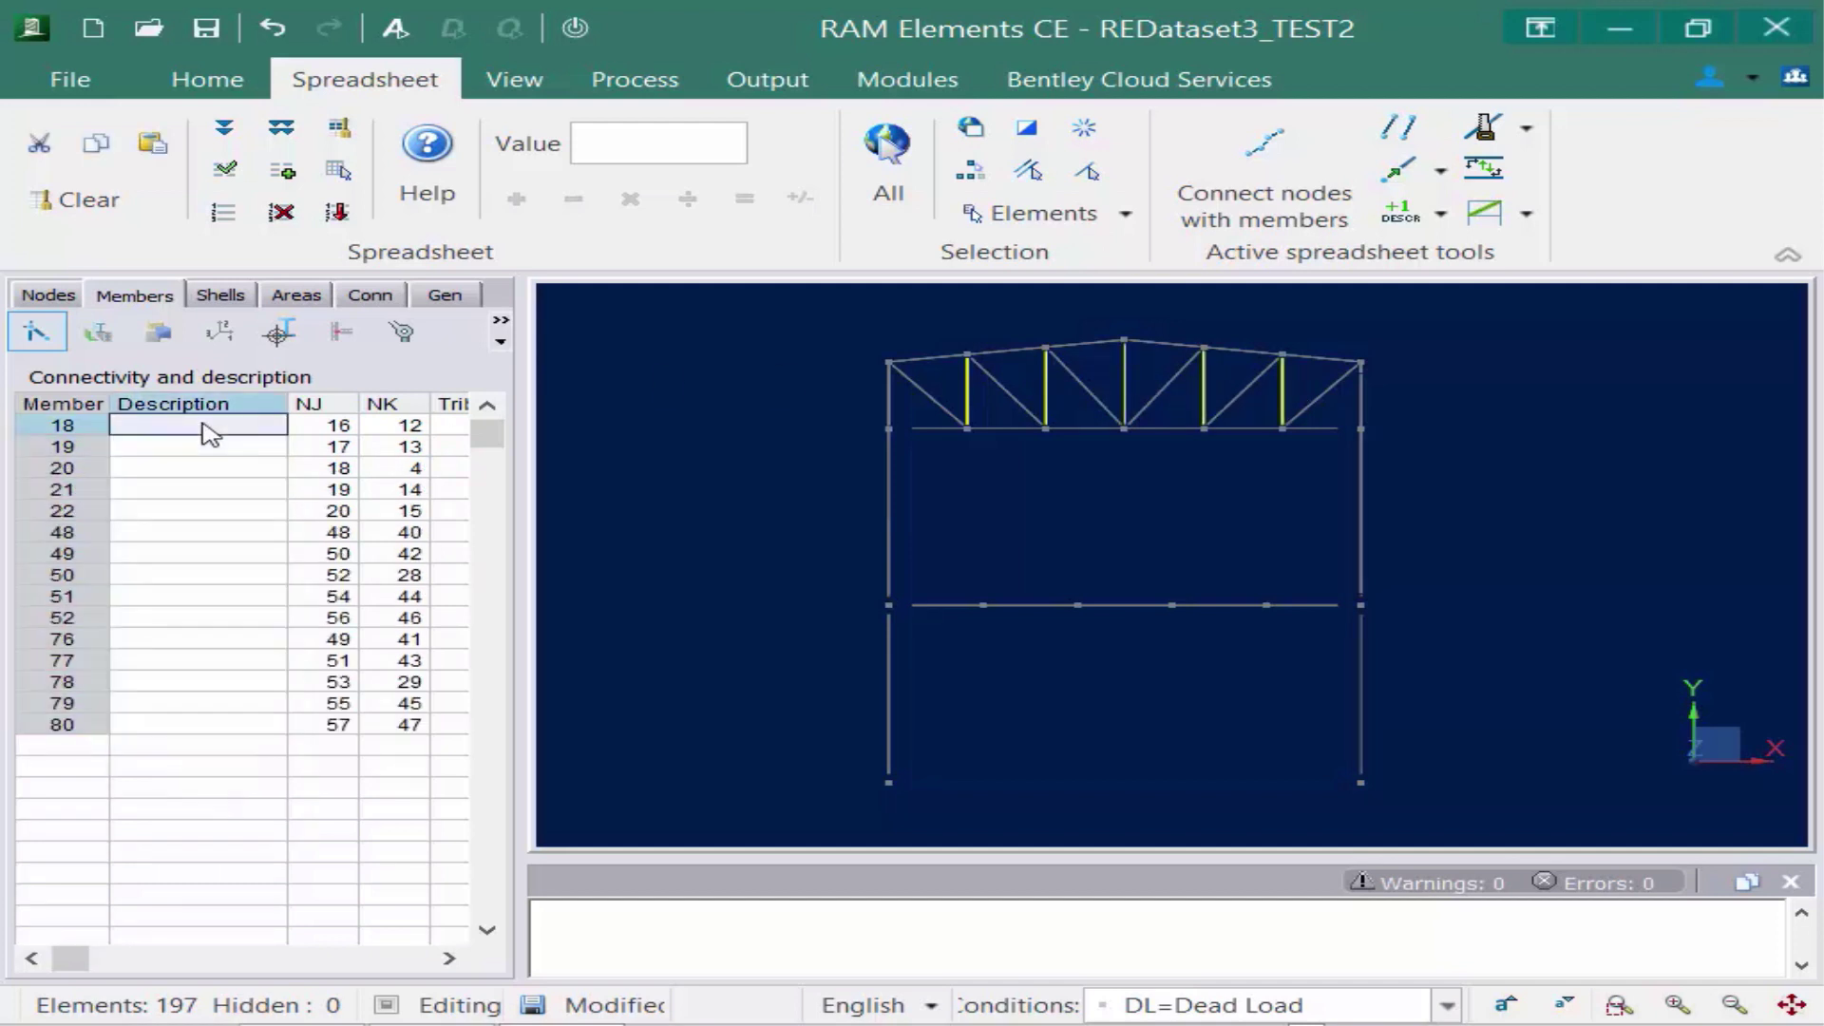
text(Vertical)
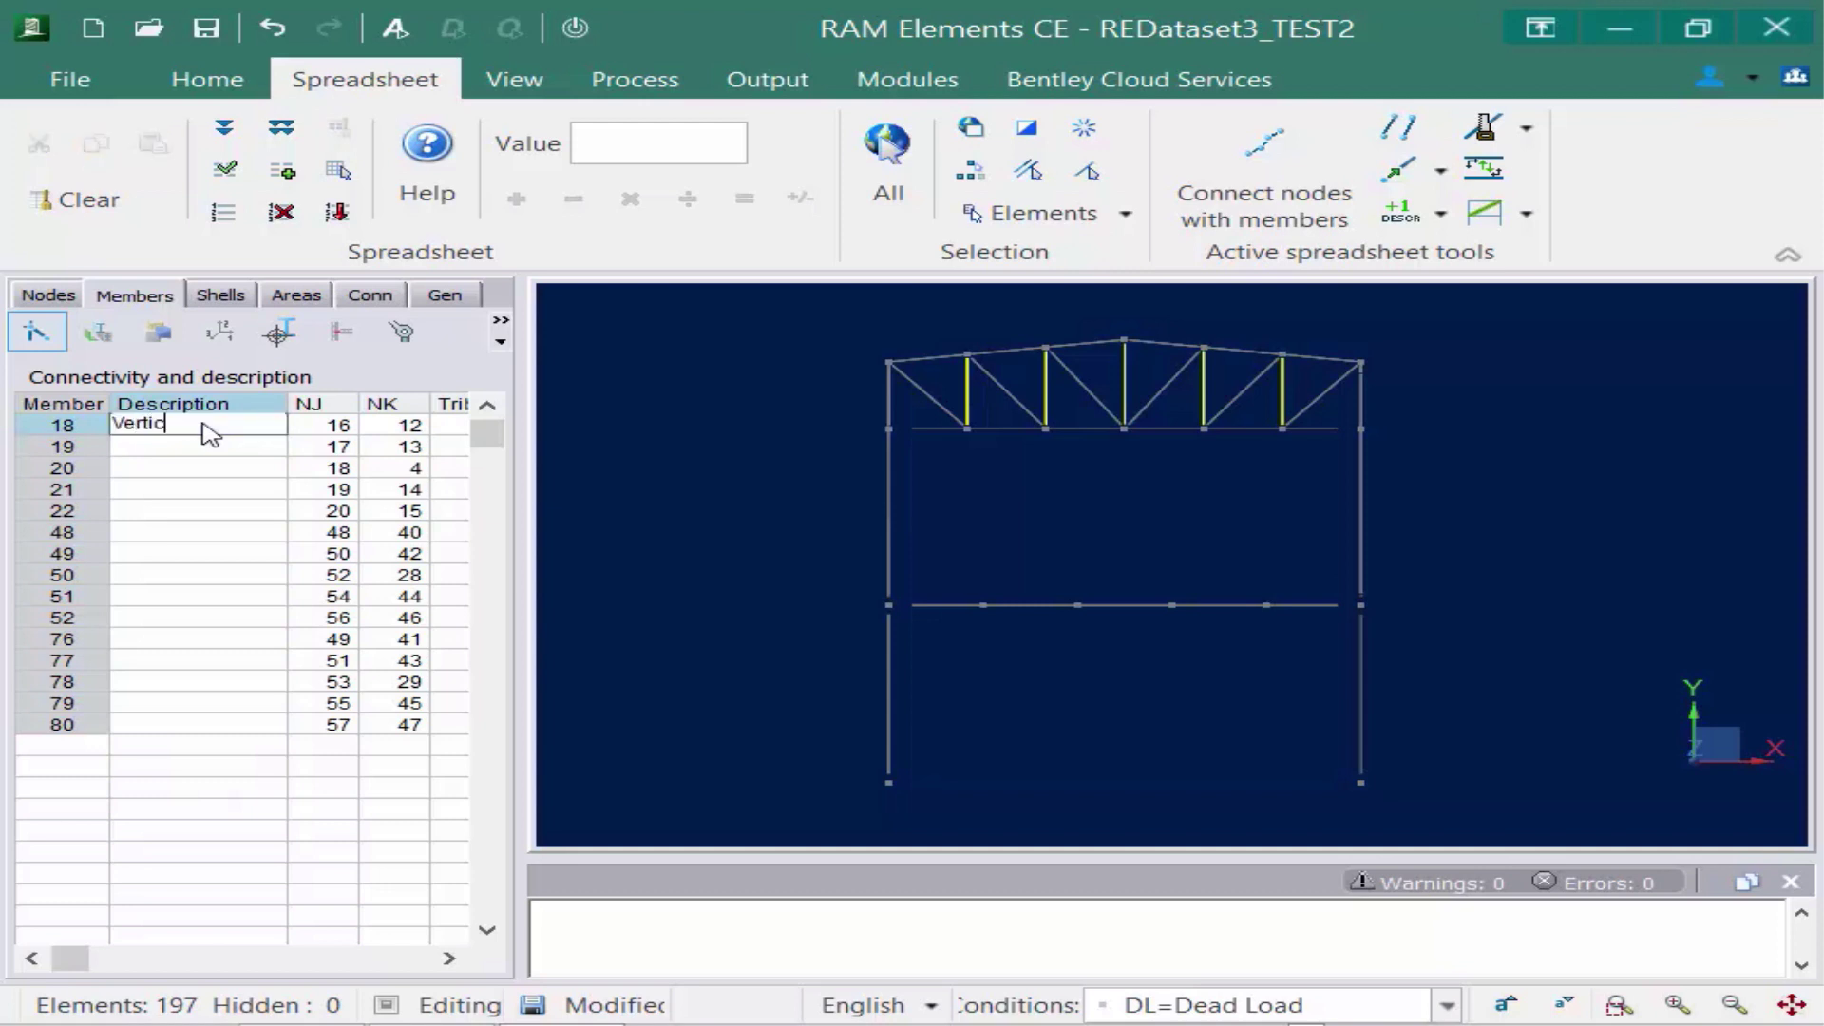
click(238, 131)
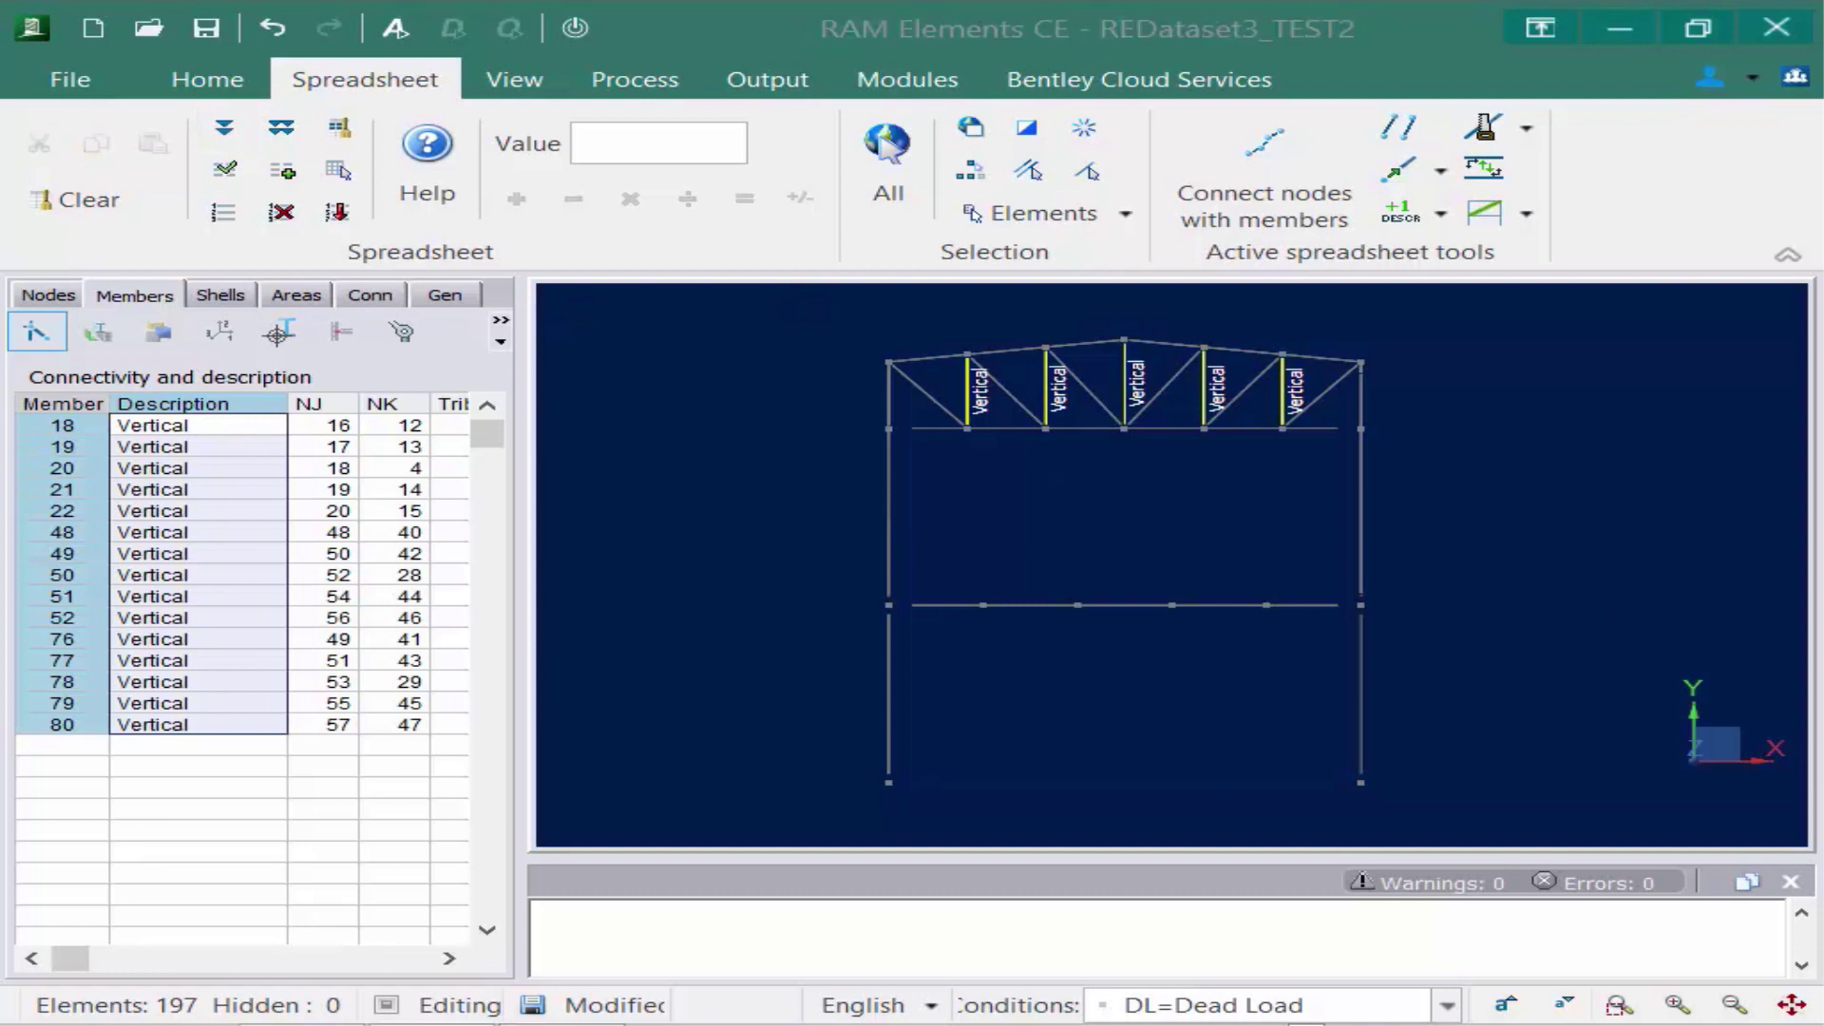
click(666, 404)
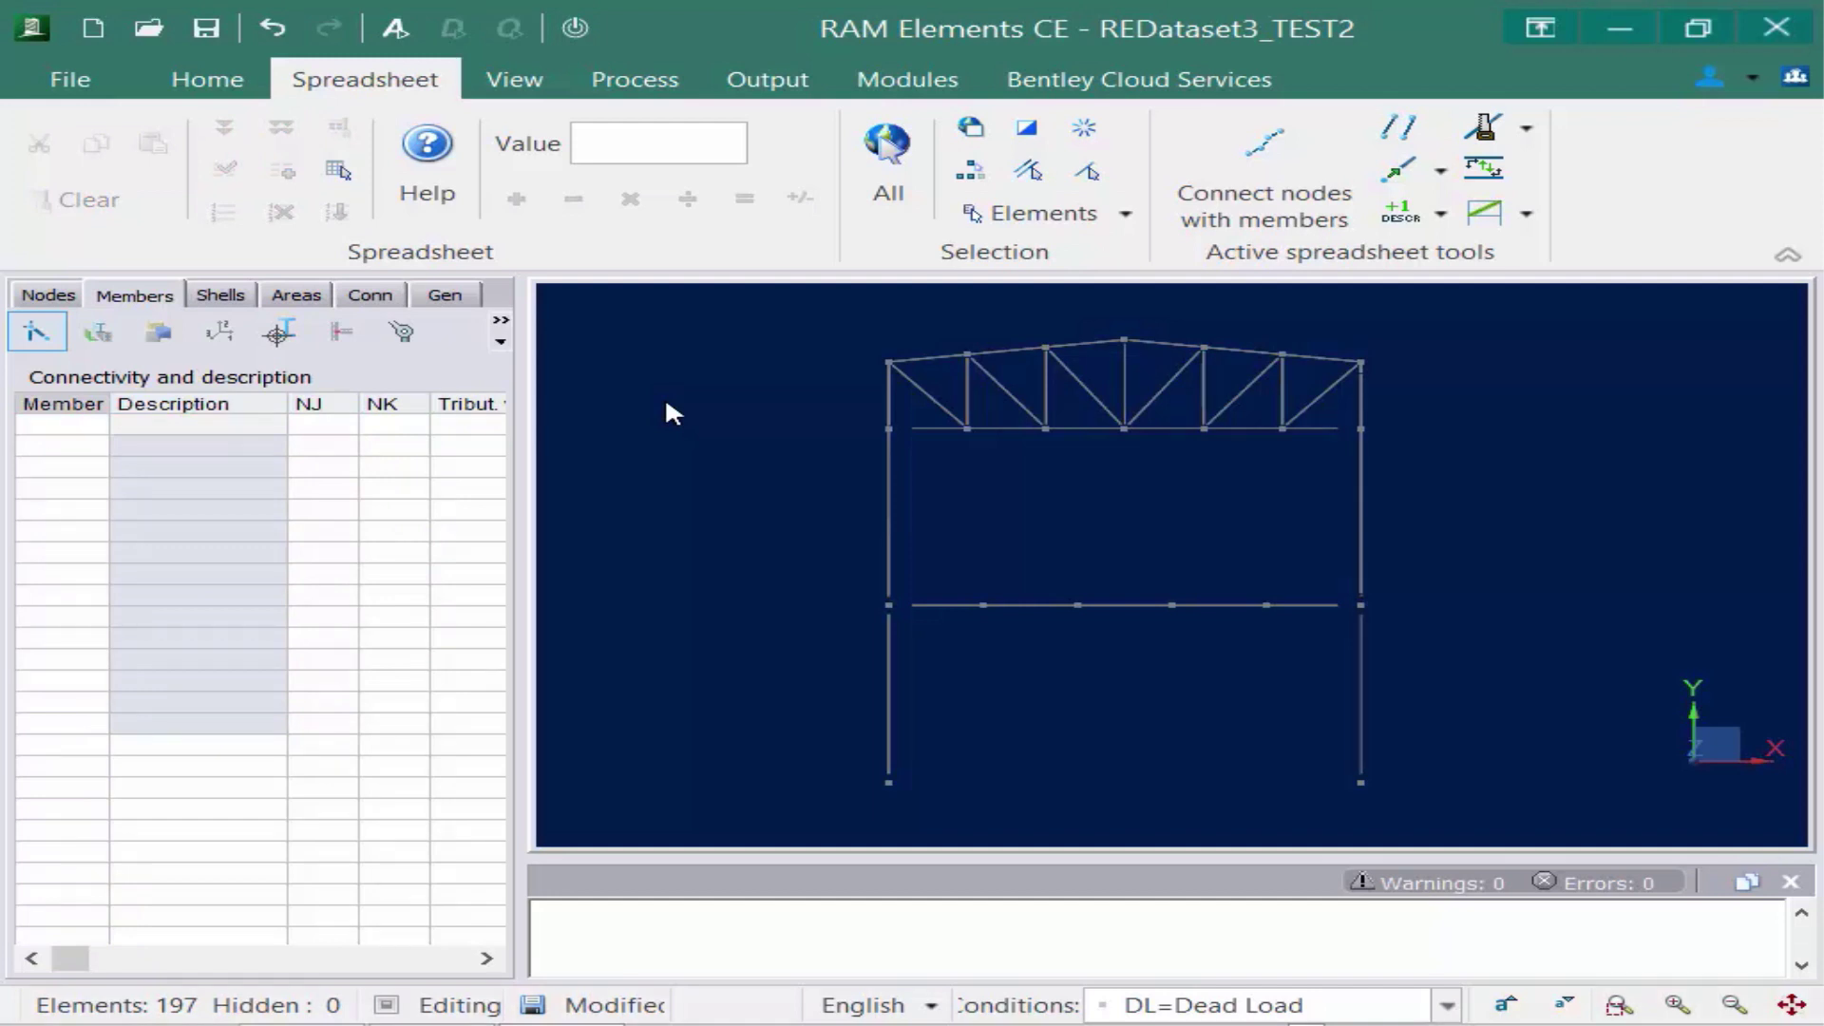
Switch the model view to the Front YZ elevation to reveal the X-bracing bay.
right_click(665, 396)
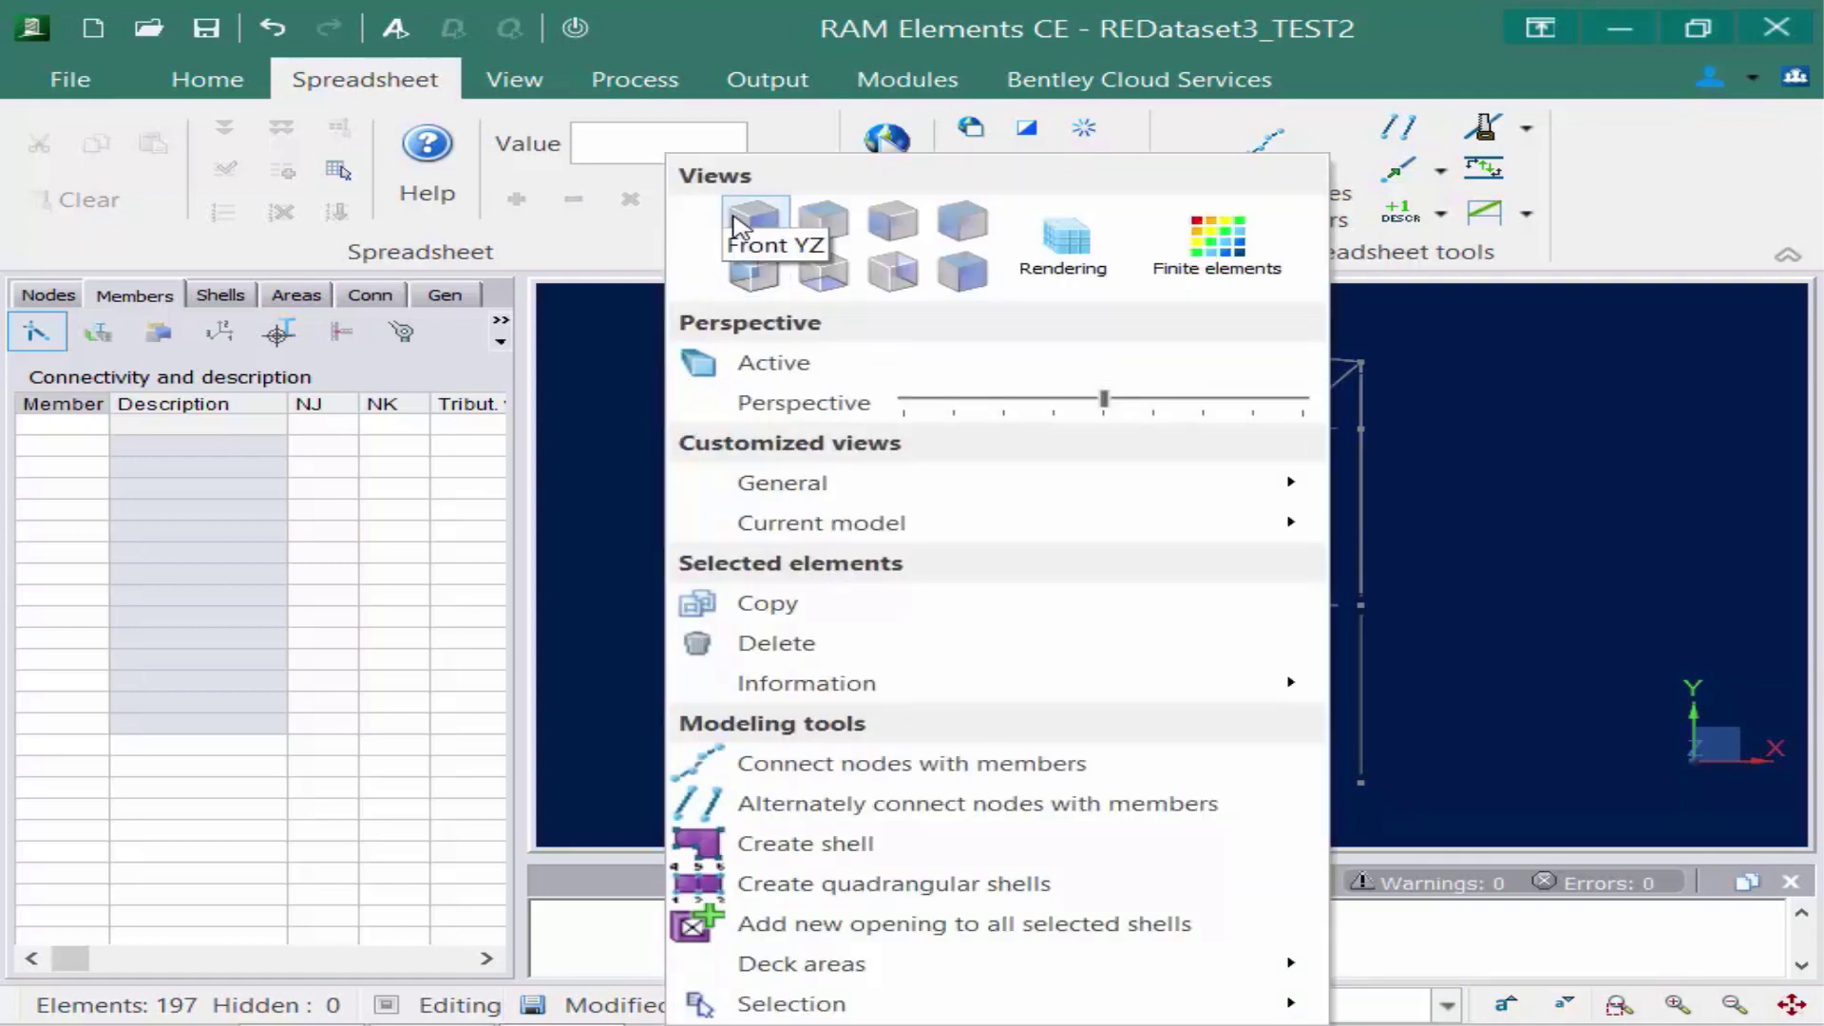
click(736, 227)
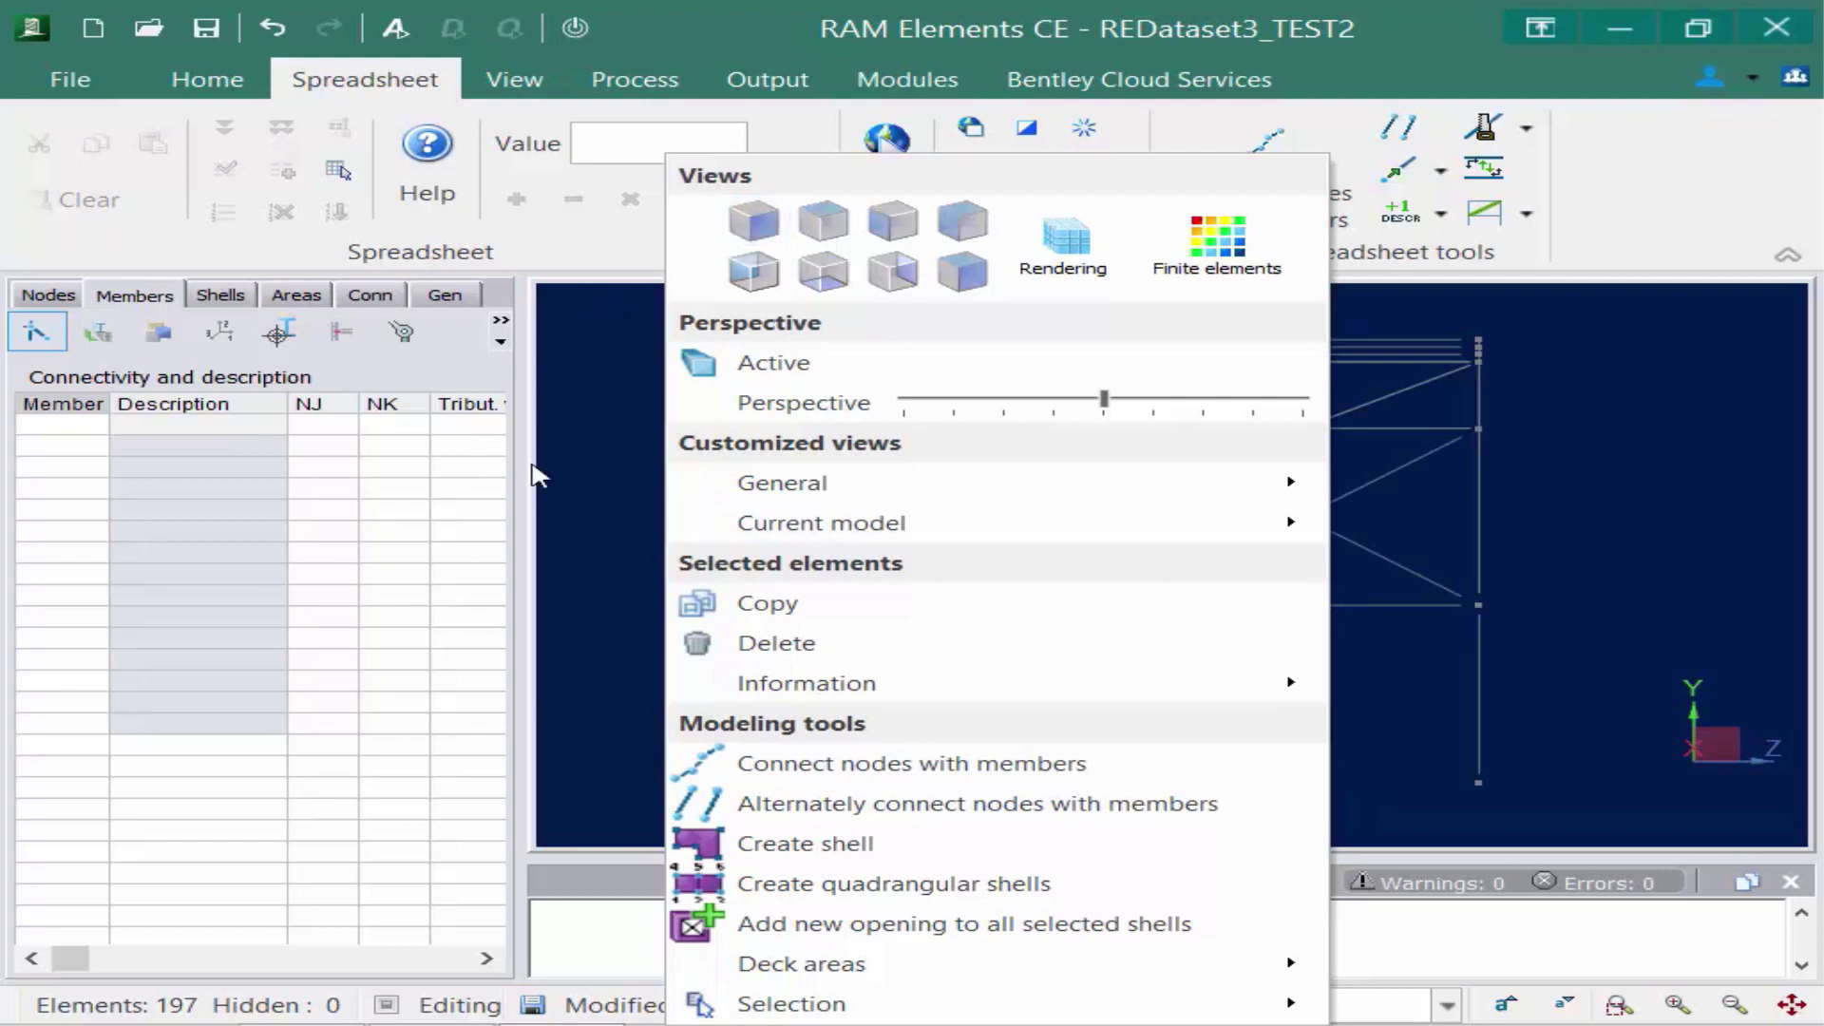
click(613, 467)
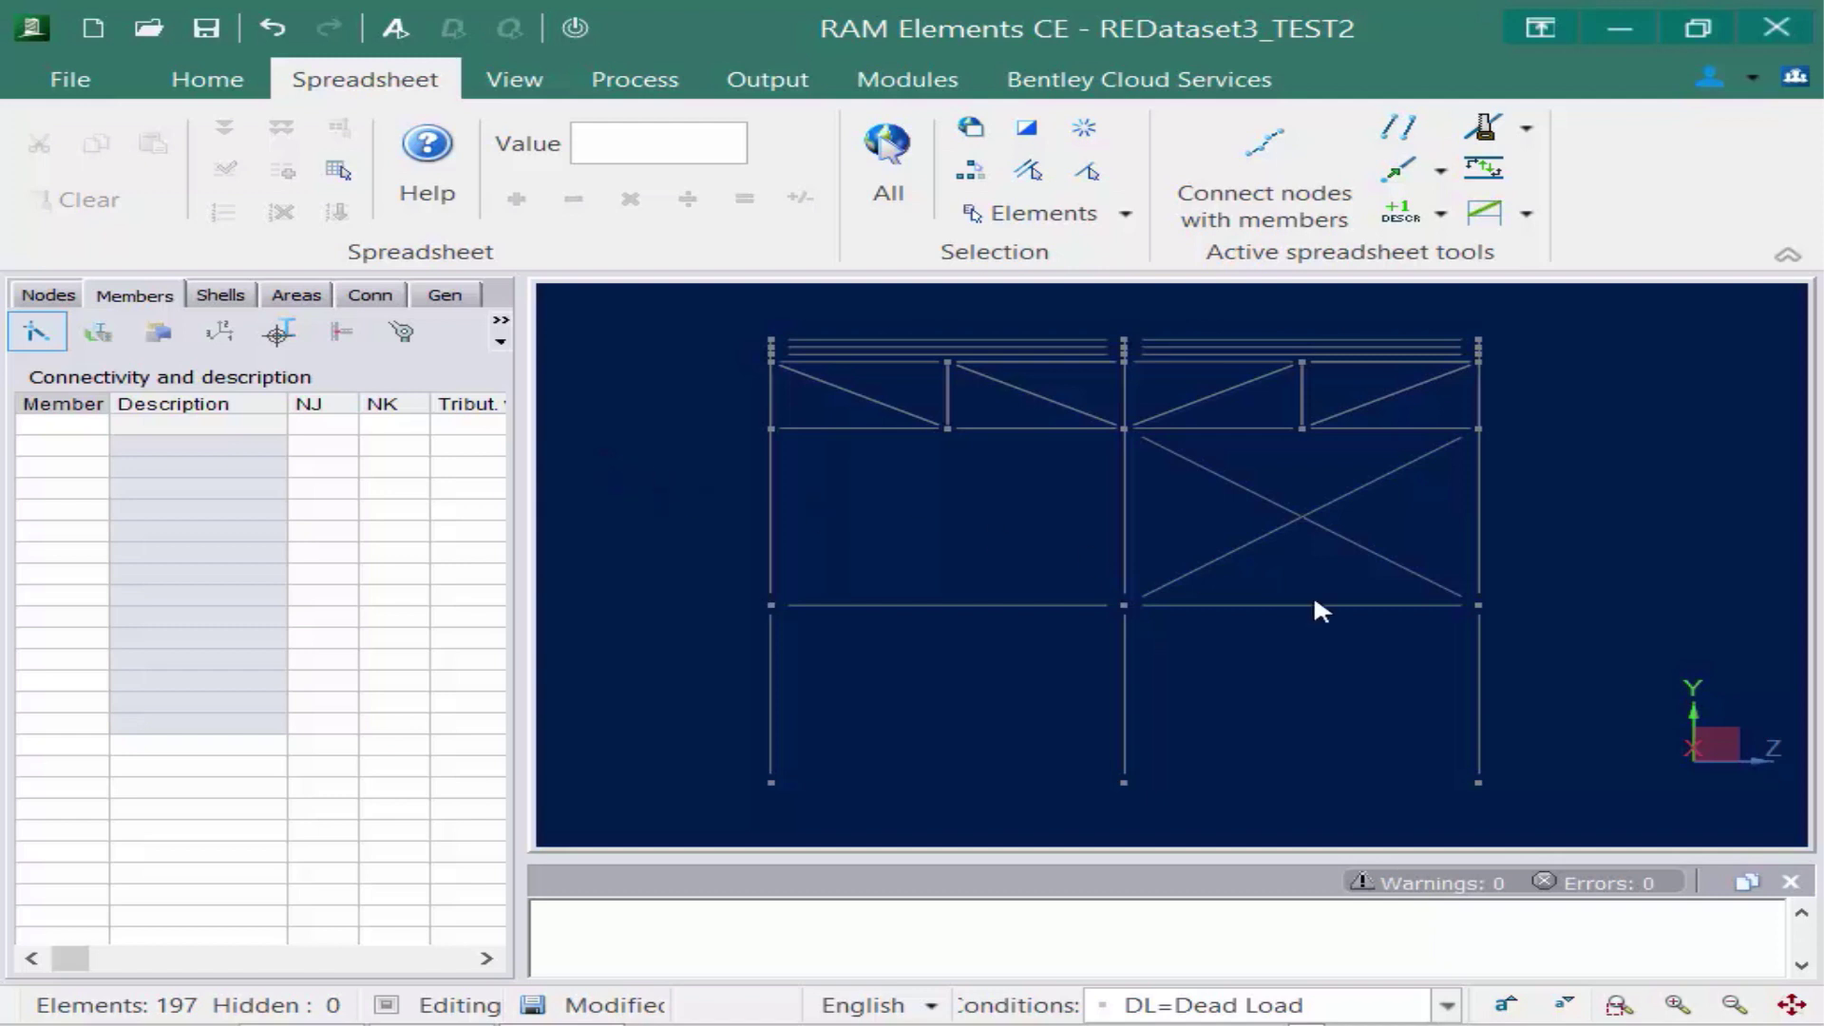
Describe both X-brace diagonals (members 148–151) as BRACE1, then clear the selection.
drag(1340, 571, 1219, 474)
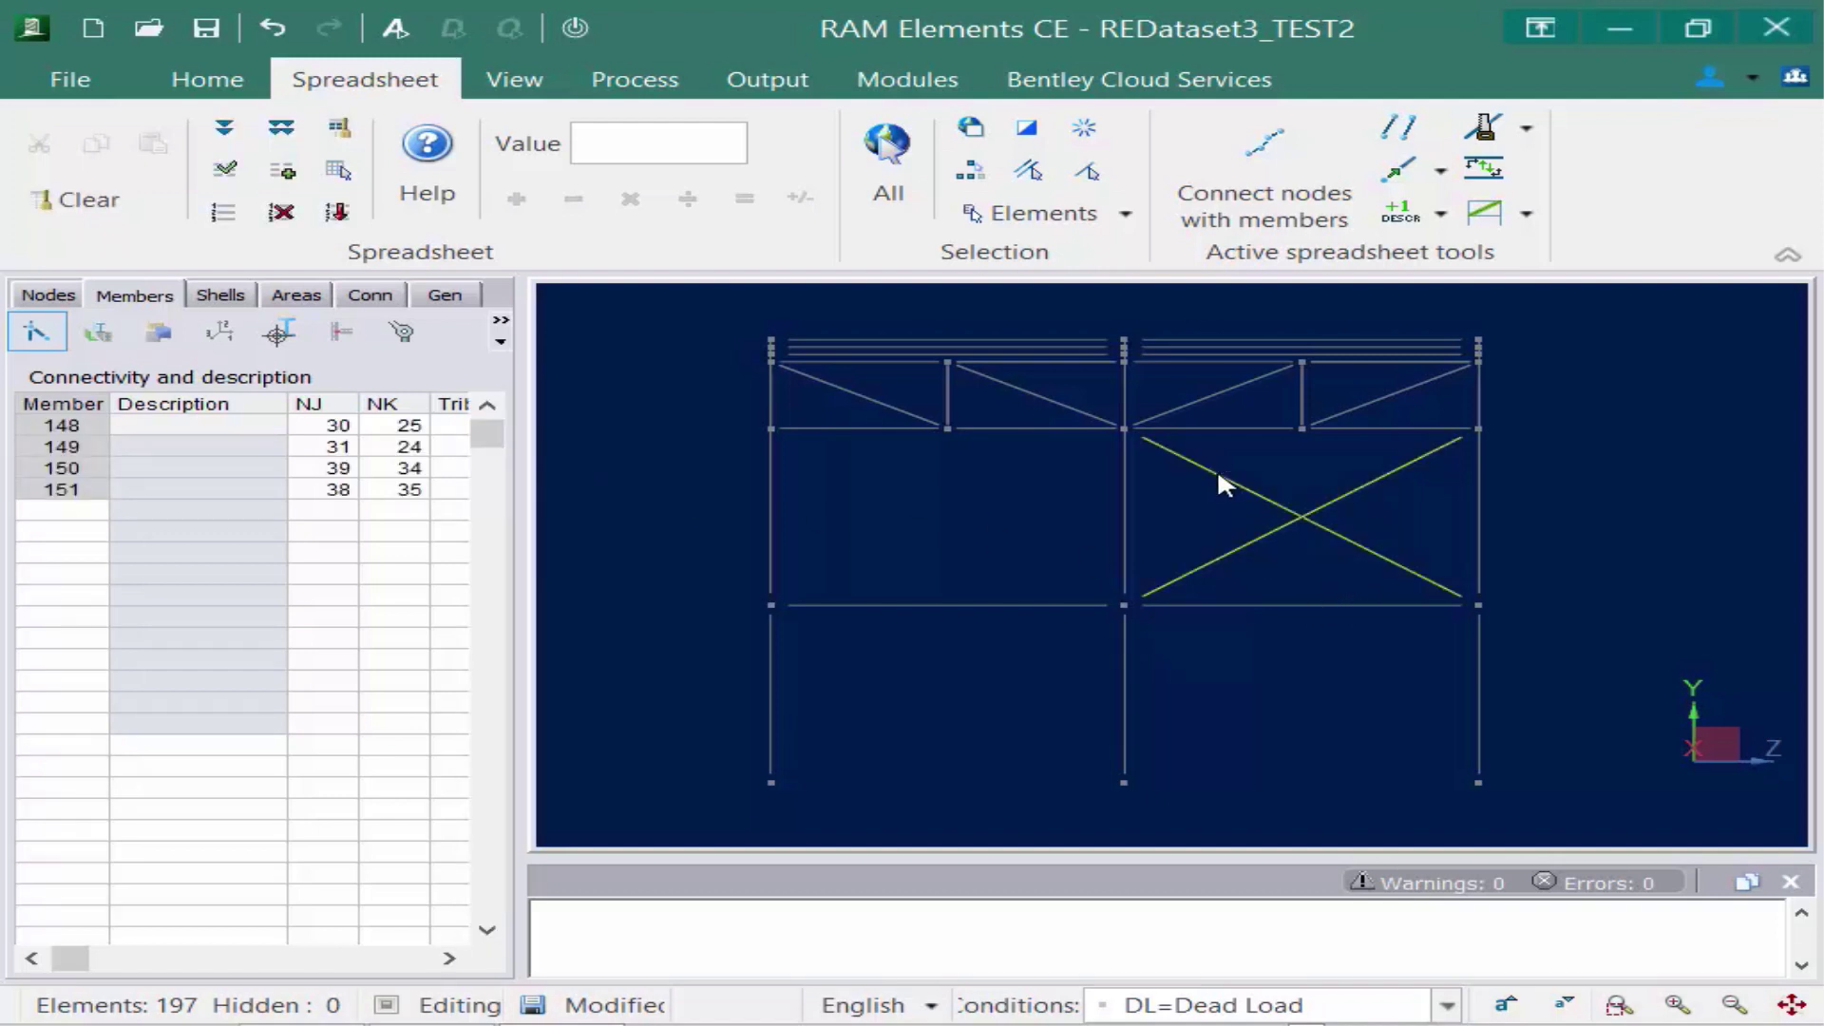
click(1439, 218)
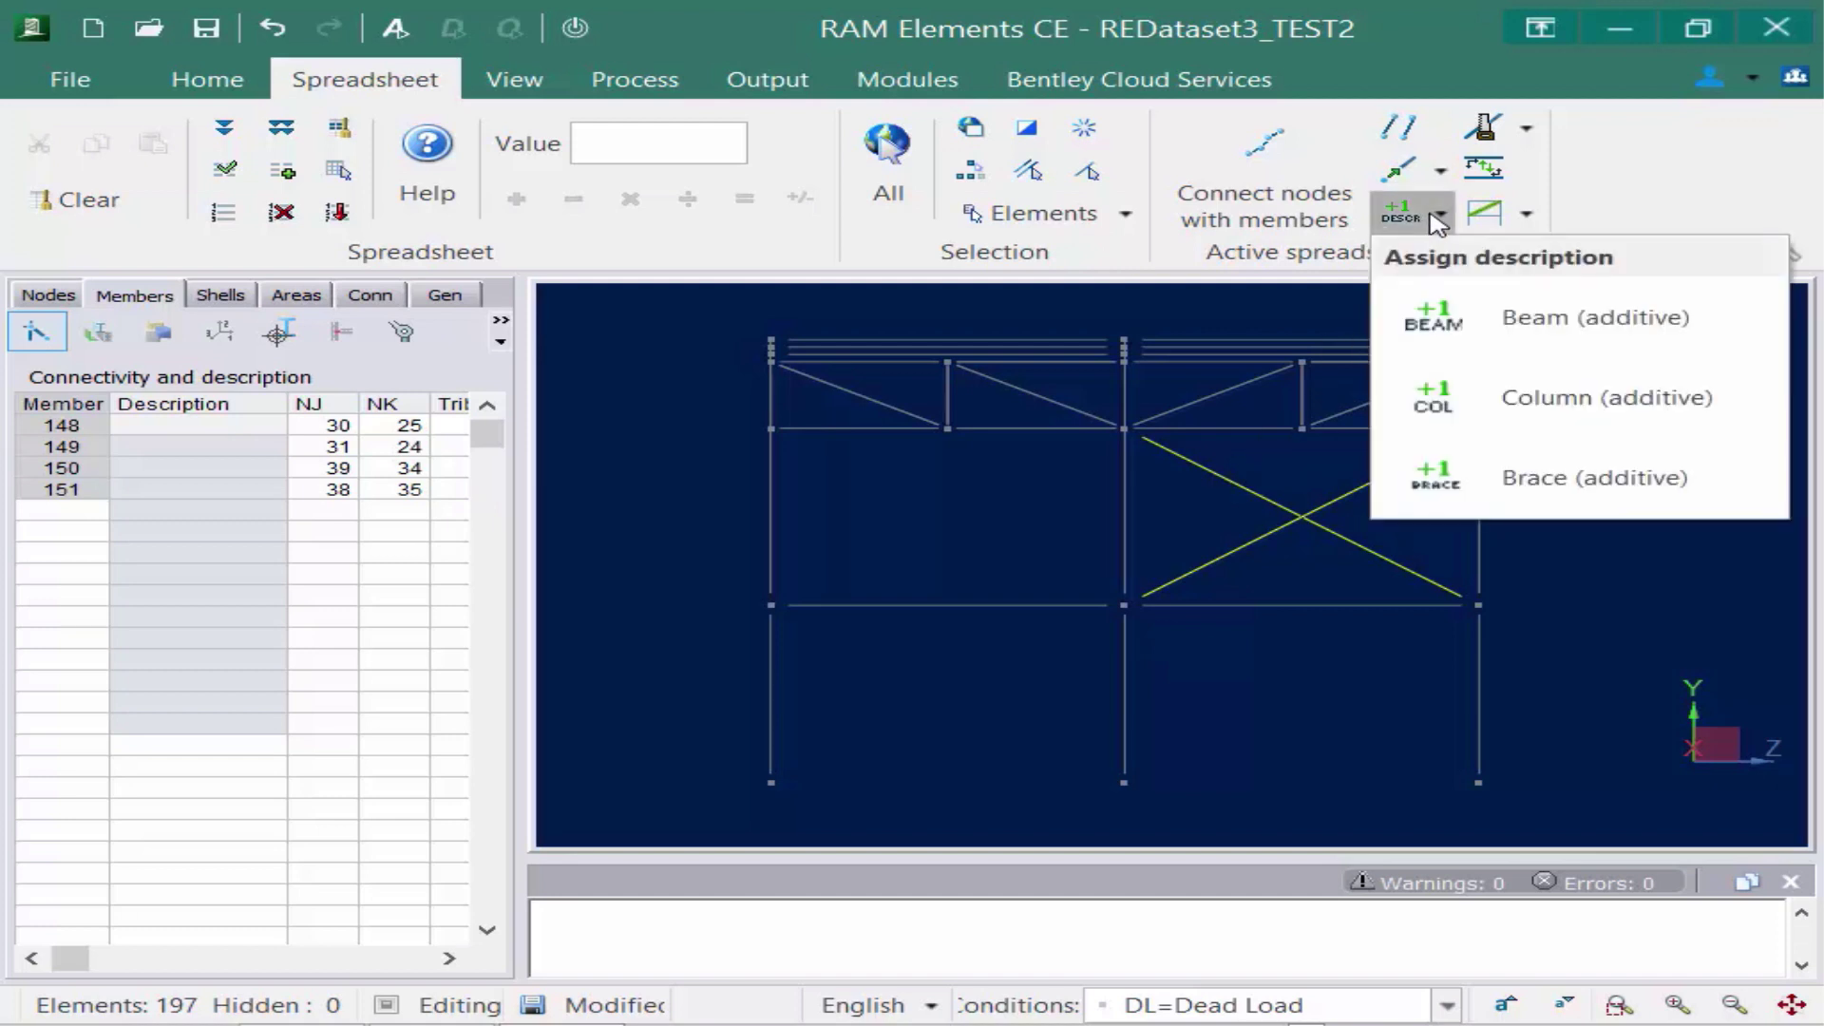
click(1517, 477)
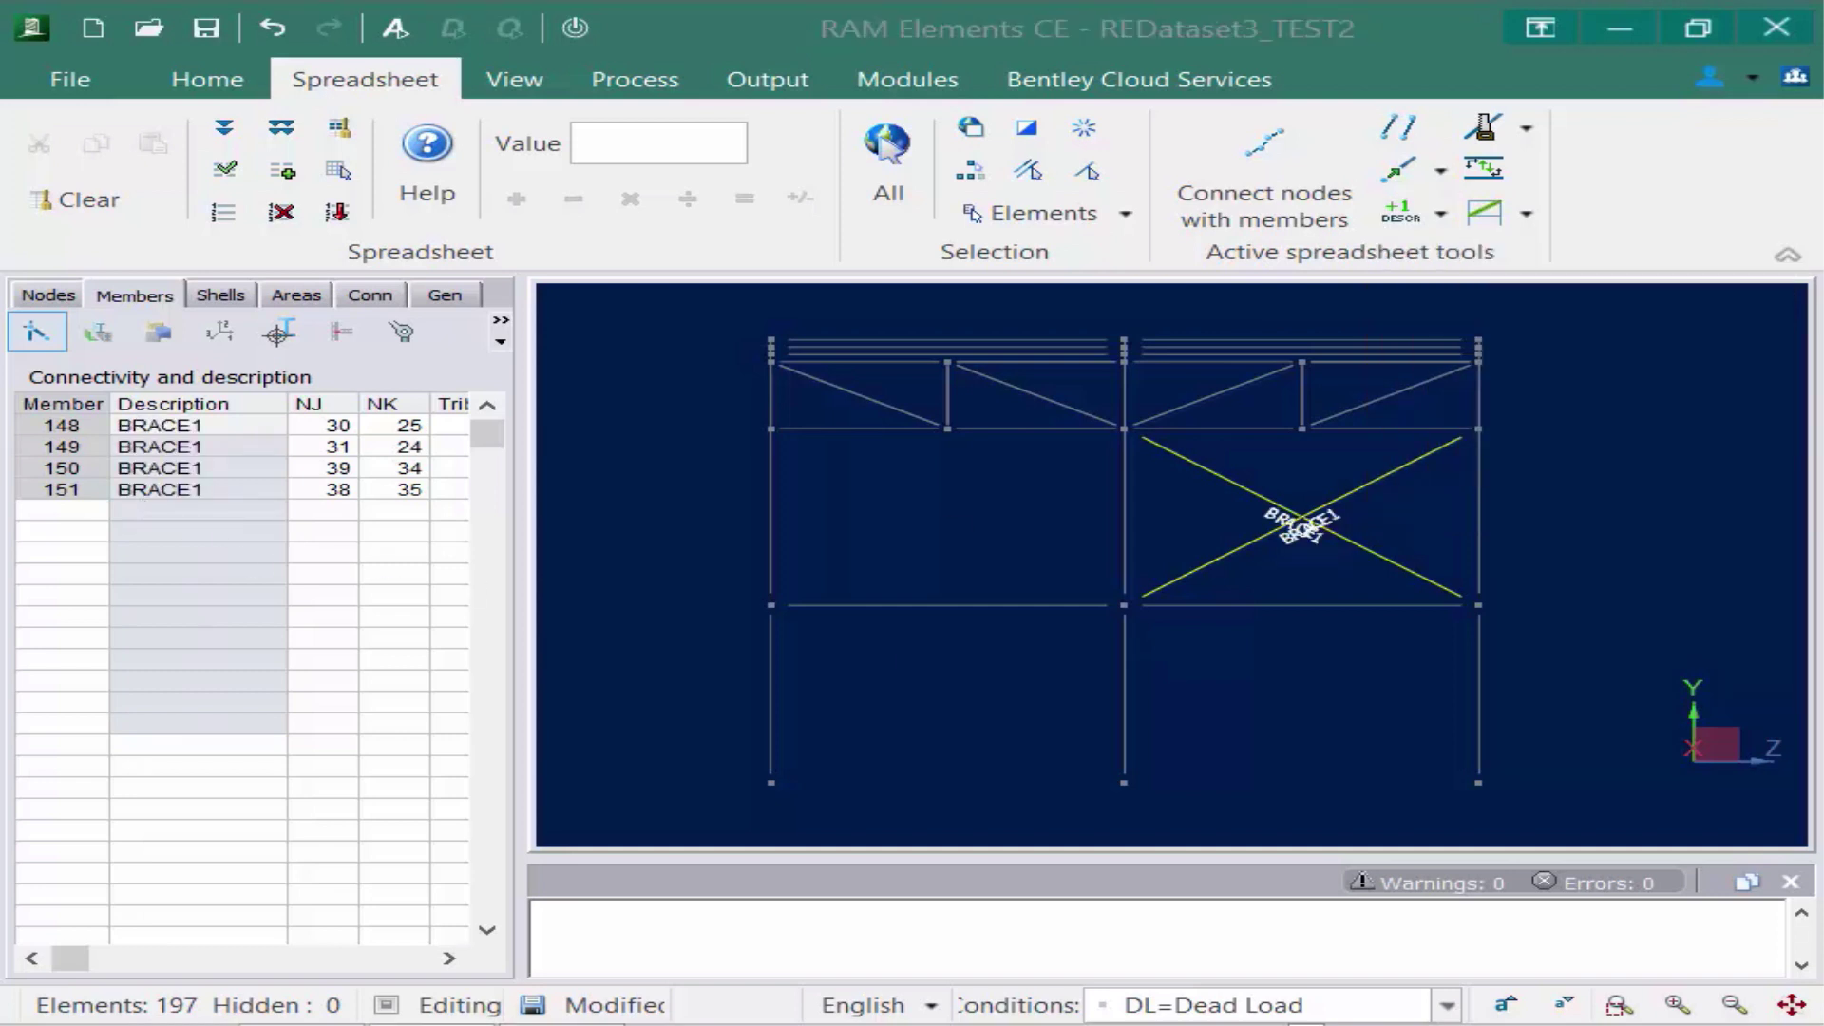
click(1612, 486)
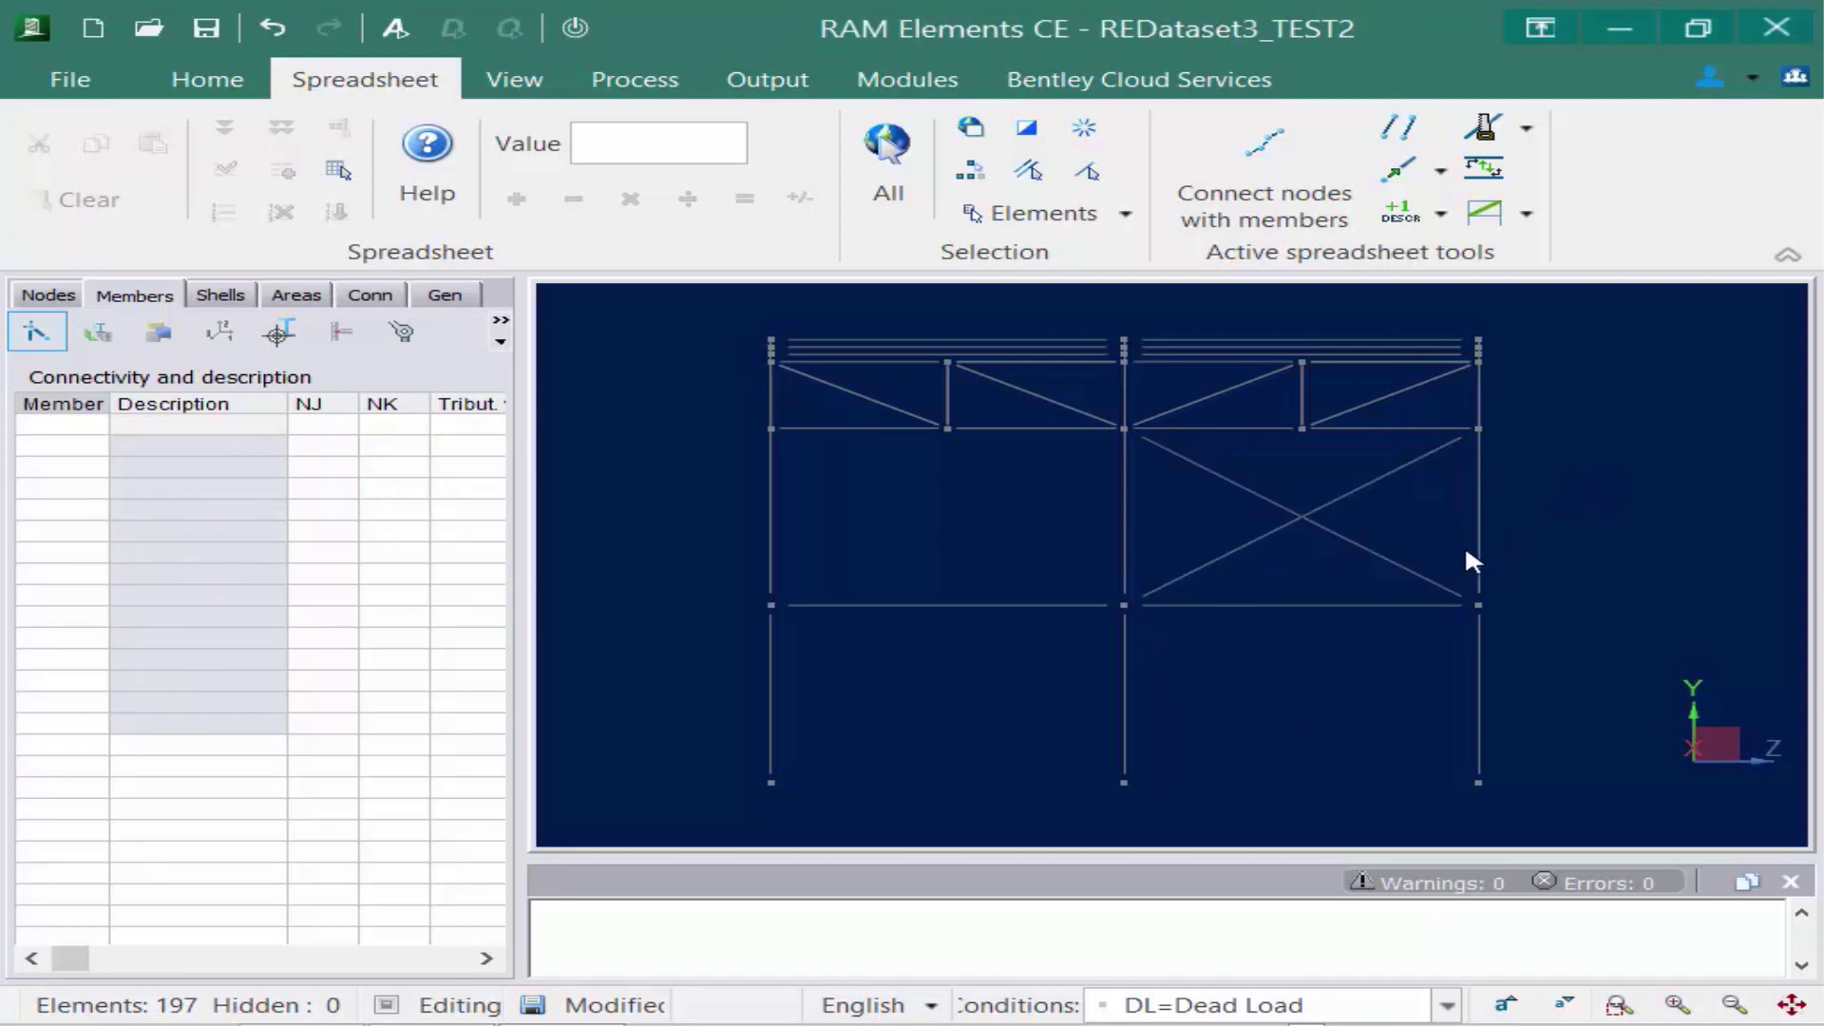
Assign the beam description to the floor beams in the left and right bays.
drag(1330, 646, 1268, 566)
drag(972, 634, 895, 554)
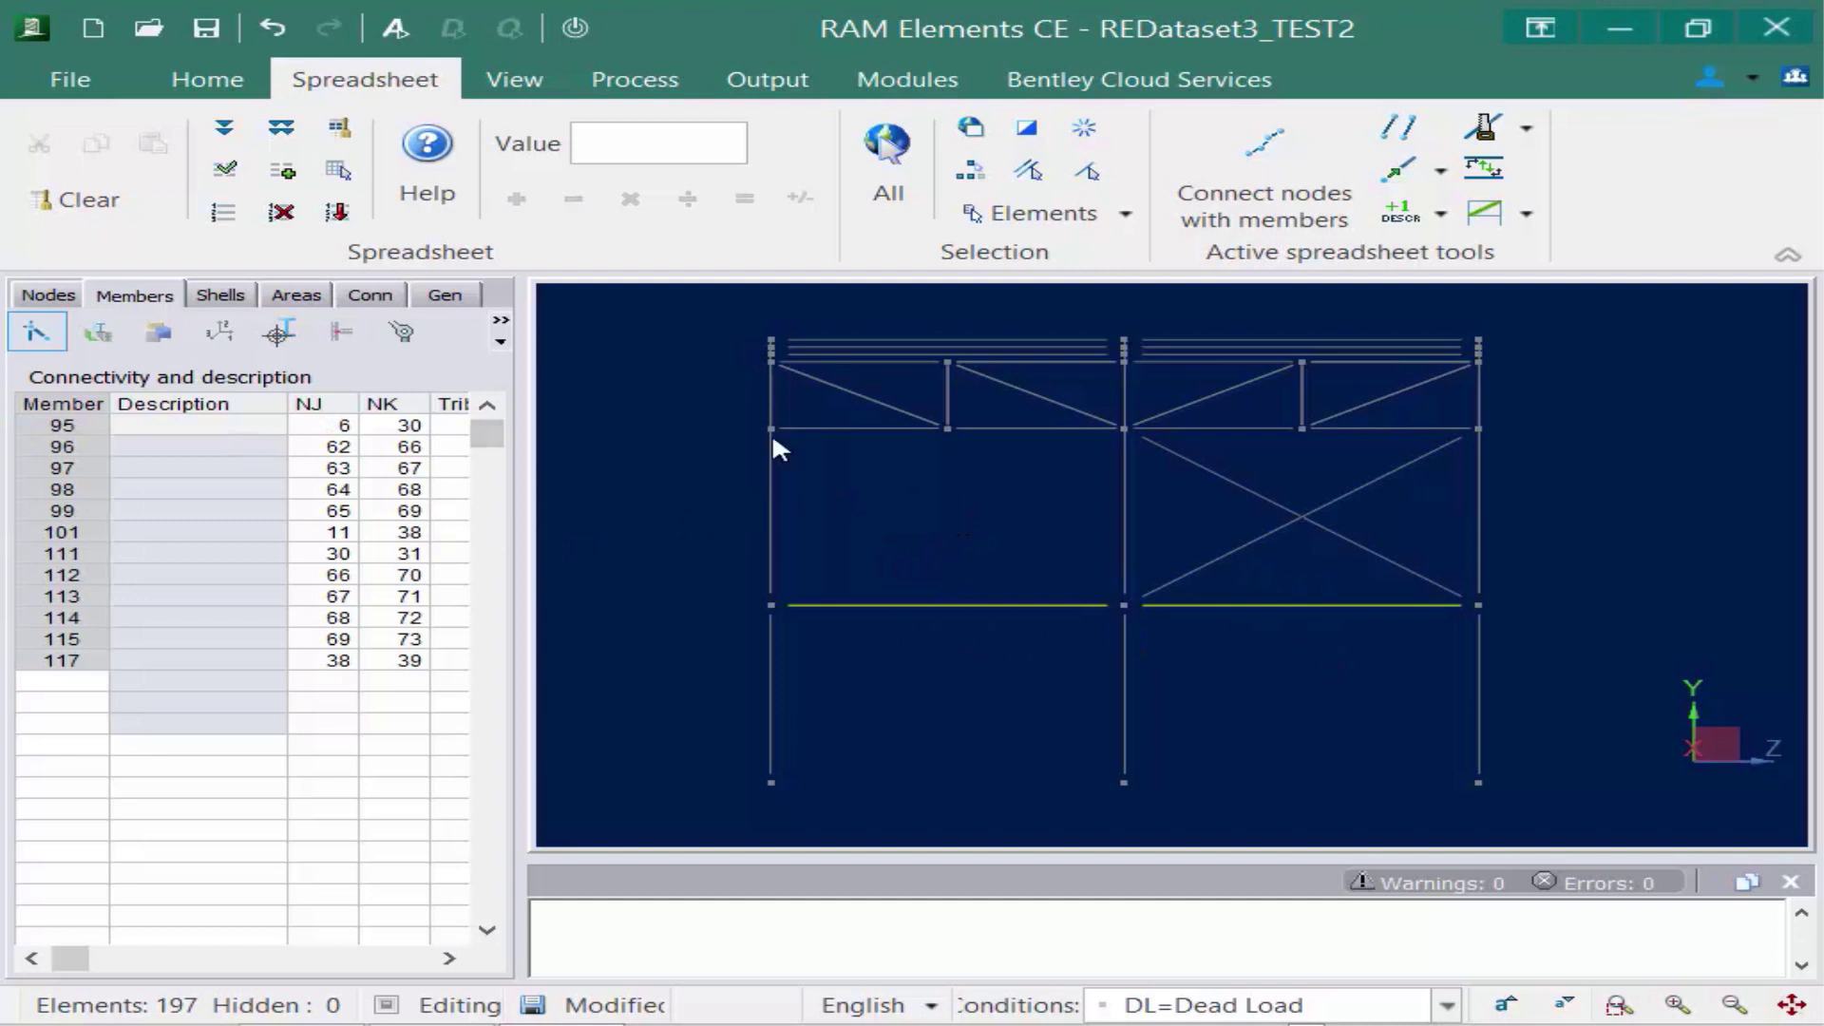
click(1439, 213)
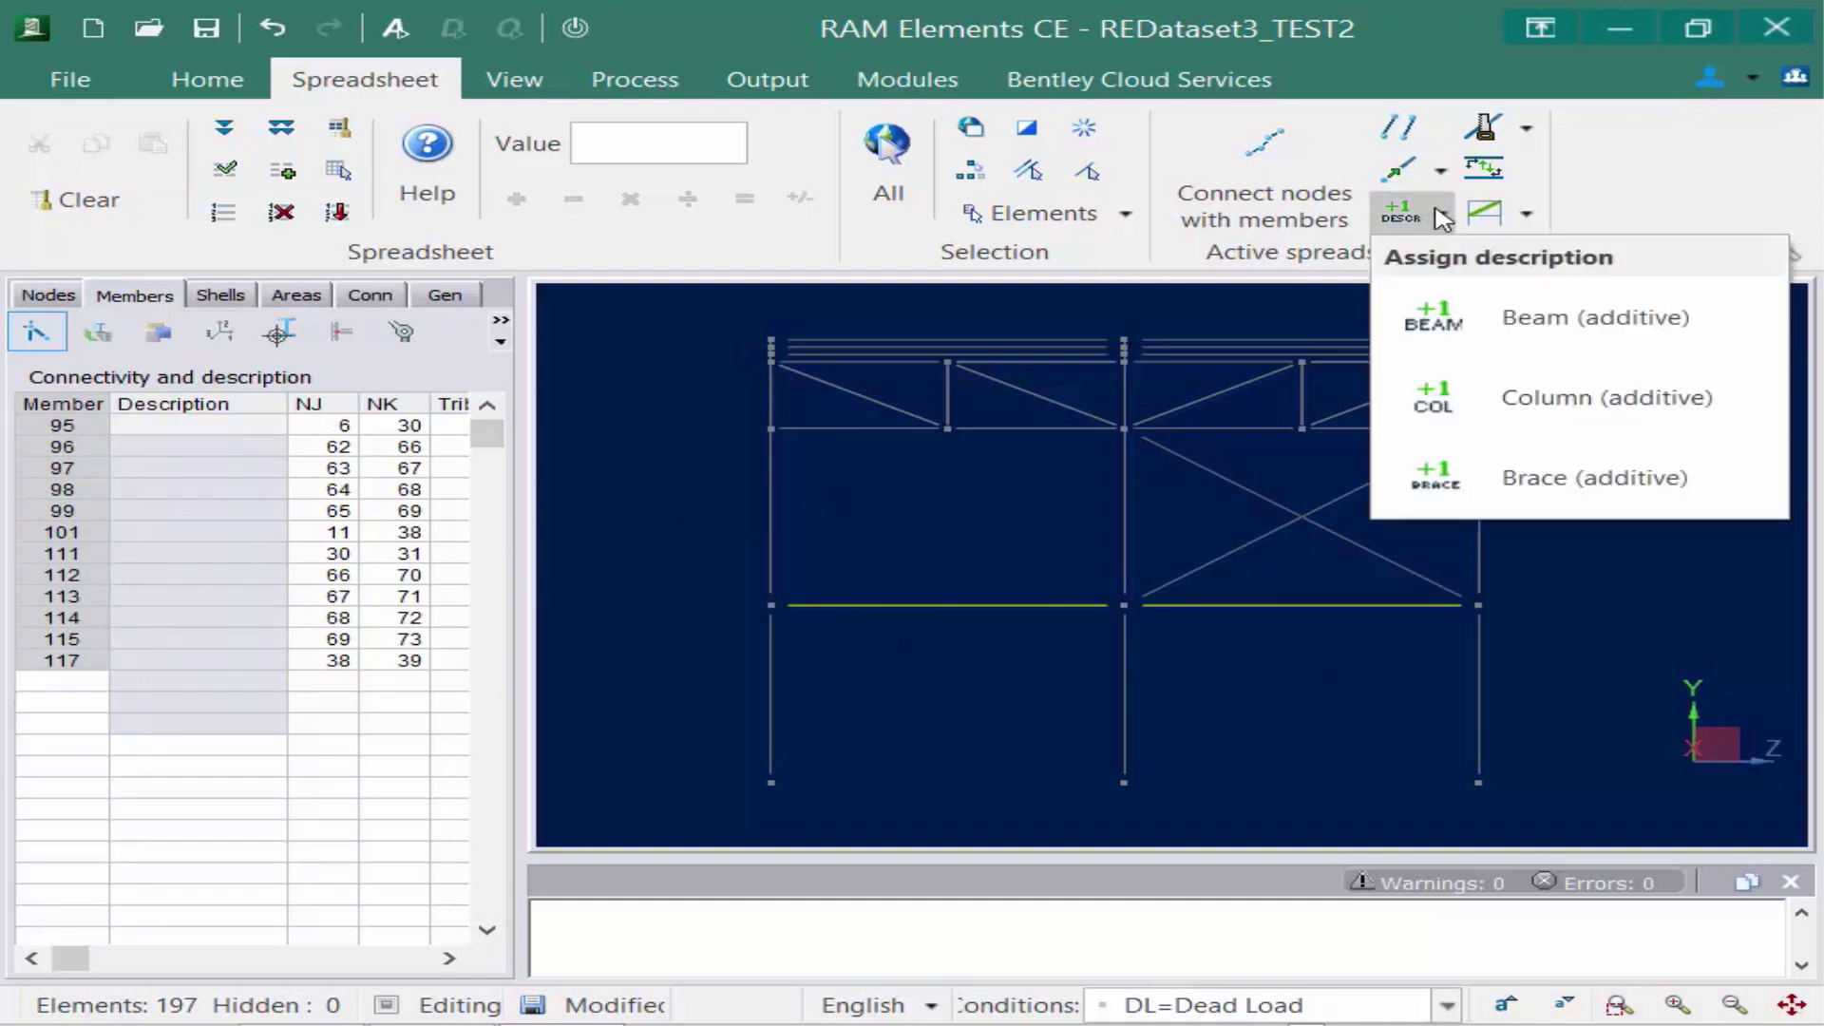
click(1452, 317)
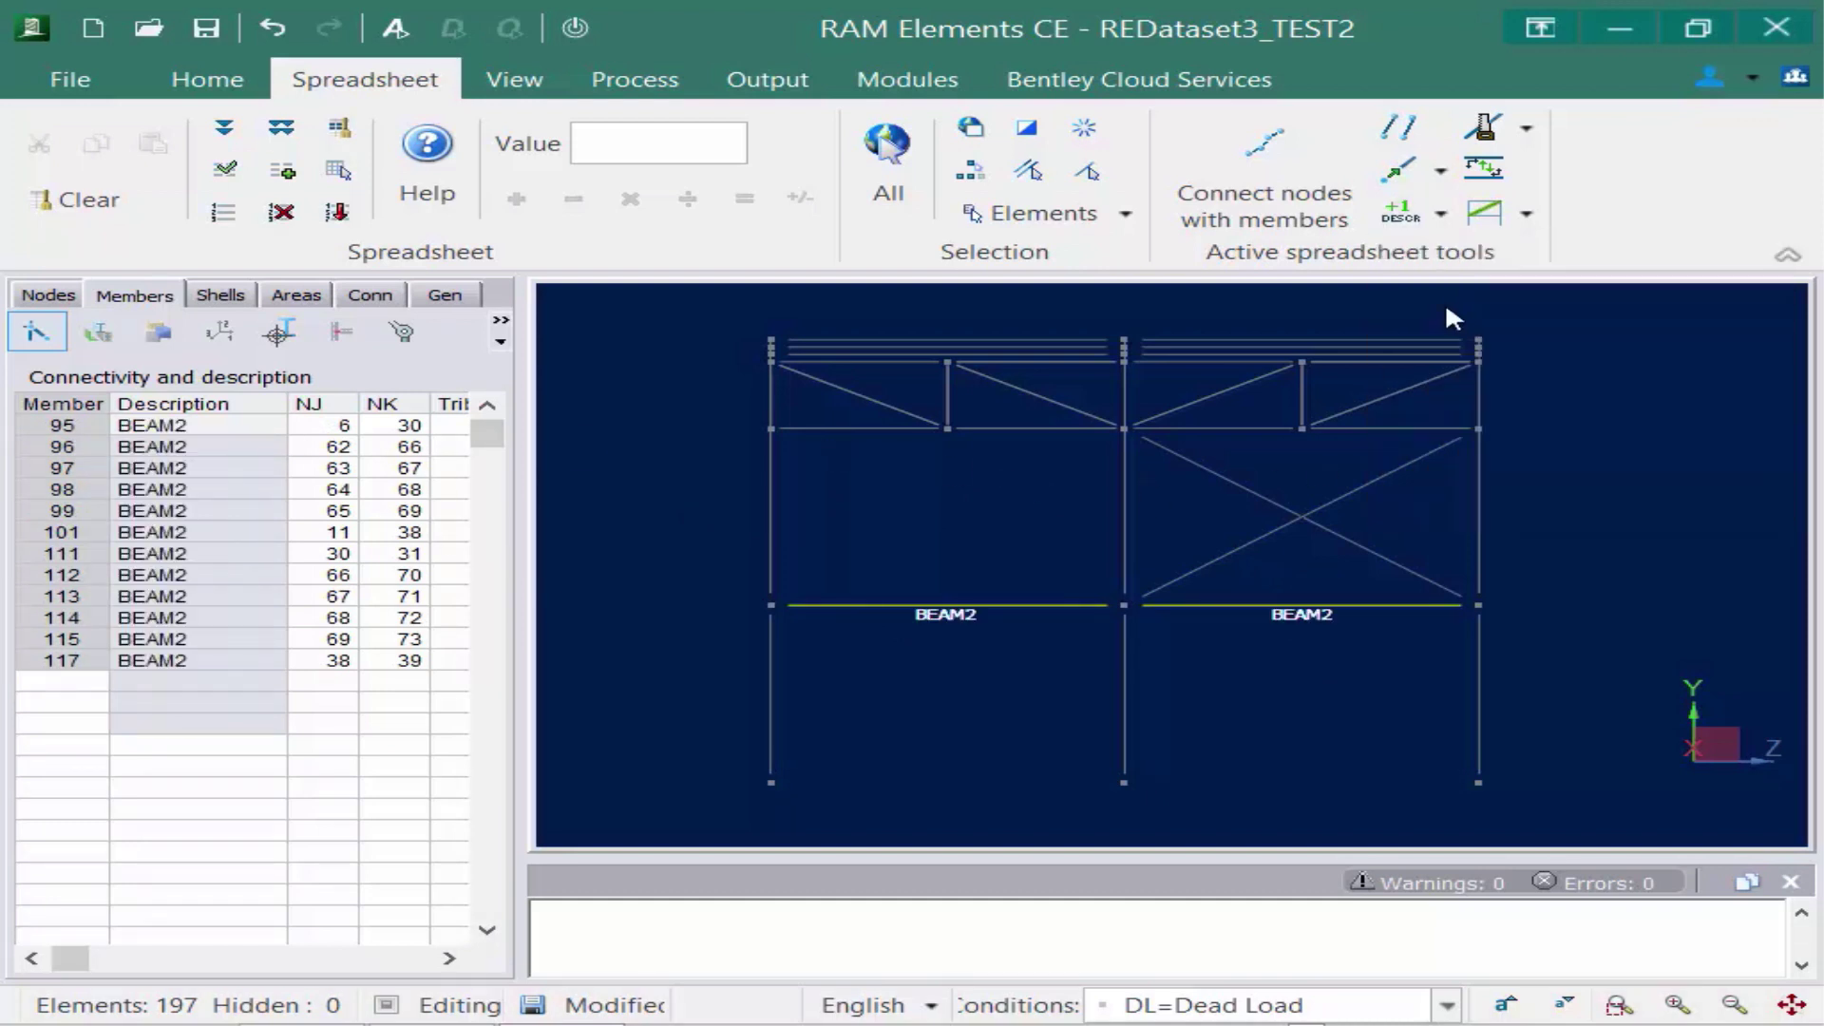
click(1642, 497)
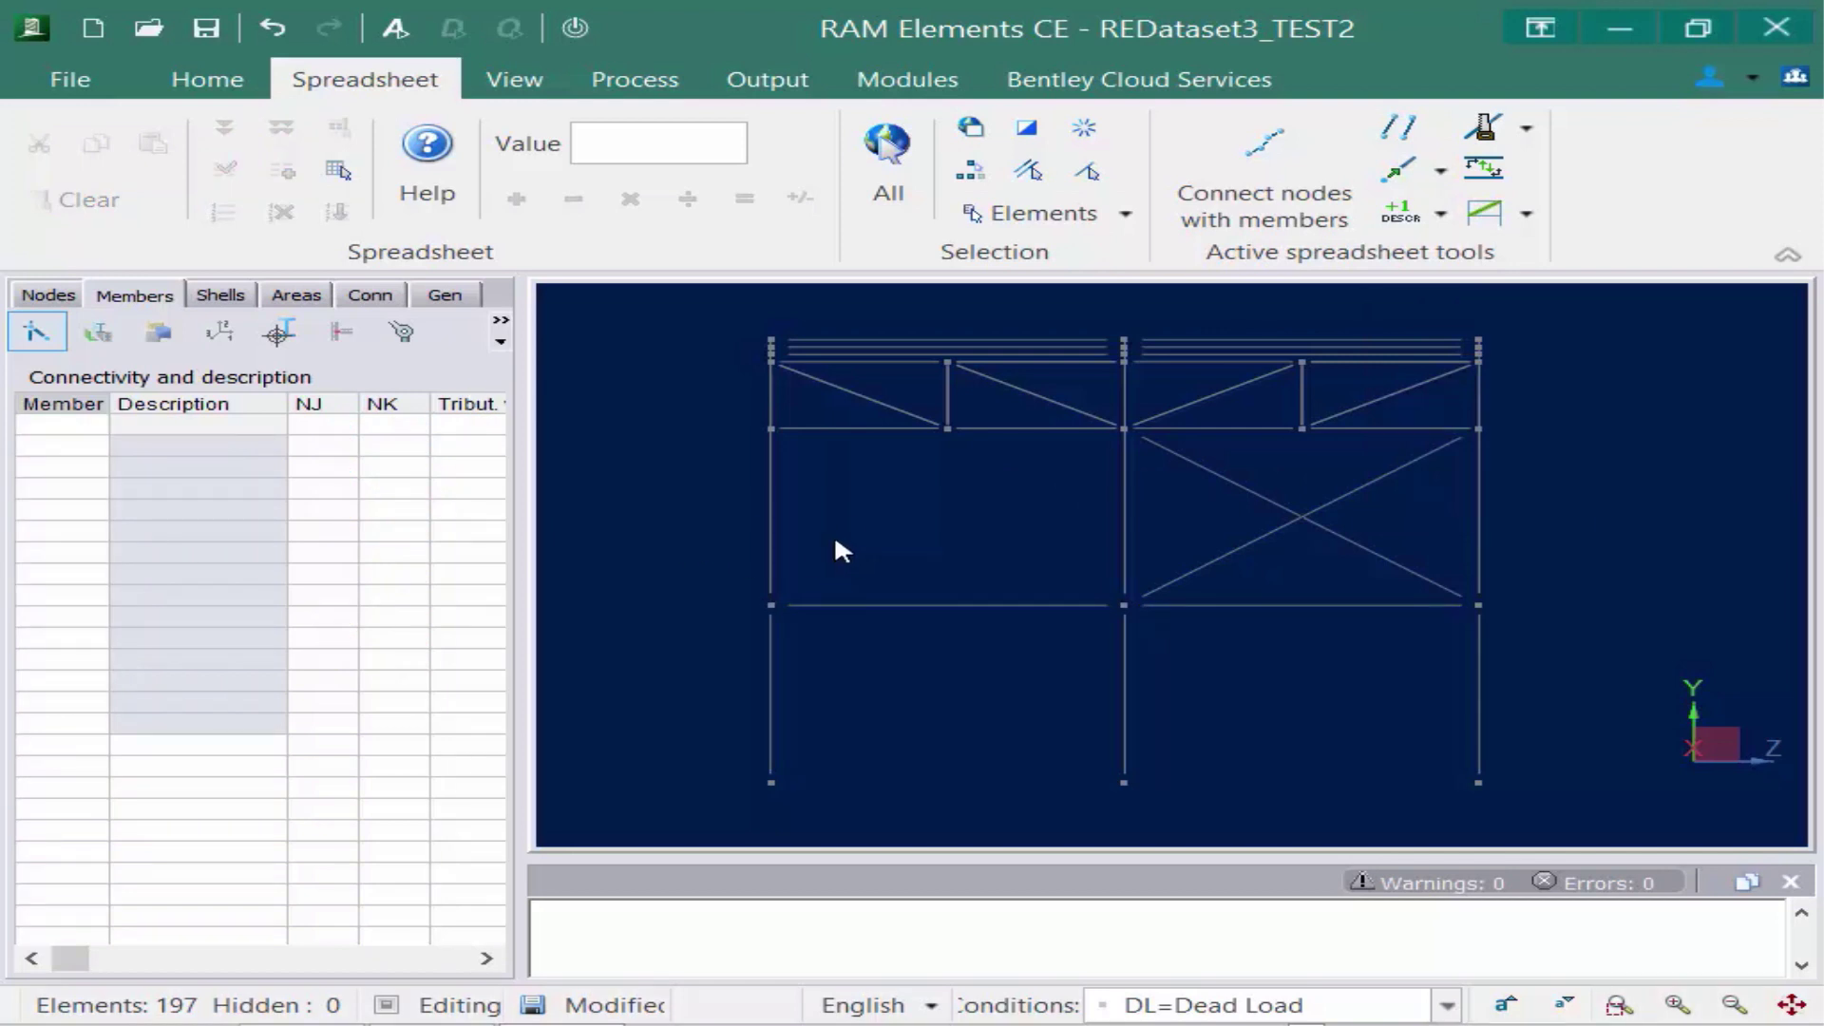
Describe the upper-storey columns (members 5, 35, 63, 152–154) as COL2.
drag(718, 508, 714, 513)
drag(1160, 529, 1107, 551)
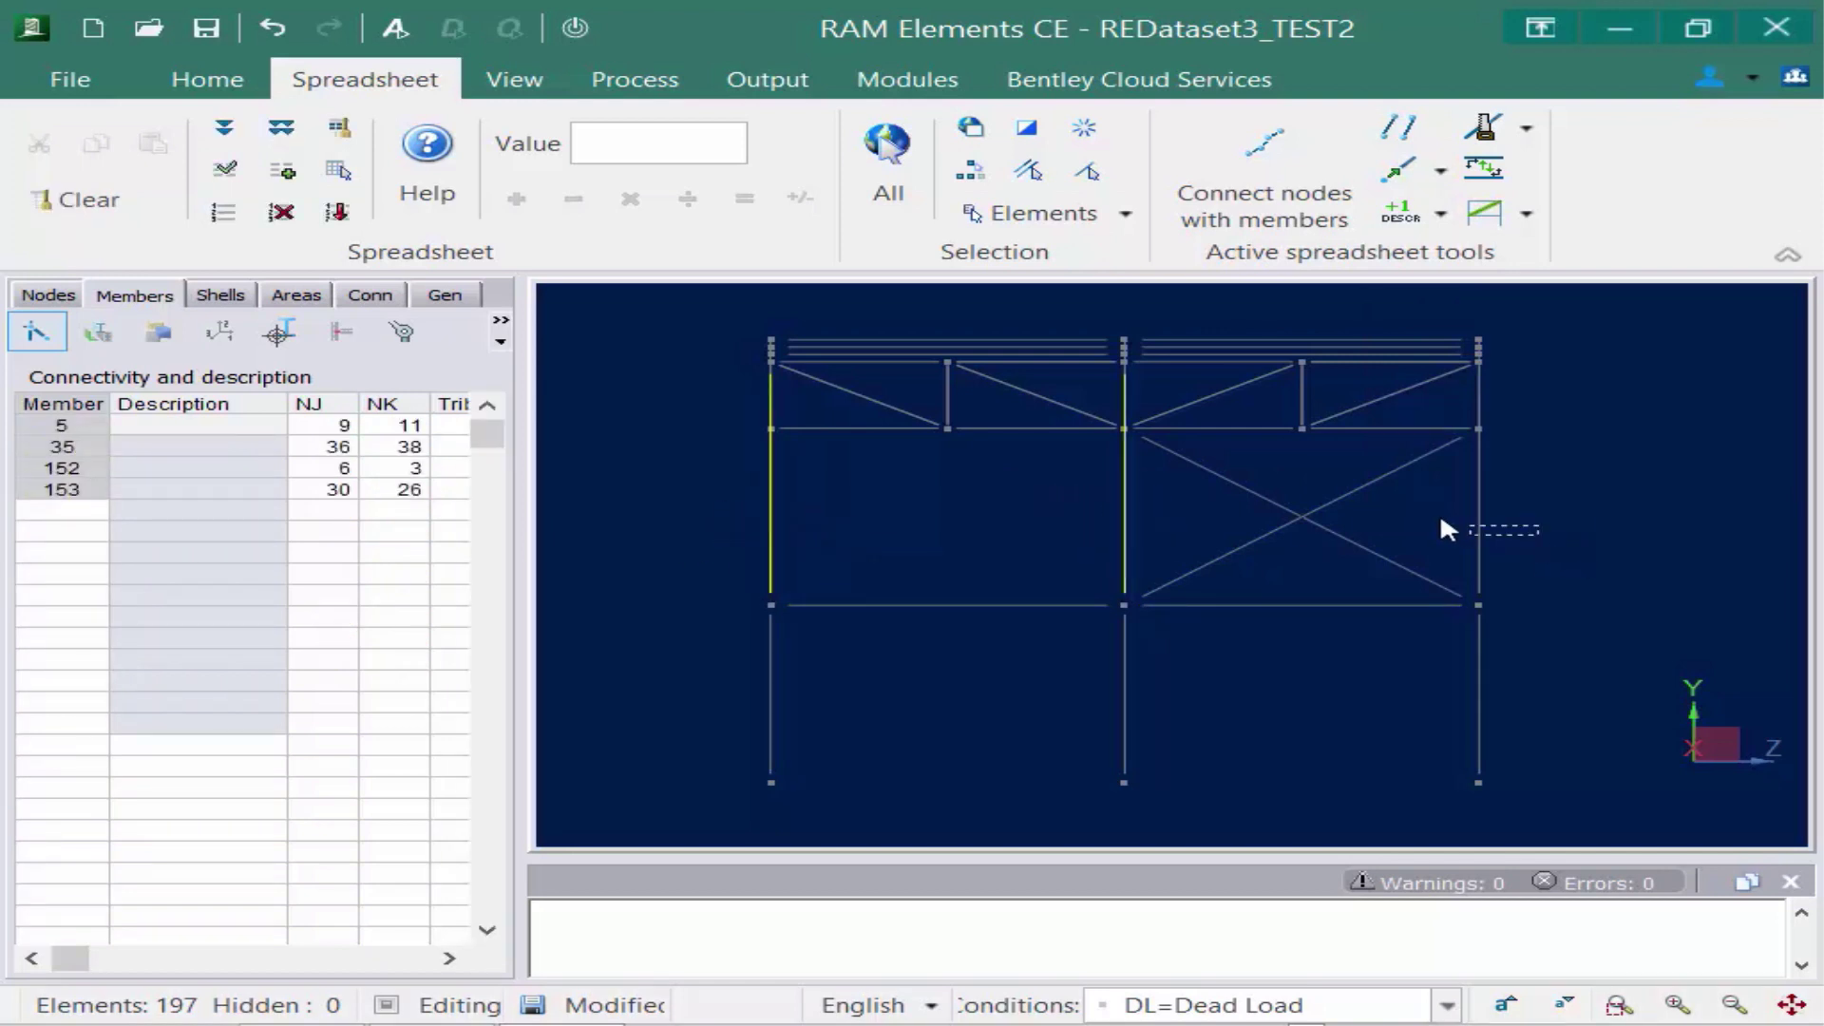
drag(1429, 525, 1425, 528)
click(1441, 213)
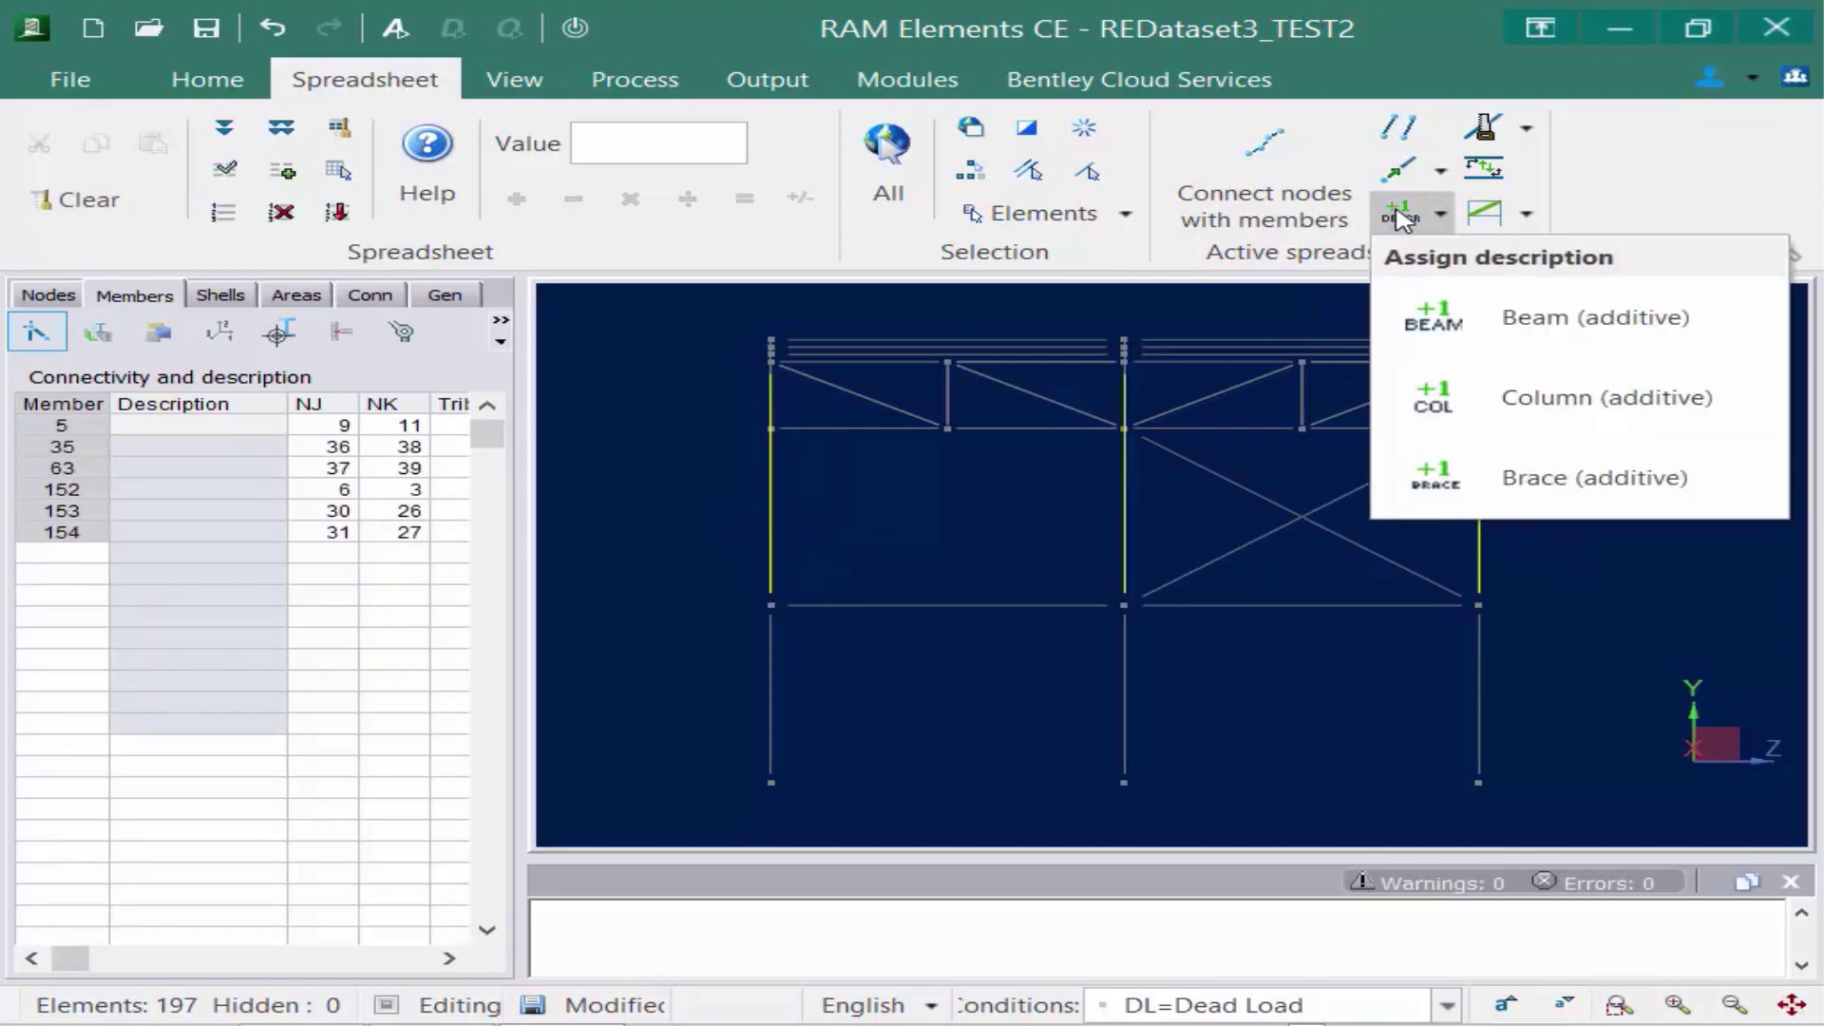
click(1490, 401)
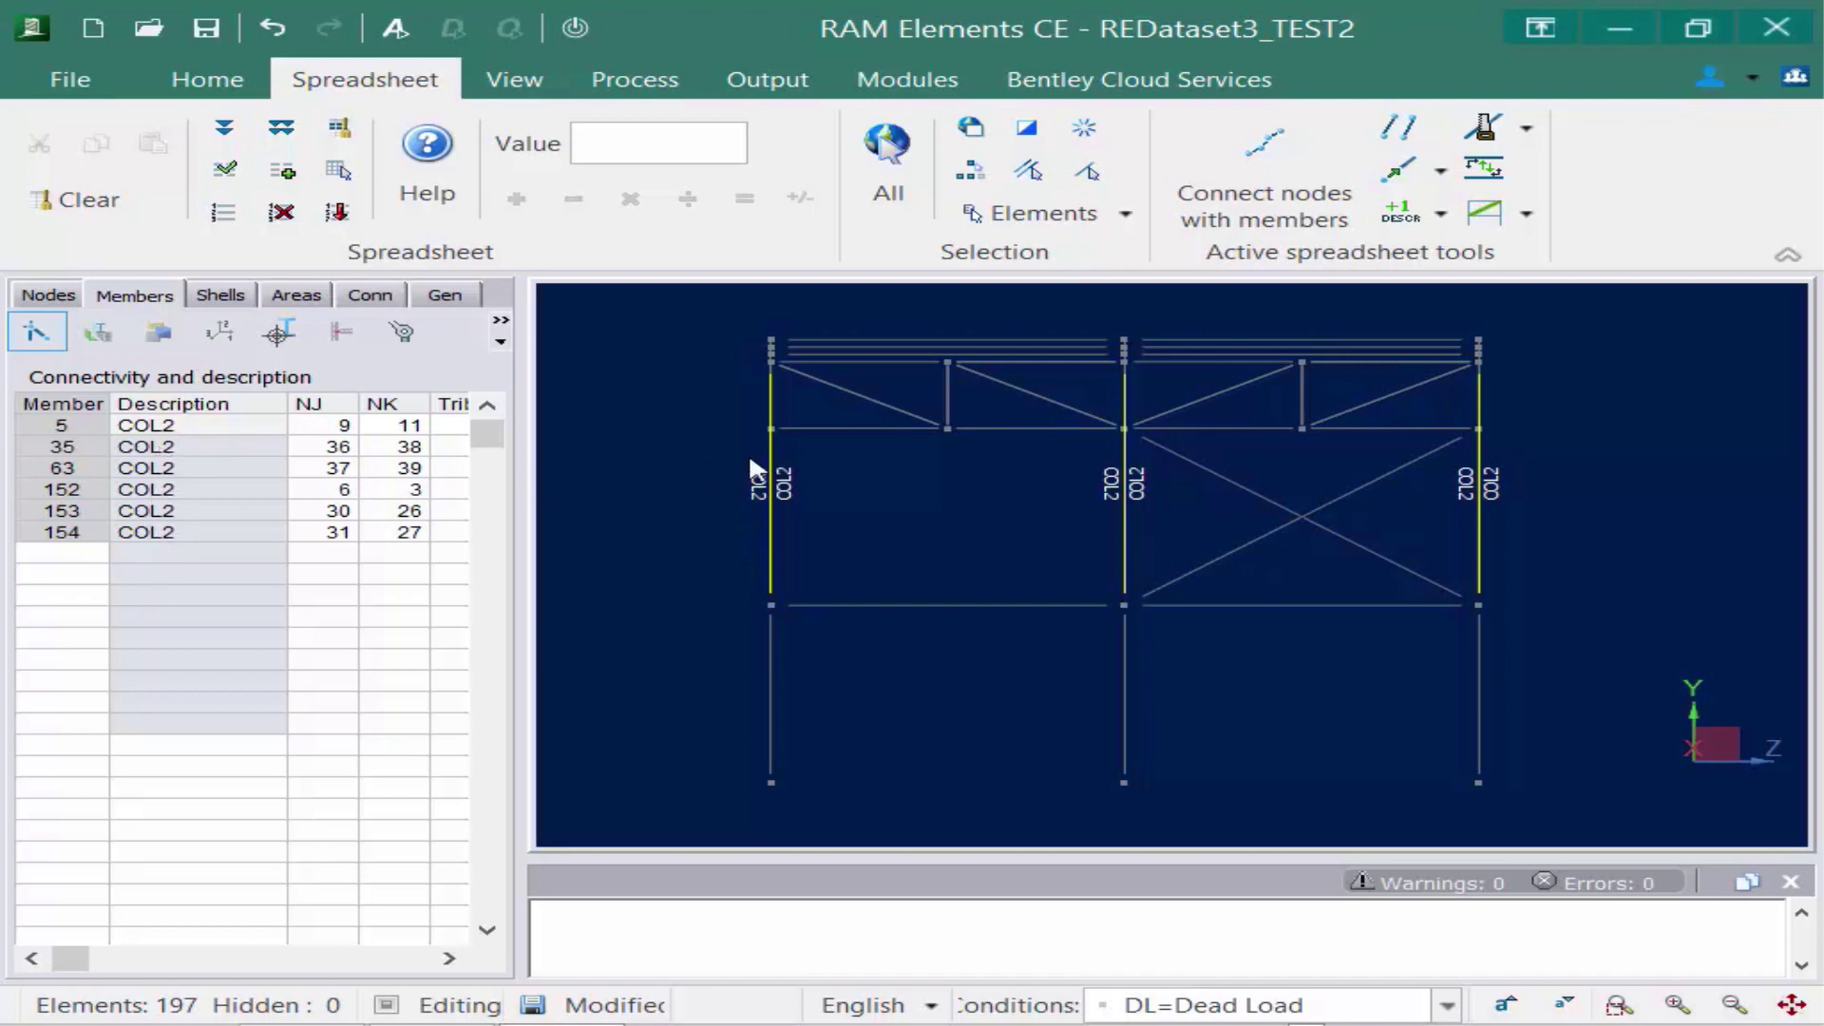
Fill Diagonal into the Description of all eight upper sloping truss members.
click(613, 439)
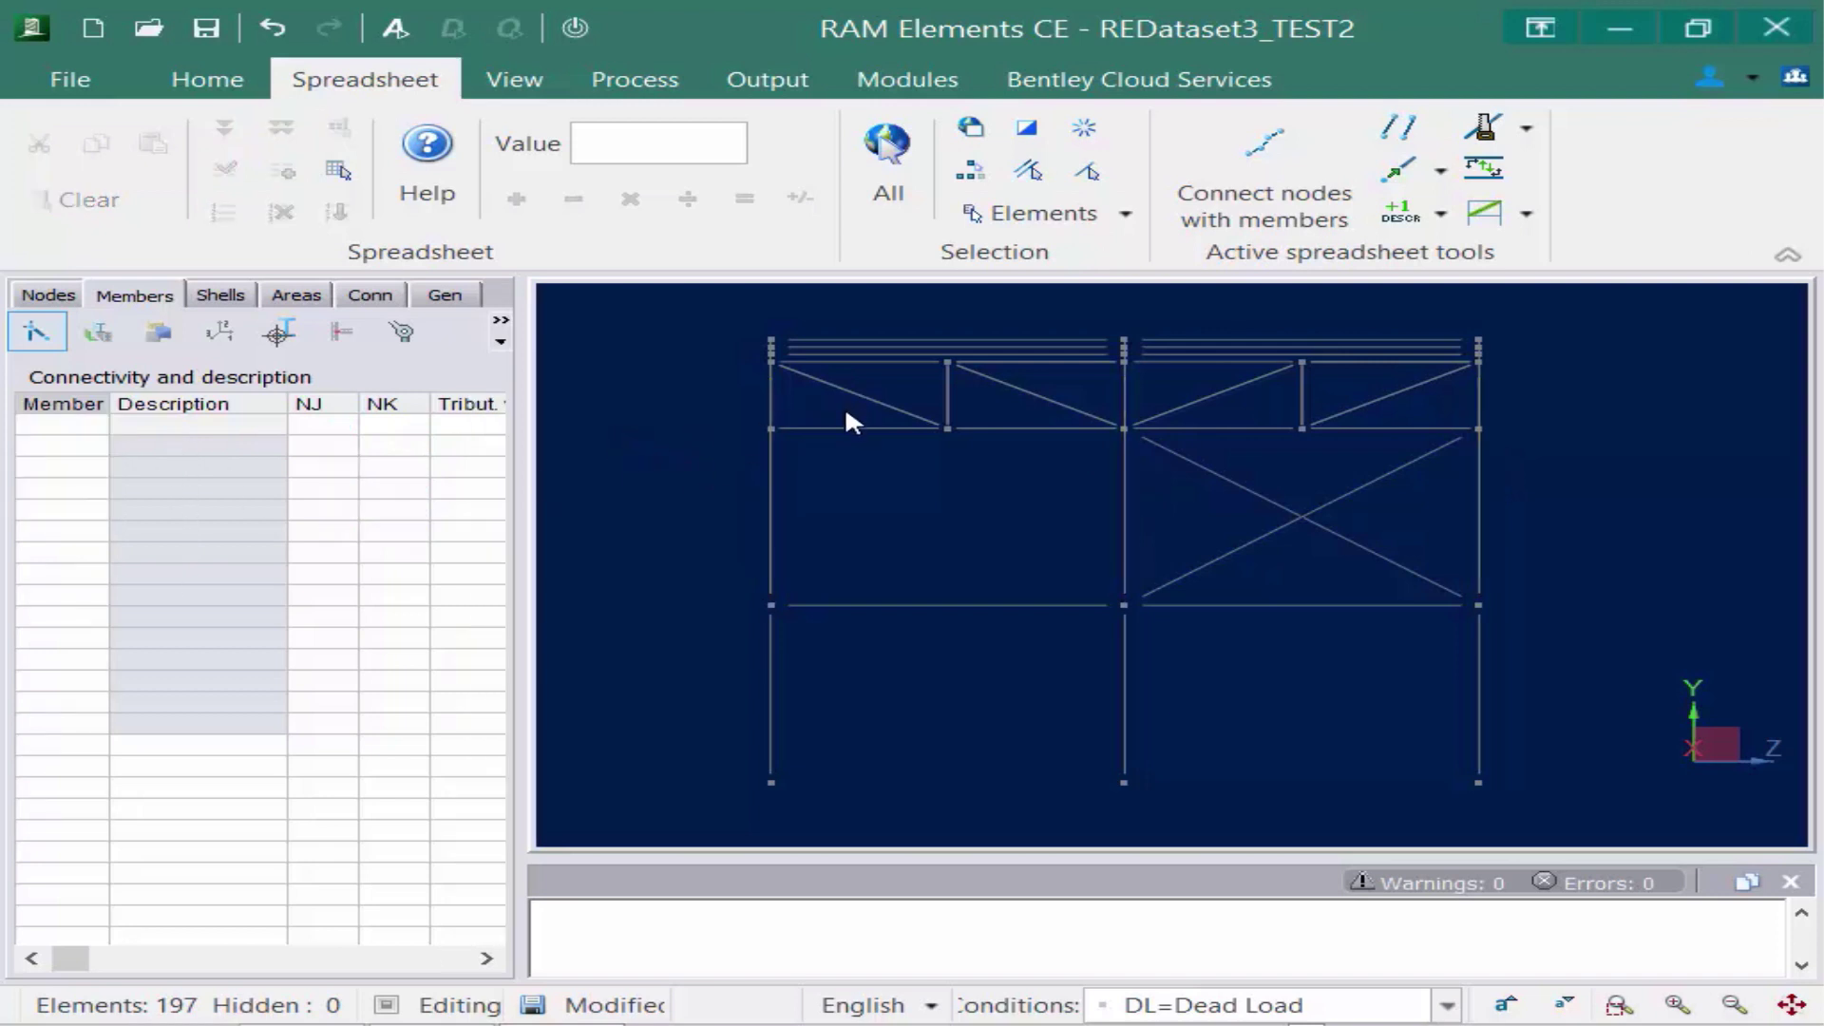
click(842, 387)
click(1052, 403)
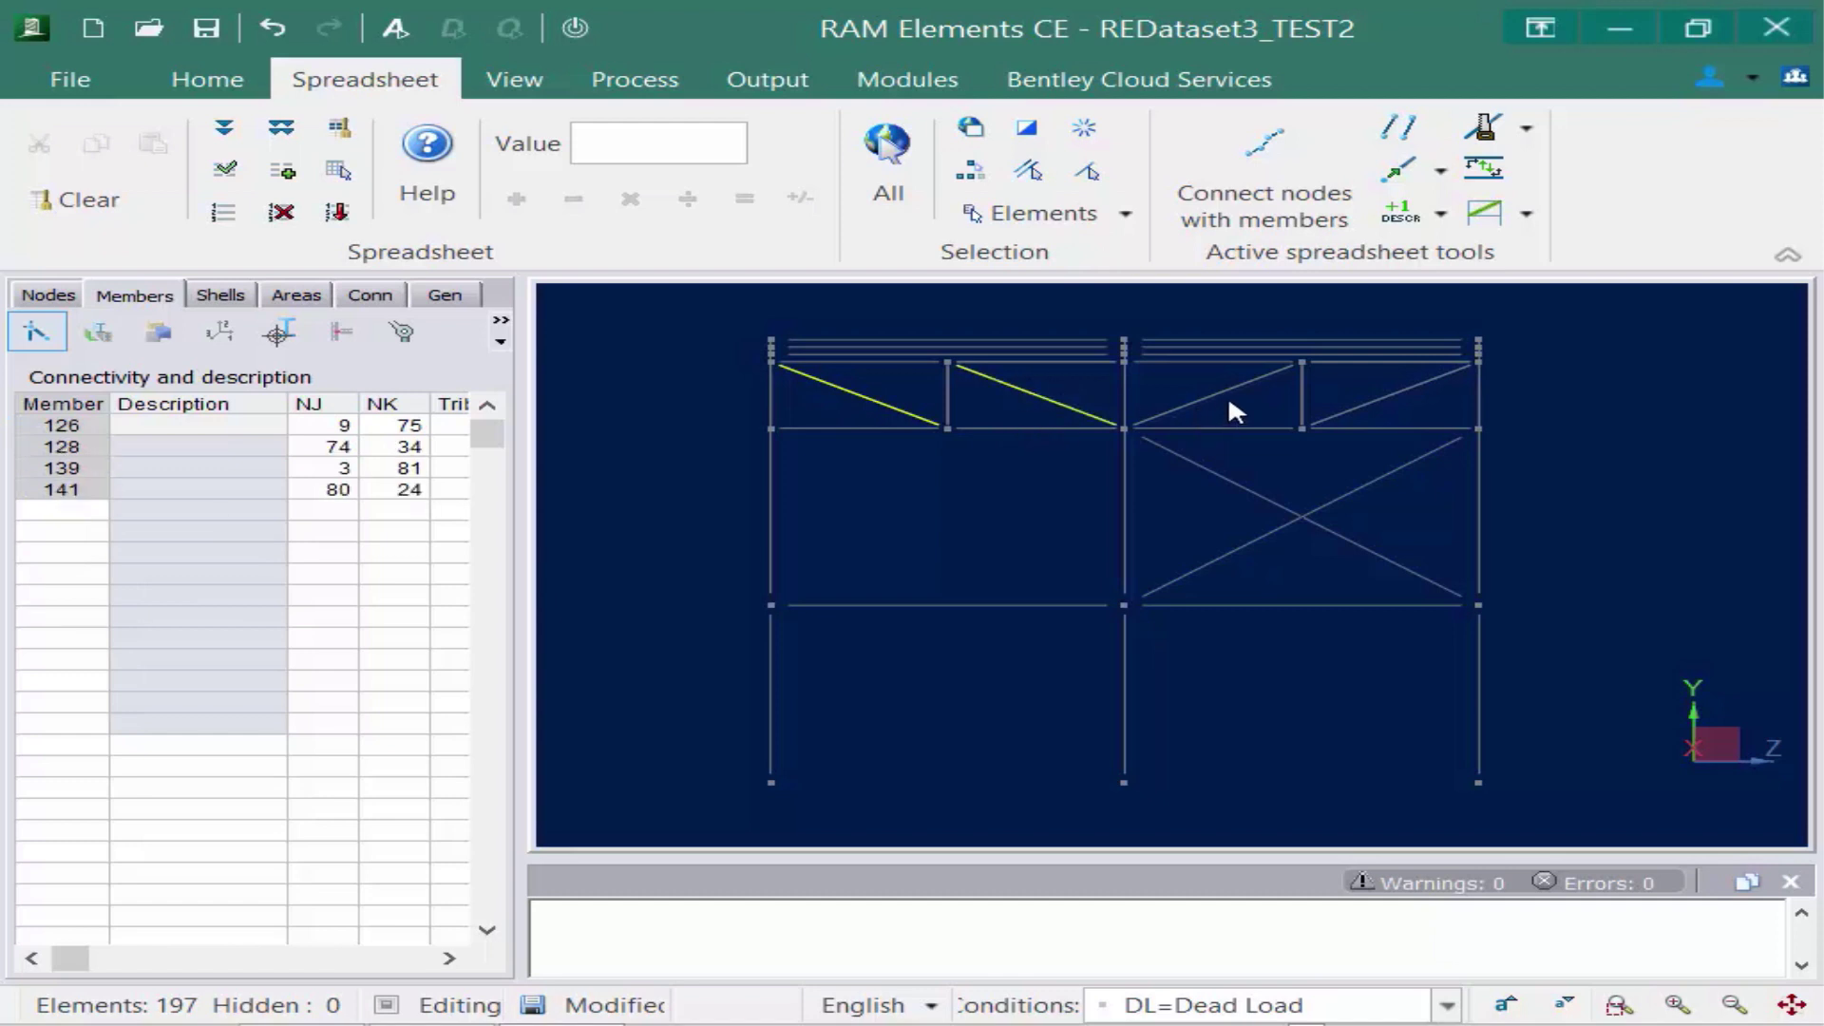
click(1230, 397)
click(1378, 399)
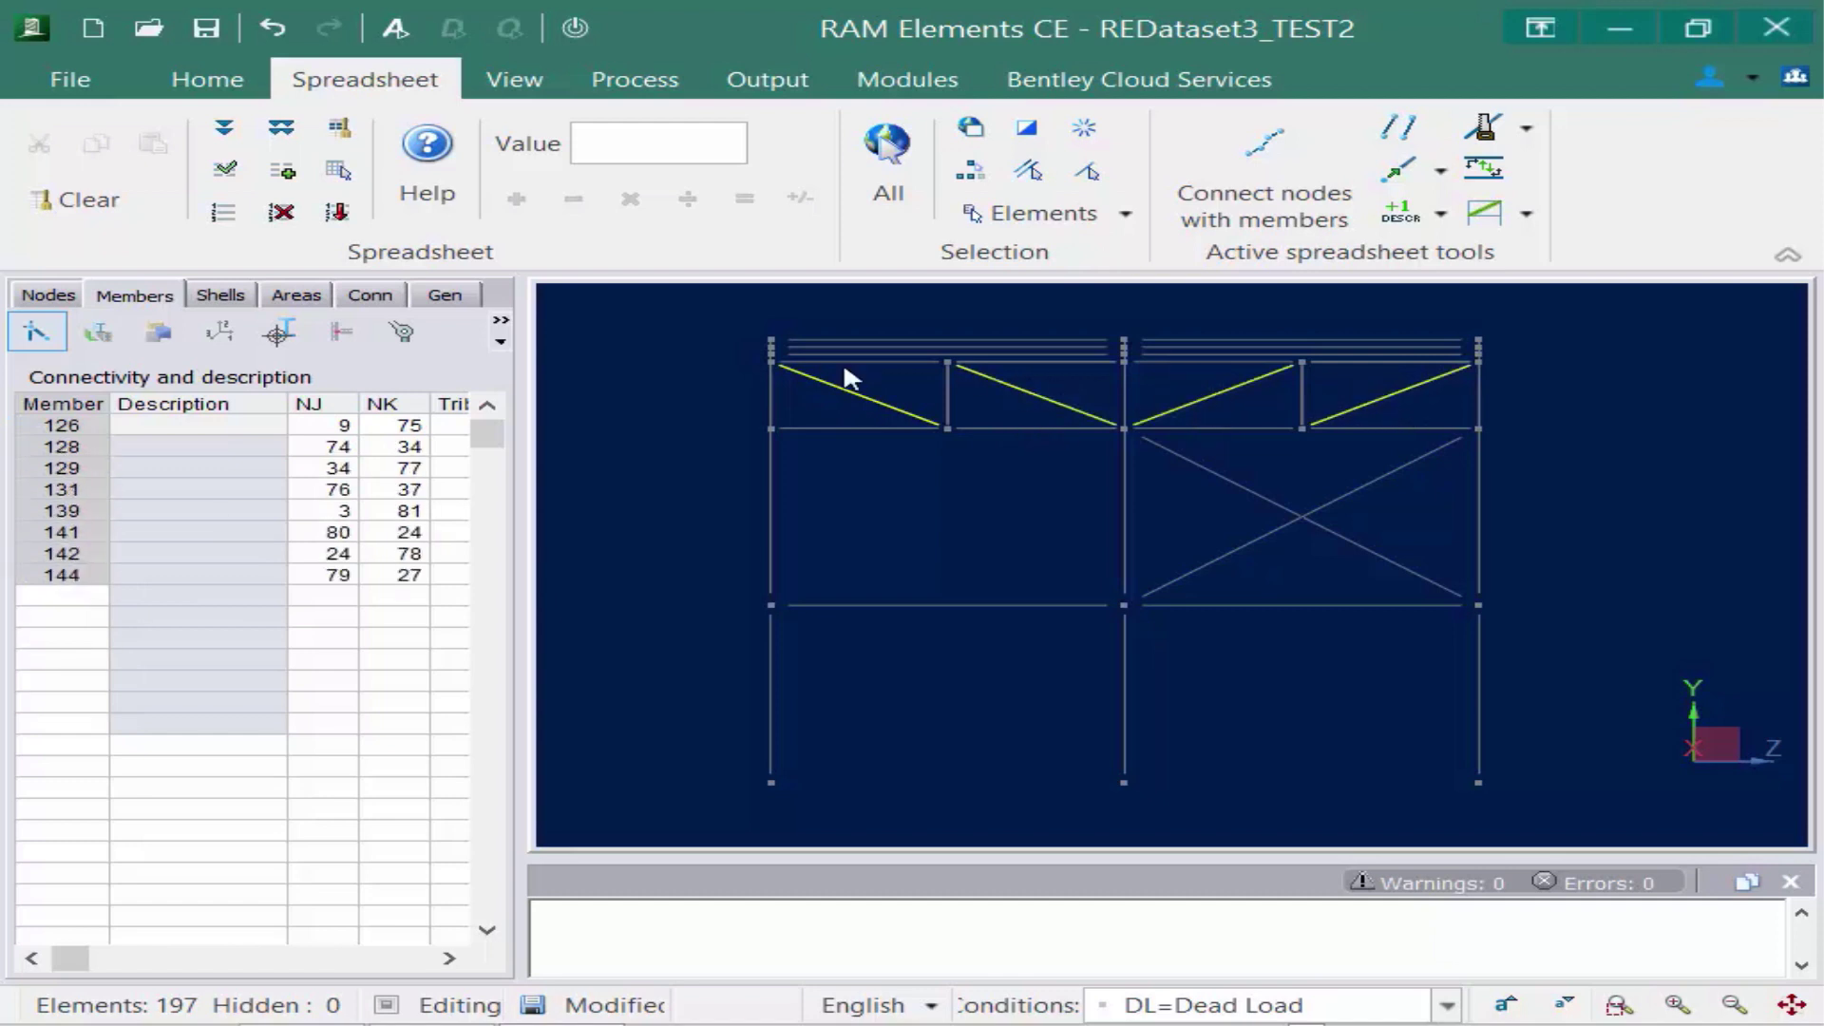
click(253, 428)
click(247, 431)
text(Diagonal)
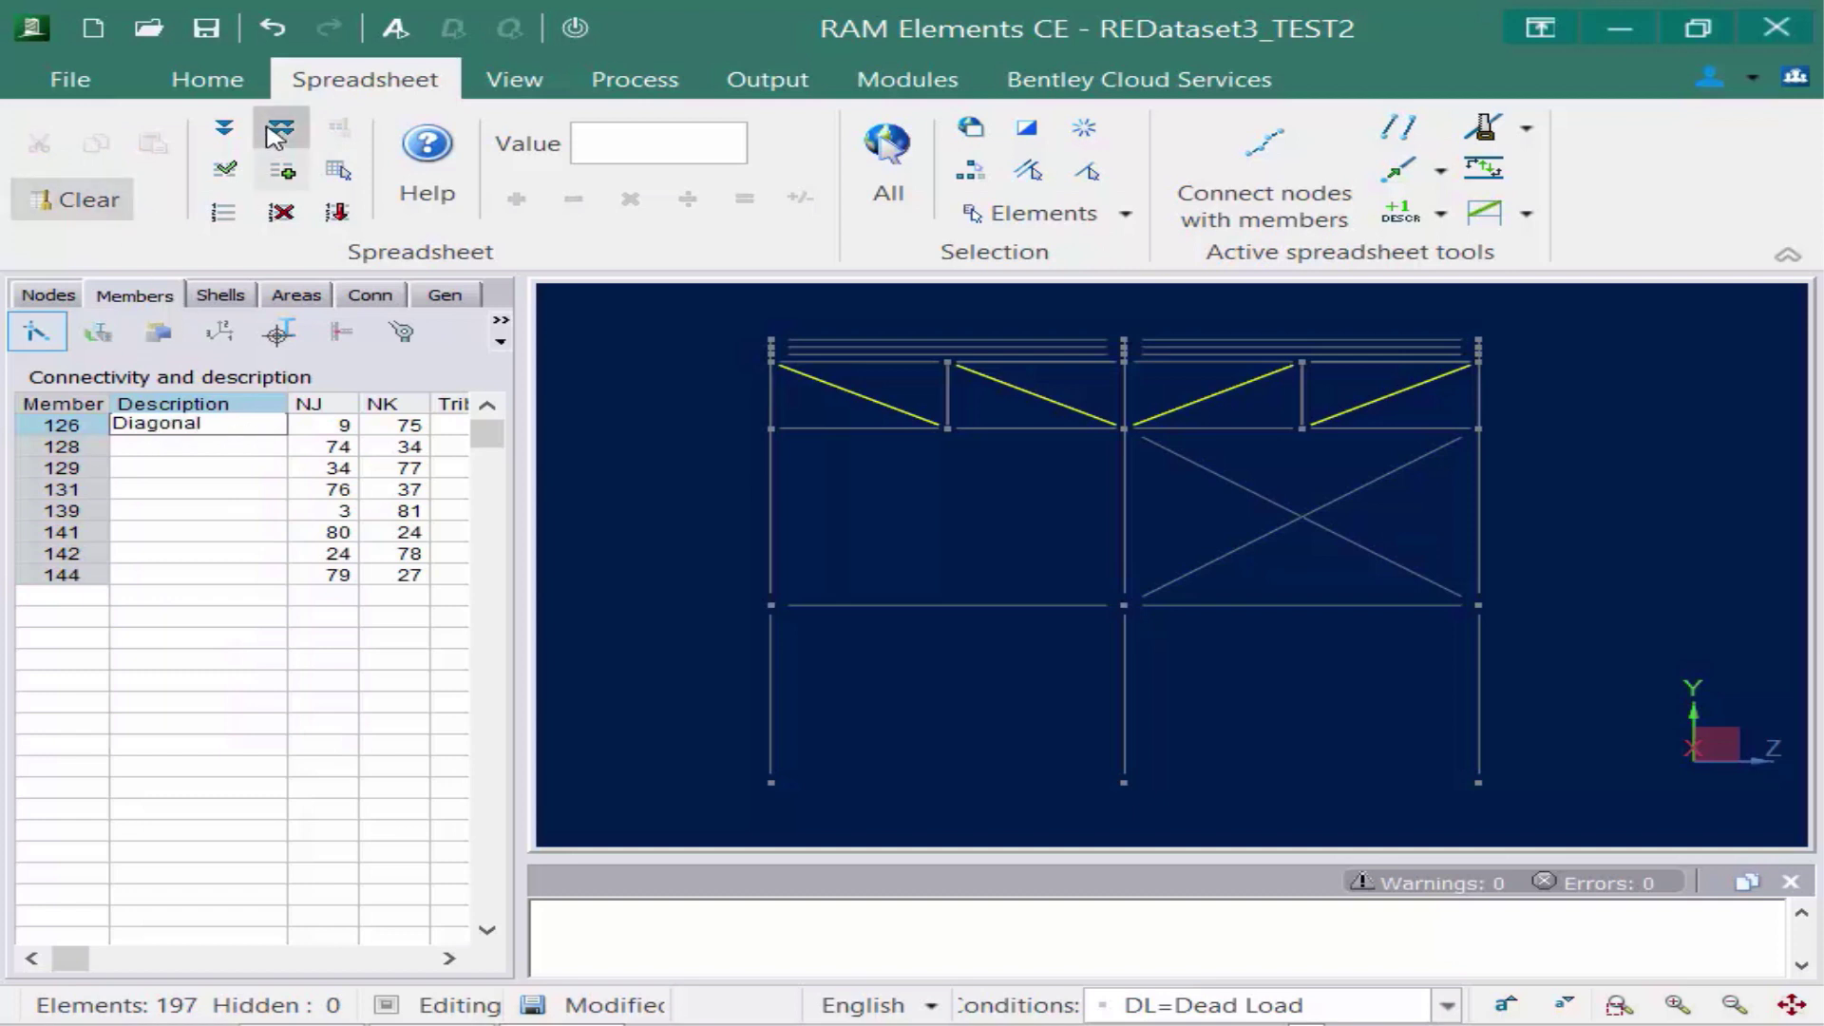
click(224, 127)
click(918, 467)
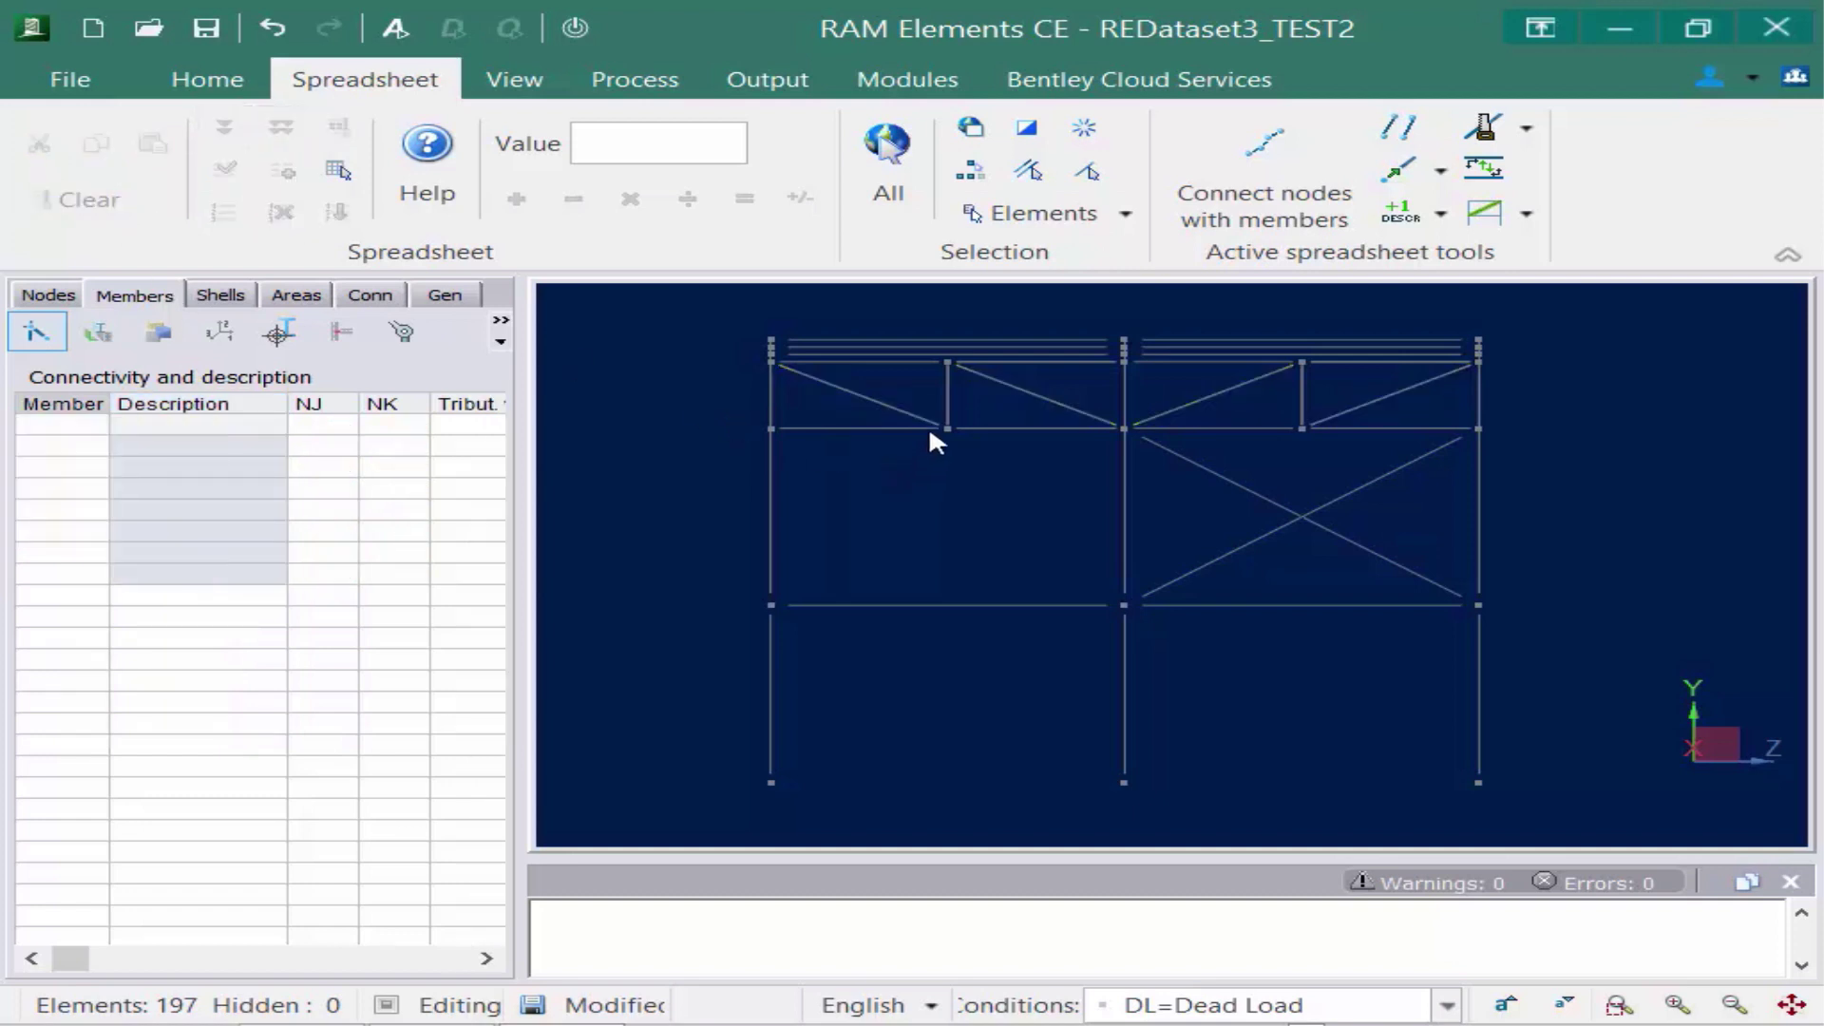
Describe the short upright members 127, 130, 140 and 143 as Vertical.
drag(957, 391, 916, 392)
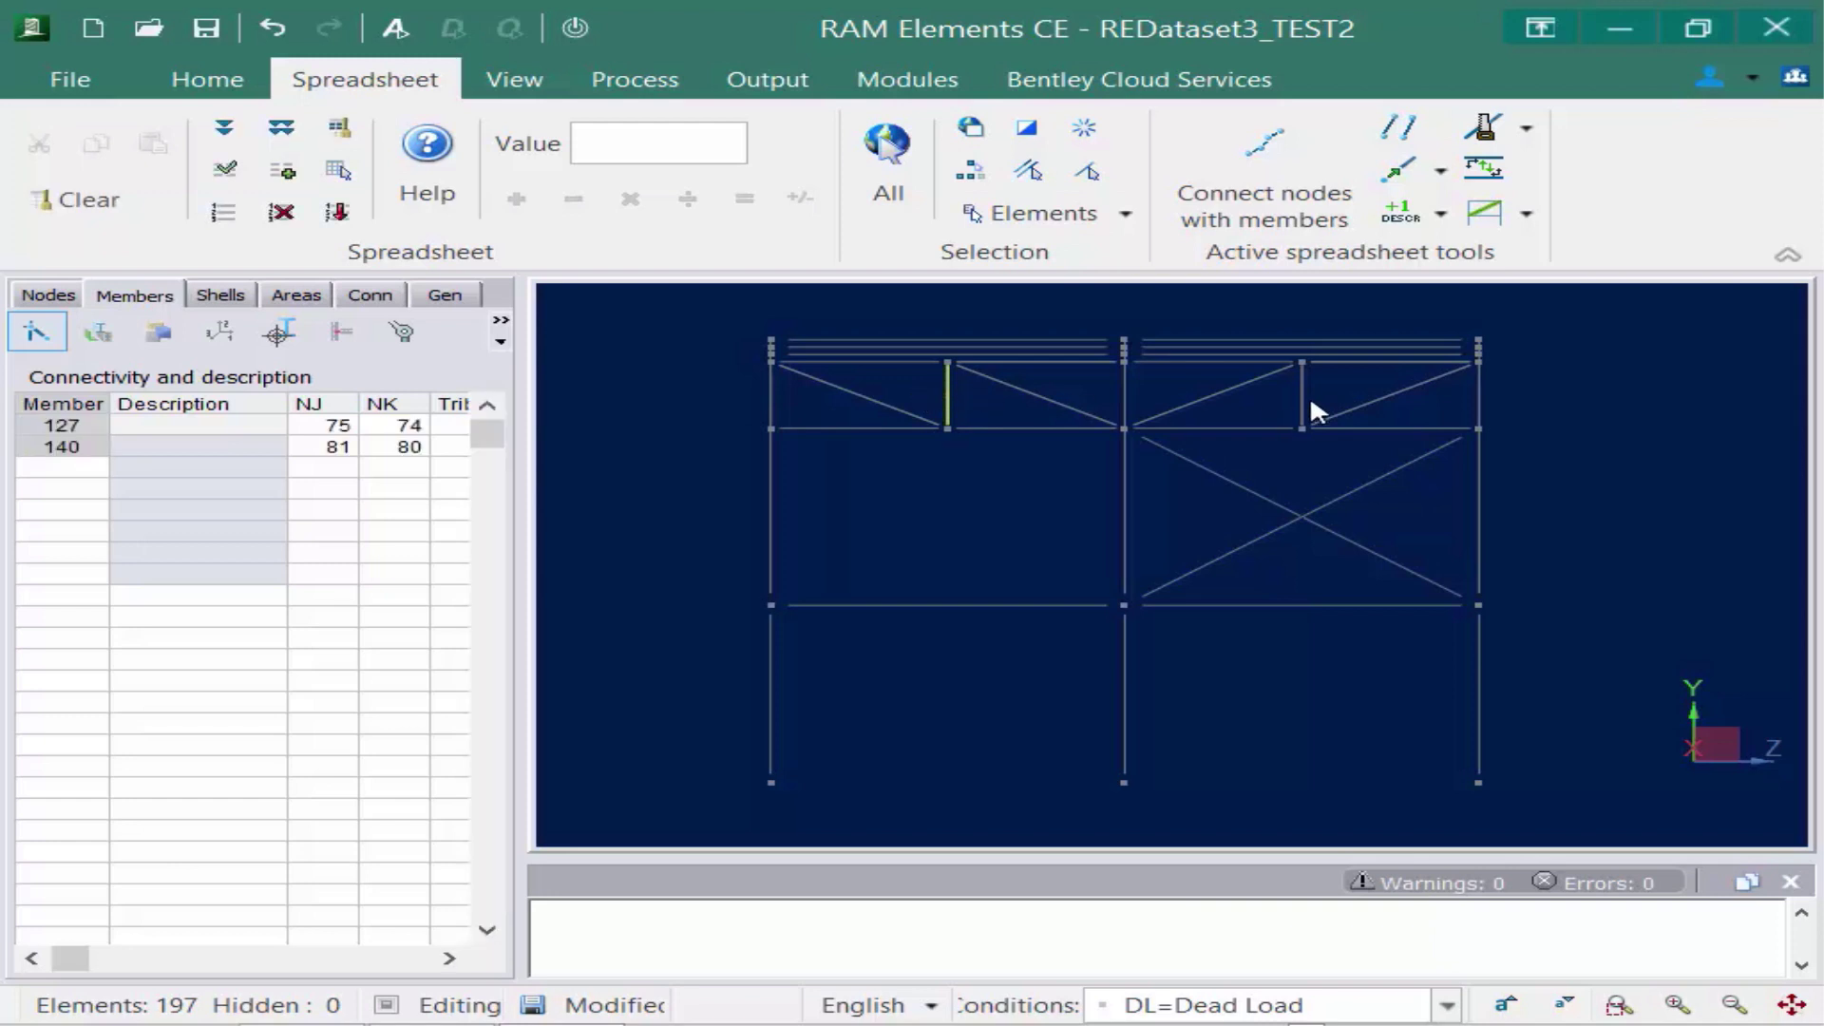
drag(1324, 398, 1281, 397)
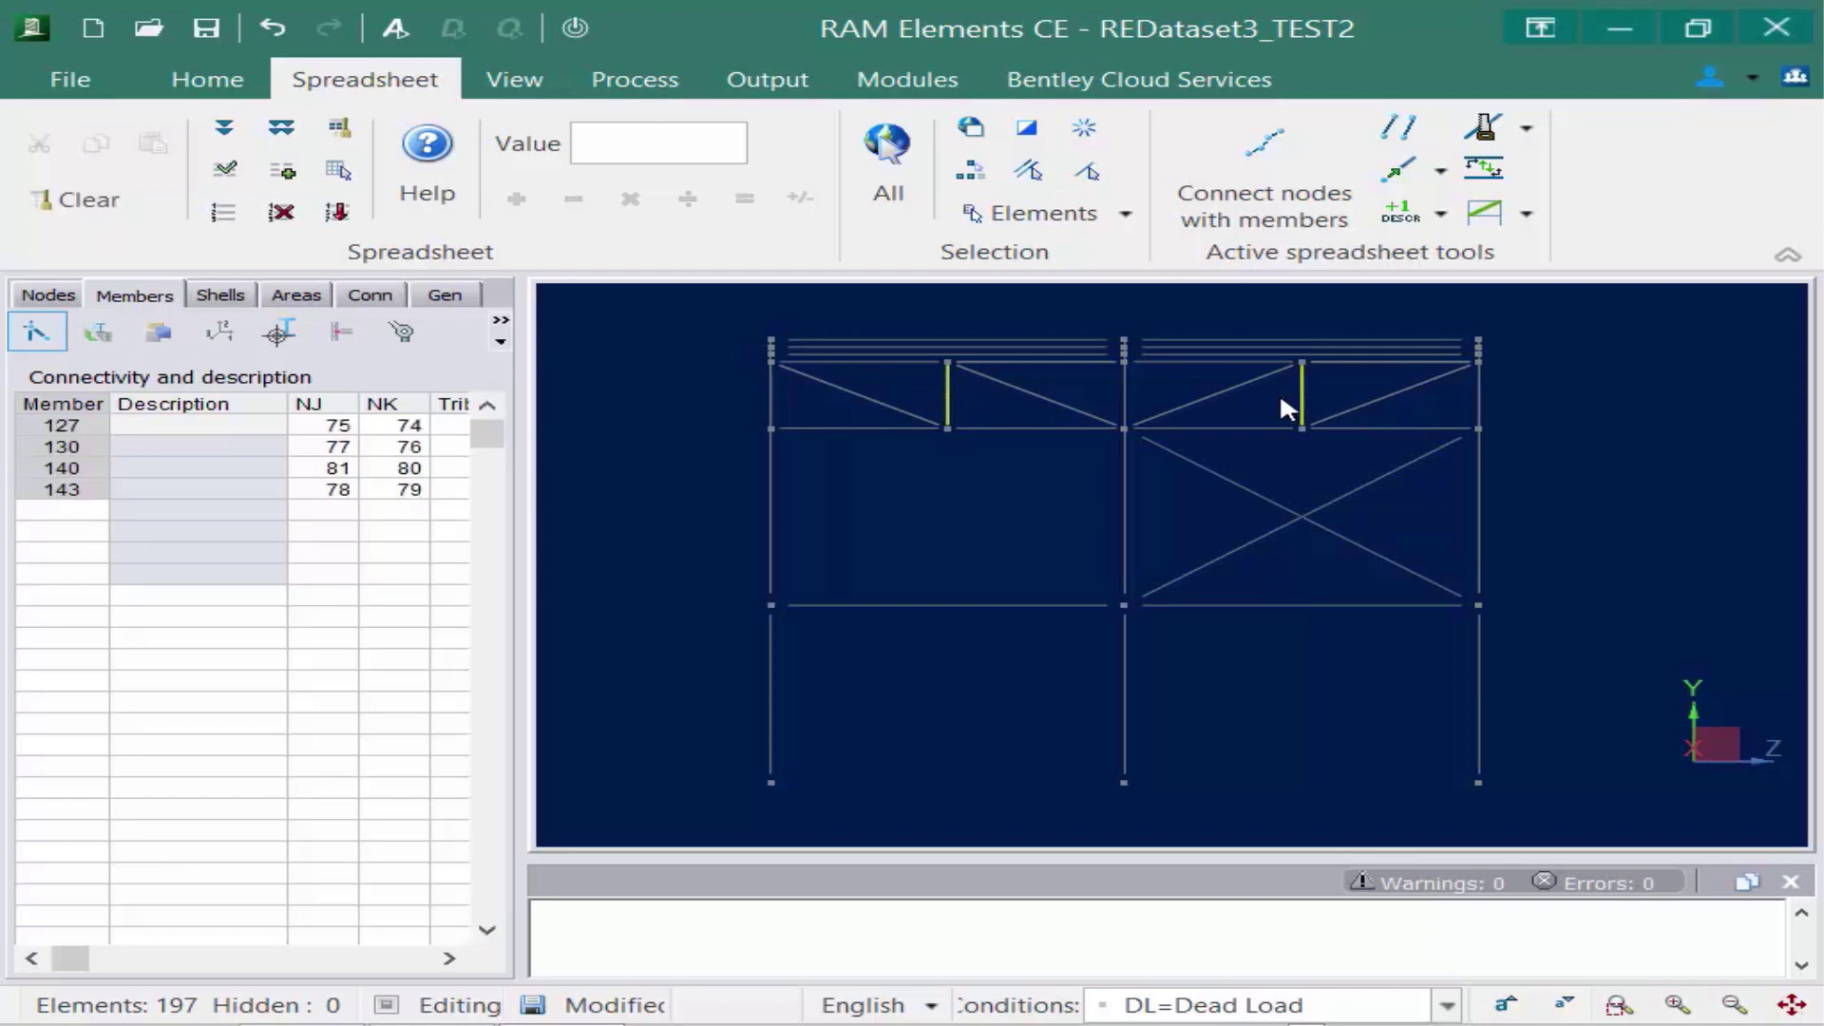
click(198, 427)
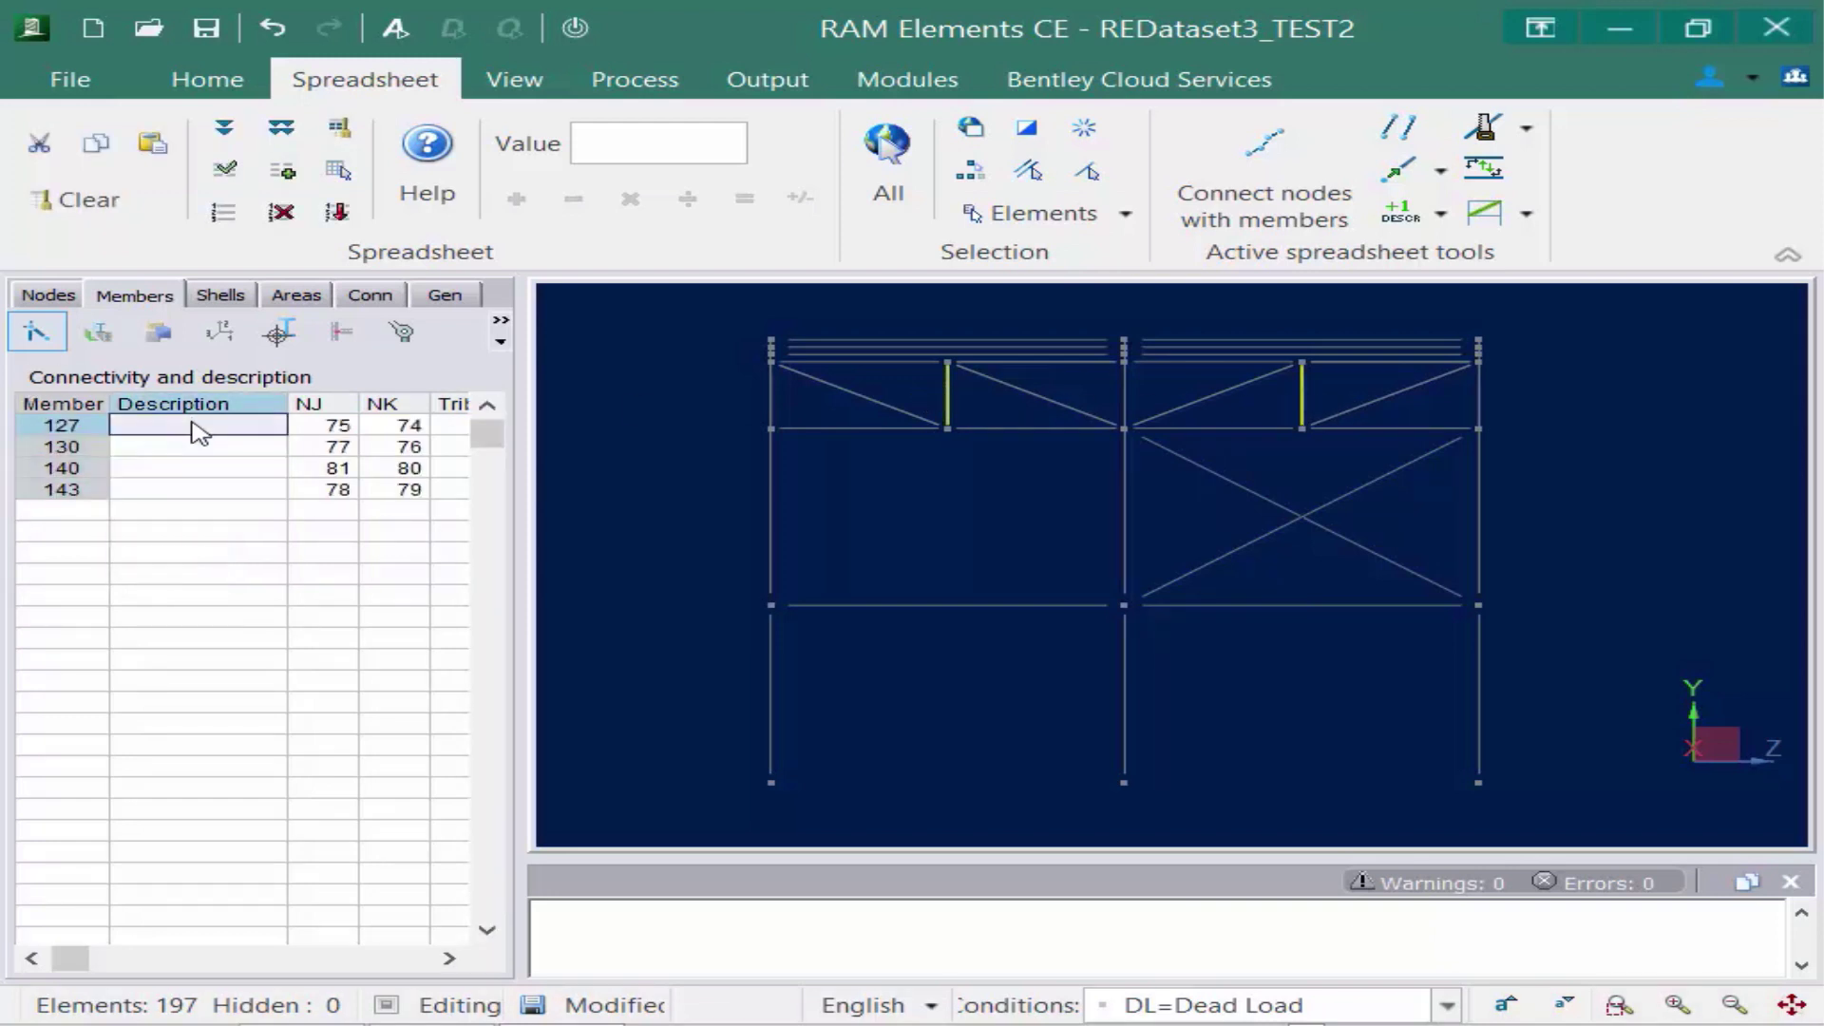
text(Vertical)
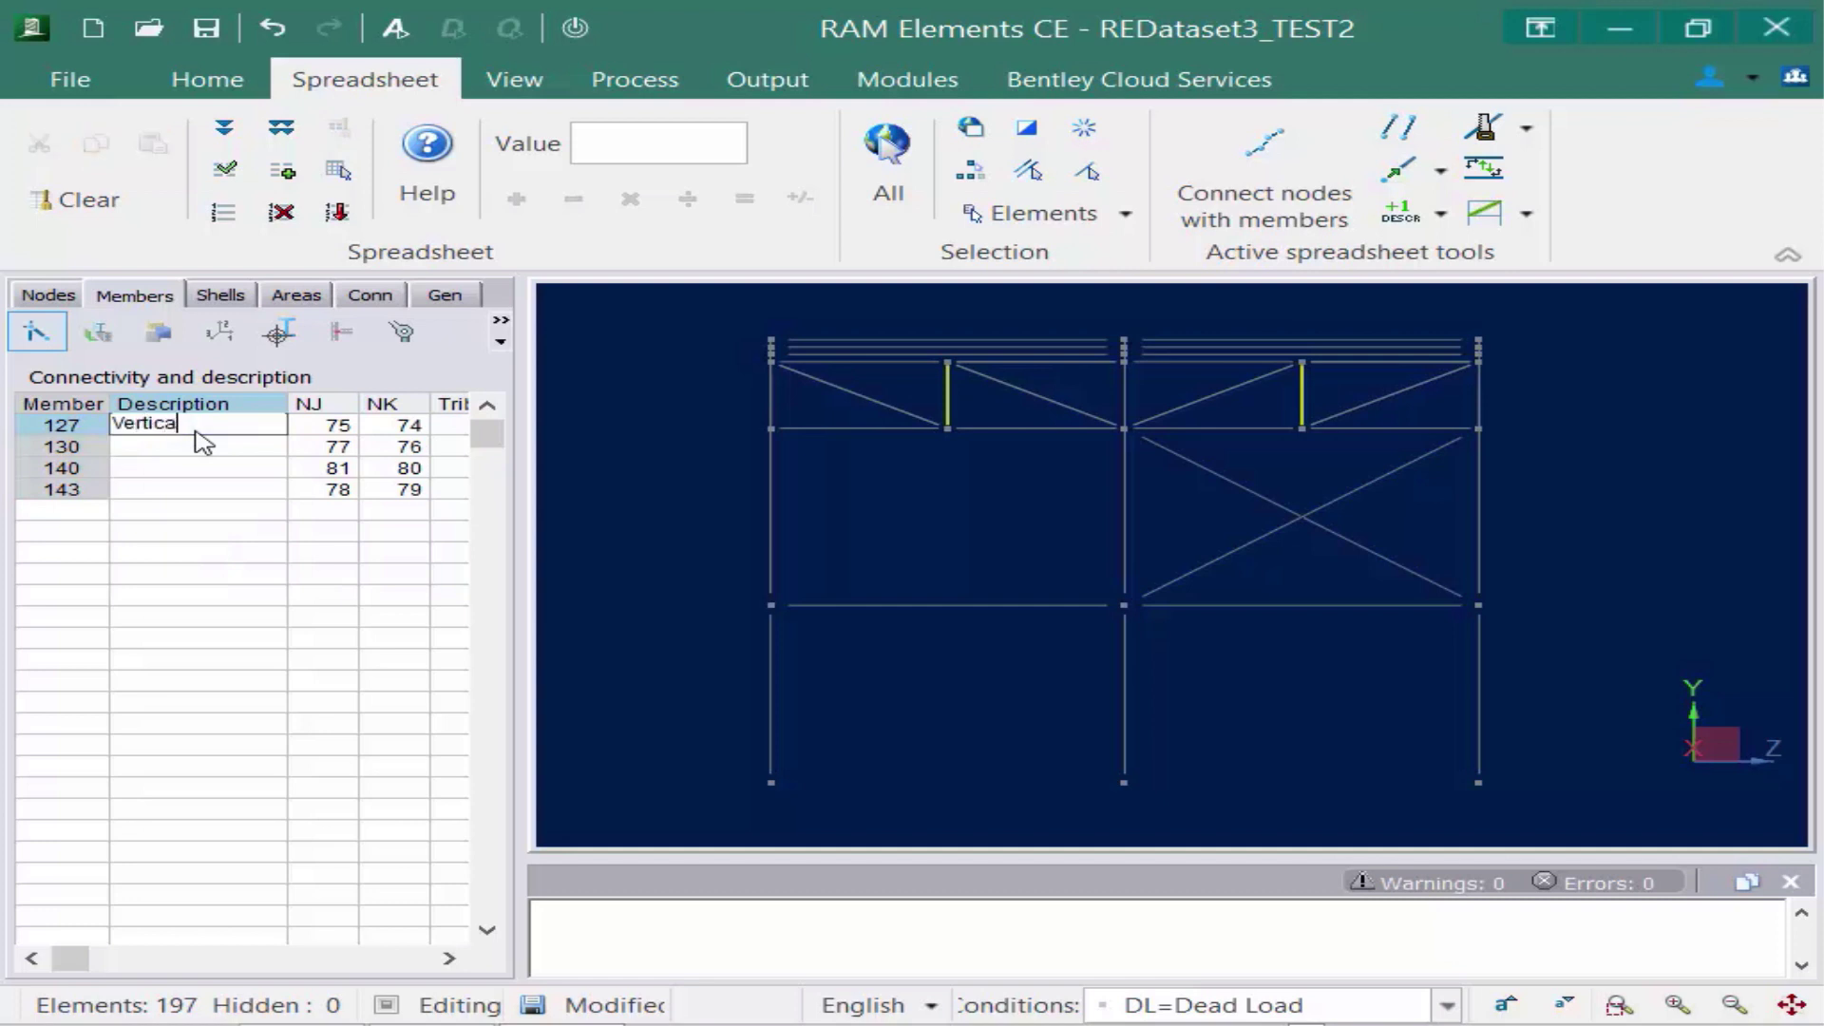
click(224, 130)
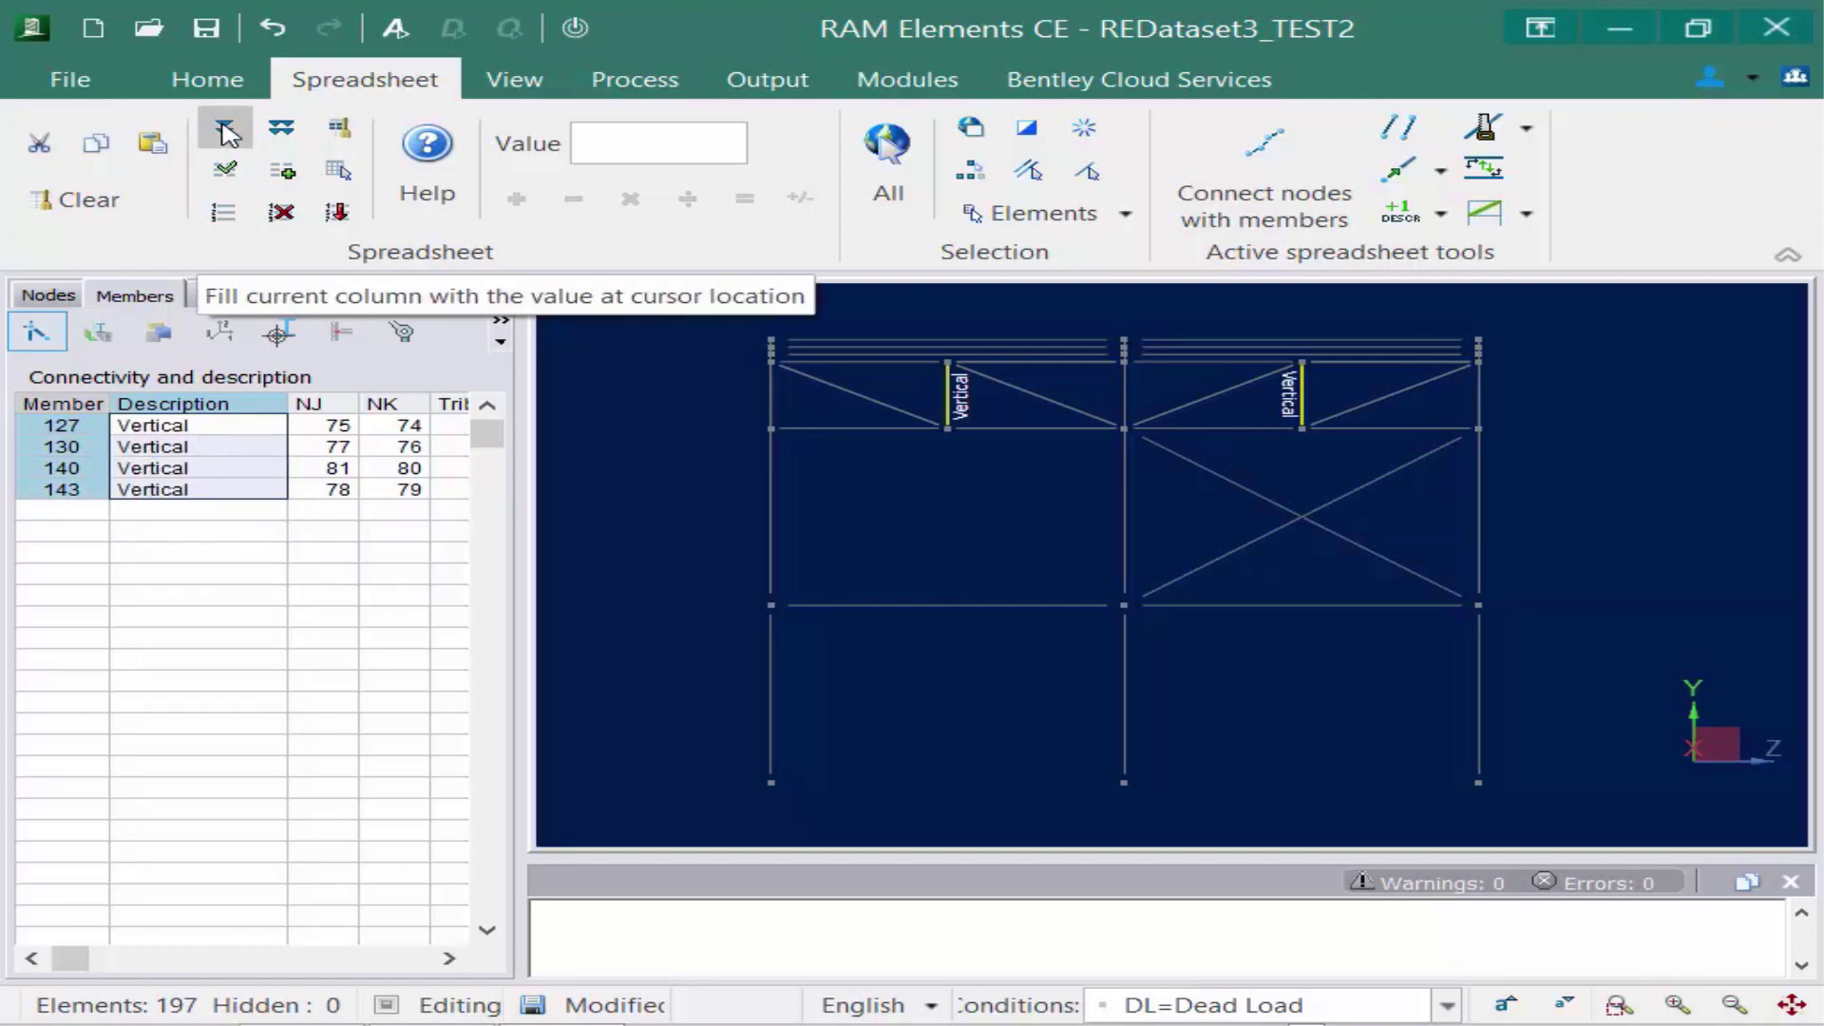
click(1261, 380)
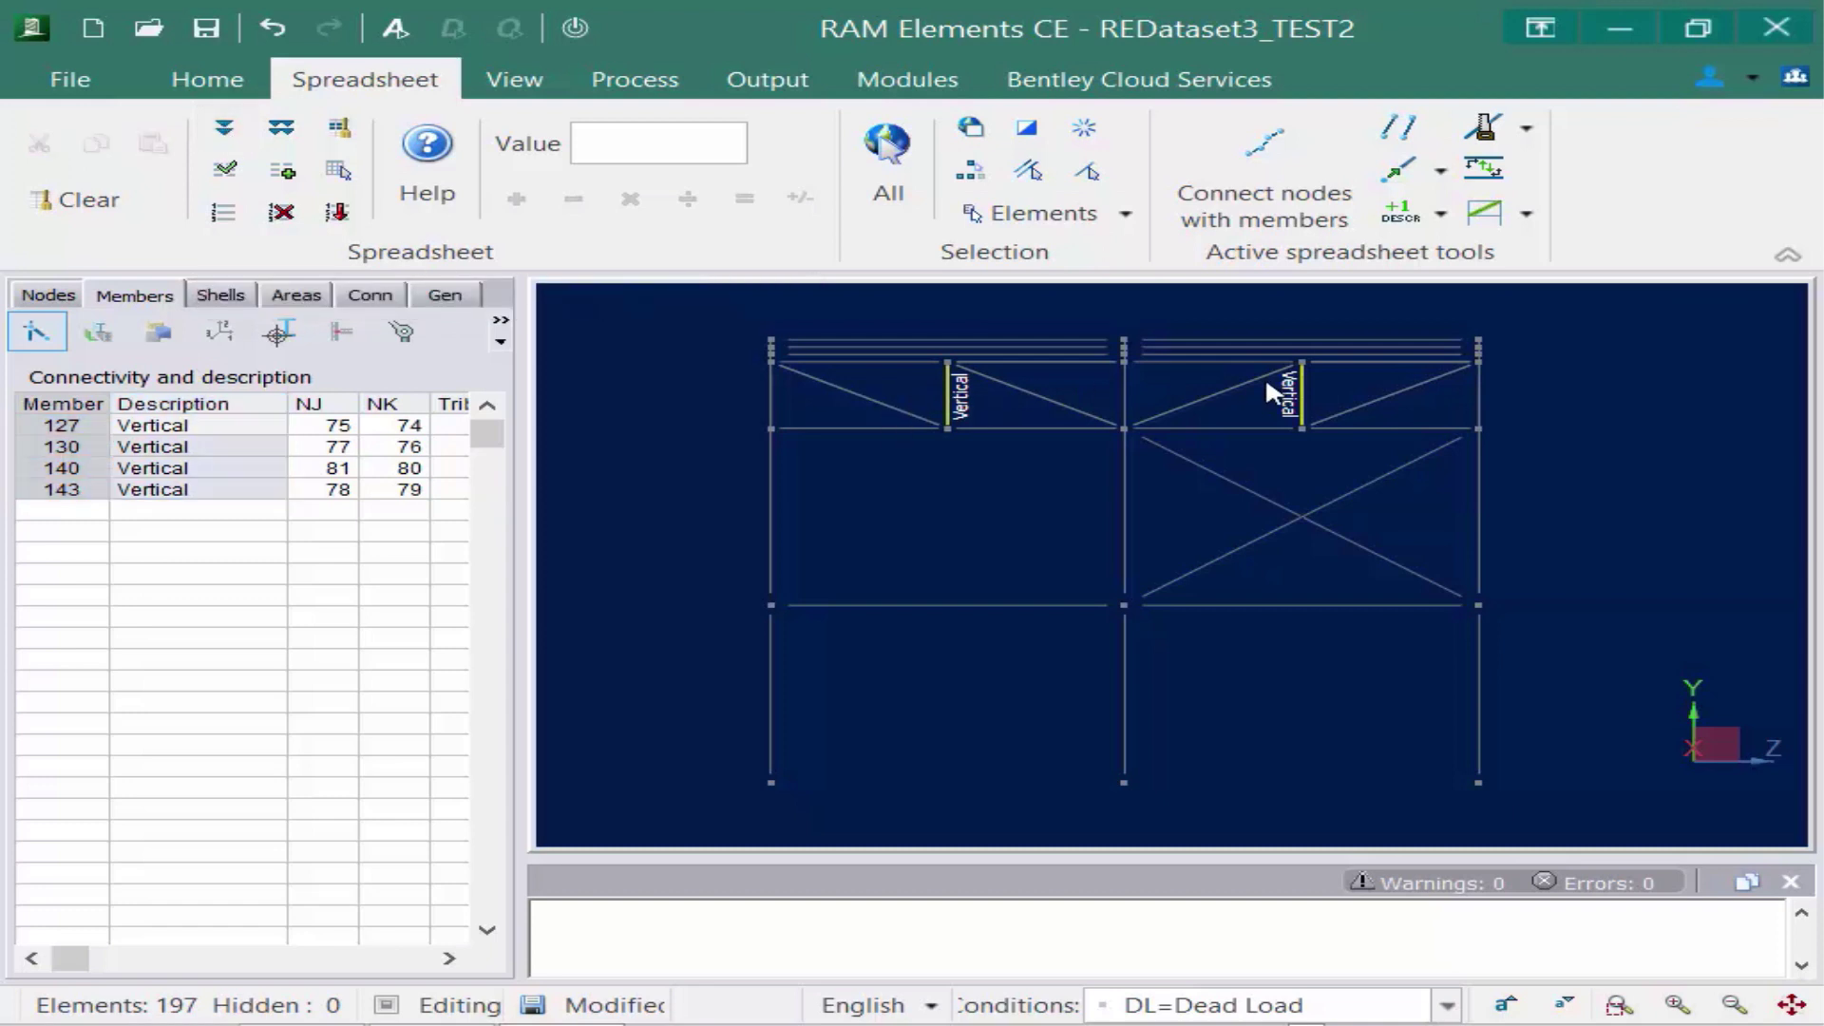
Fill Top Chord into the Description of the eight upper truss chord members.
scroll(1088, 399, up, 5)
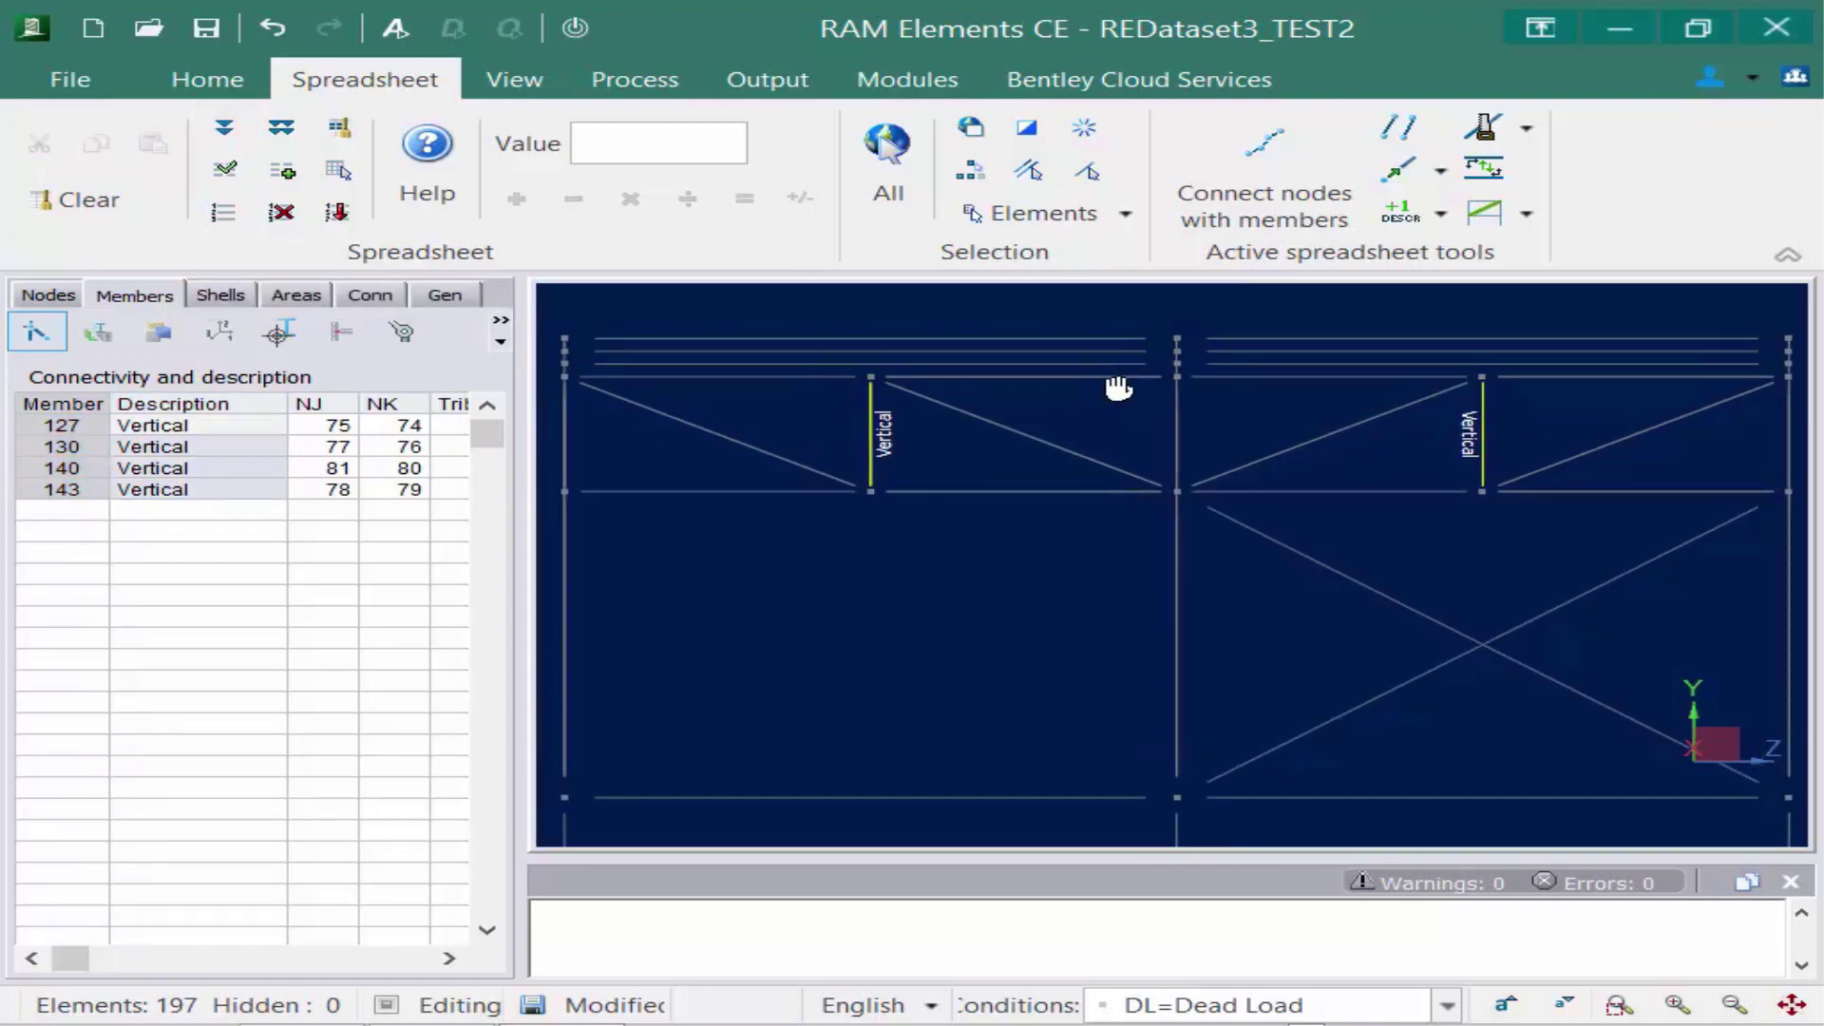
click(738, 366)
click(767, 407)
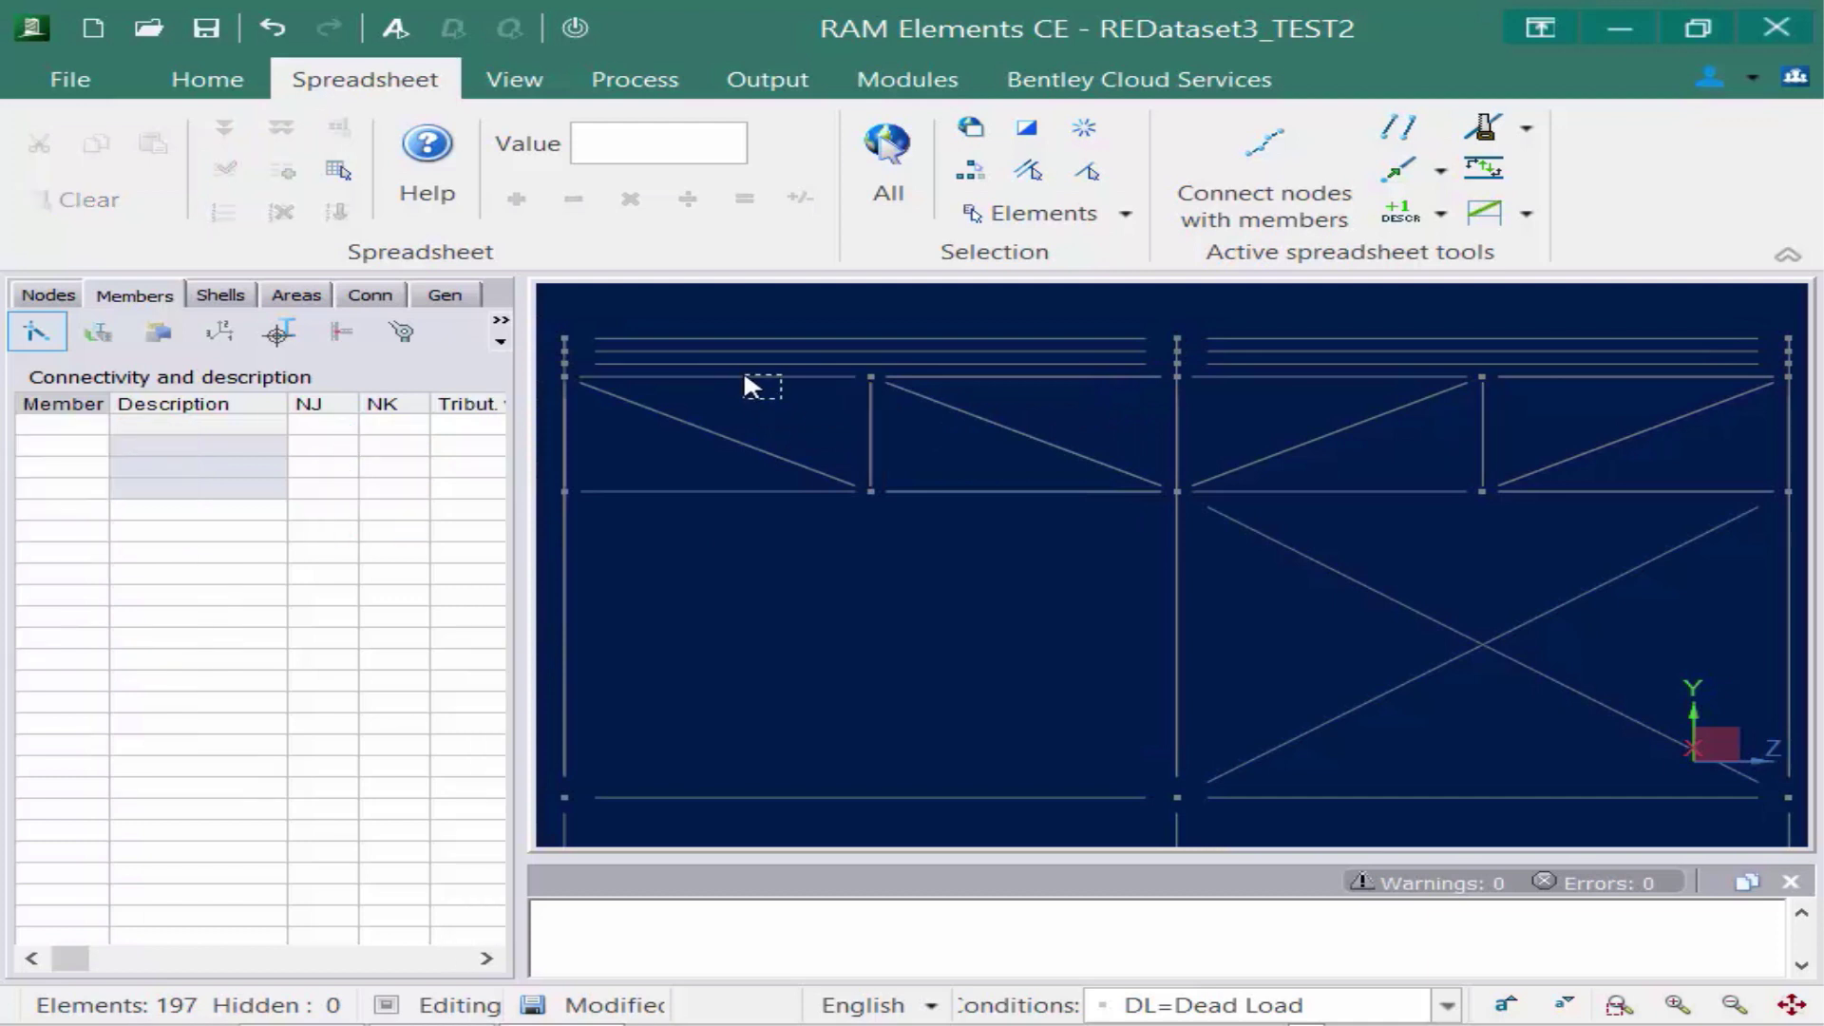
click(743, 377)
click(1007, 377)
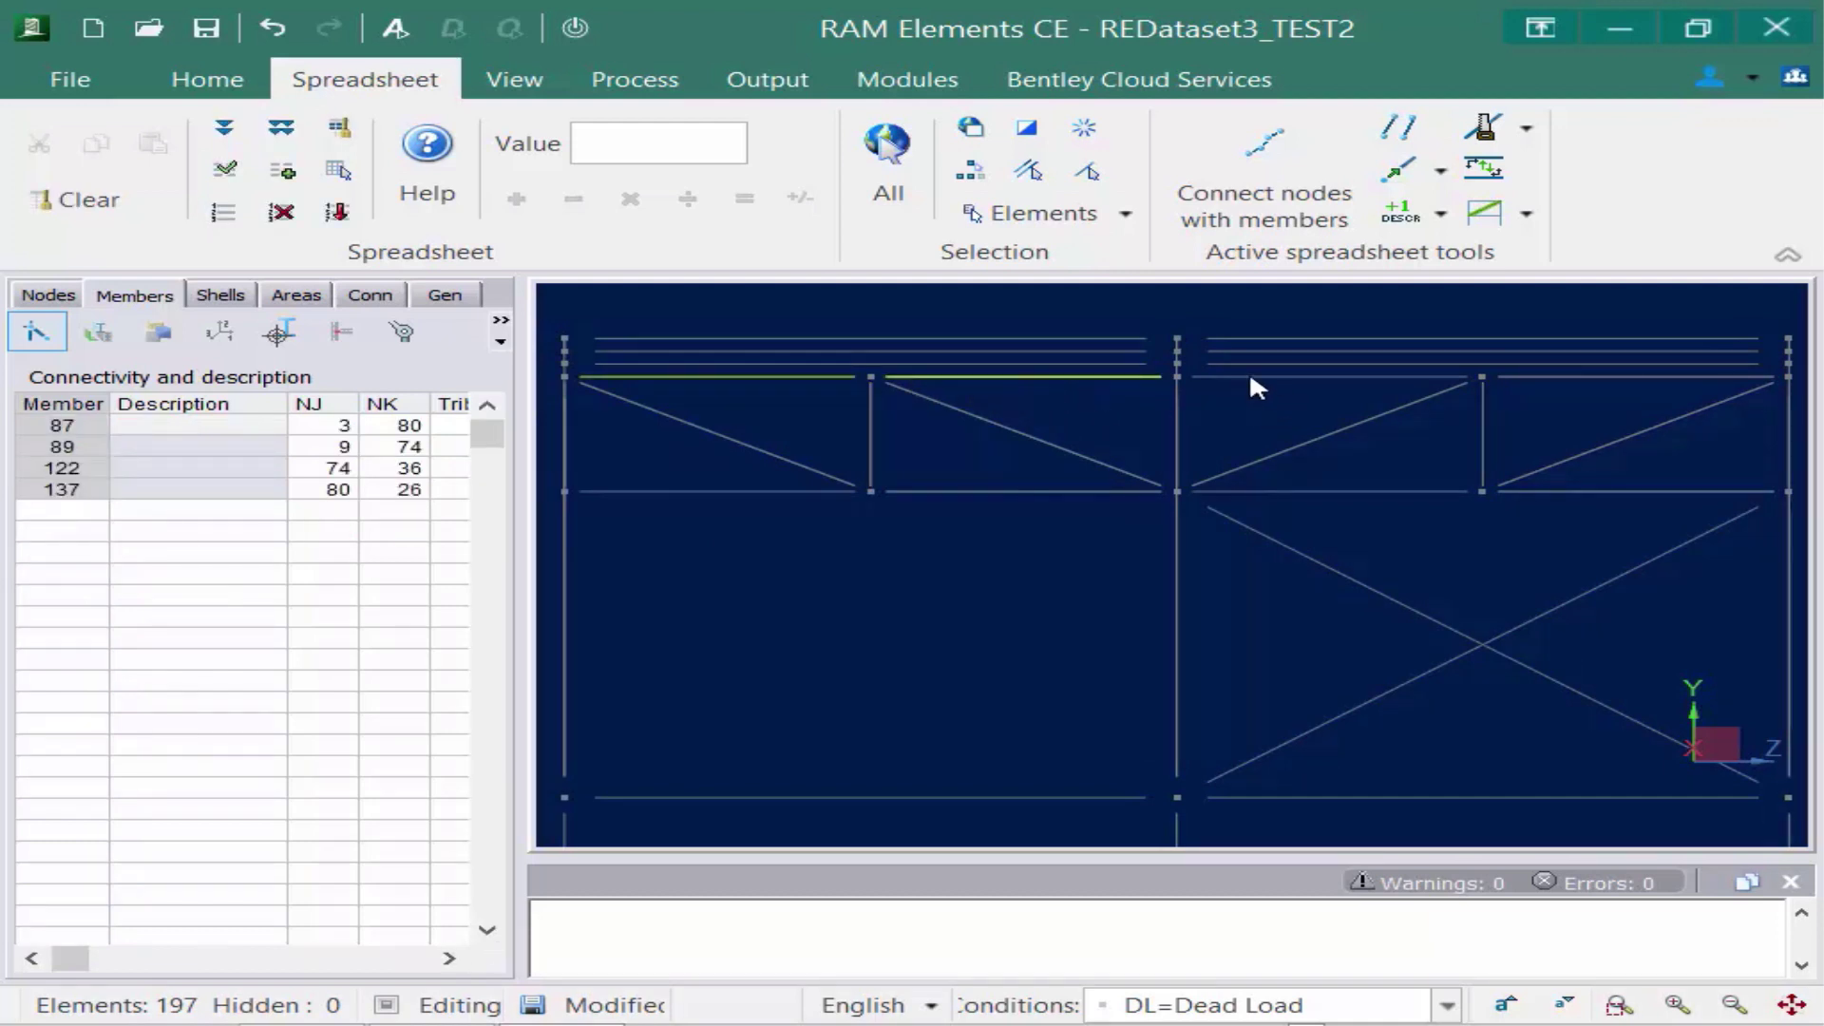
click(1244, 376)
click(1563, 377)
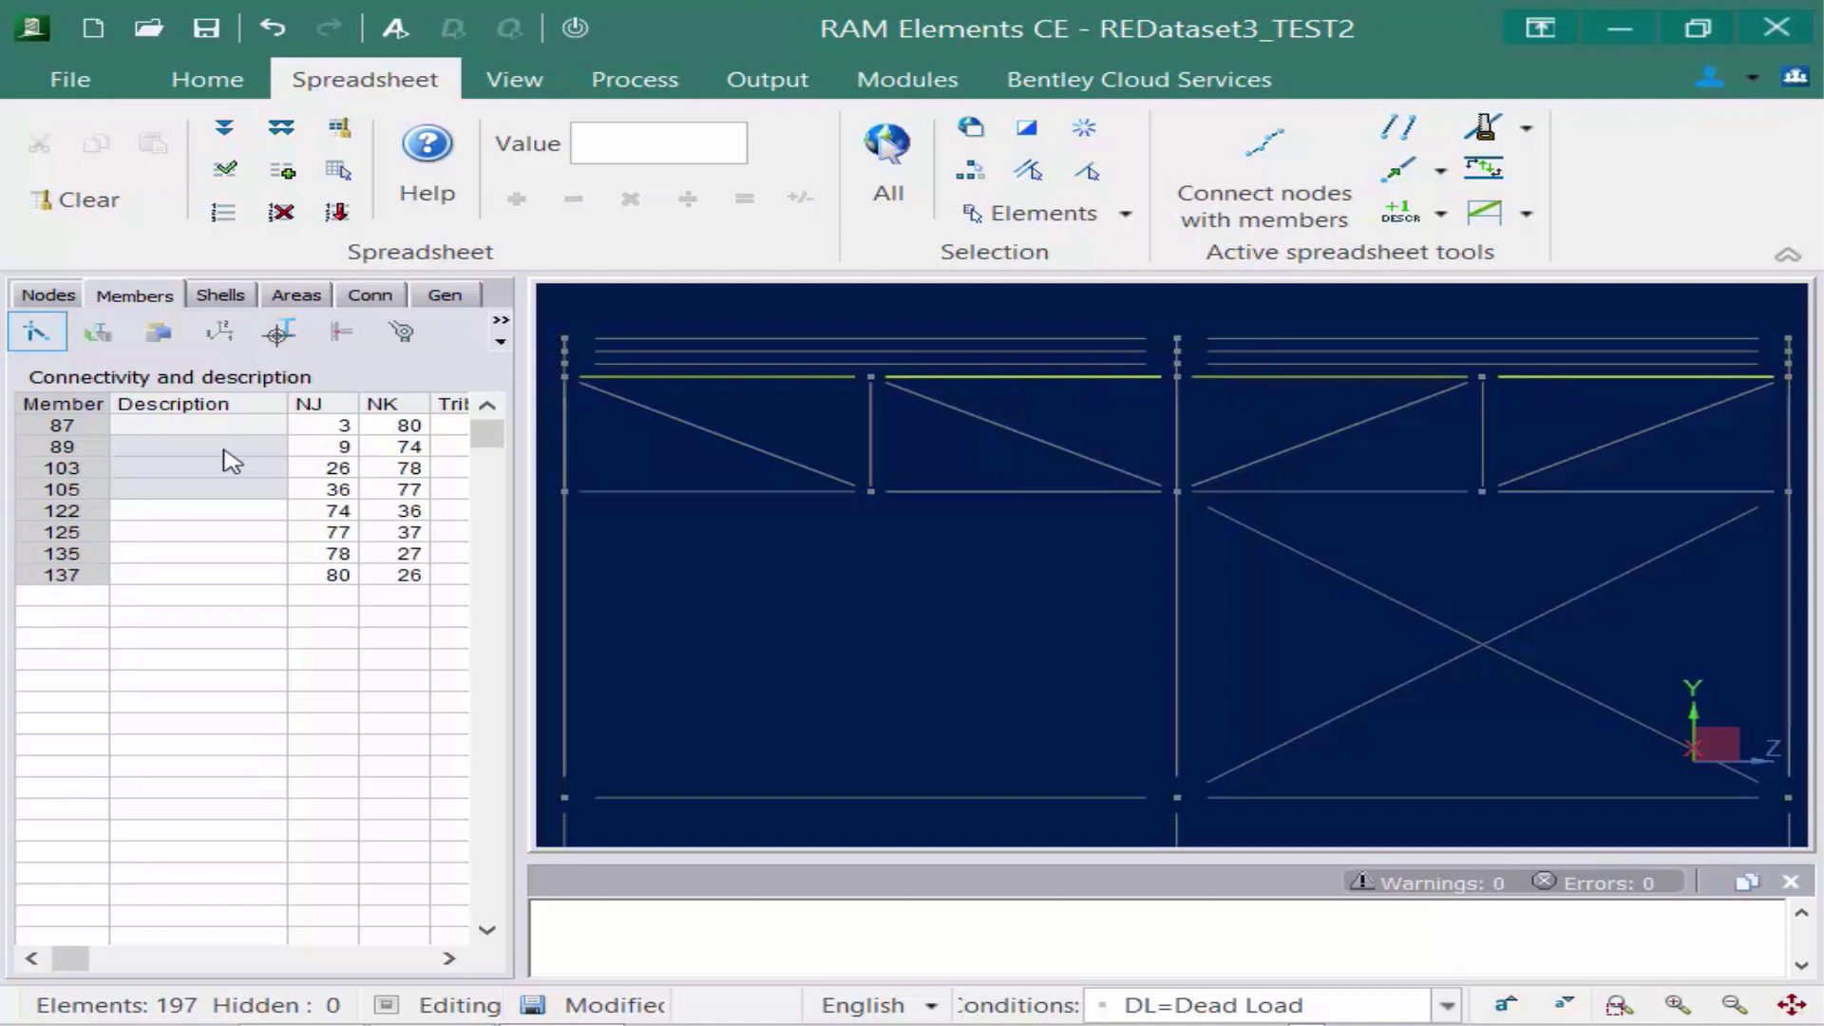
click(138, 428)
click(137, 428)
text(Top Chord)
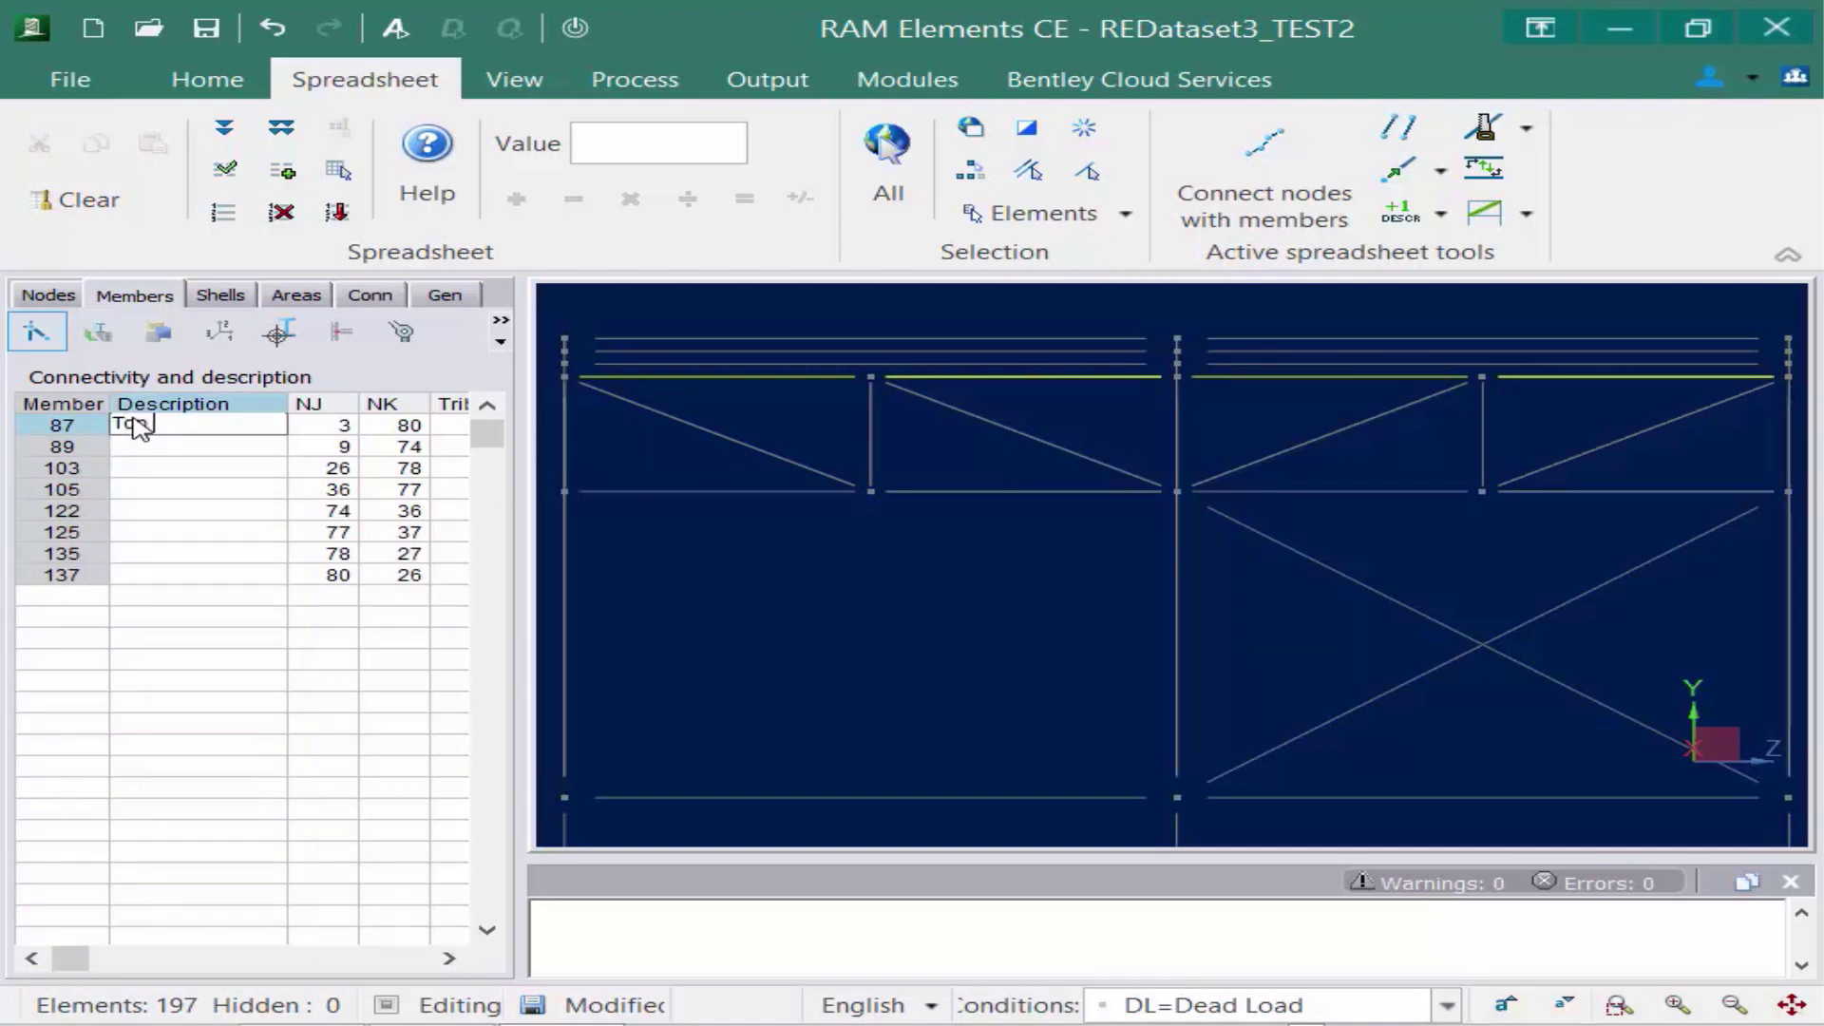
click(223, 126)
Describe the ten top-level members 88, 90–93 and 104–109 as Joist.
click(786, 362)
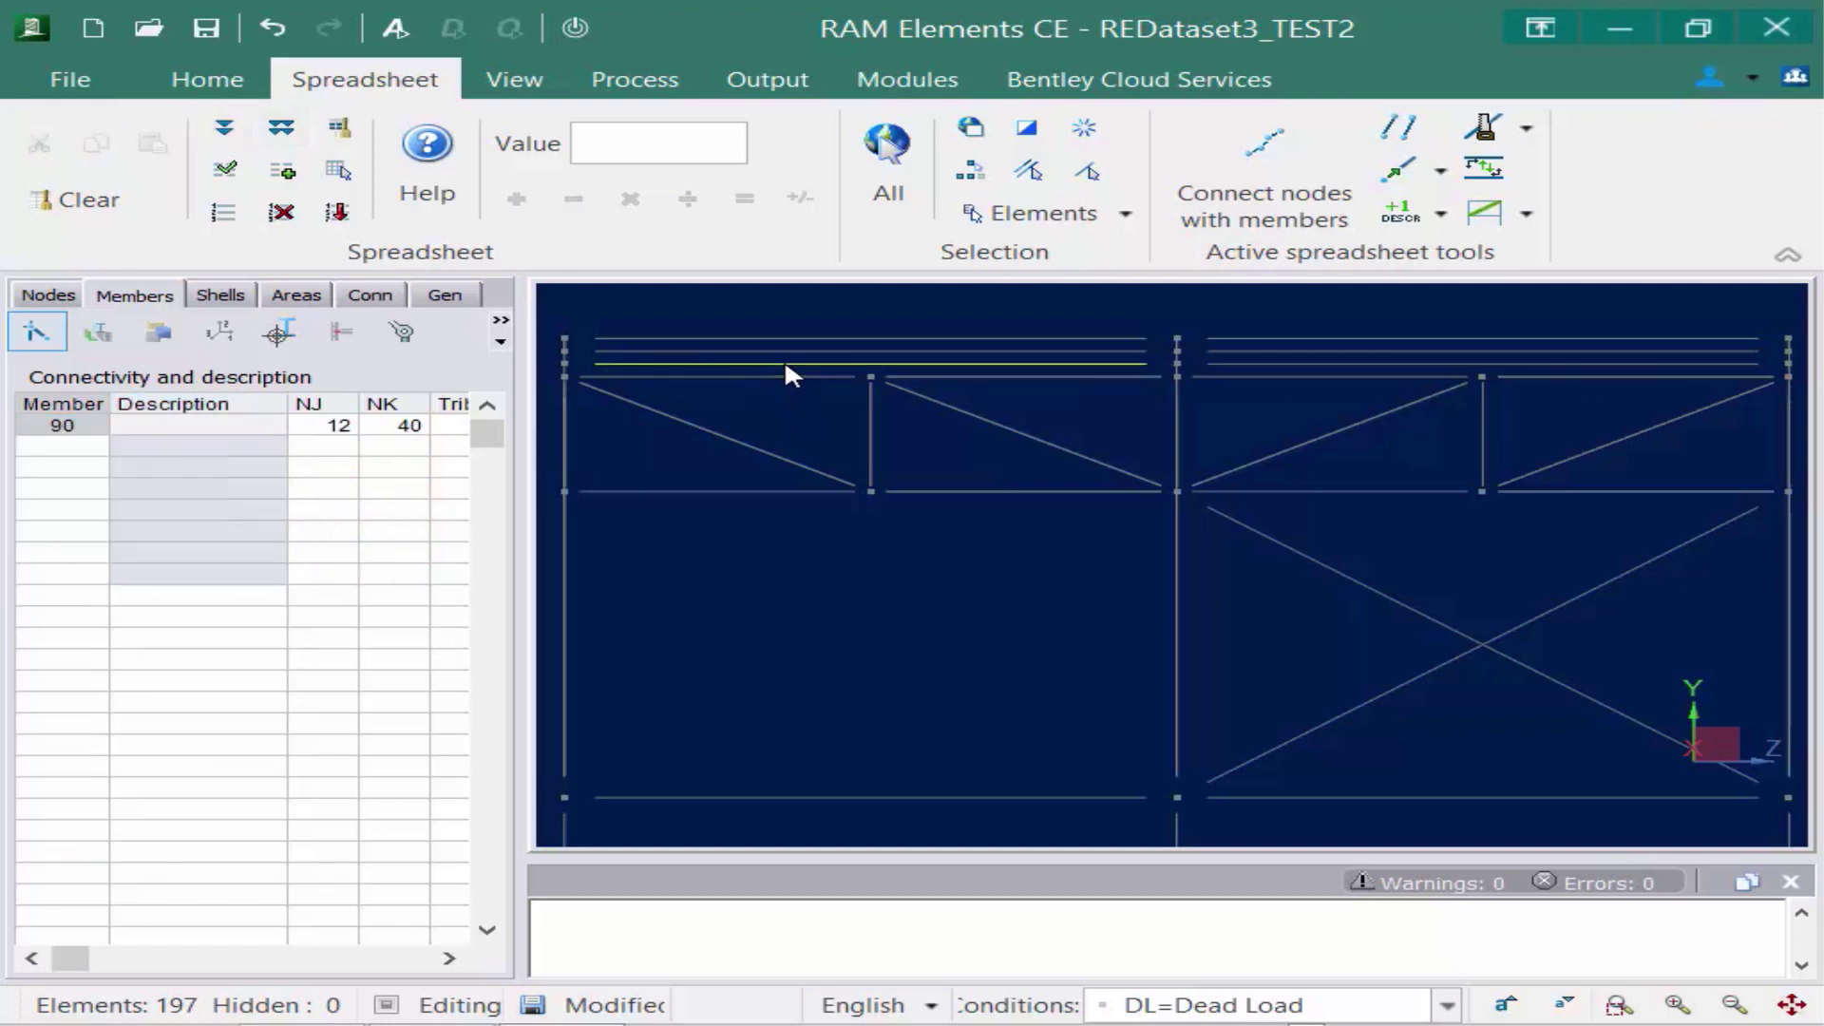
click(795, 397)
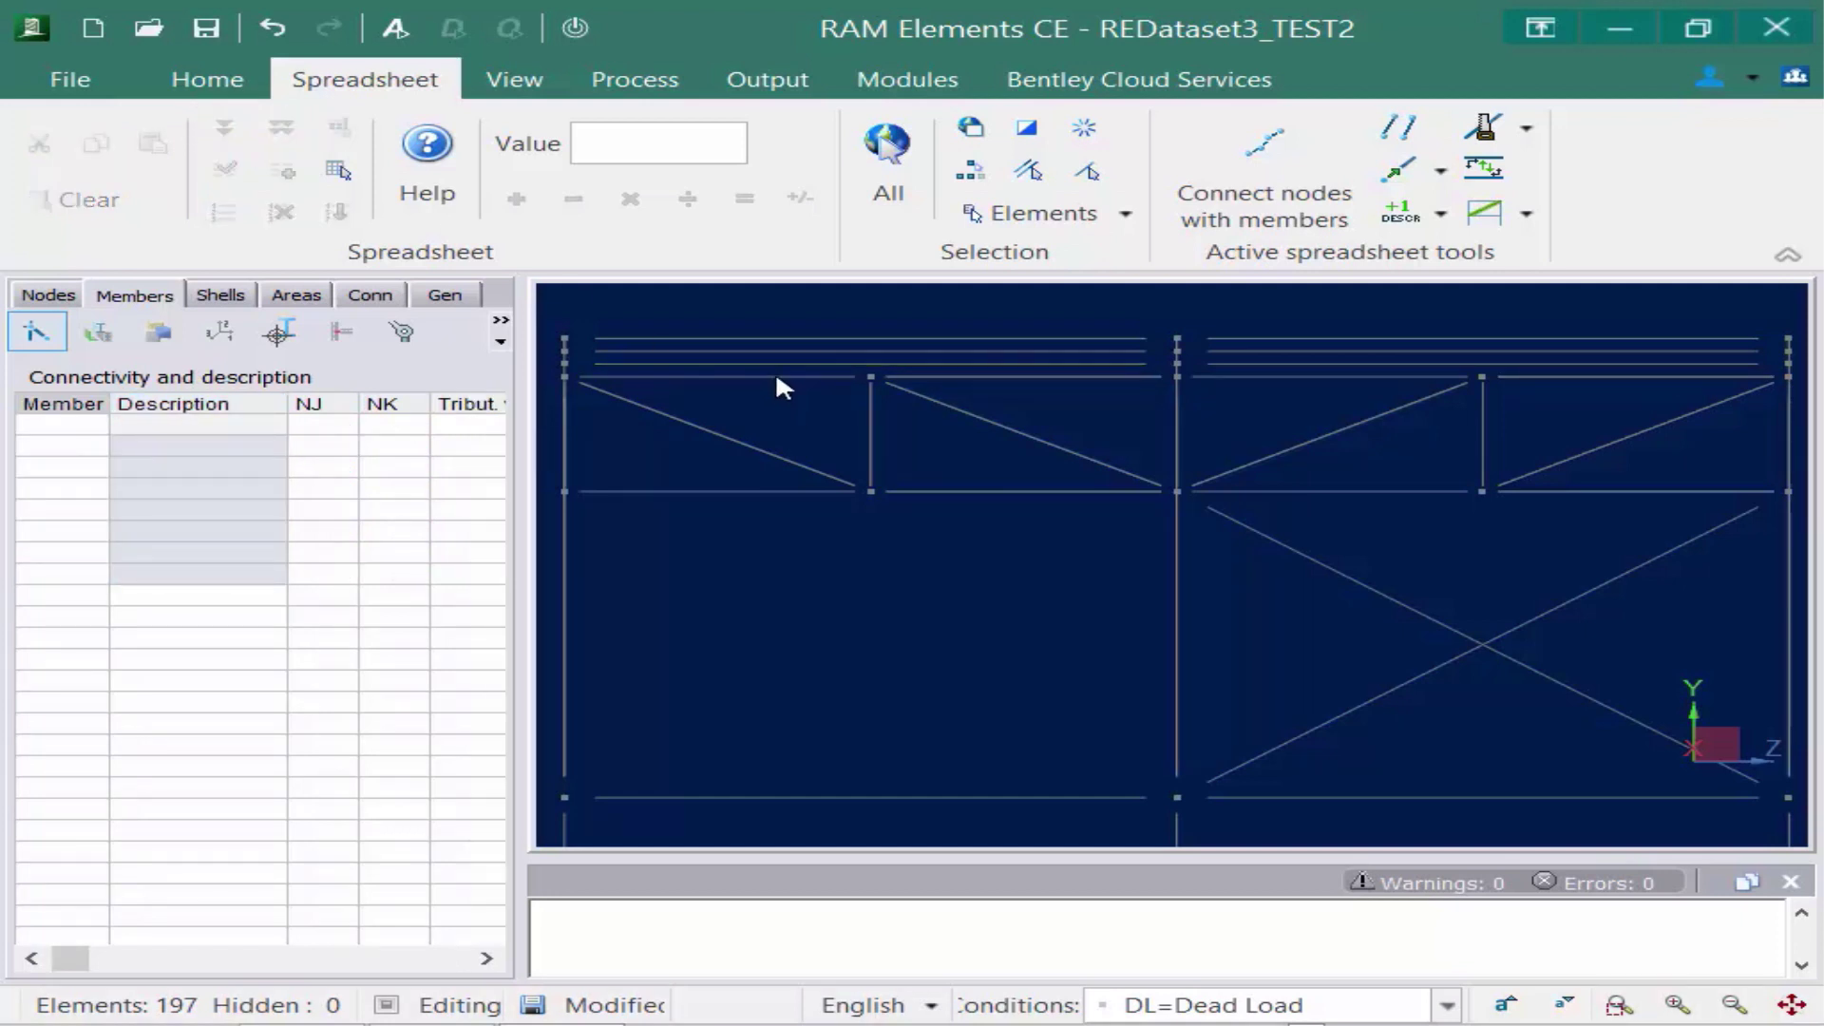
drag(722, 330, 723, 330)
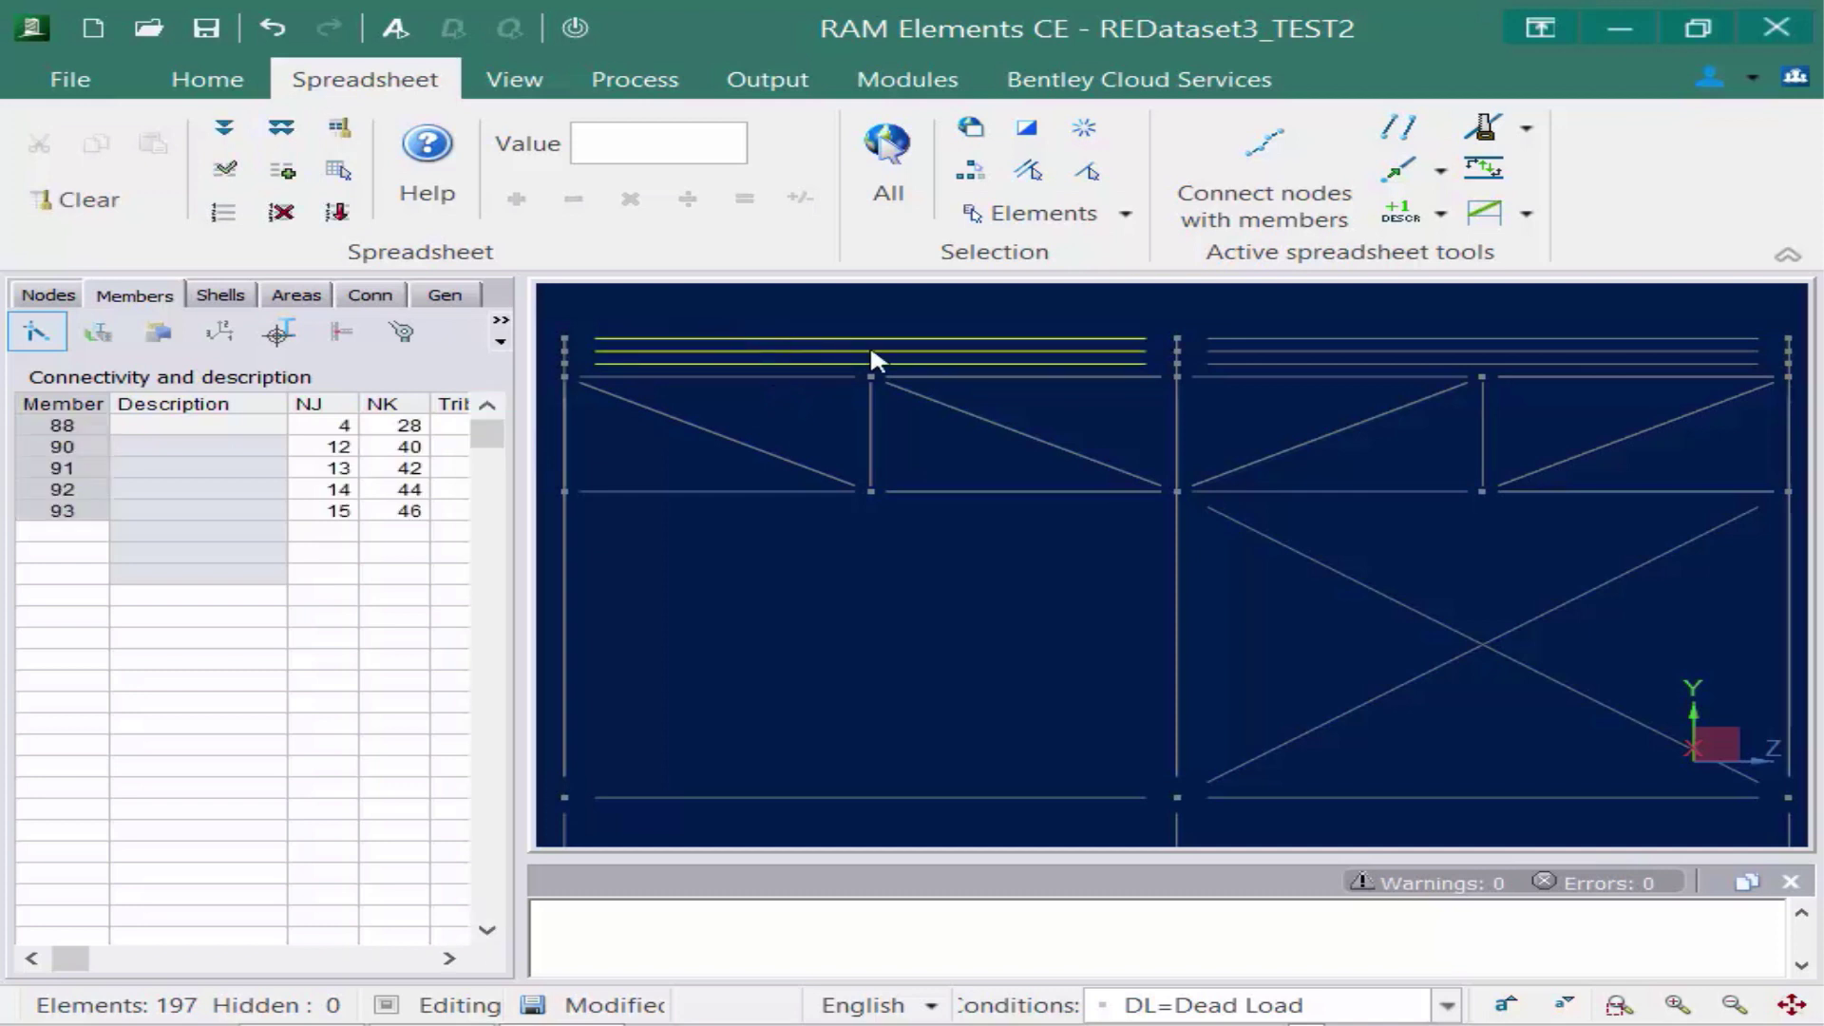
drag(1230, 359, 1214, 325)
drag(261, 575, 257, 428)
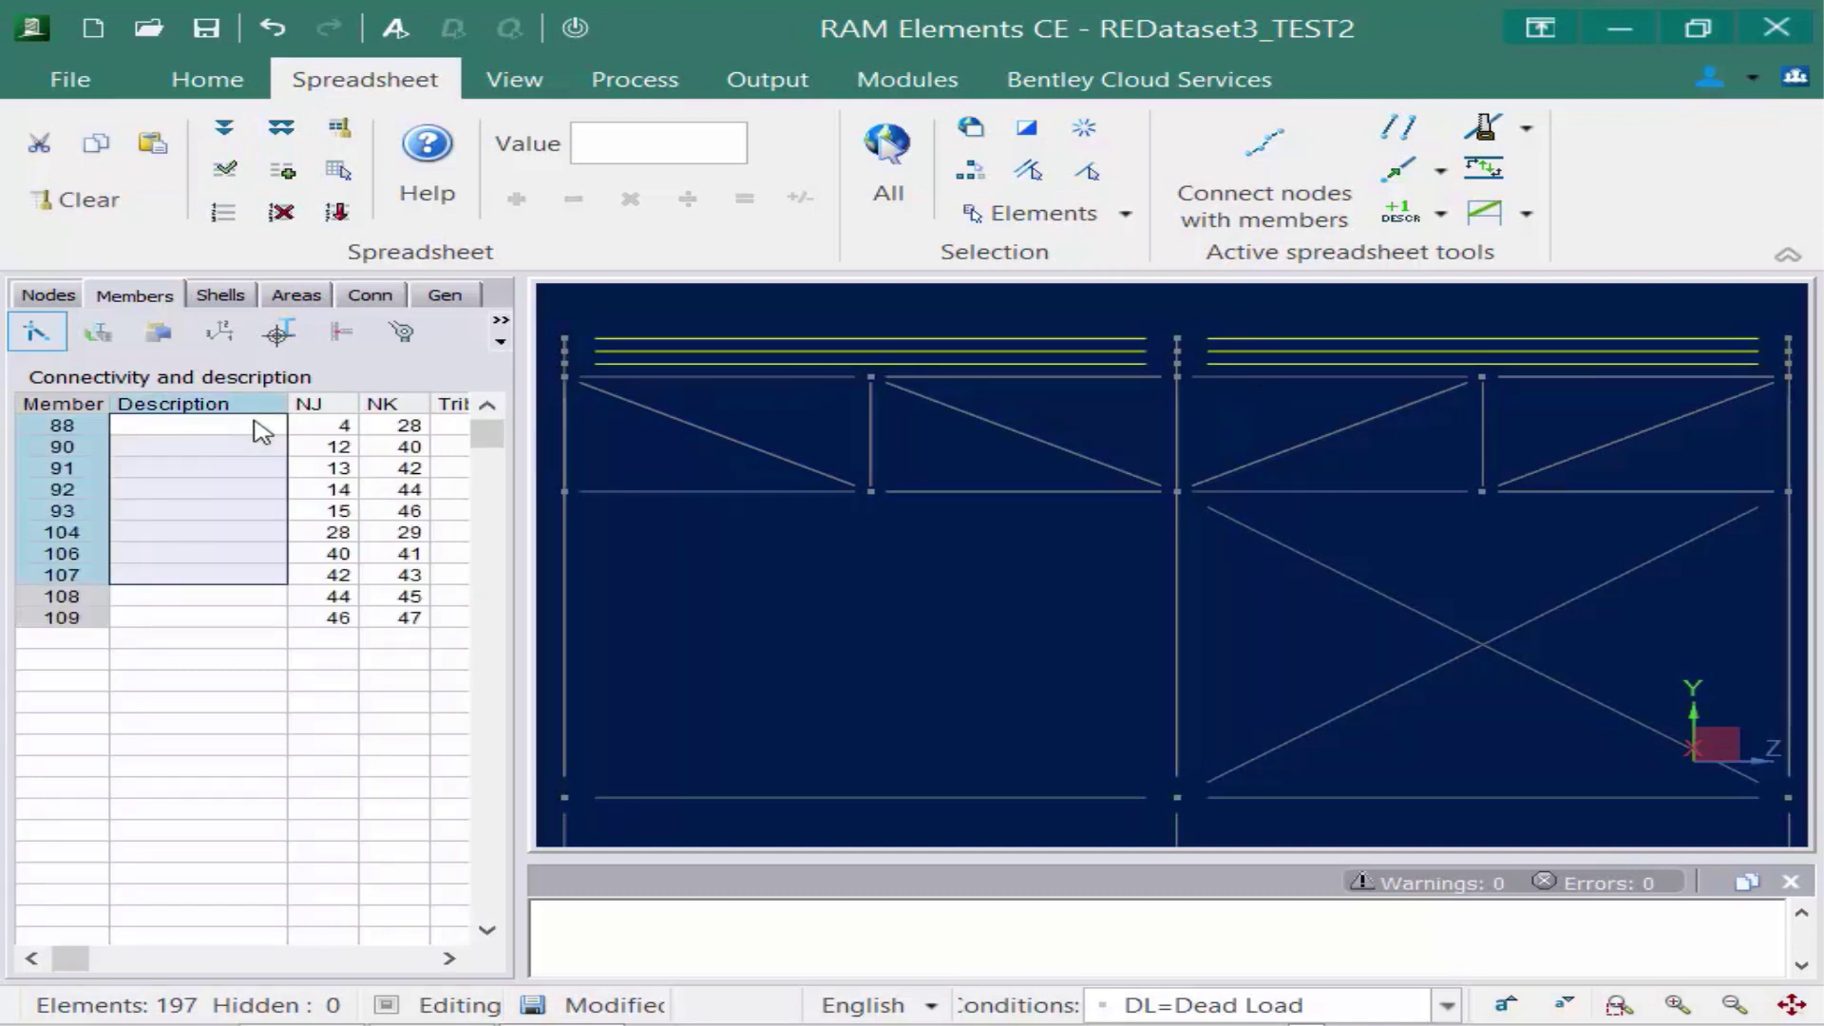
text(Joist)
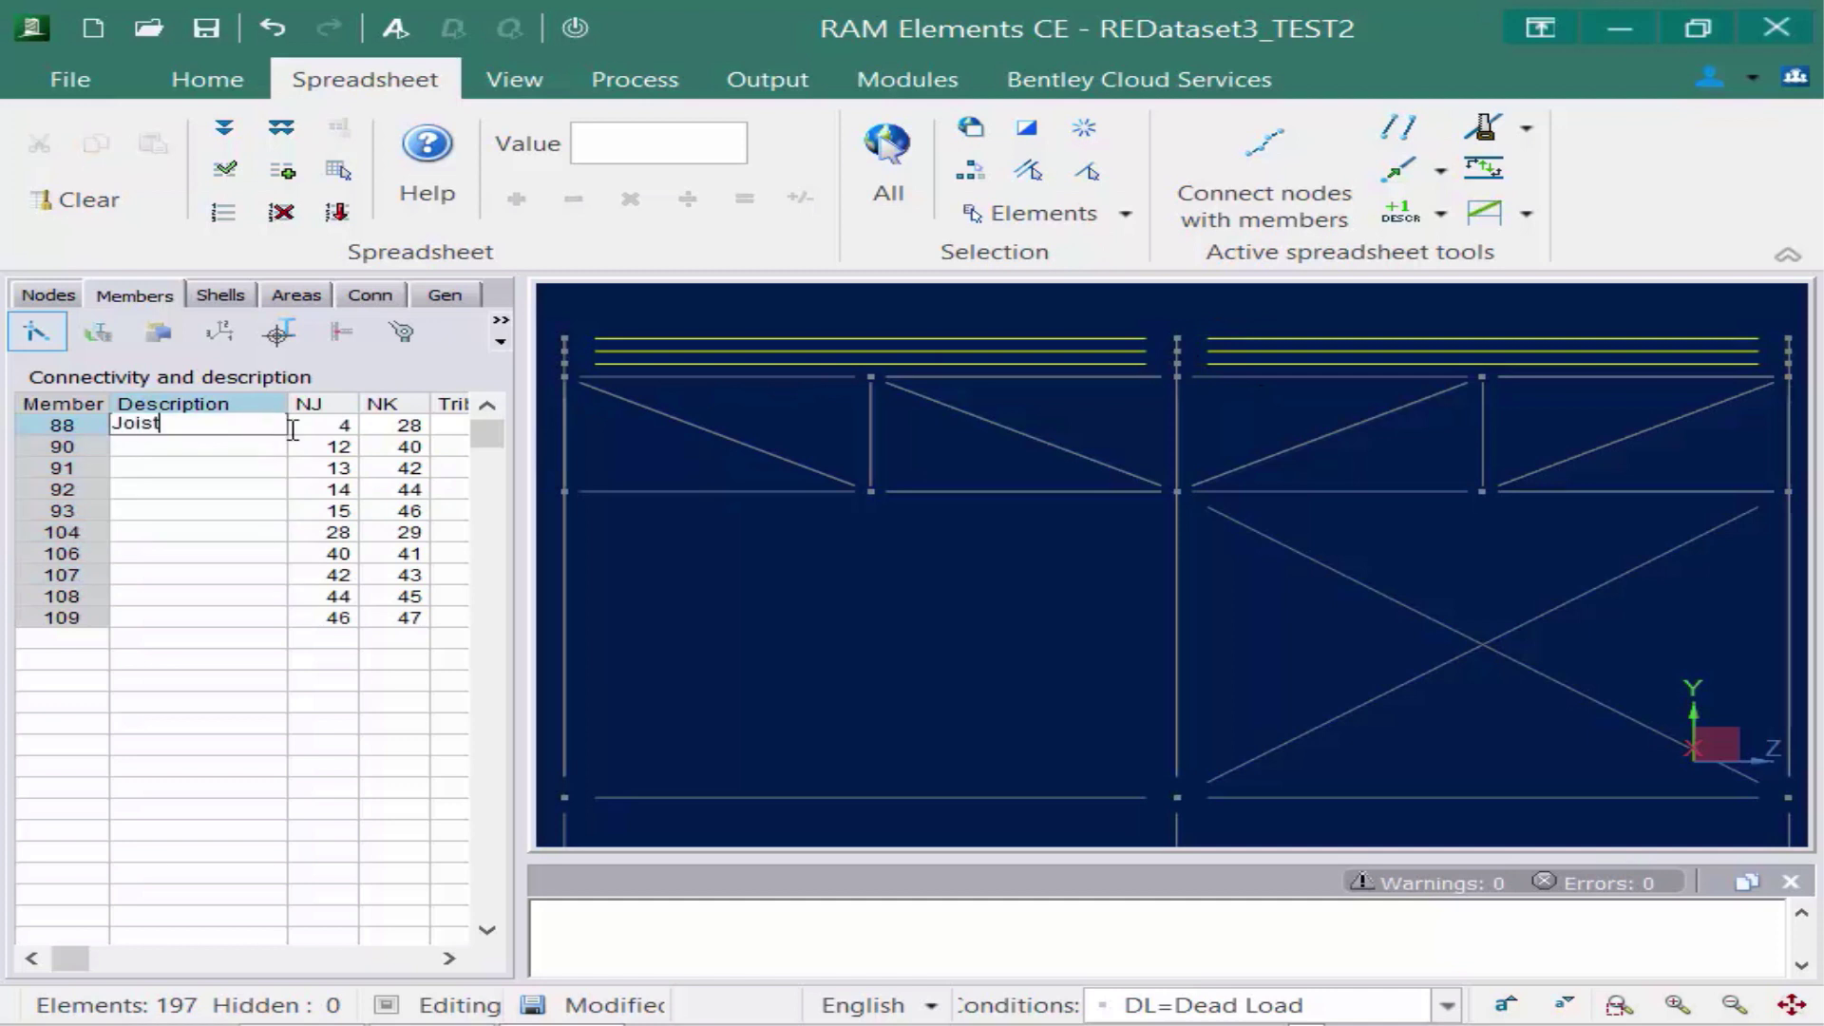
click(224, 129)
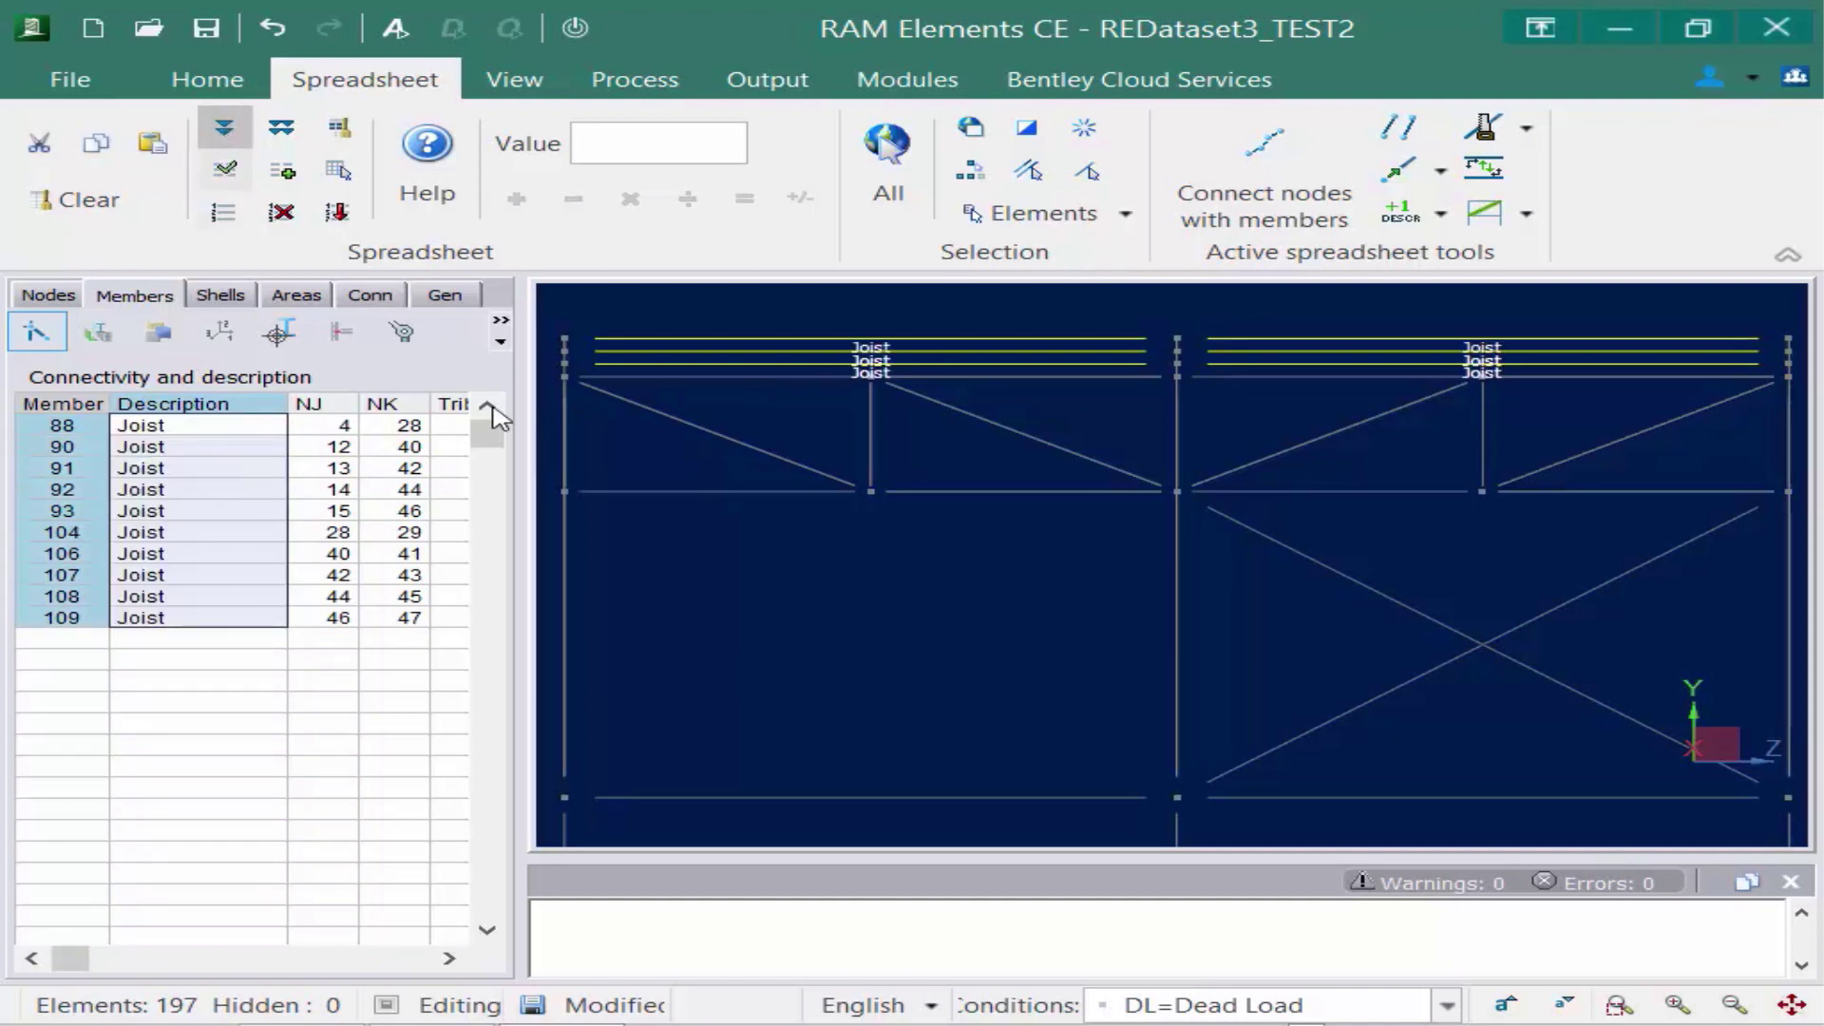
click(841, 646)
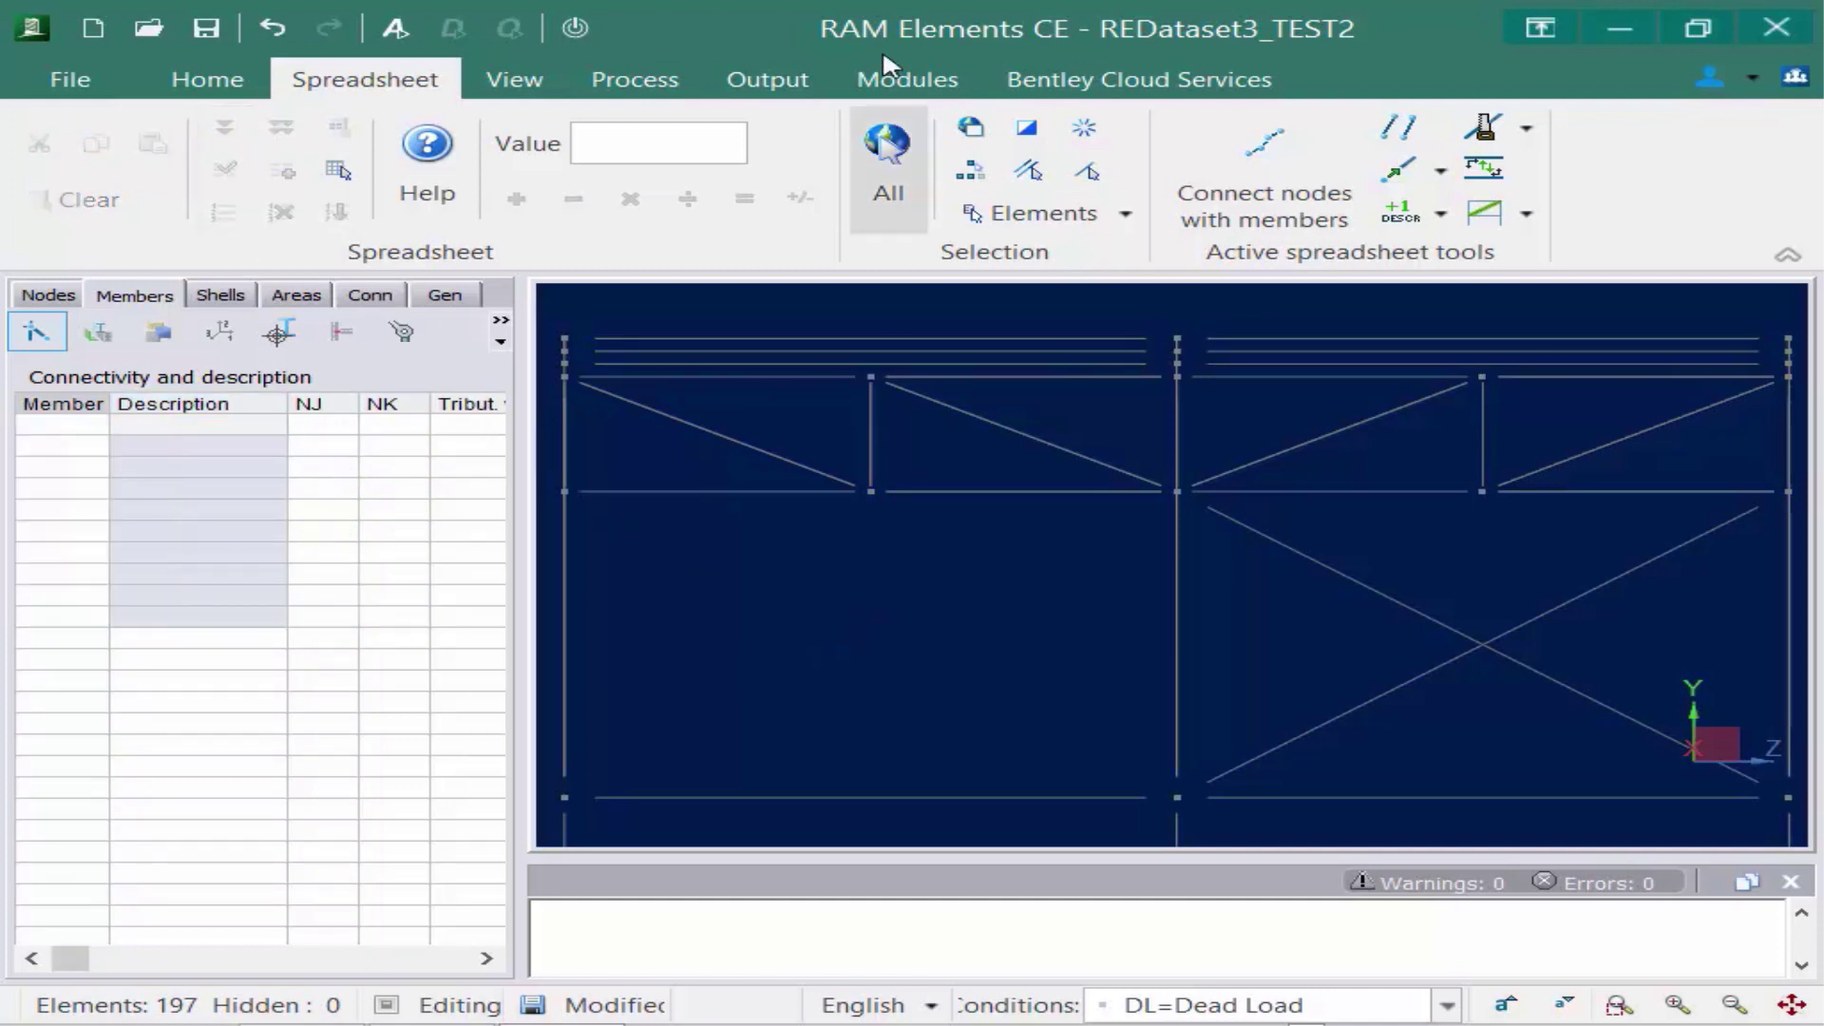
click(887, 143)
scroll(955, 560, down, 3)
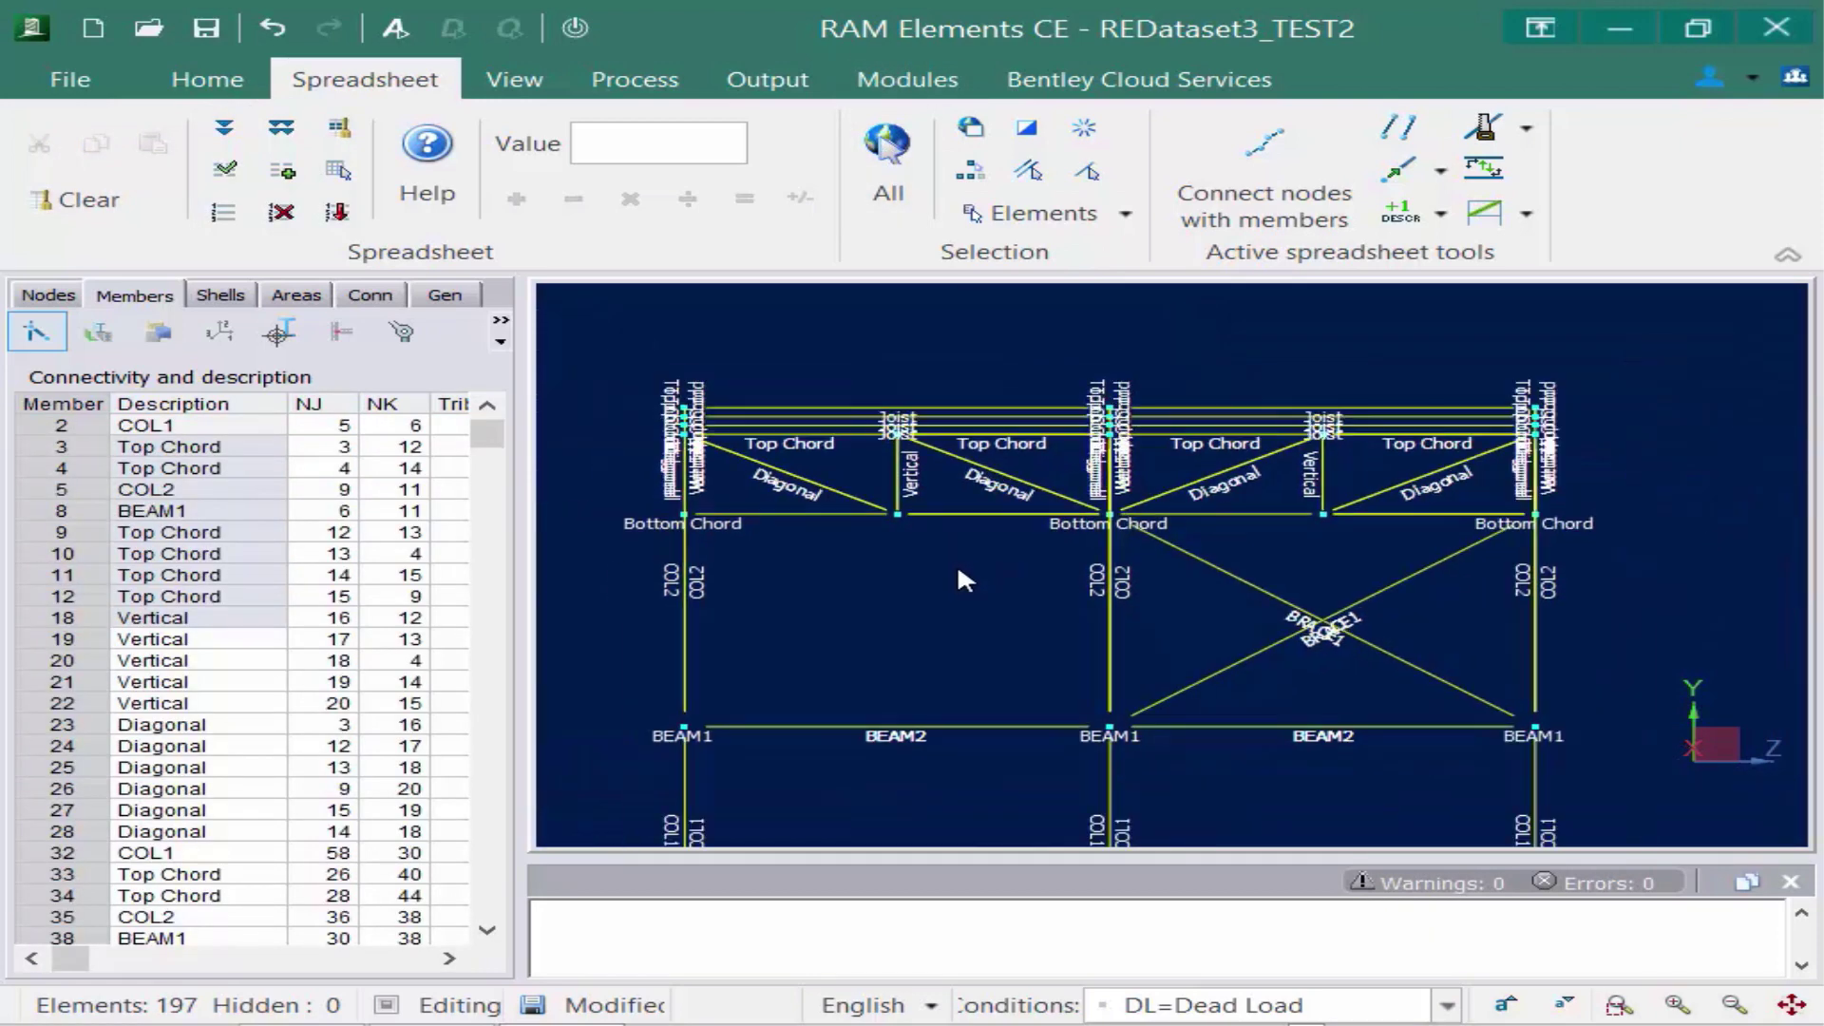
middle_drag(960, 566, 1002, 456)
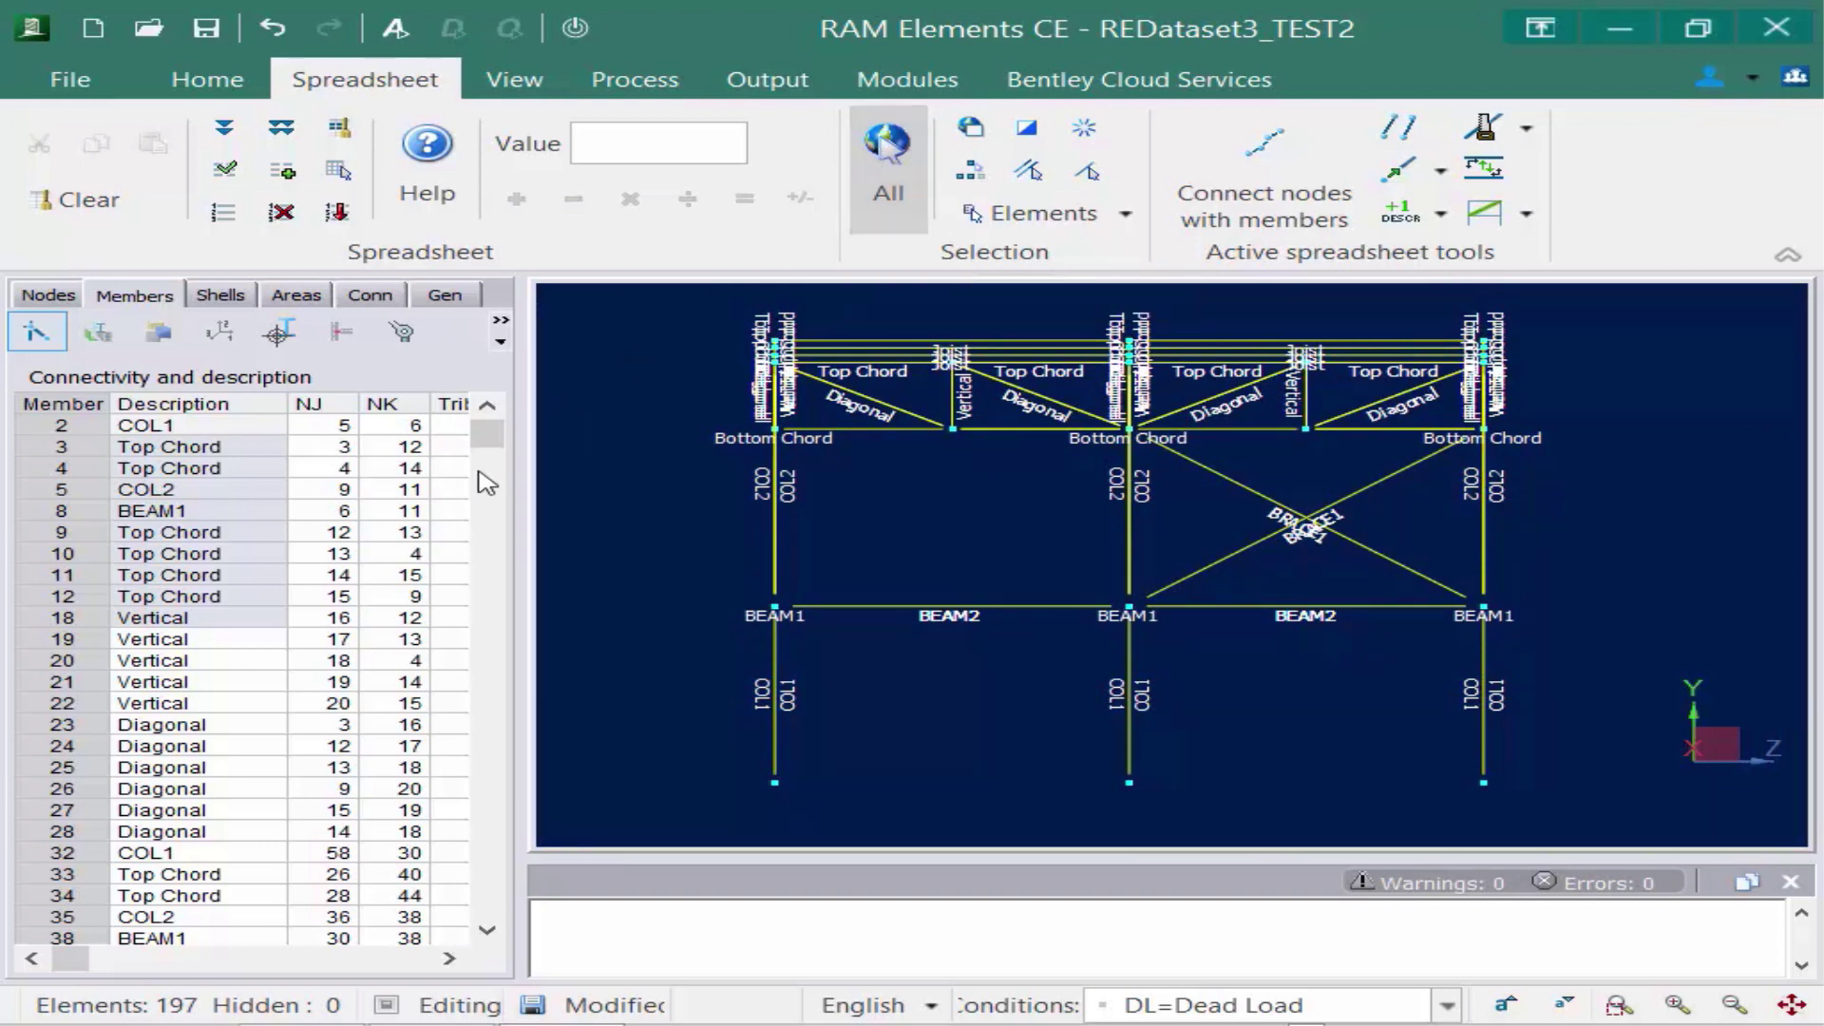
click(491, 444)
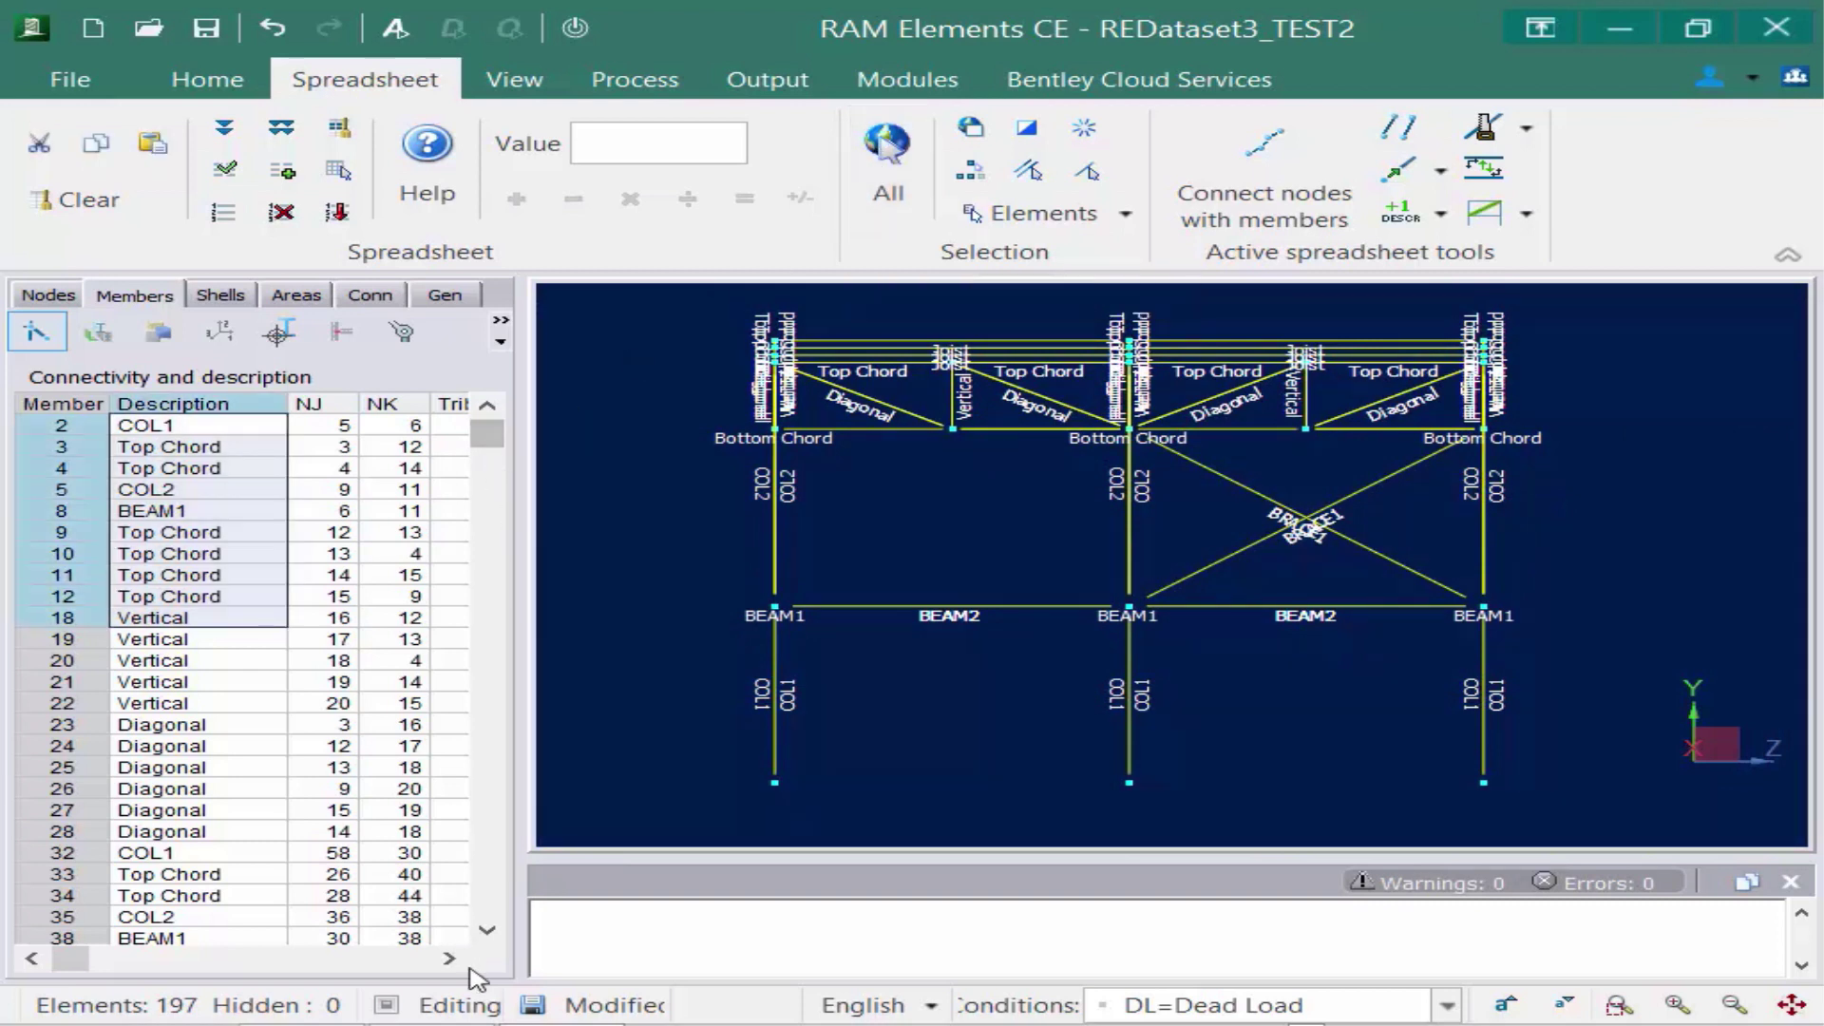
click(488, 931)
drag(488, 931, 486, 937)
scroll(86, 617, up, 2)
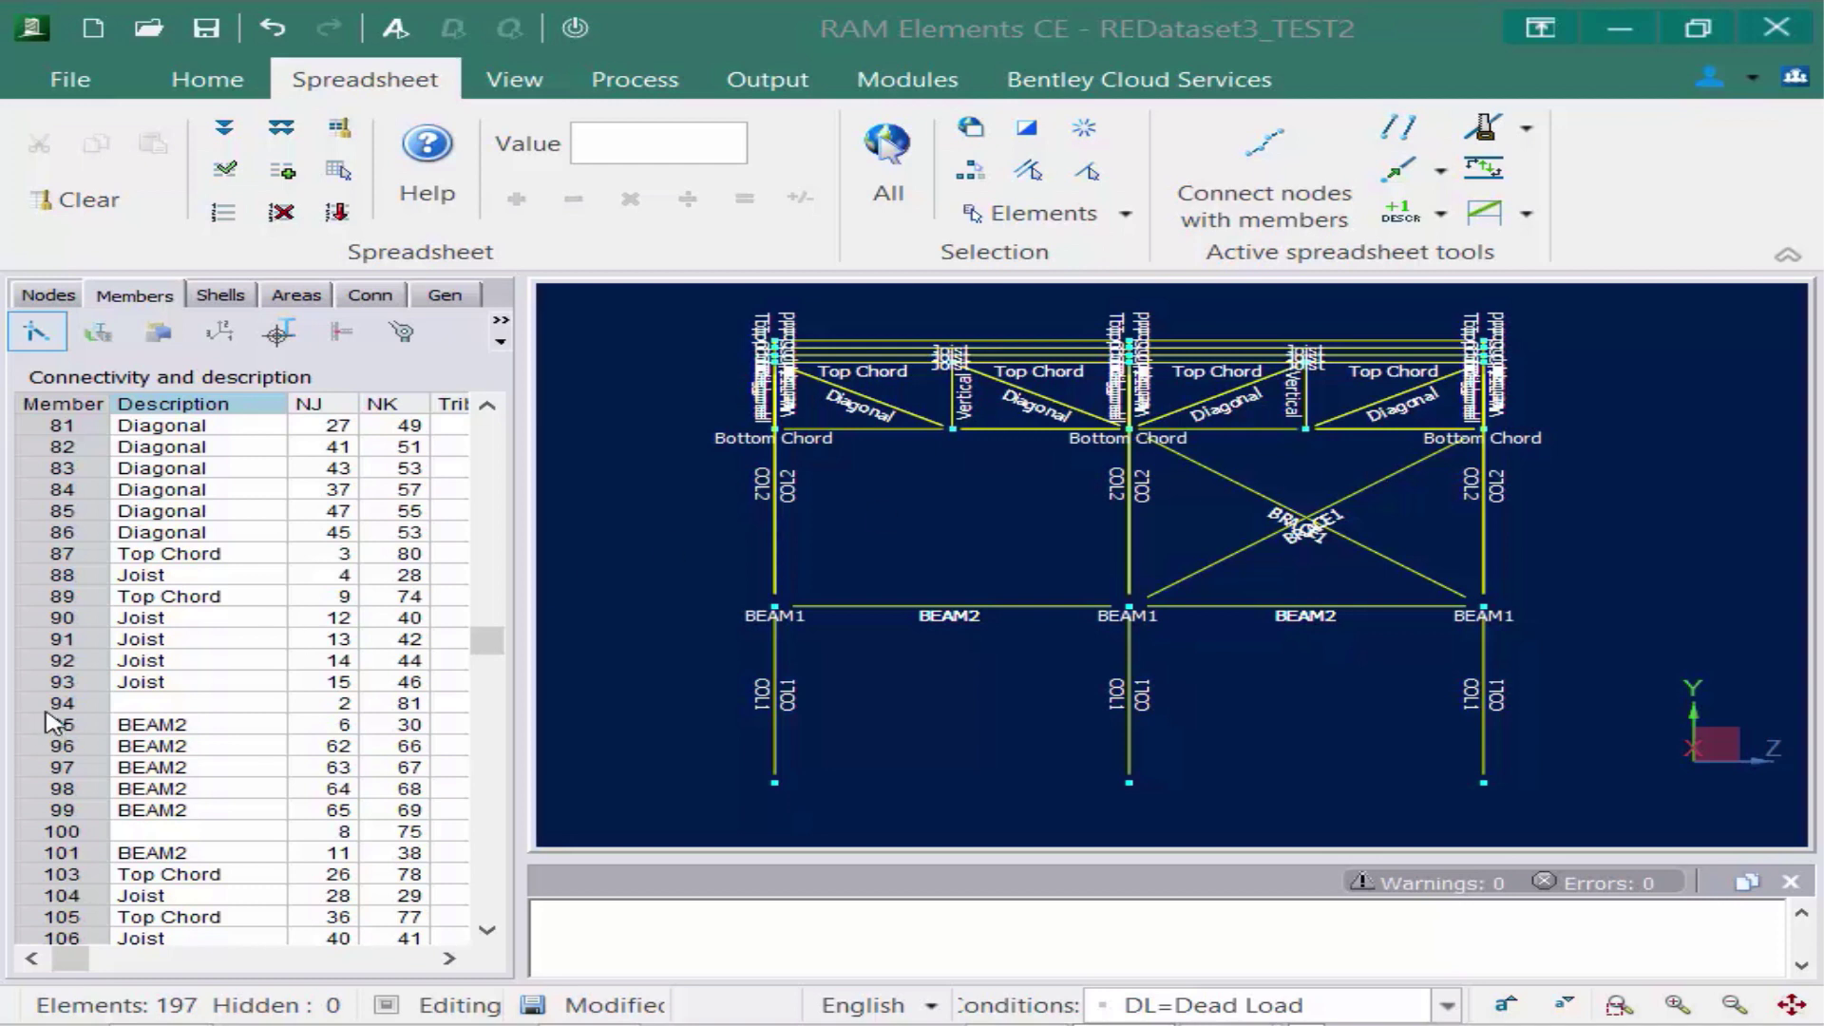
click(172, 837)
scroll(176, 838, down, 7)
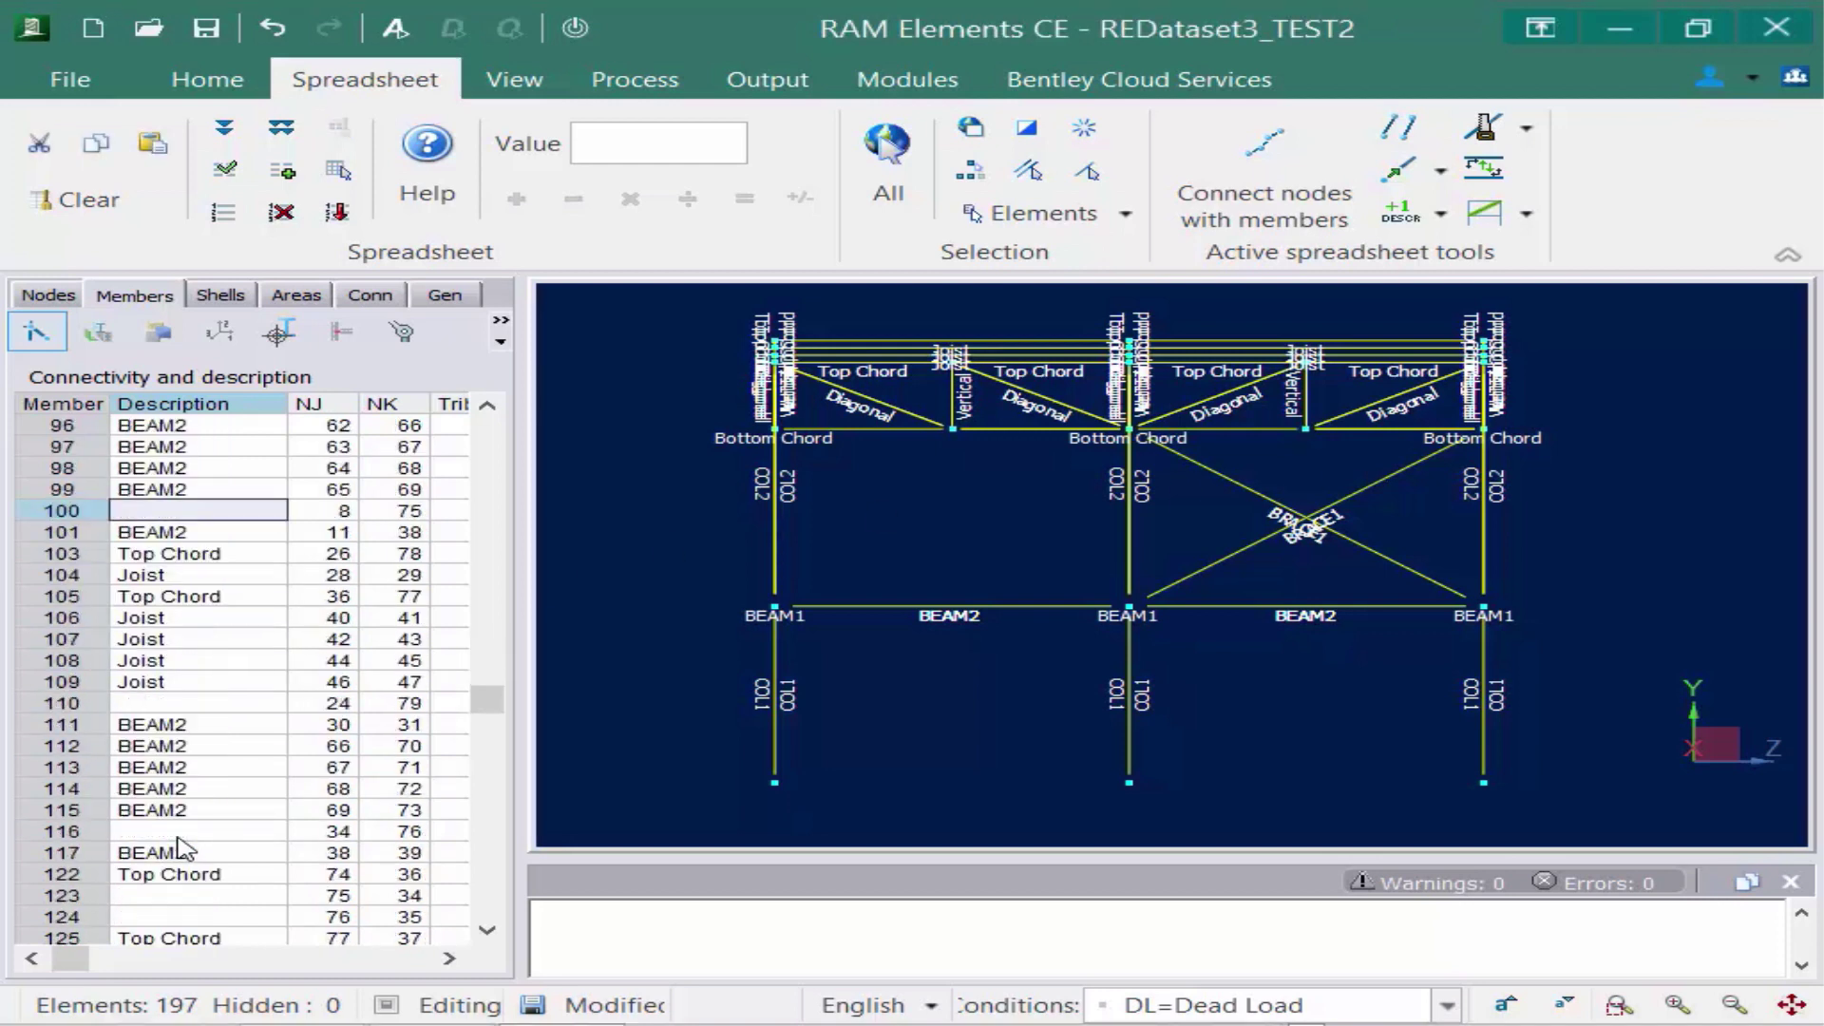
scroll(183, 839, down, 2)
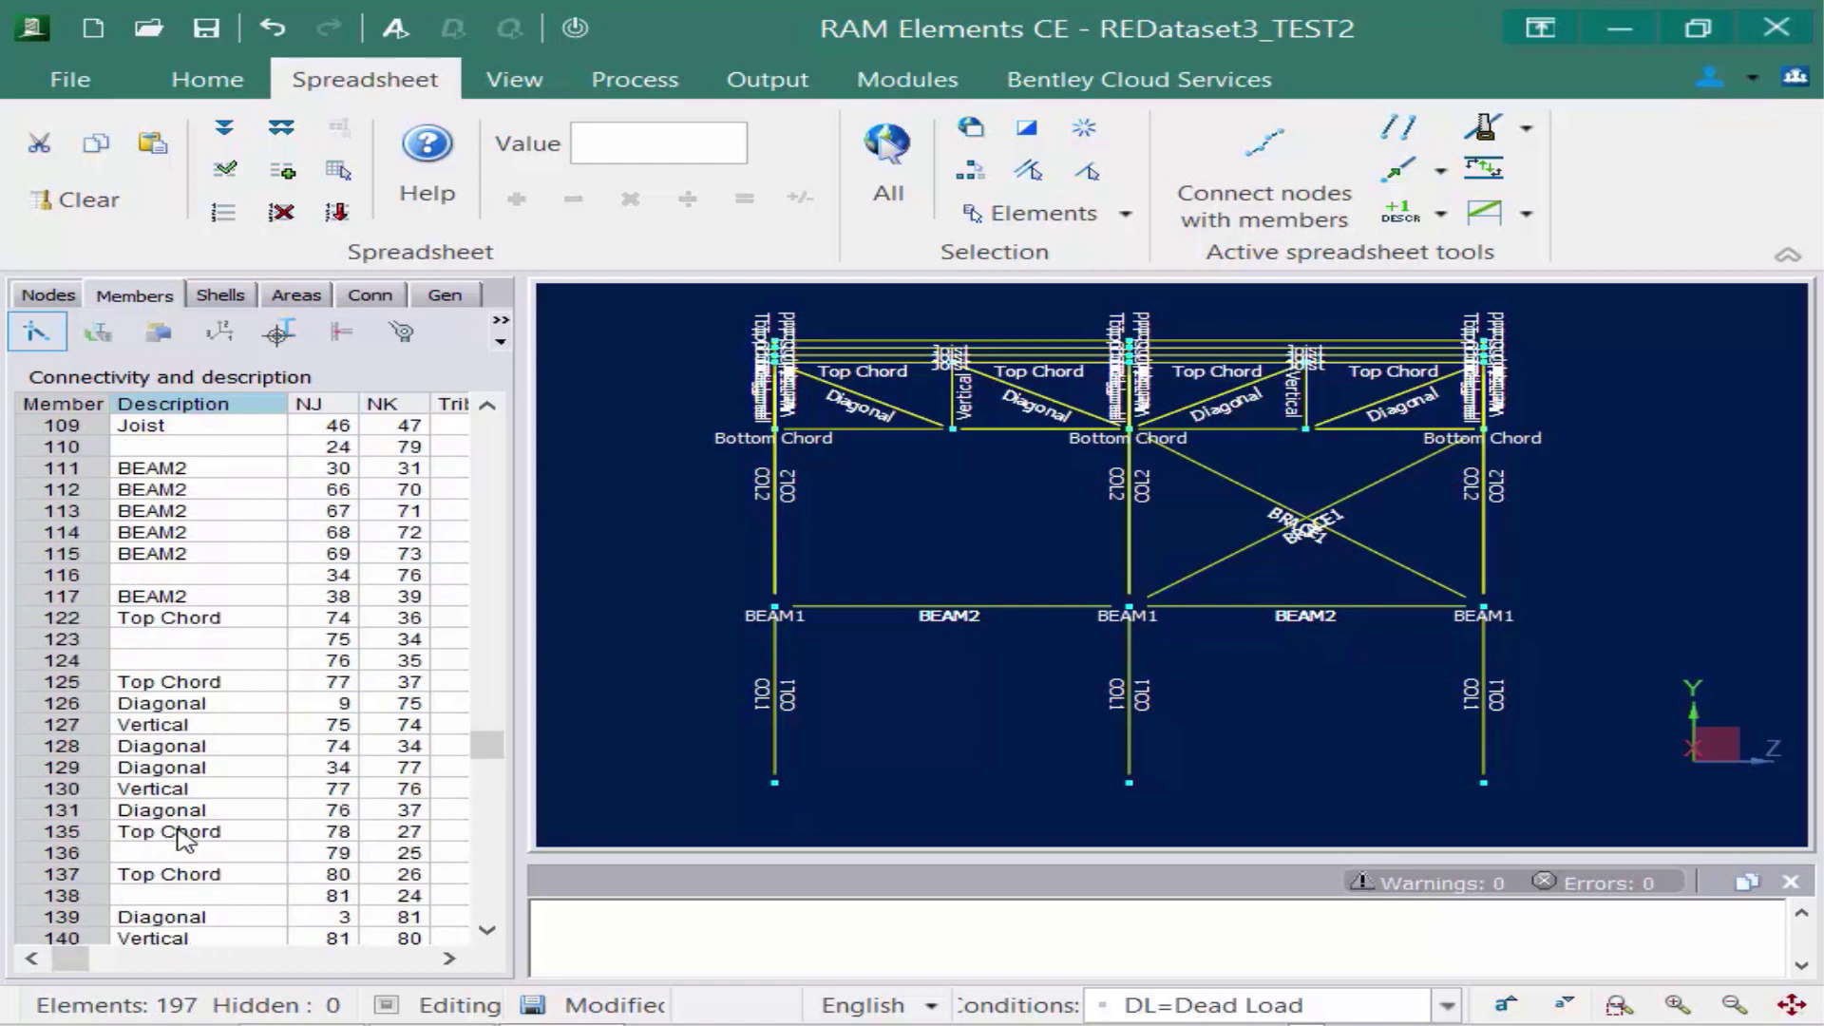
scroll(183, 839, up, 6)
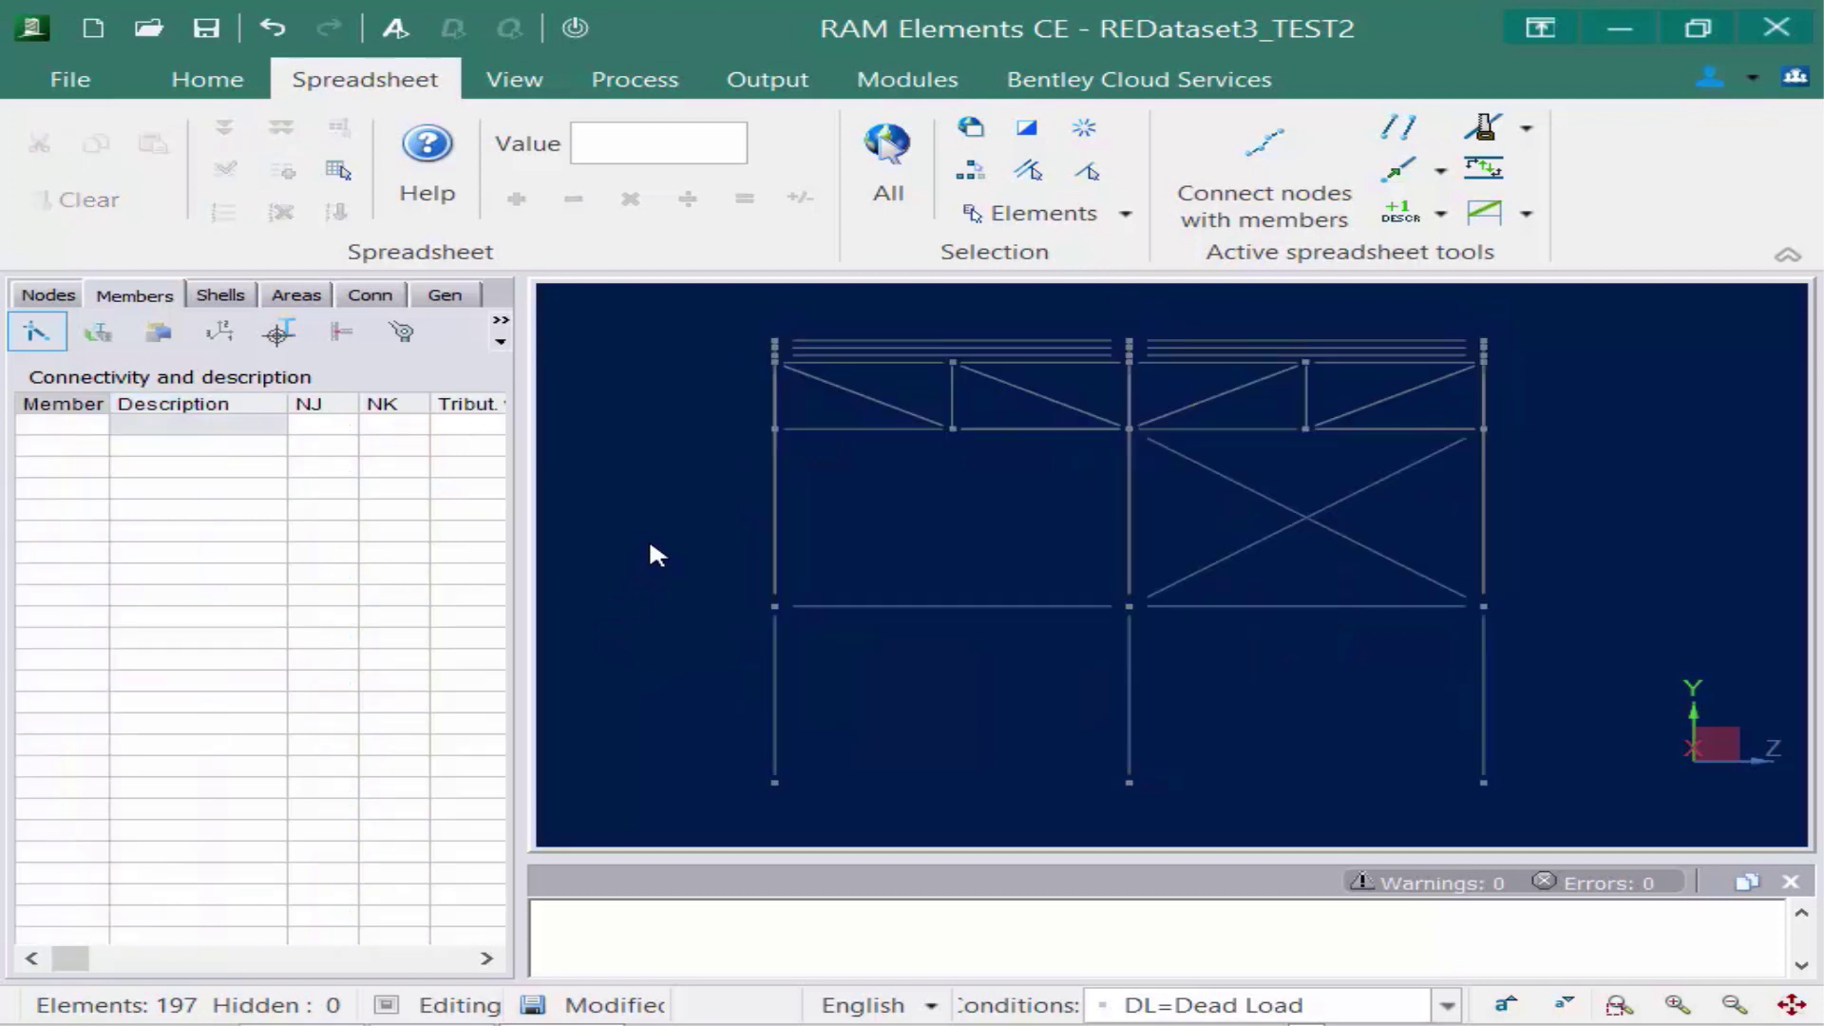
Load member 94 into the empty member list.
click(84, 425)
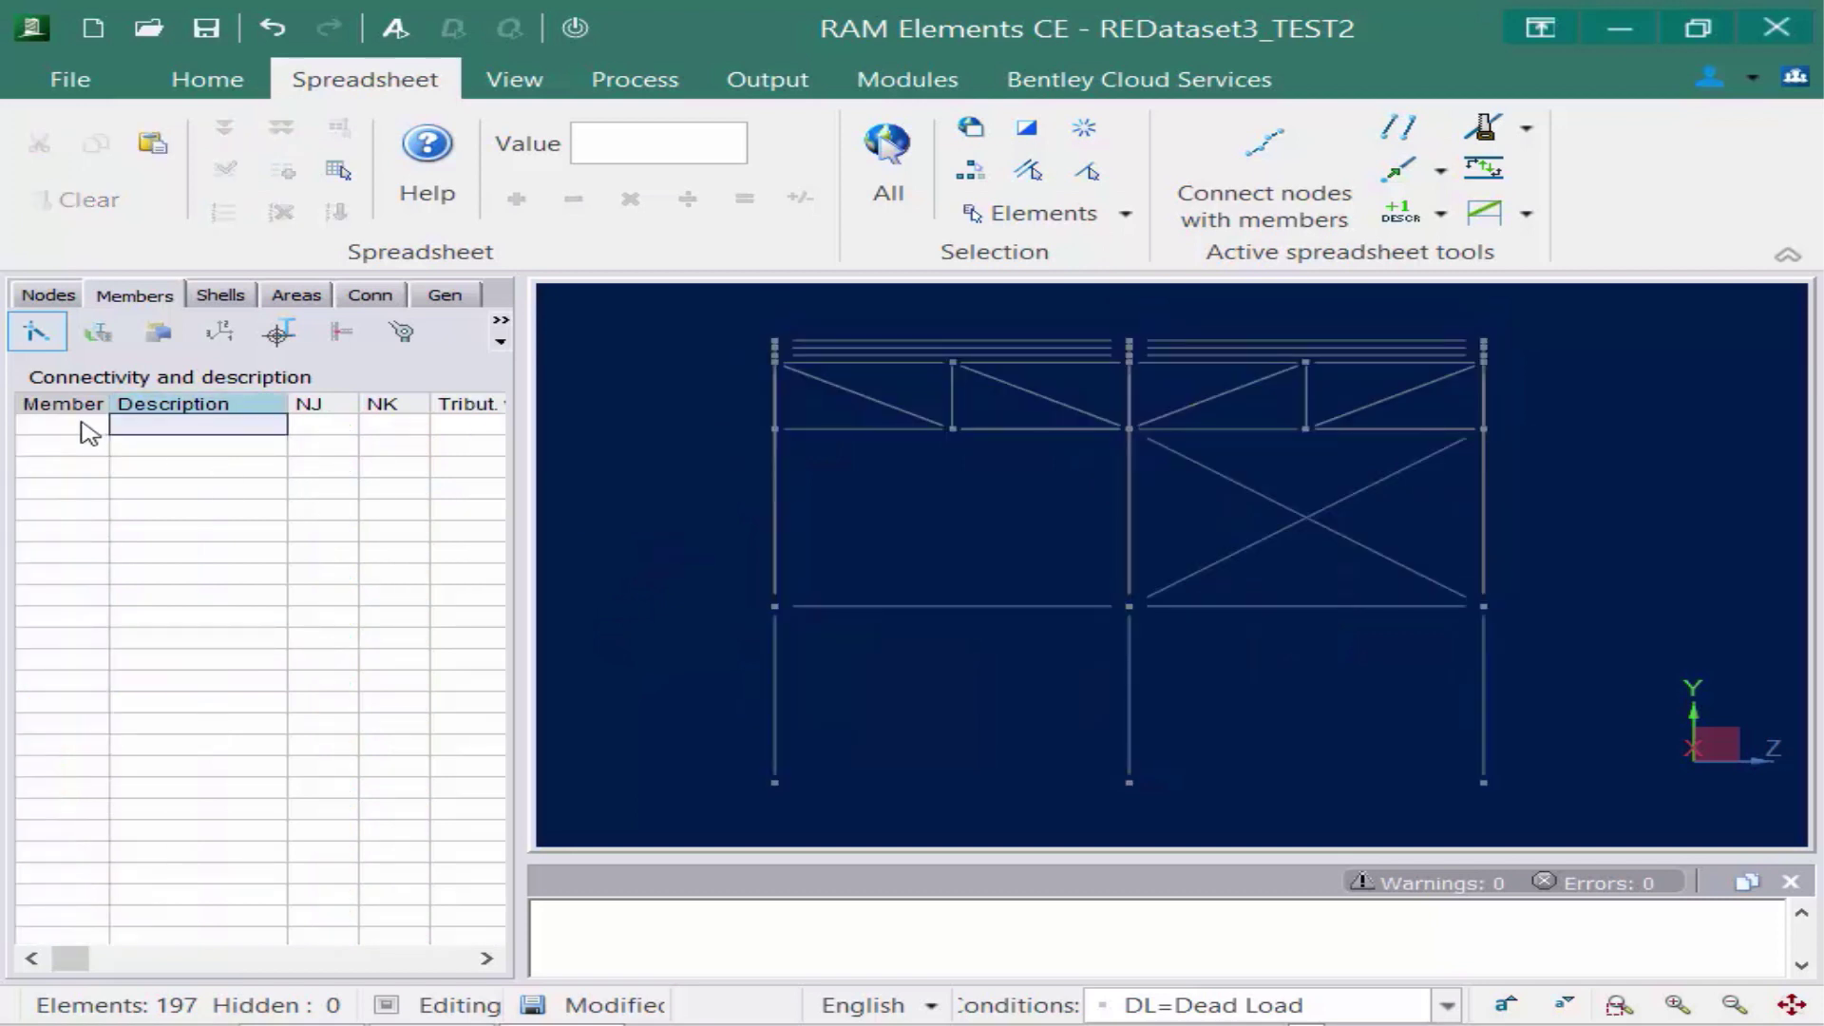
click(89, 433)
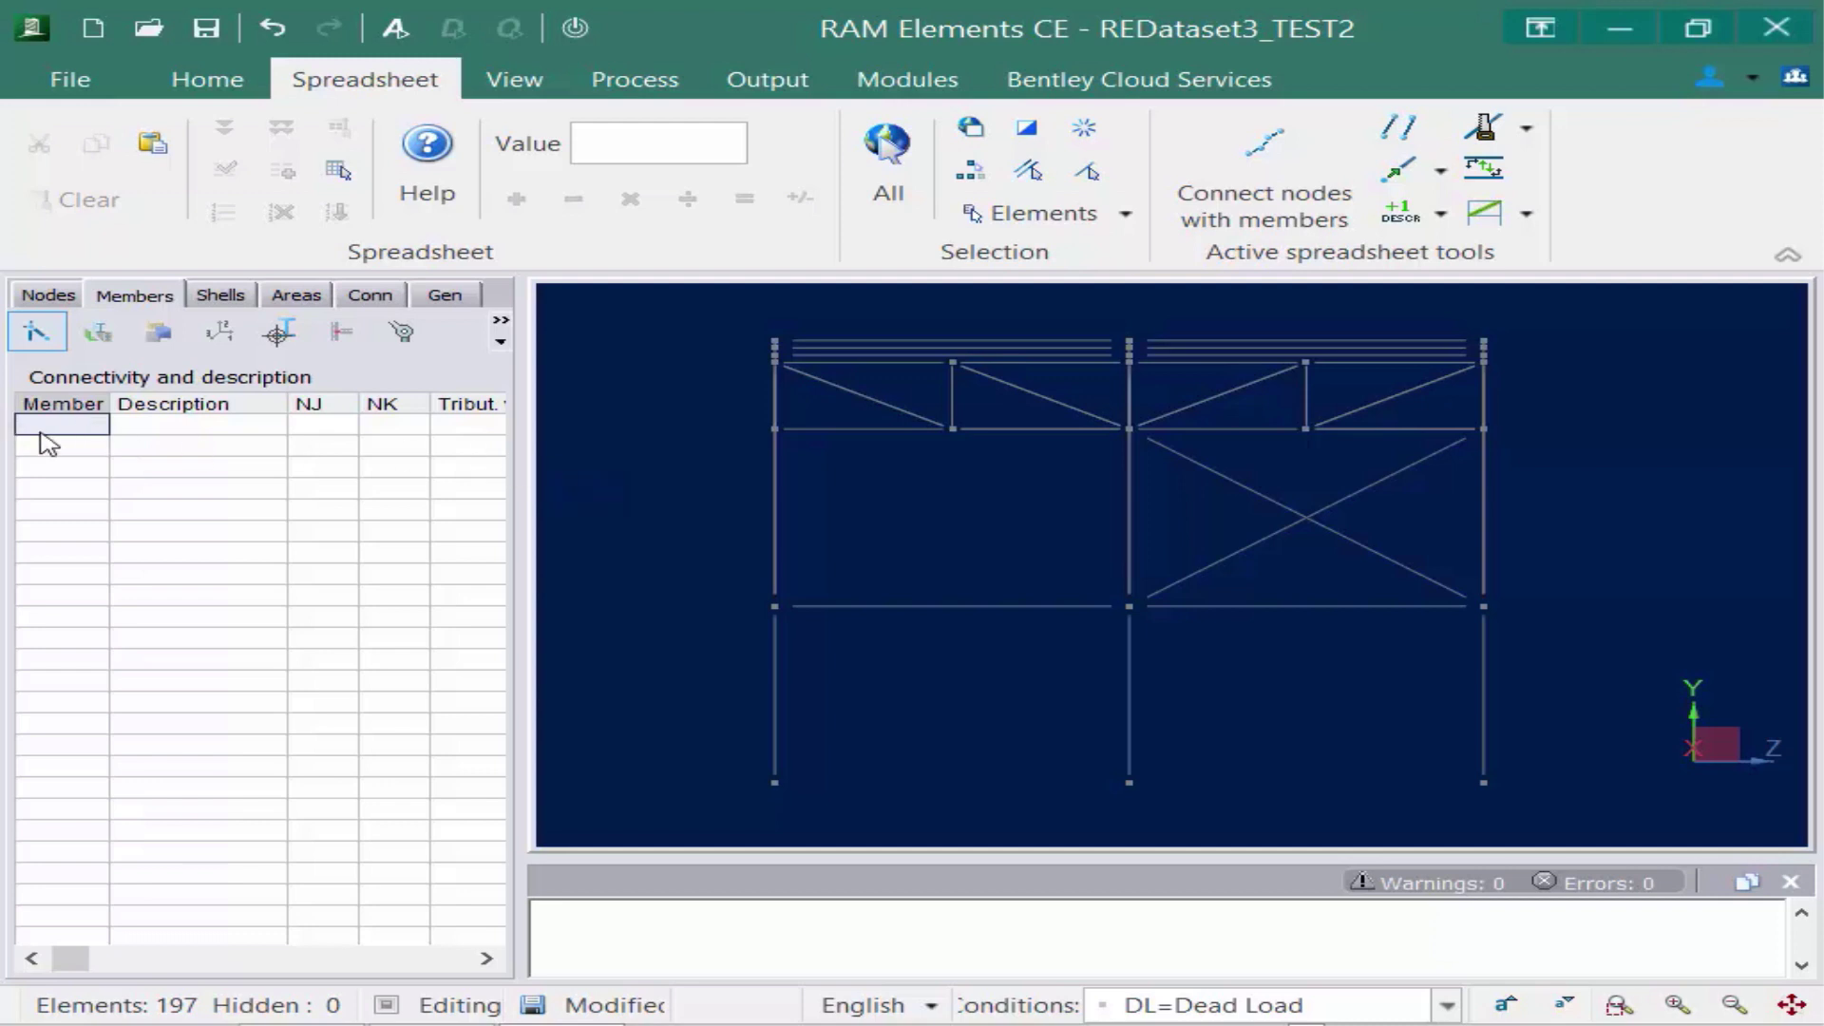
text(94)
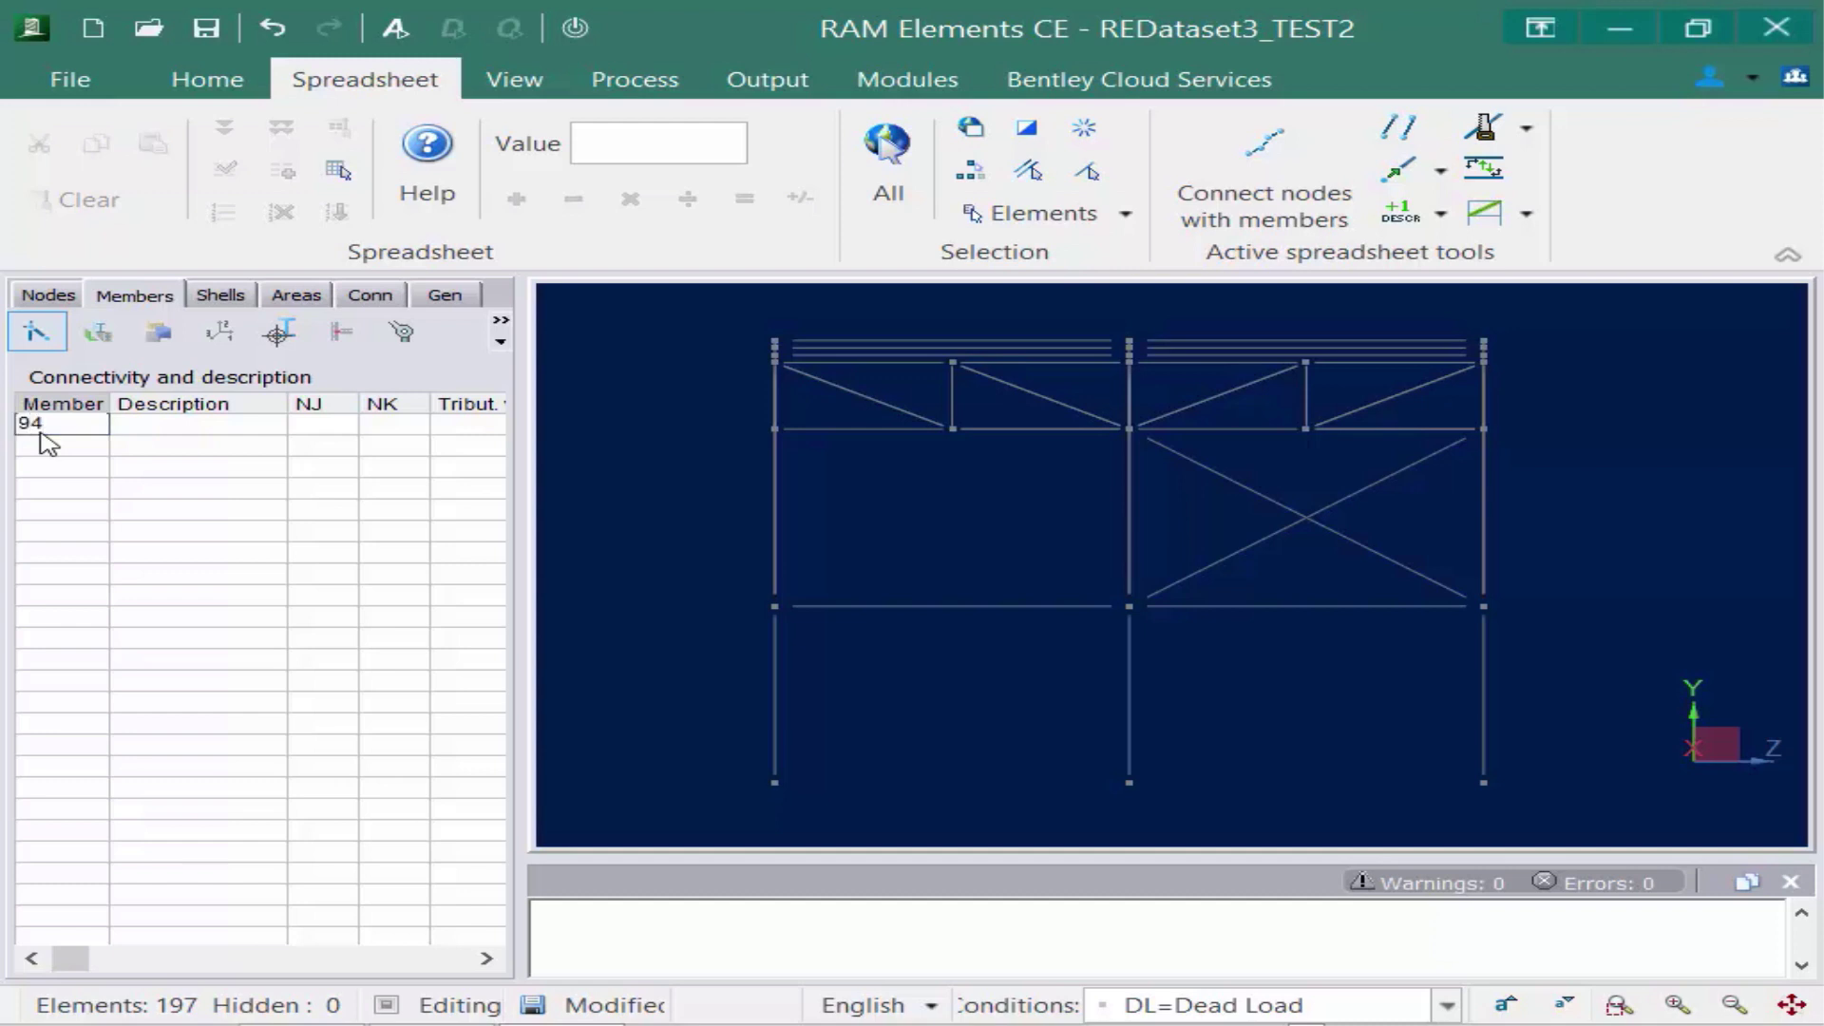
key(Return)
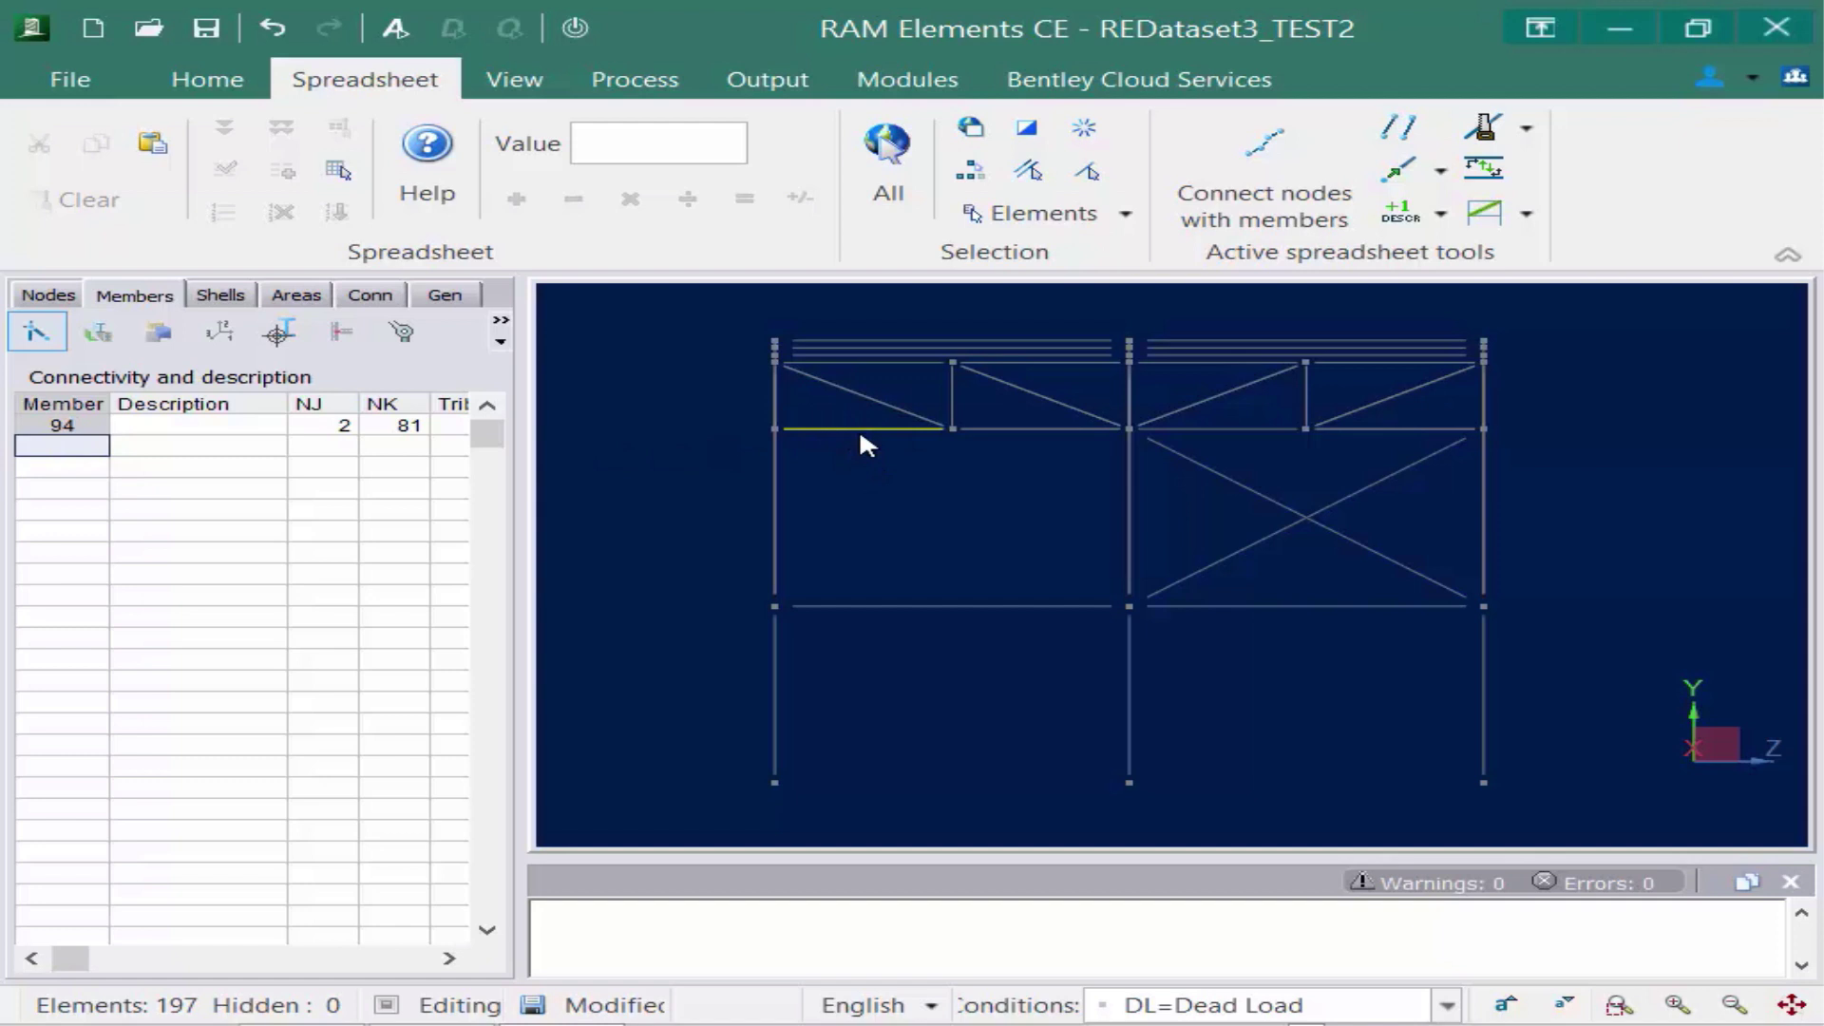
Fill Bottom Chord into members 94, 100, 110, 116, 123, 124, 136 and 138.
drag(891, 478, 844, 390)
click(900, 469)
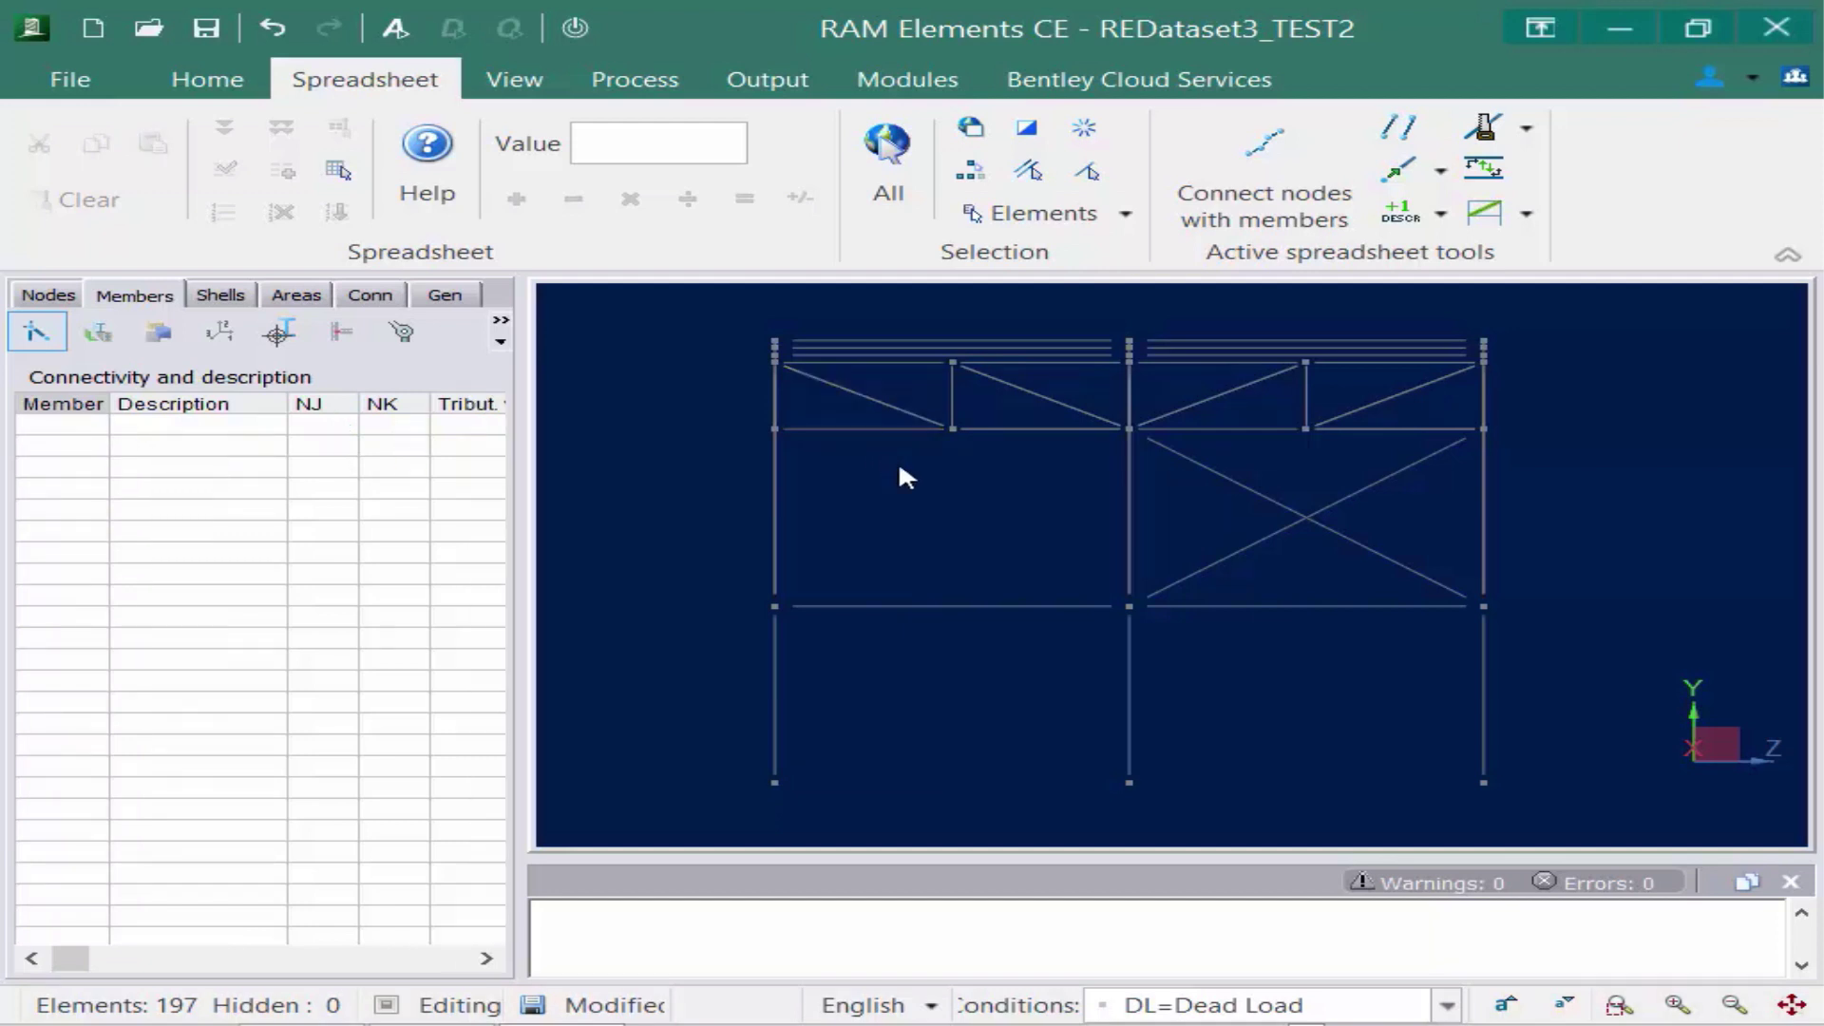
click(848, 449)
click(1006, 420)
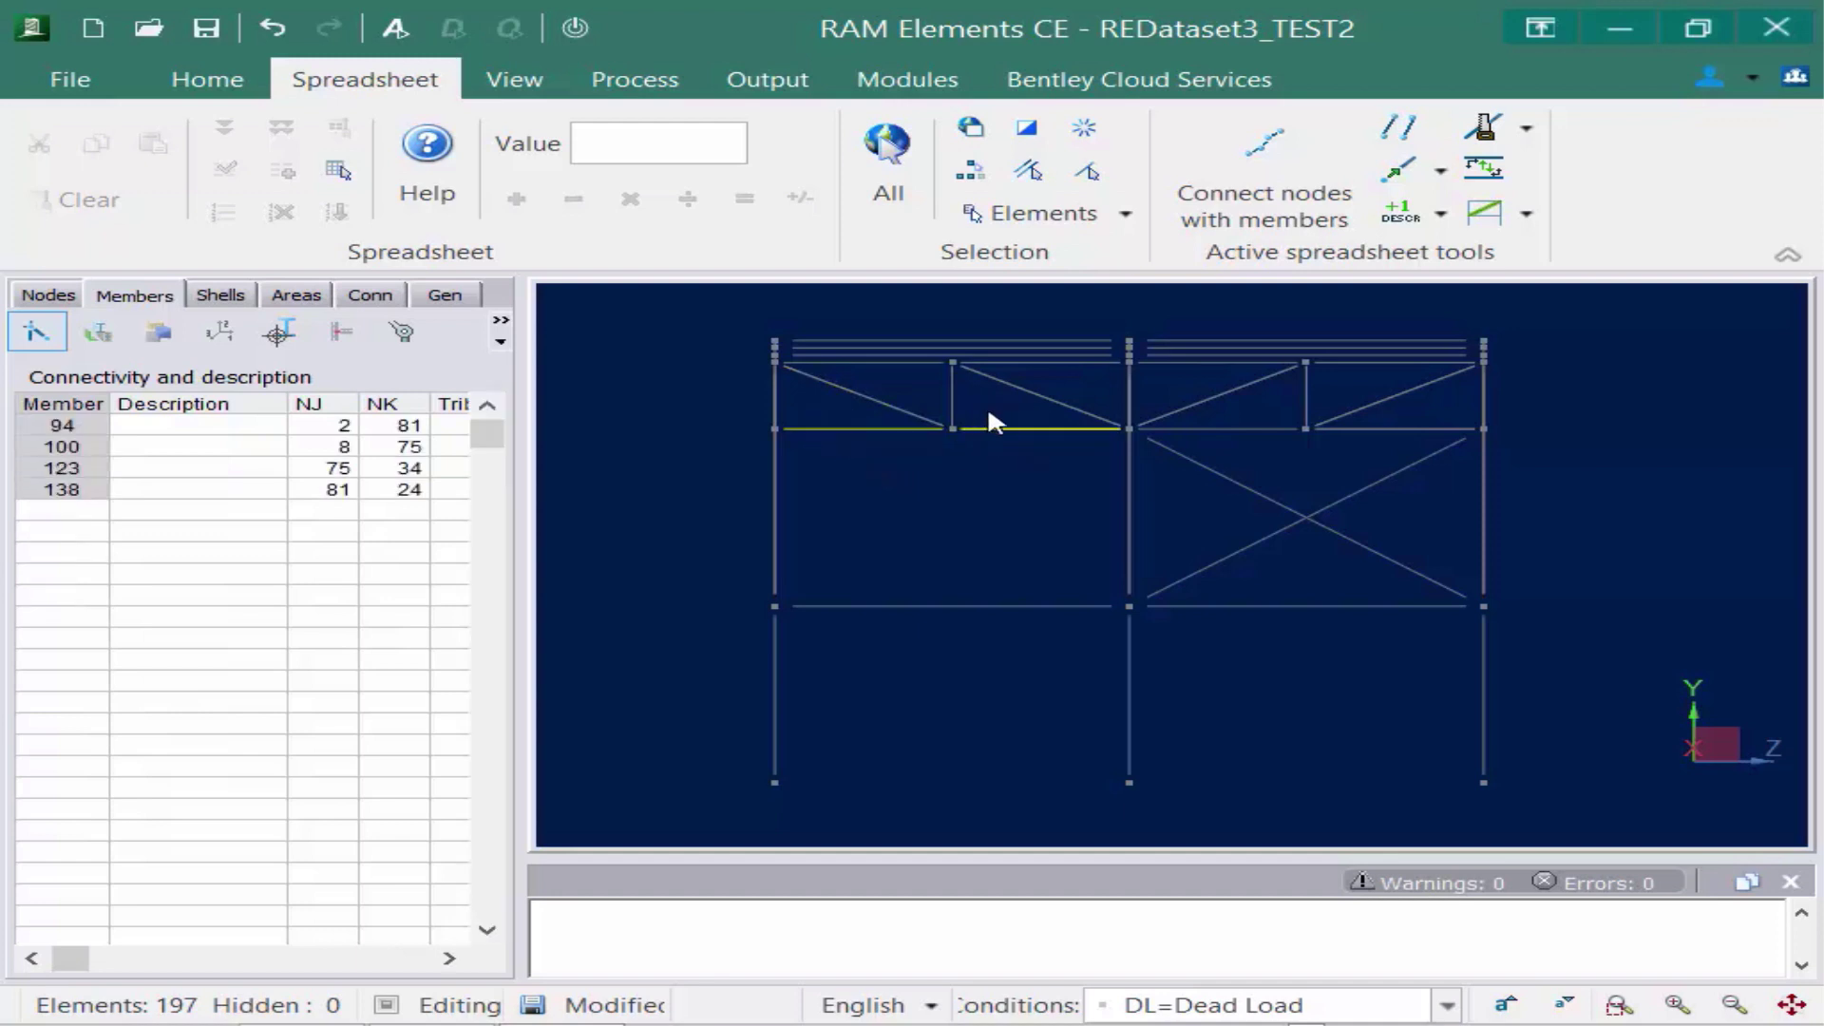
click(1291, 433)
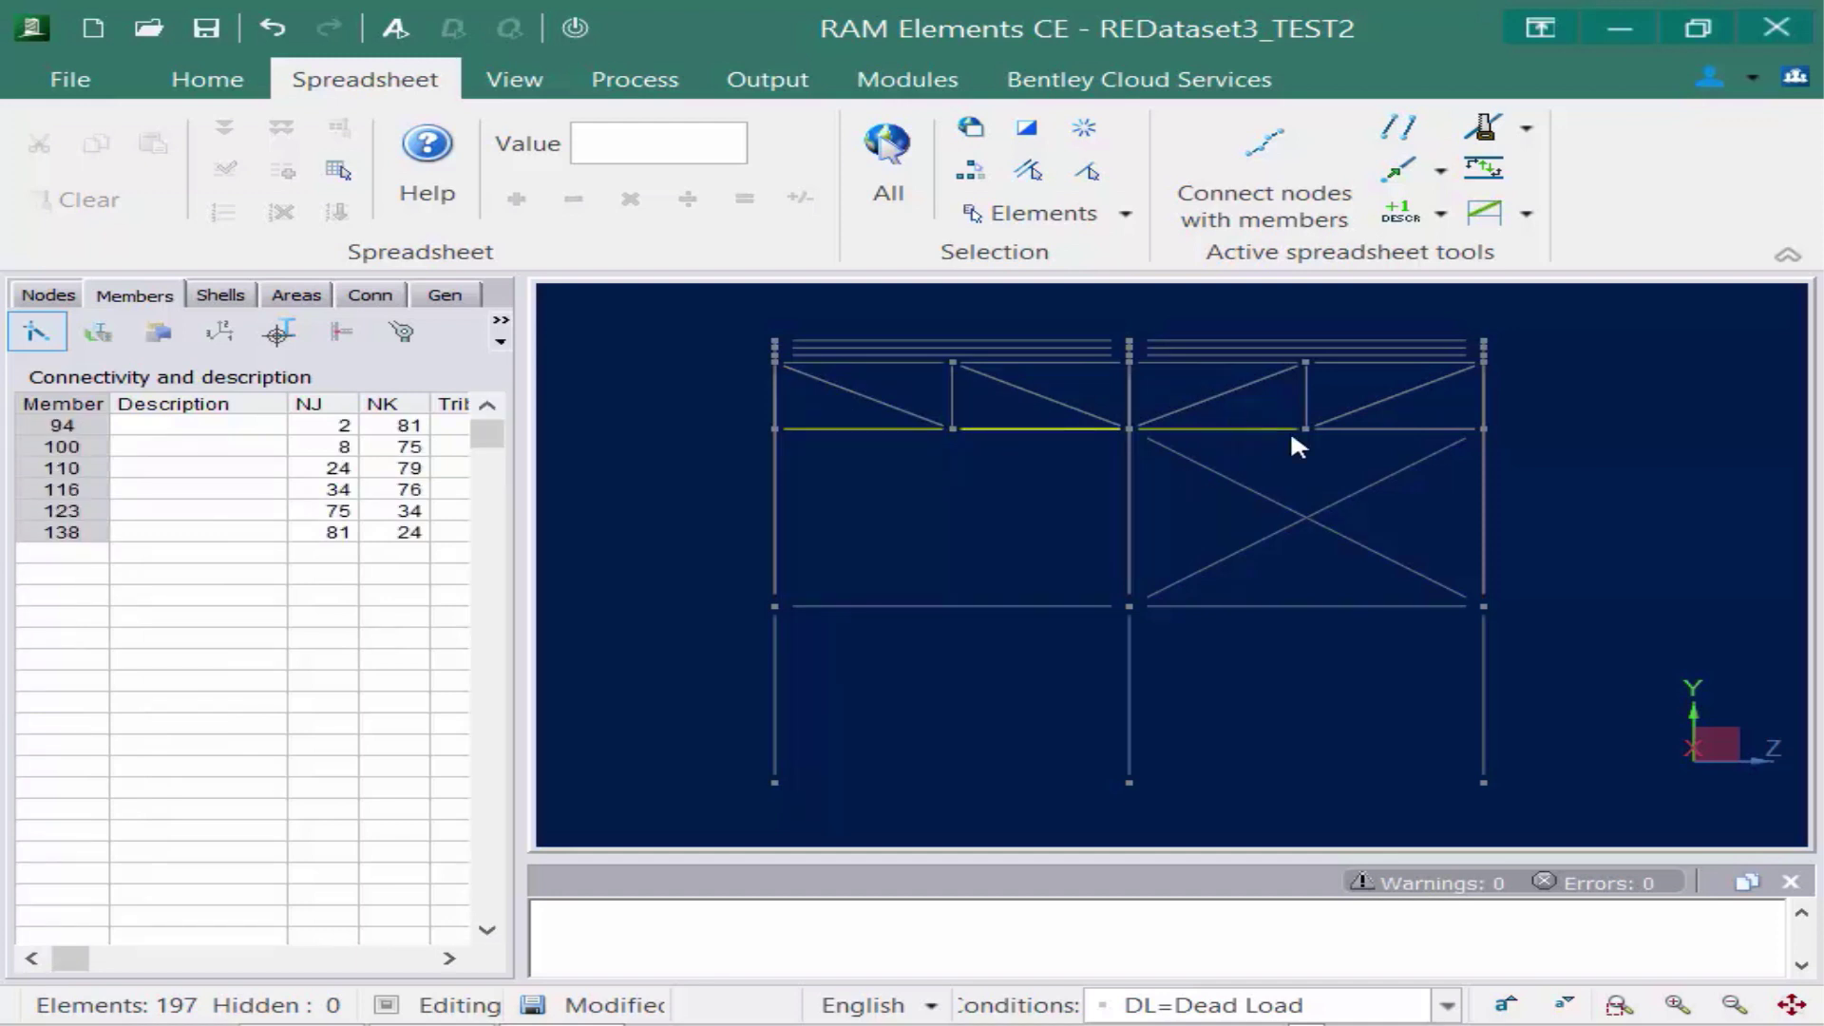
click(1383, 427)
click(190, 425)
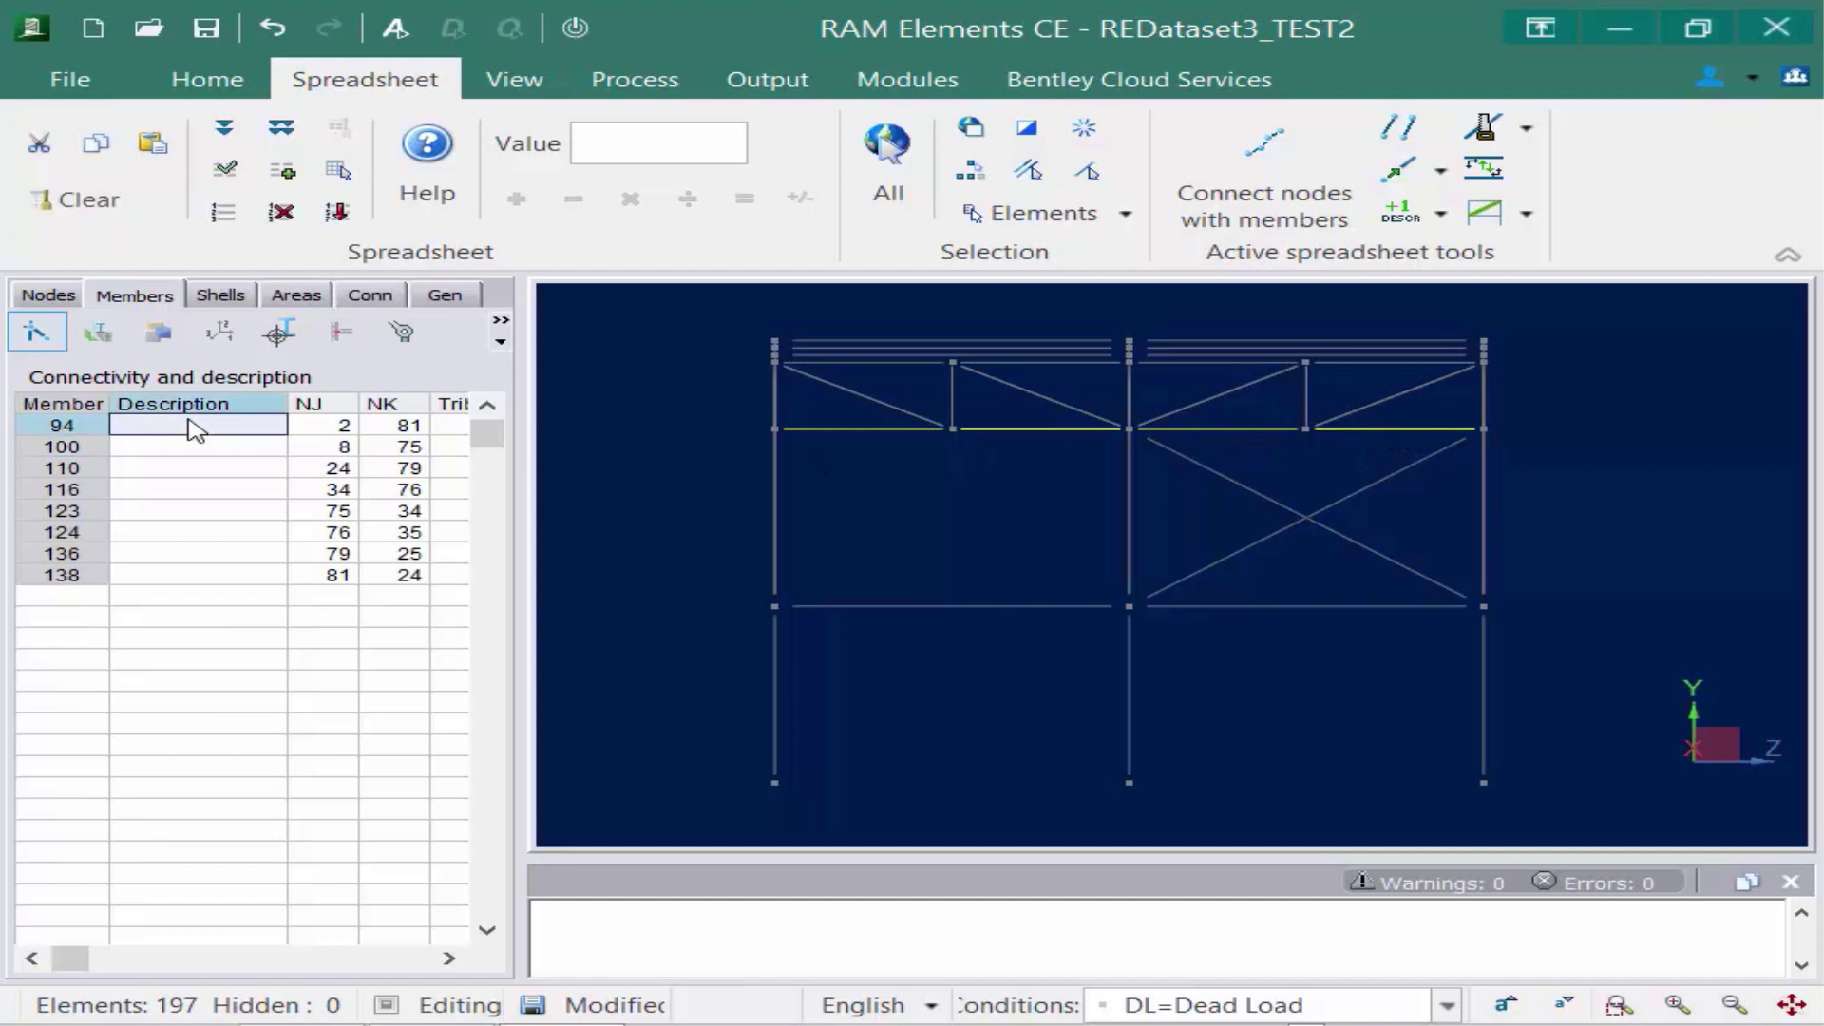
text(Bottom )
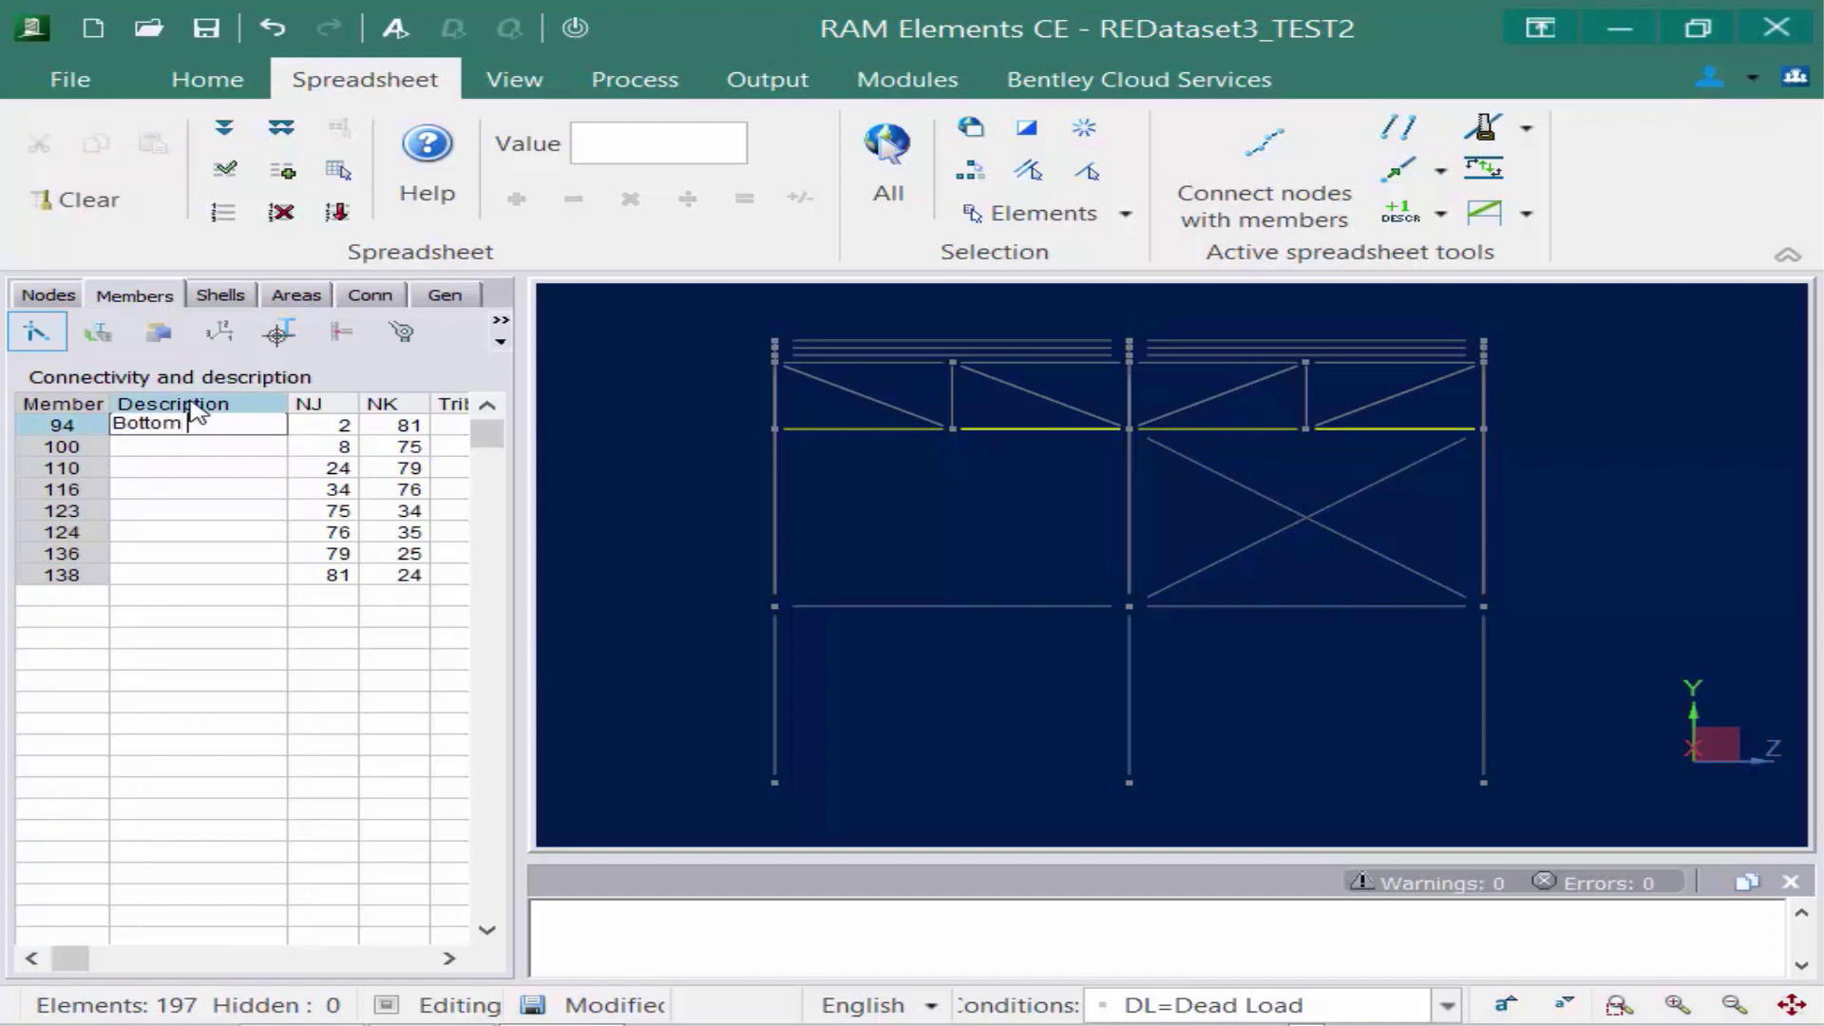
text(Chord)
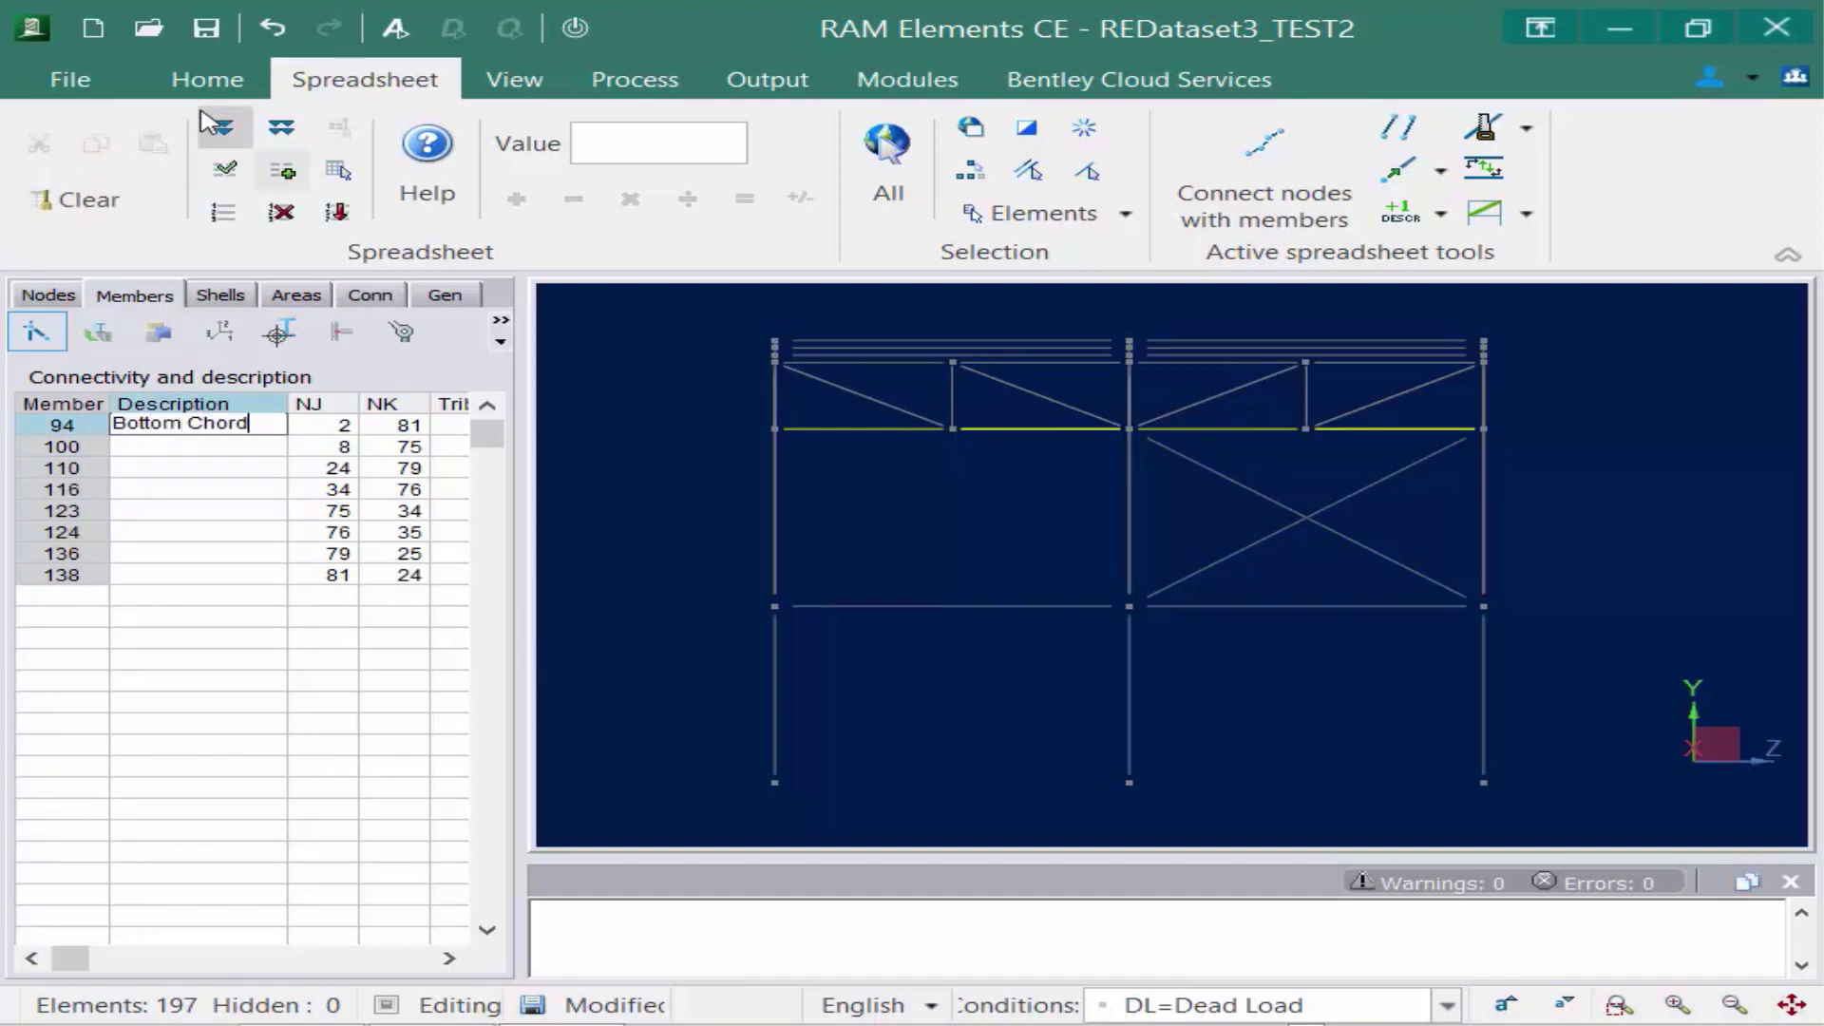
click(210, 129)
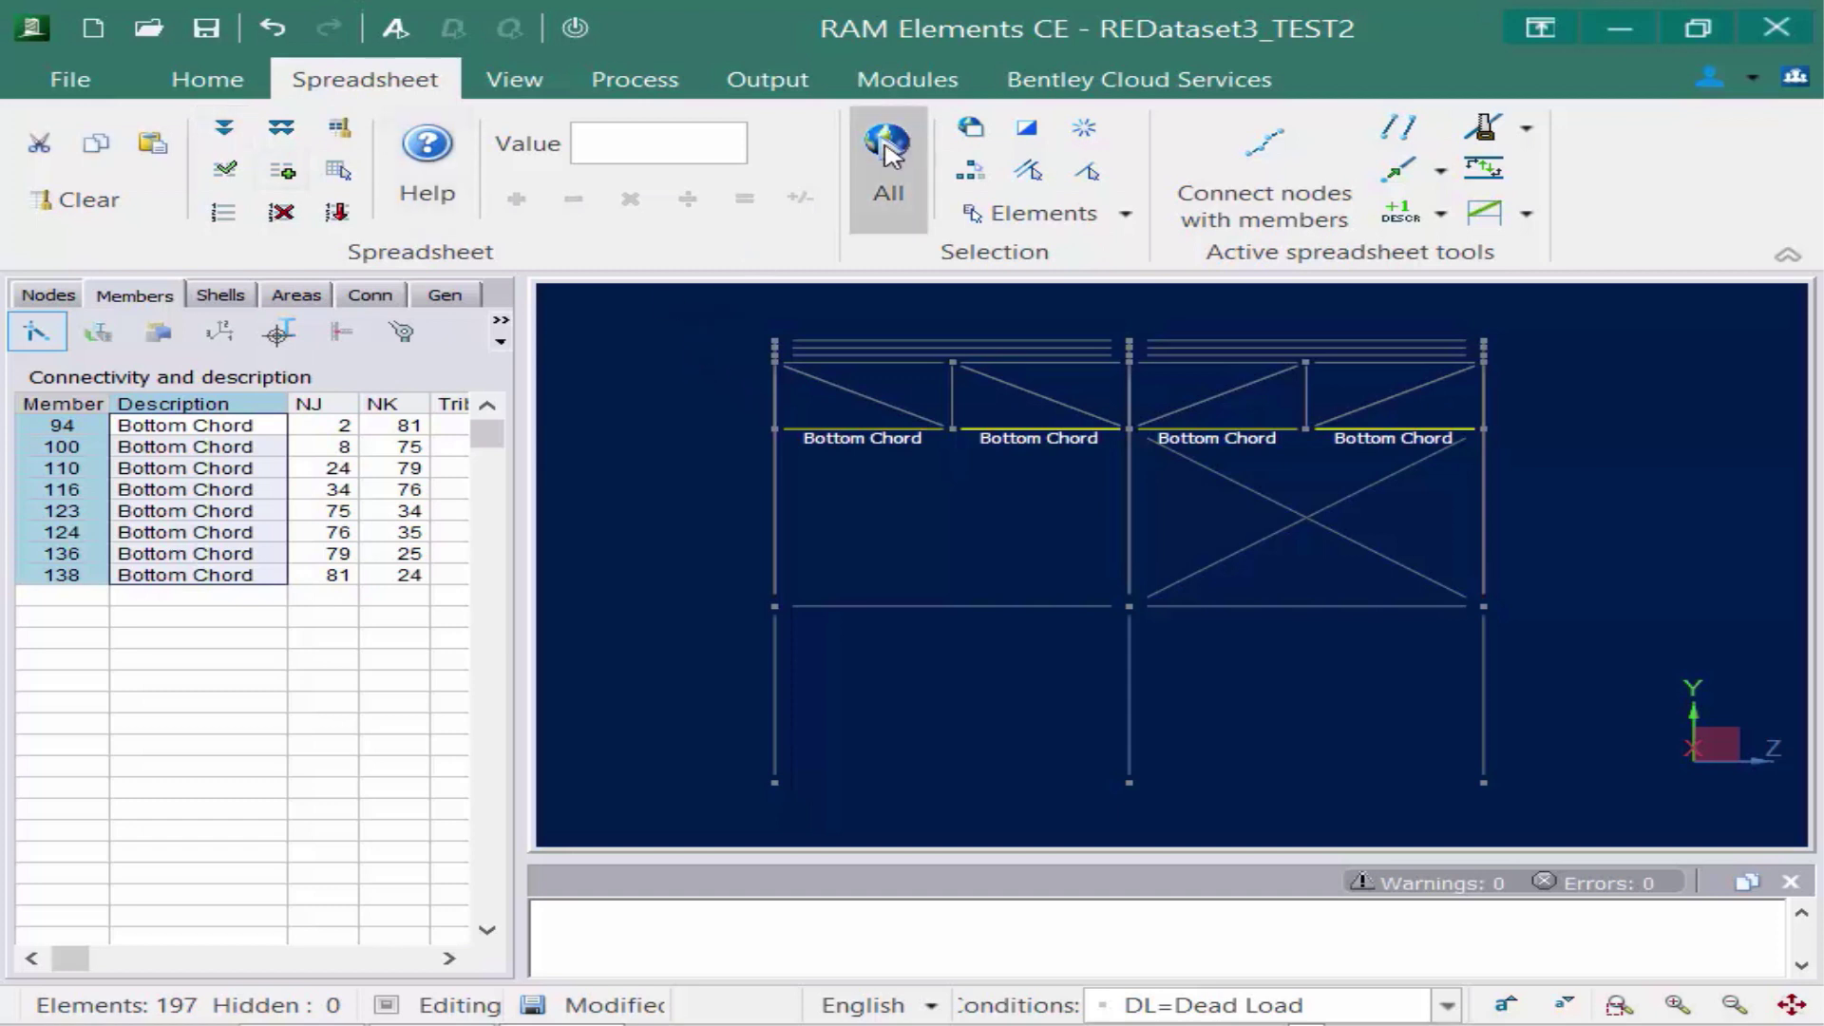
click(888, 152)
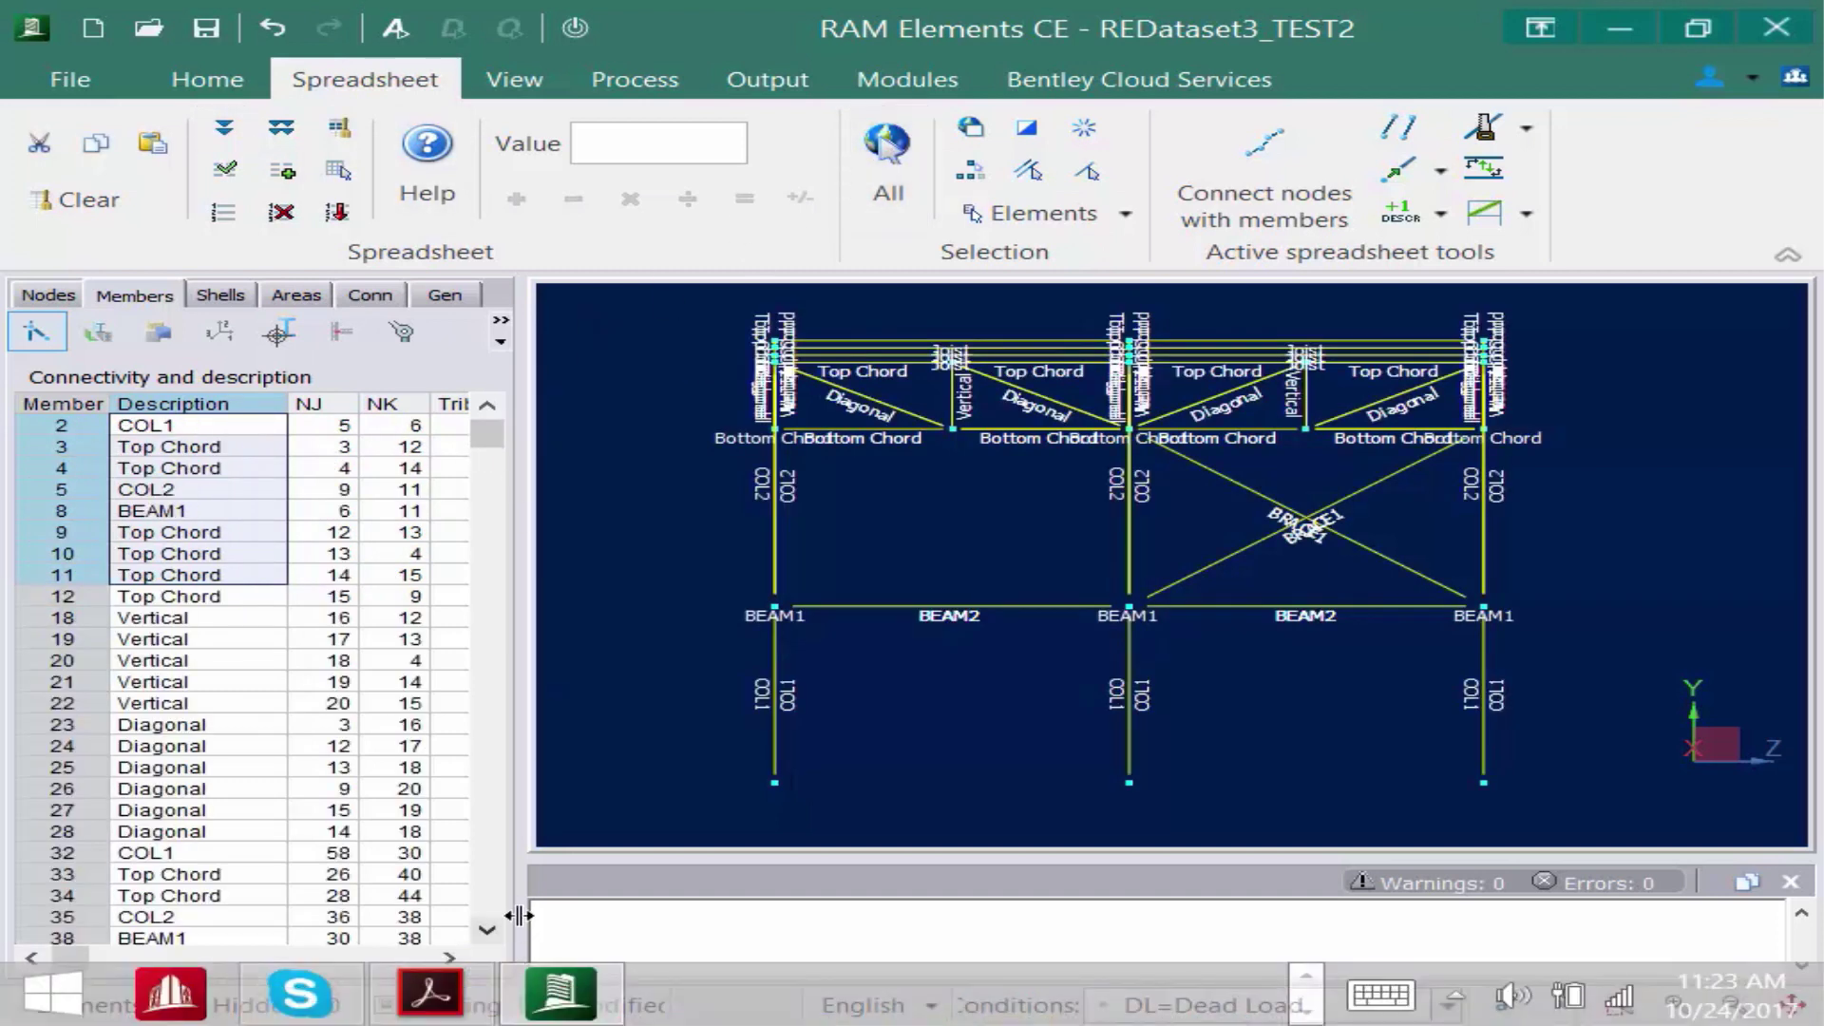
Scroll through the Members table to confirm no blank descriptions remain, then deselect everything.
click(487, 931)
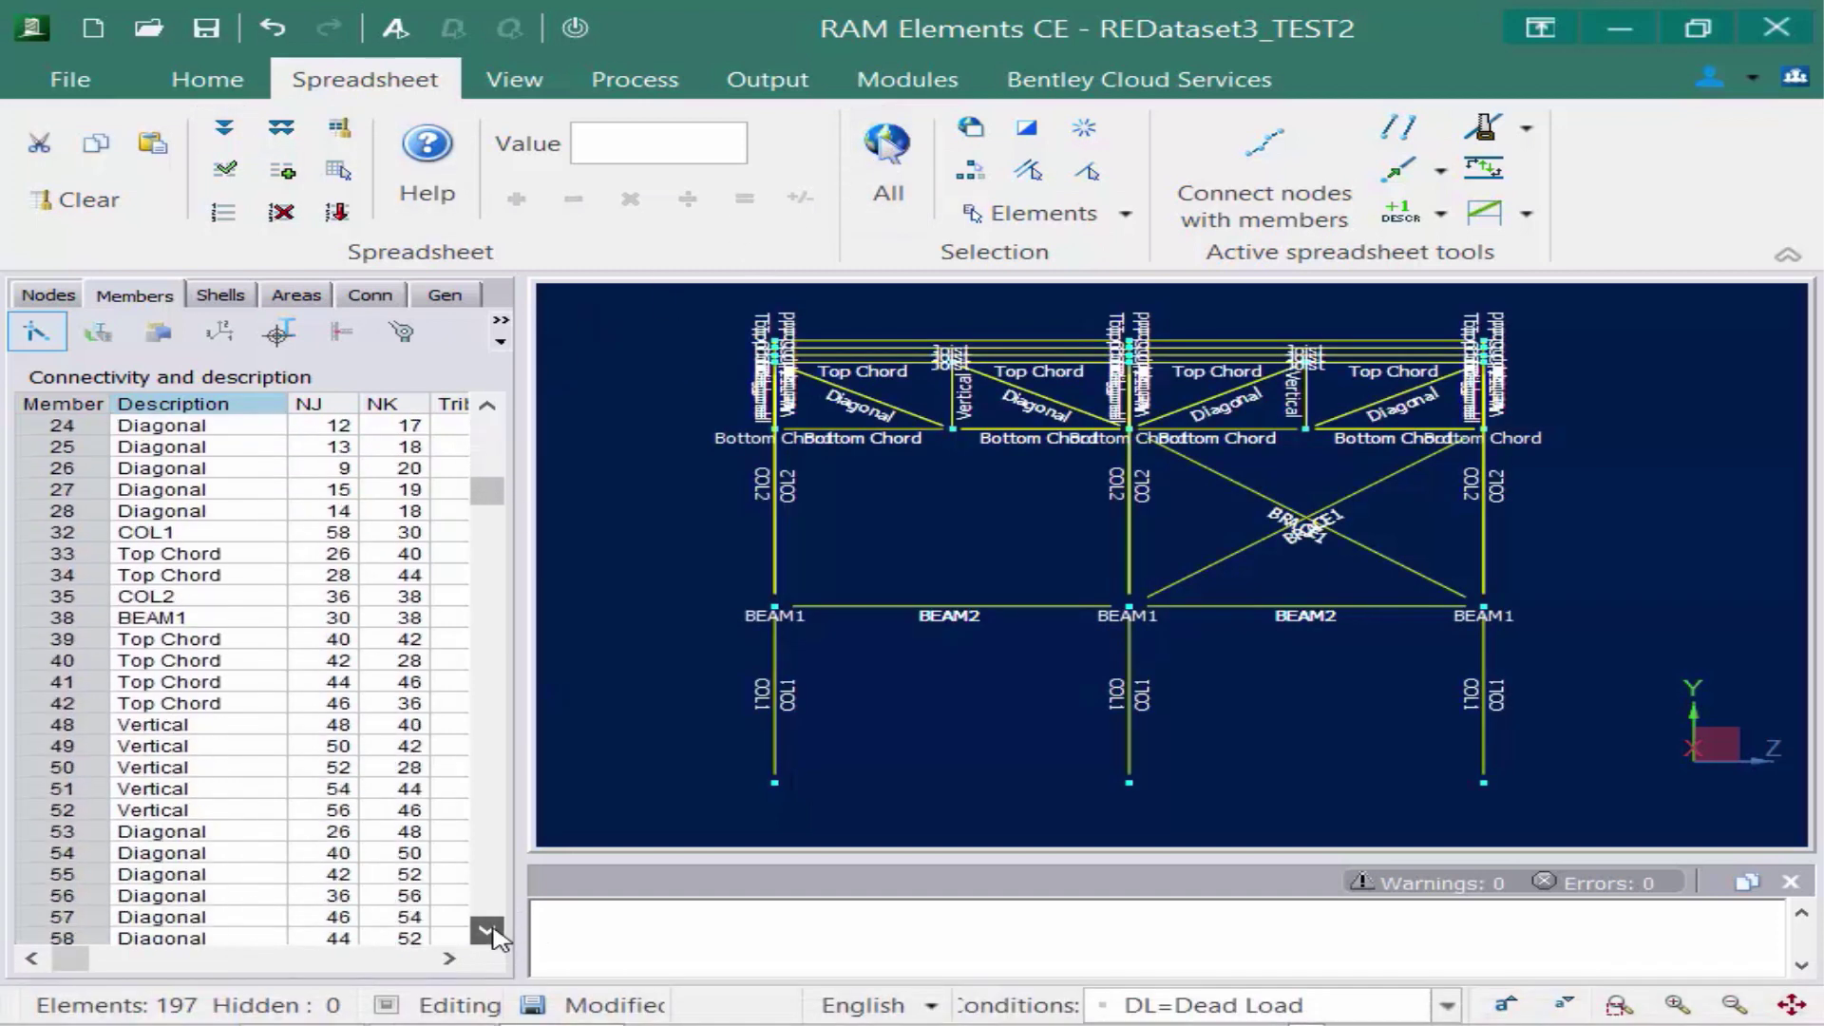
drag(486, 931, 486, 931)
drag(489, 836, 489, 432)
click(646, 448)
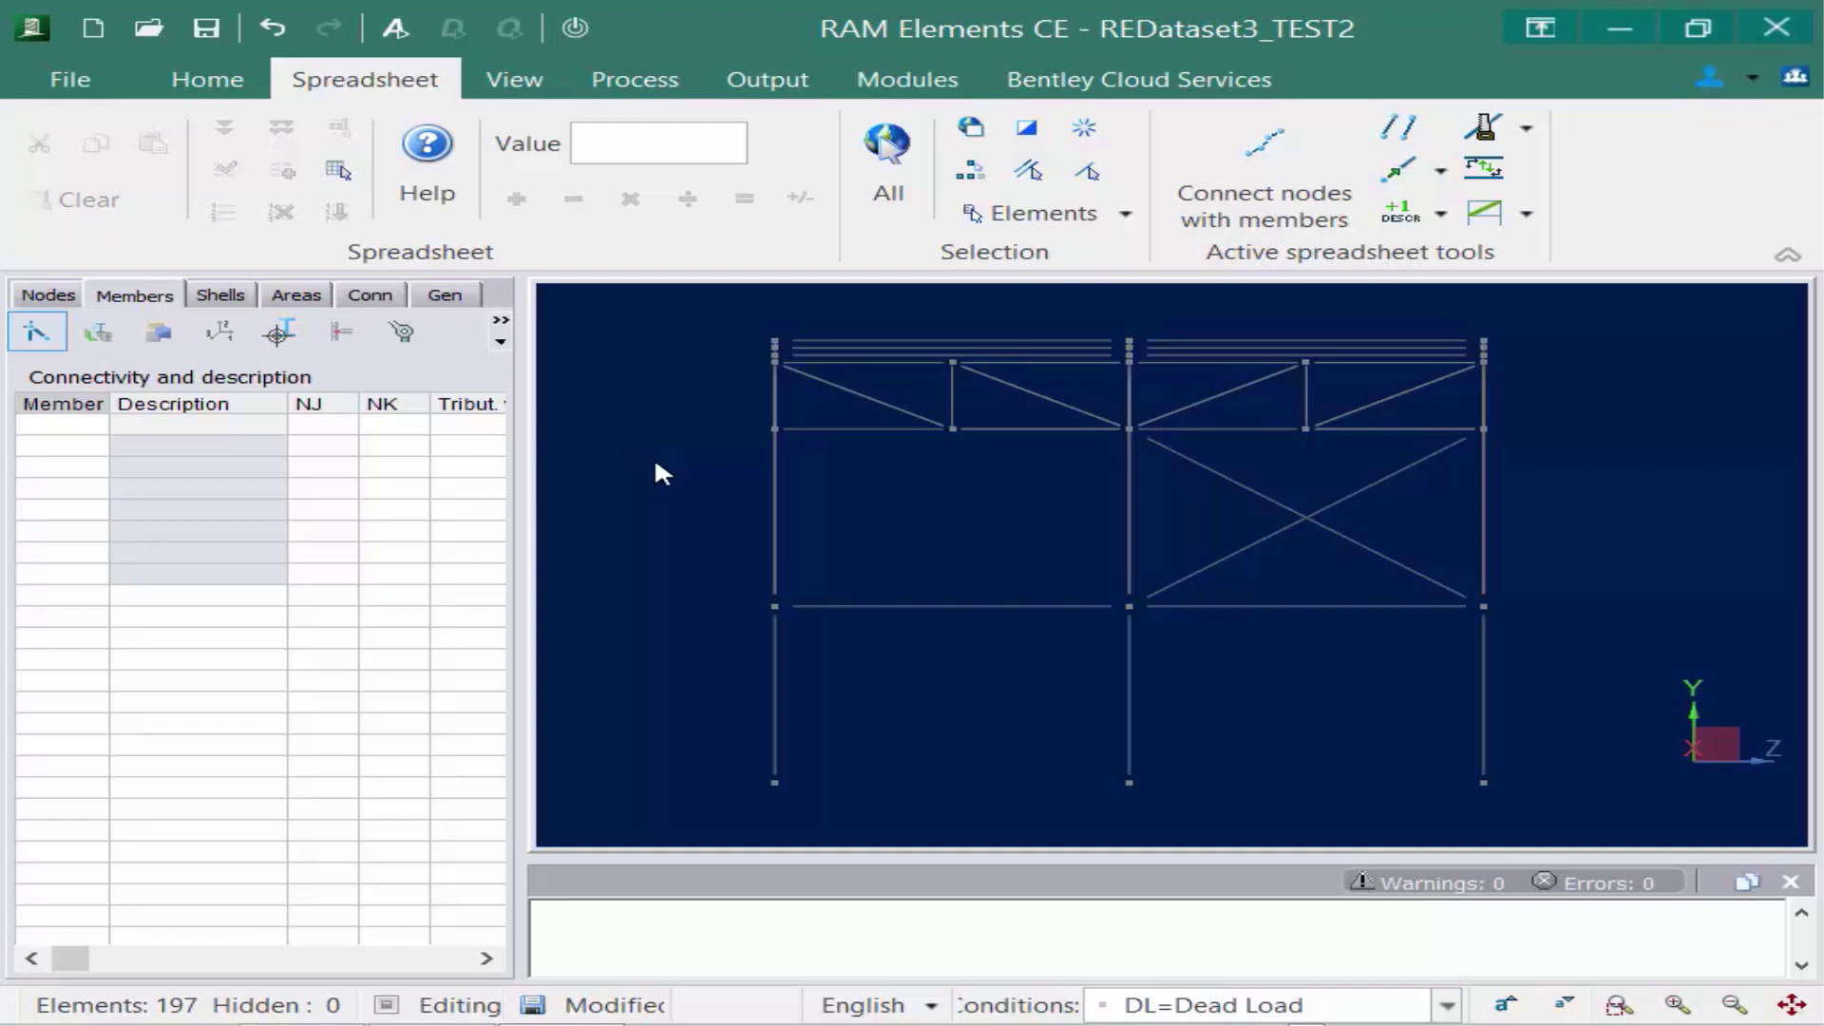
Select all BEAM2 floor beams by description and orbit the frame into 3-D.
click(951, 607)
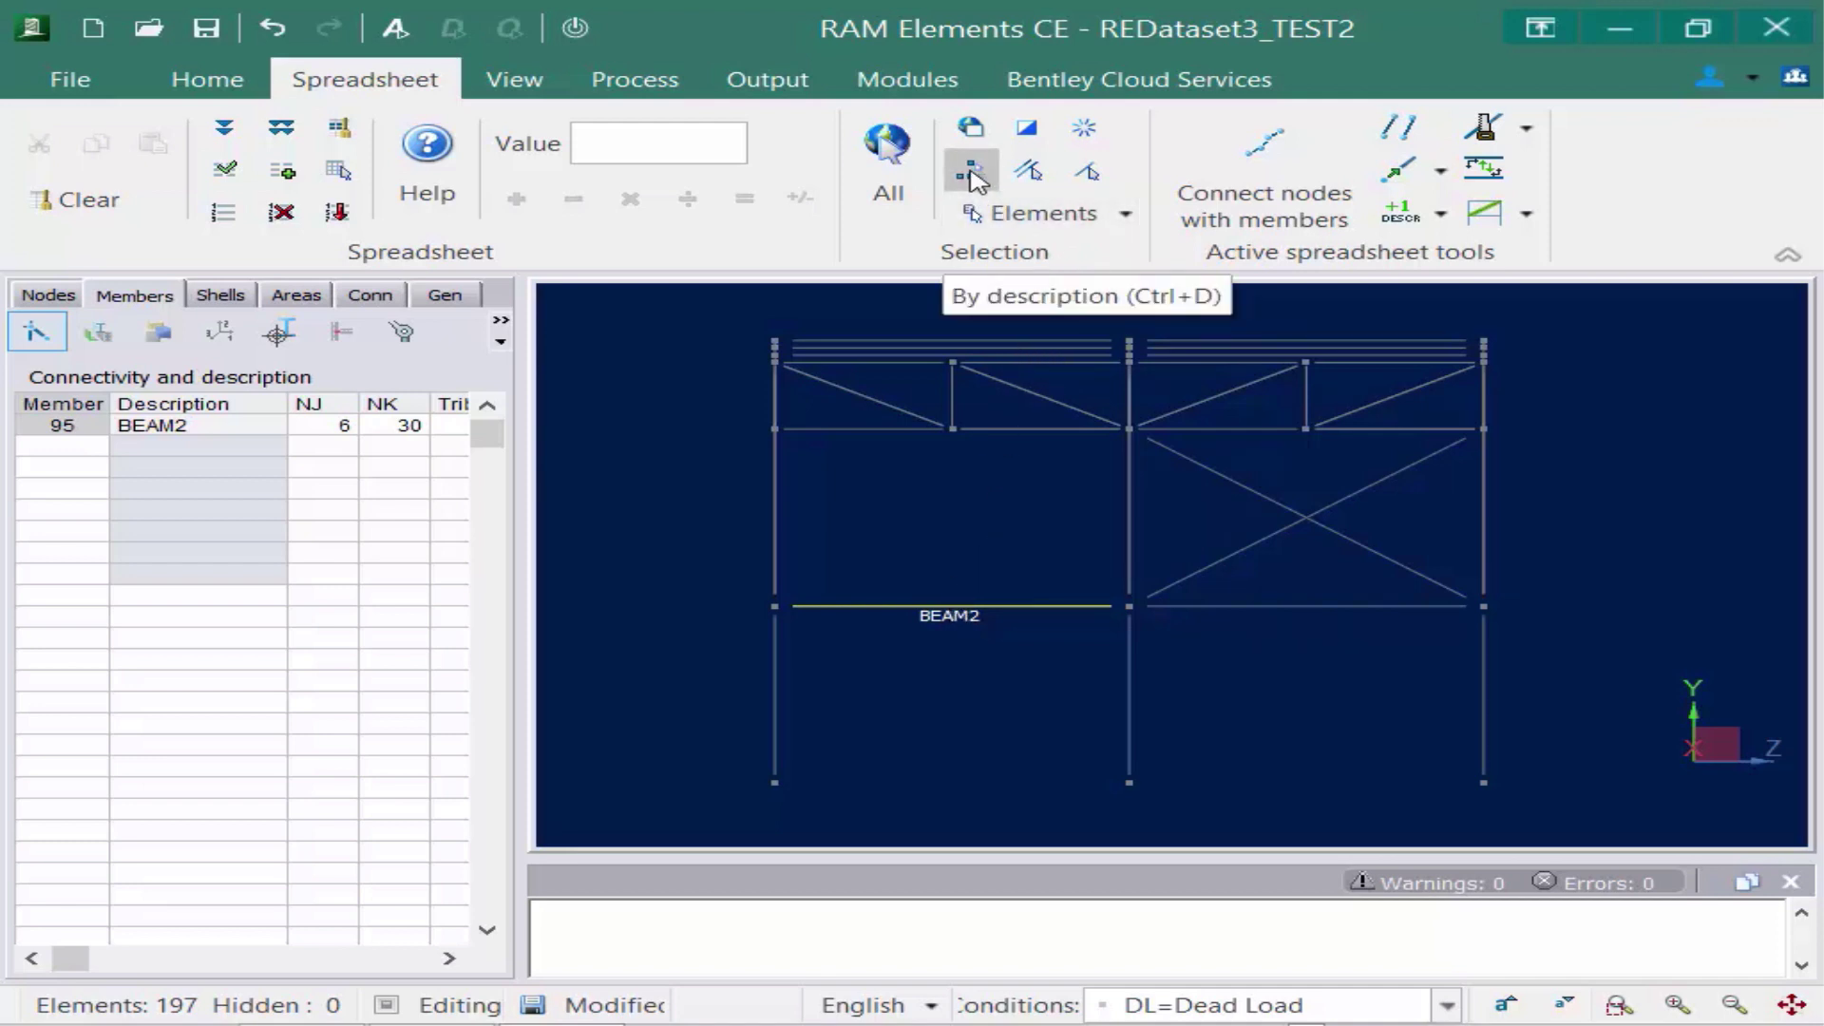
click(974, 175)
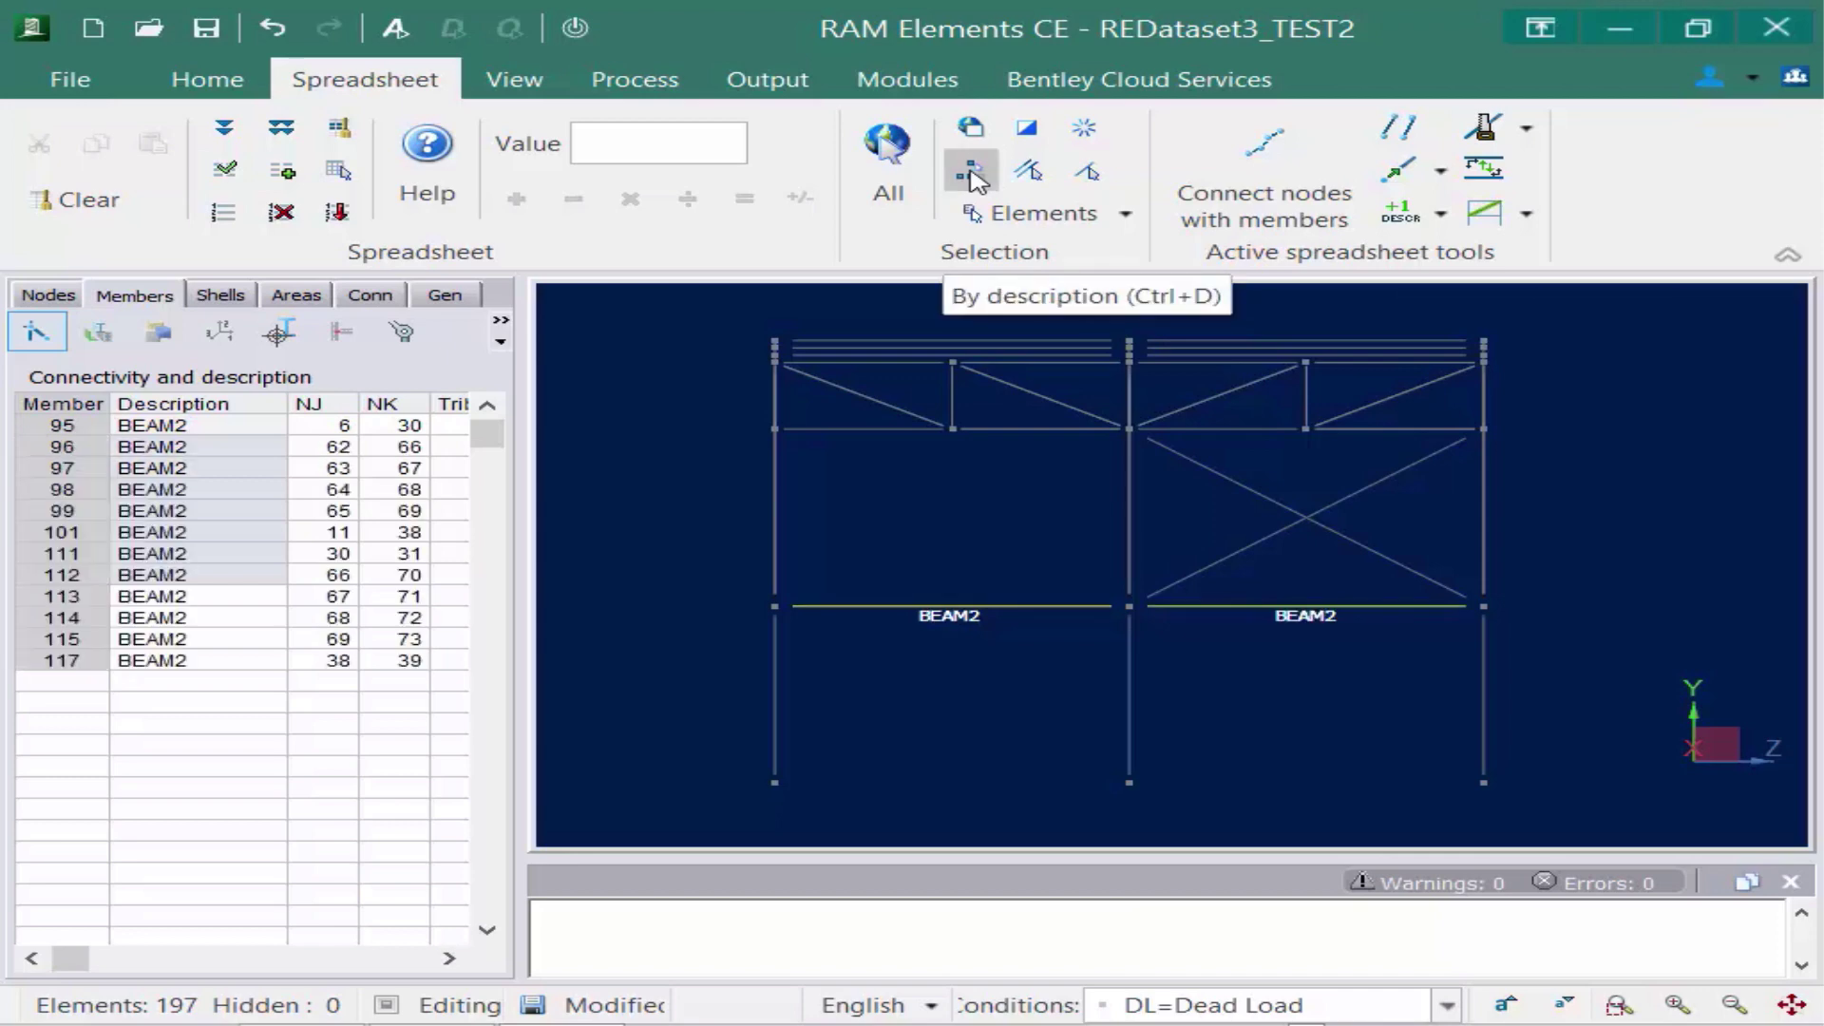
middle_drag(766, 363, 669, 453)
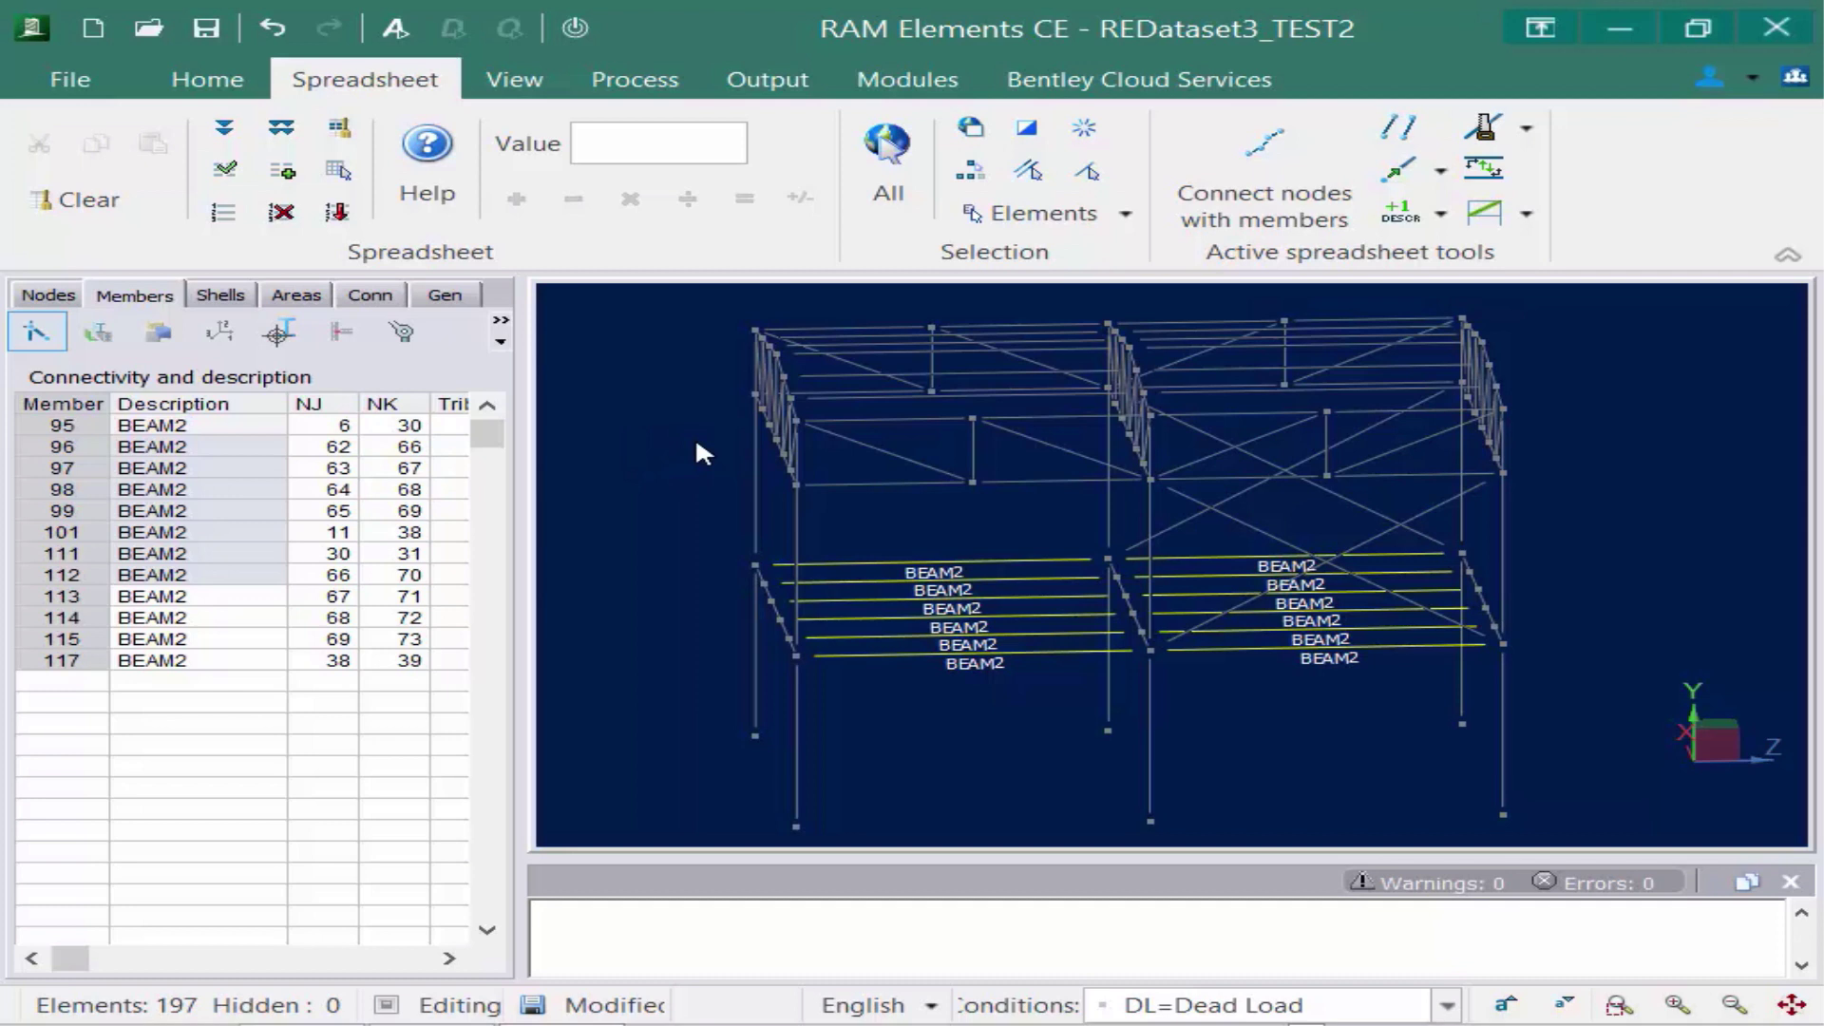
click(697, 445)
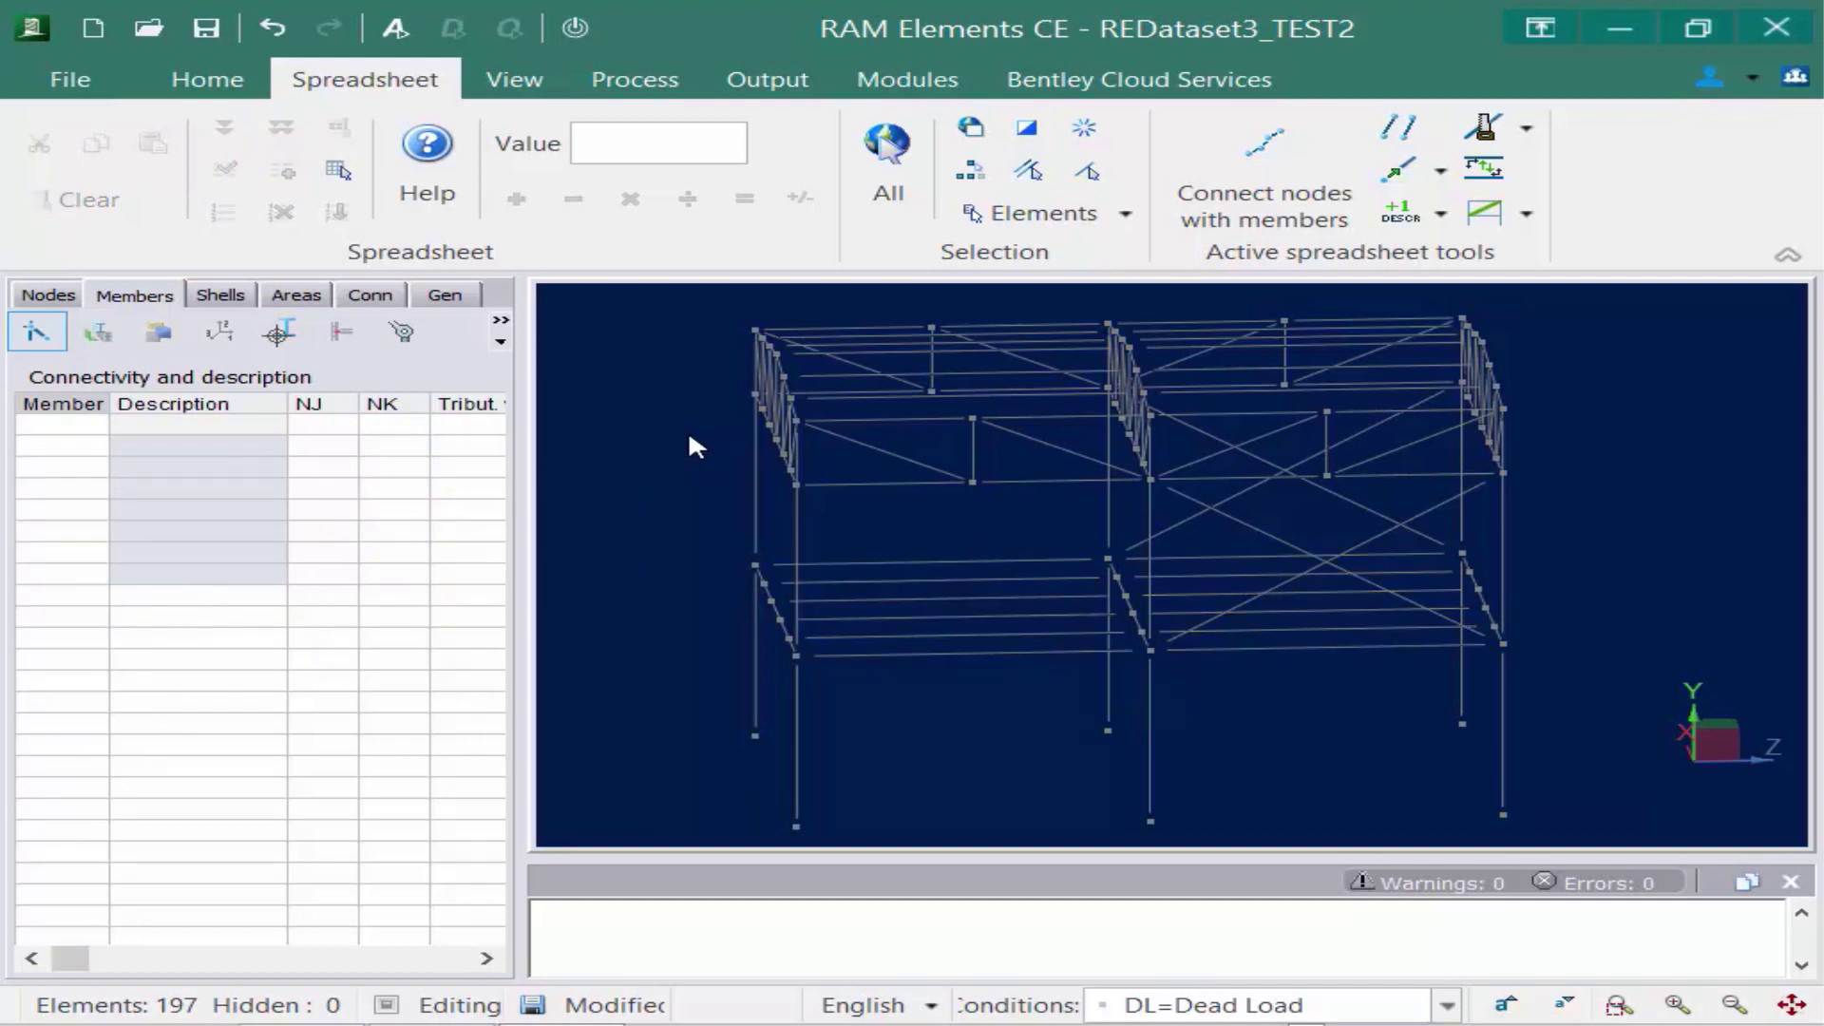
Switch to a standard isometric view and select all members to show every description label.
right_click(681, 430)
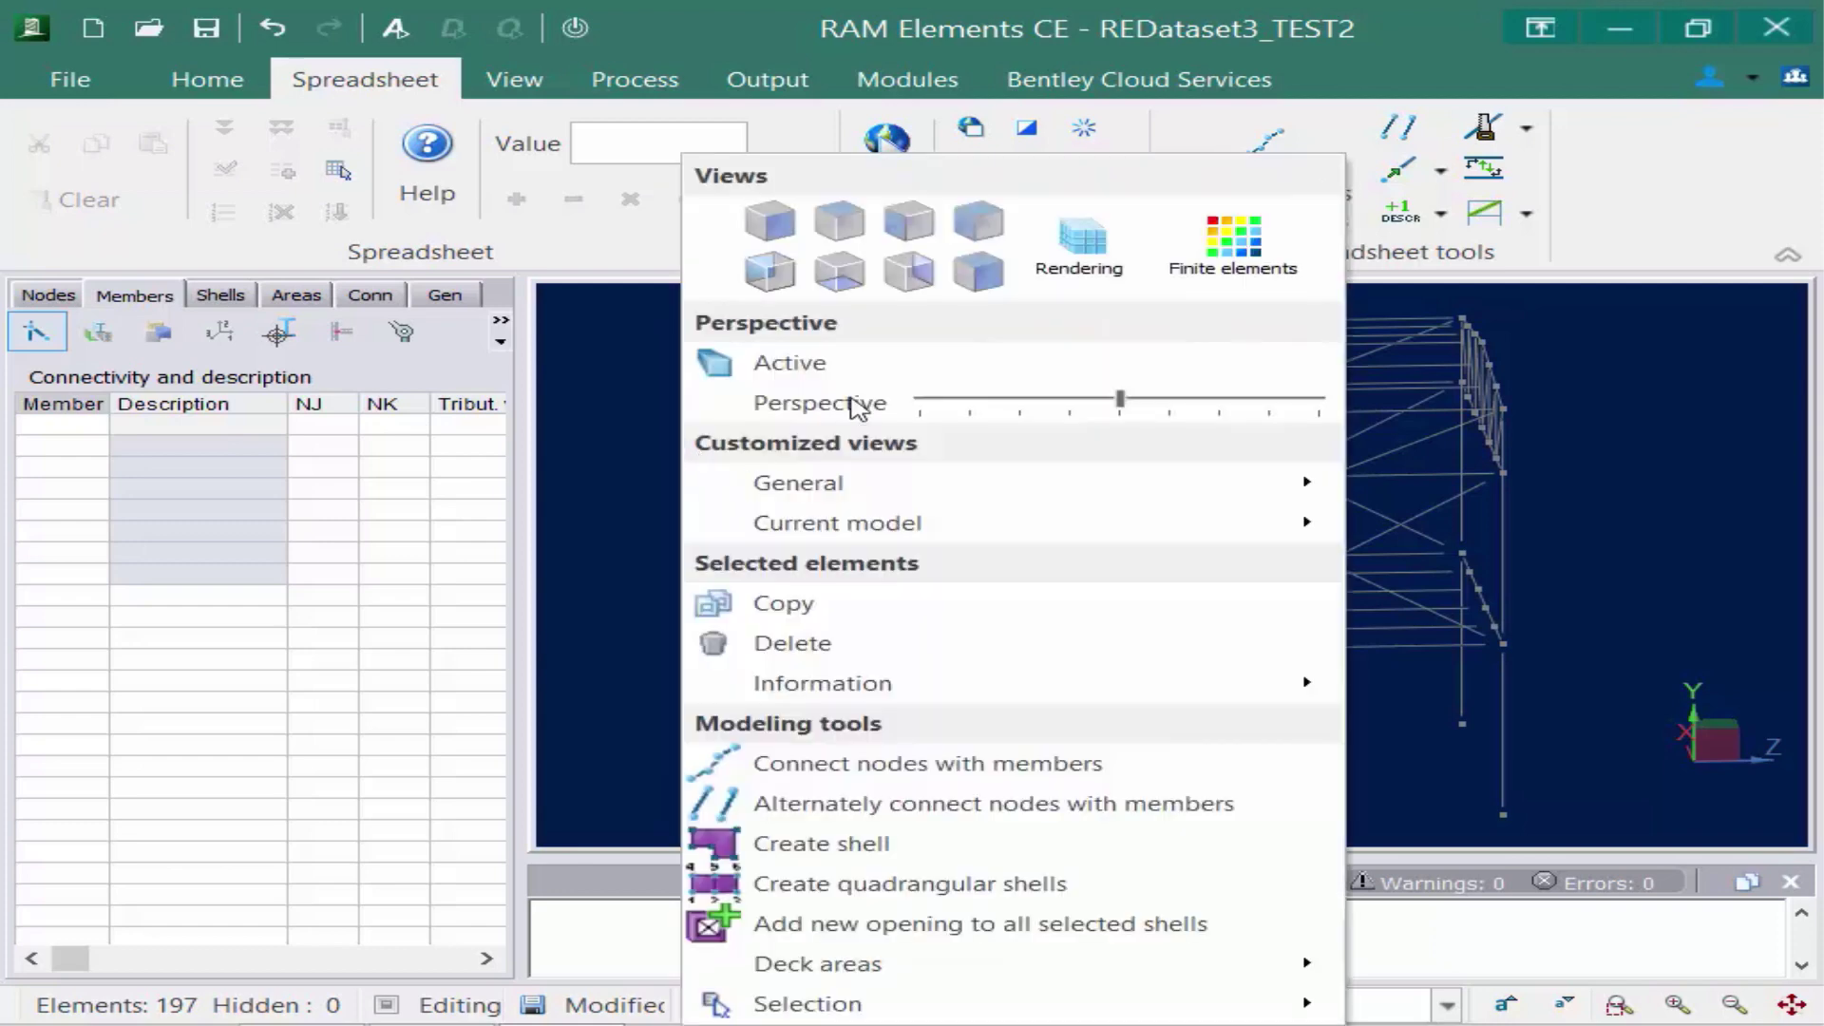
click(980, 220)
click(569, 560)
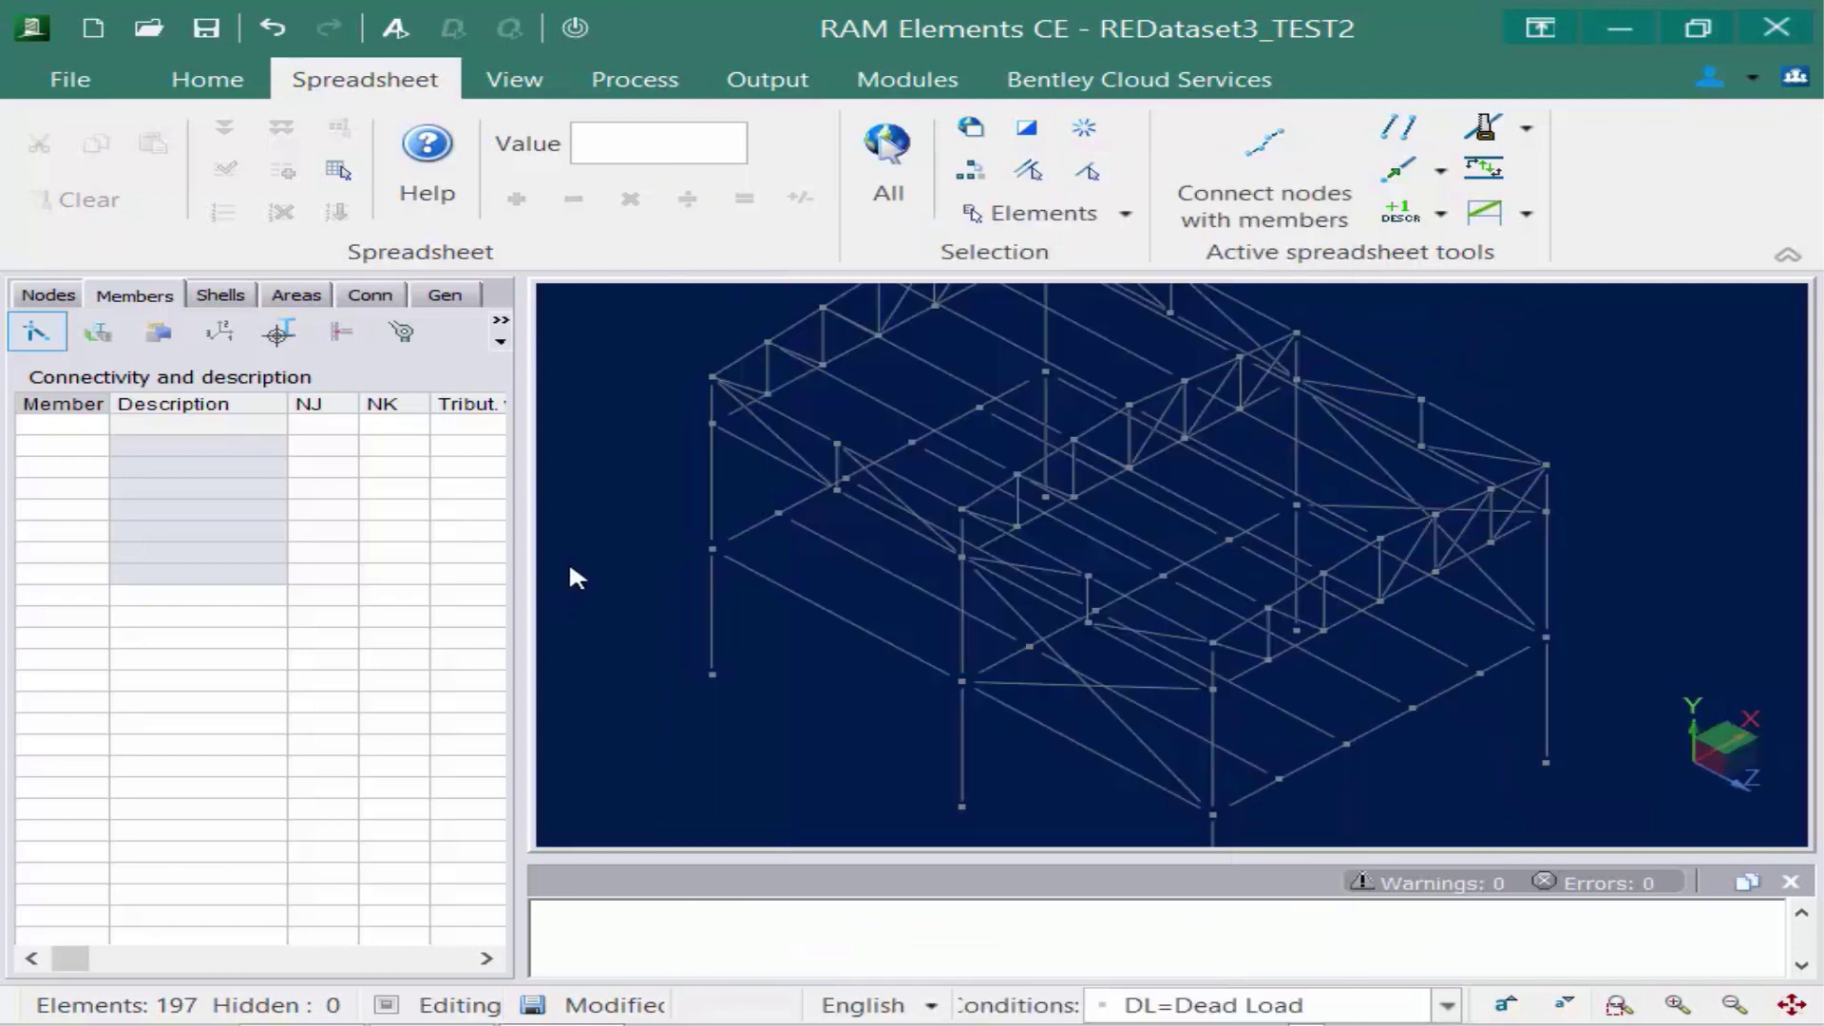
click(889, 171)
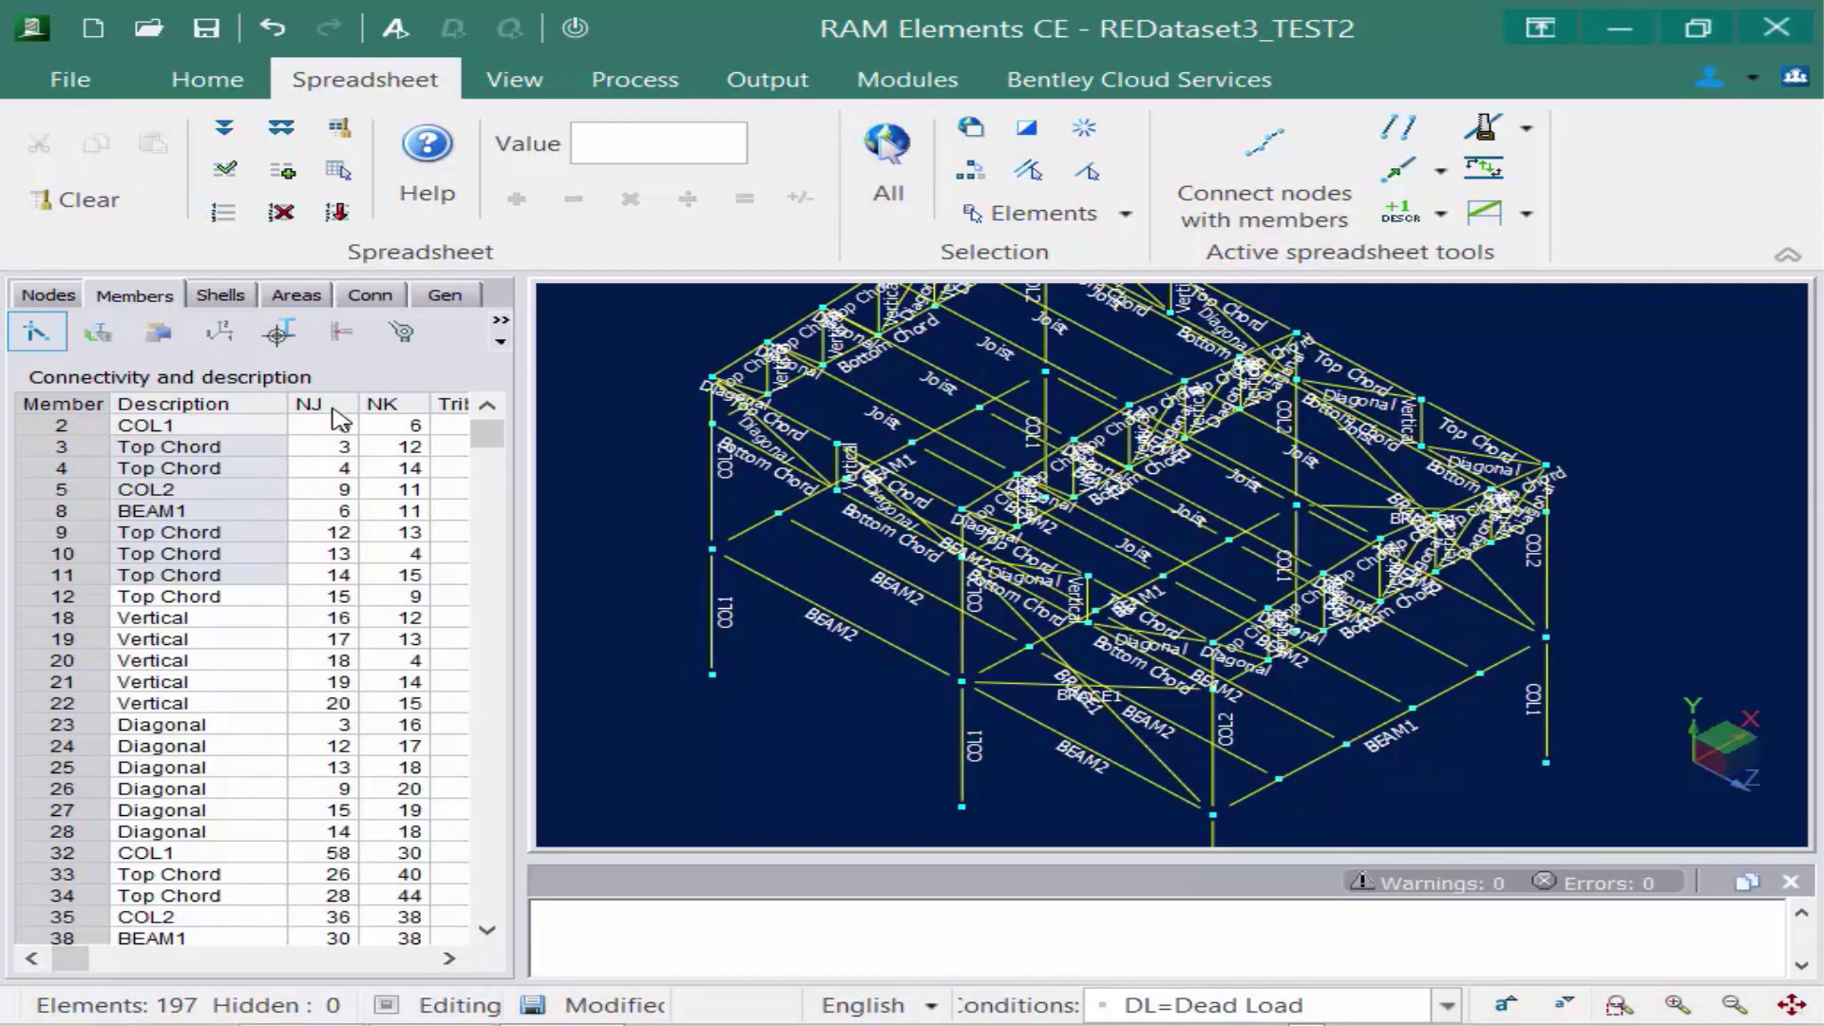
click(449, 957)
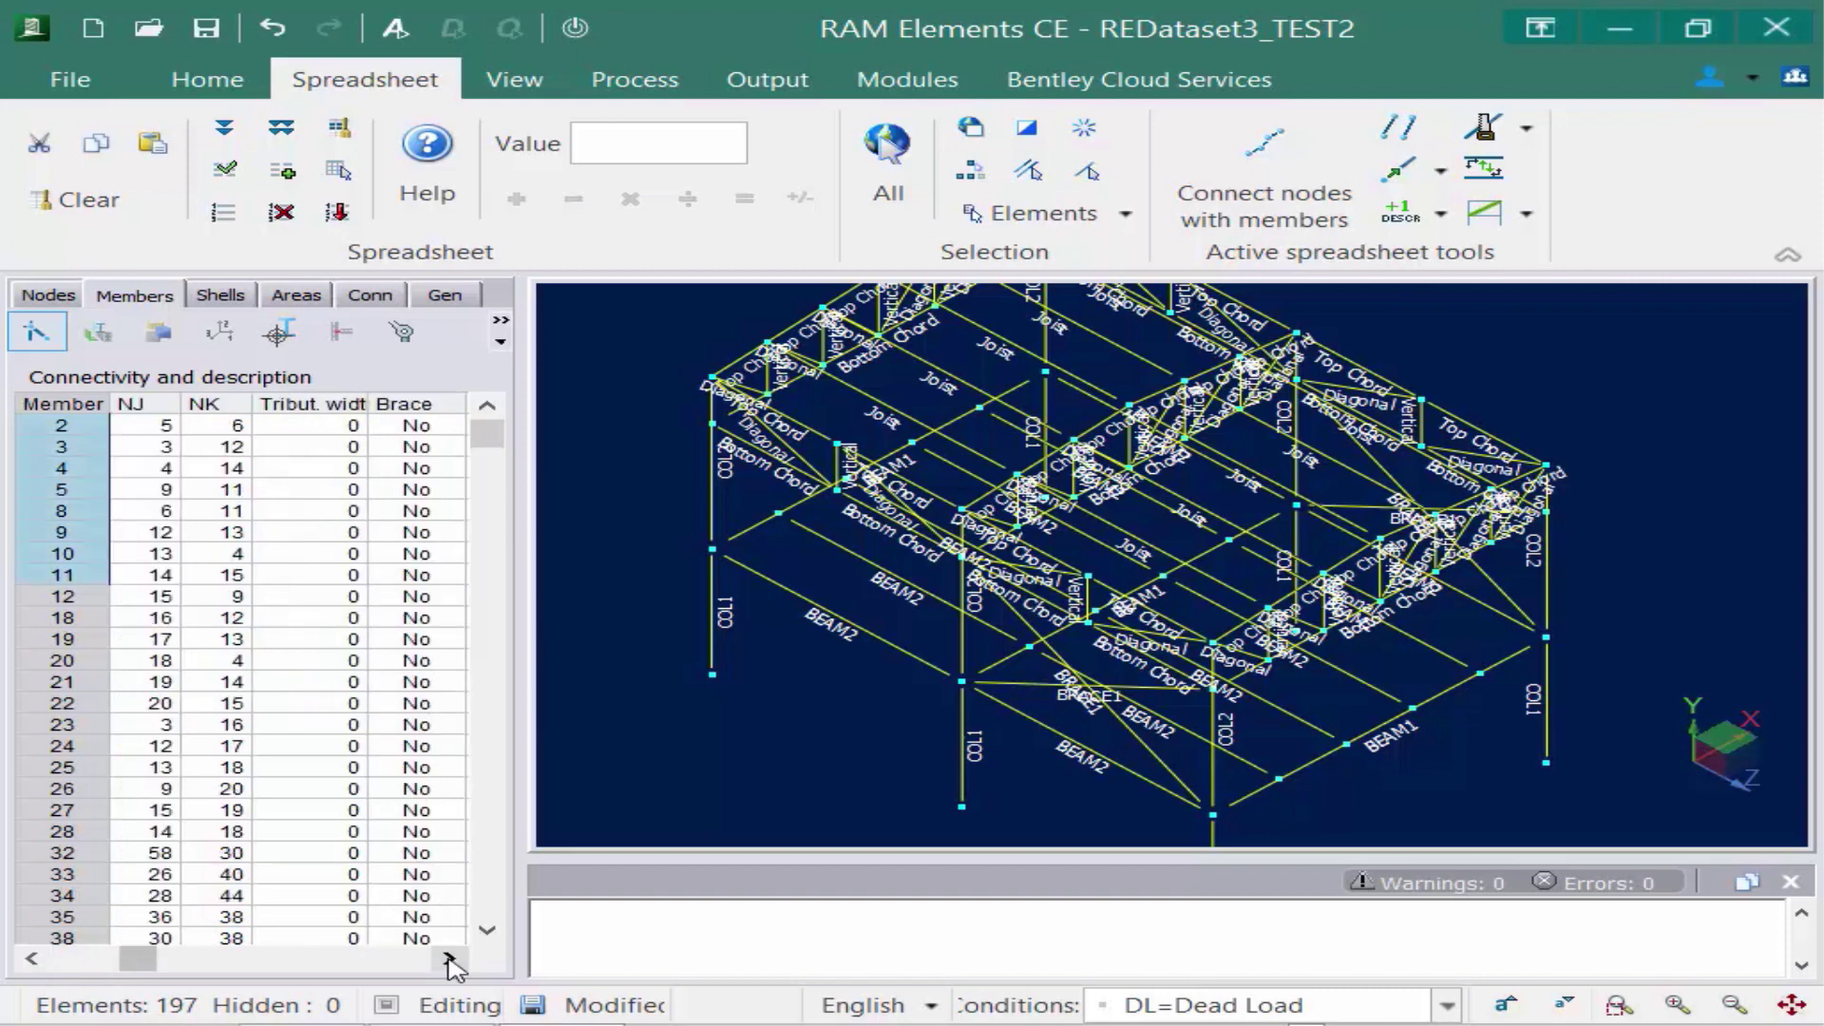
click(449, 958)
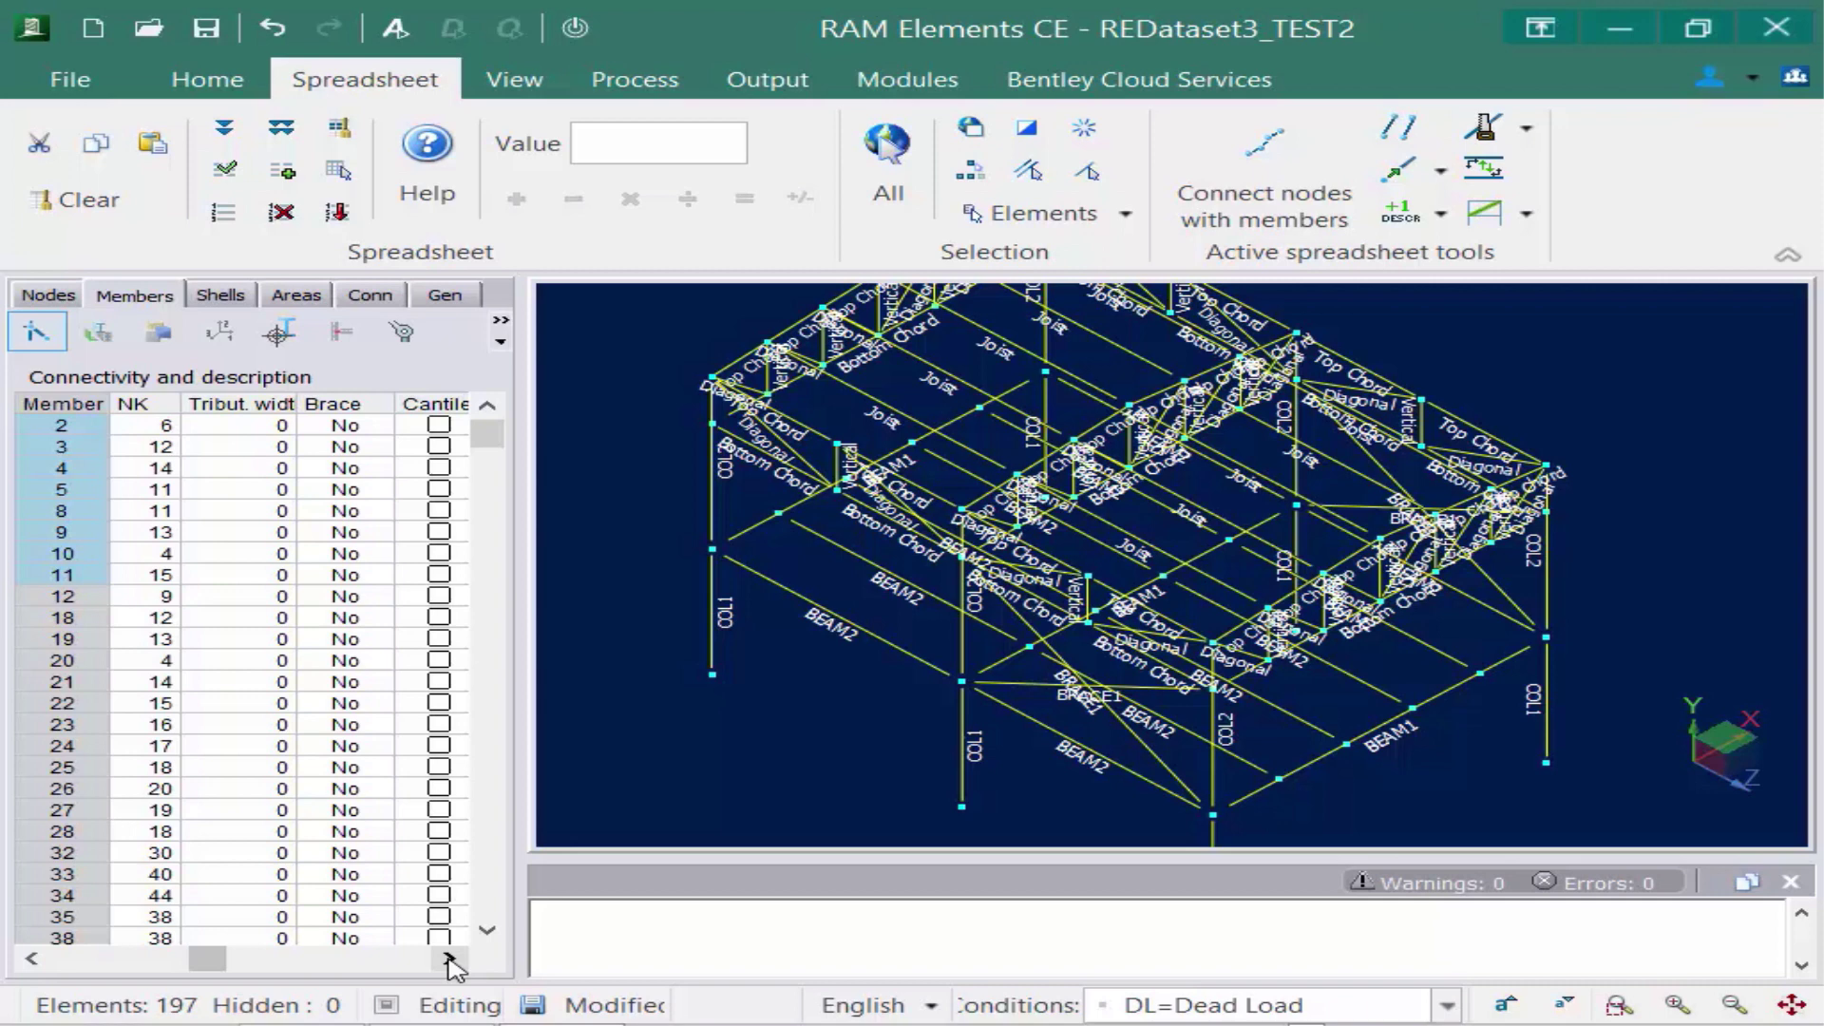
click(384, 427)
click(384, 428)
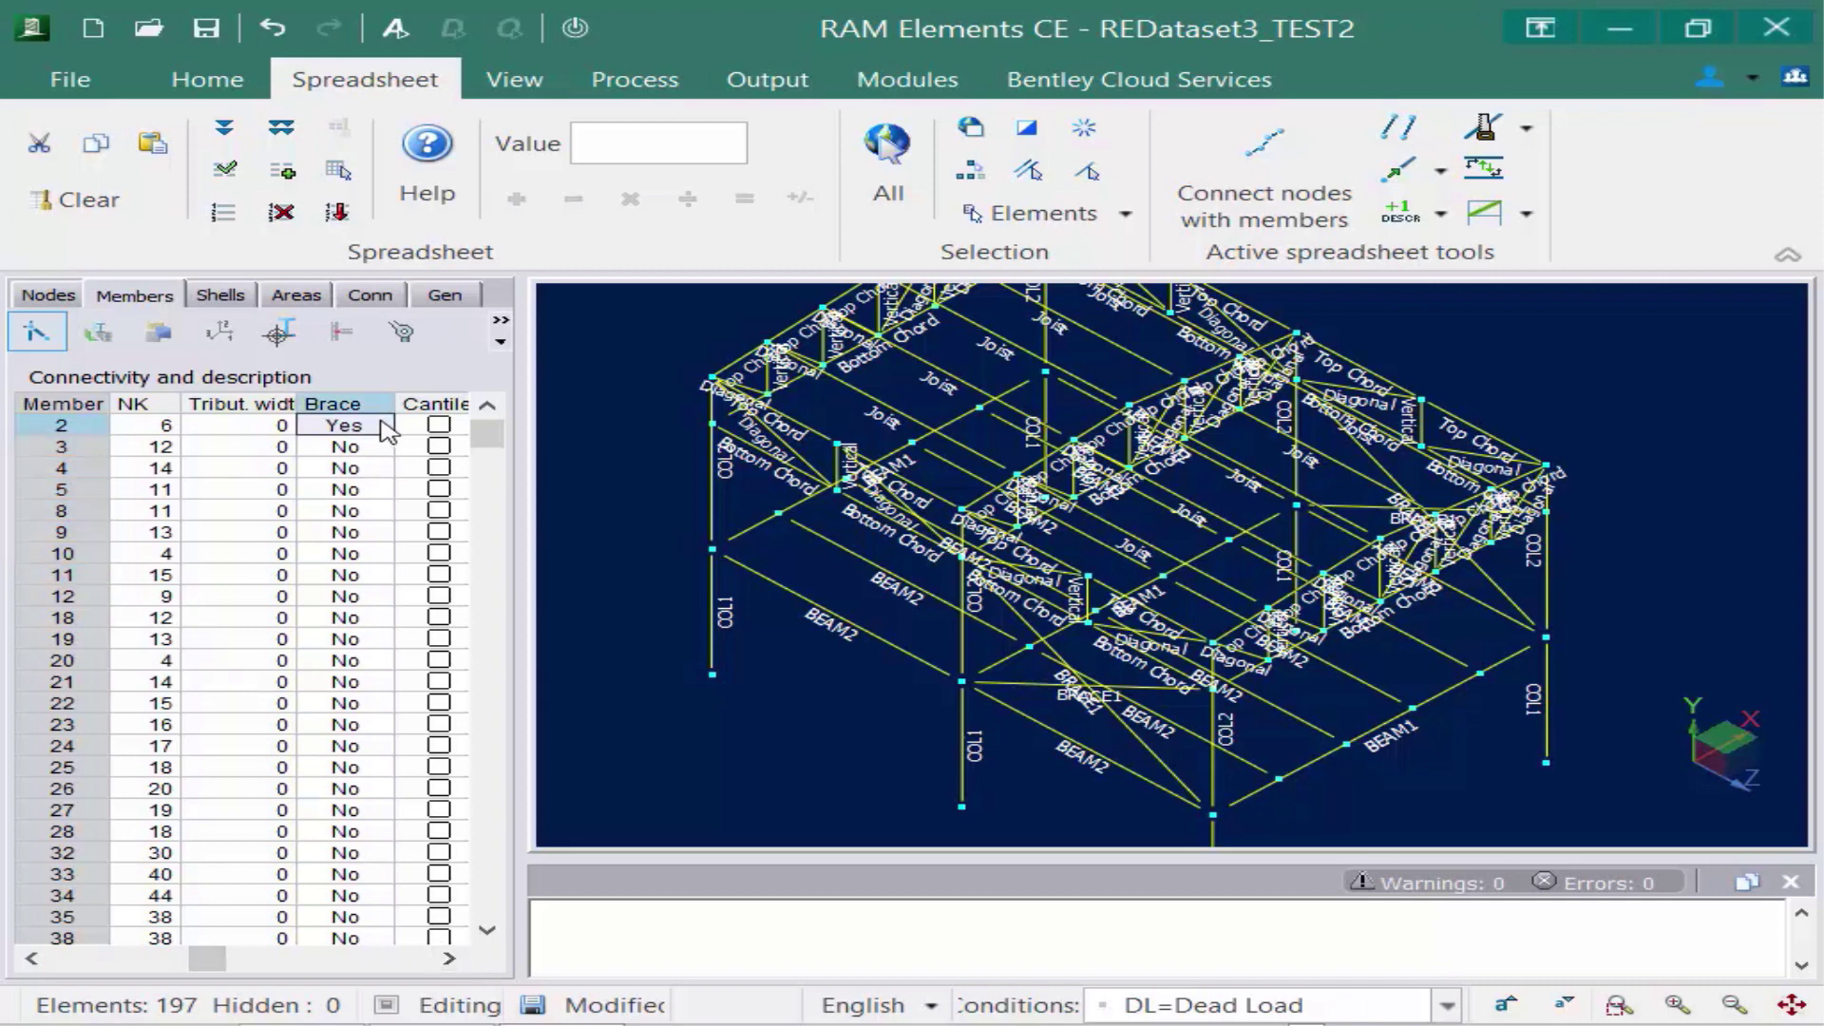
click(384, 427)
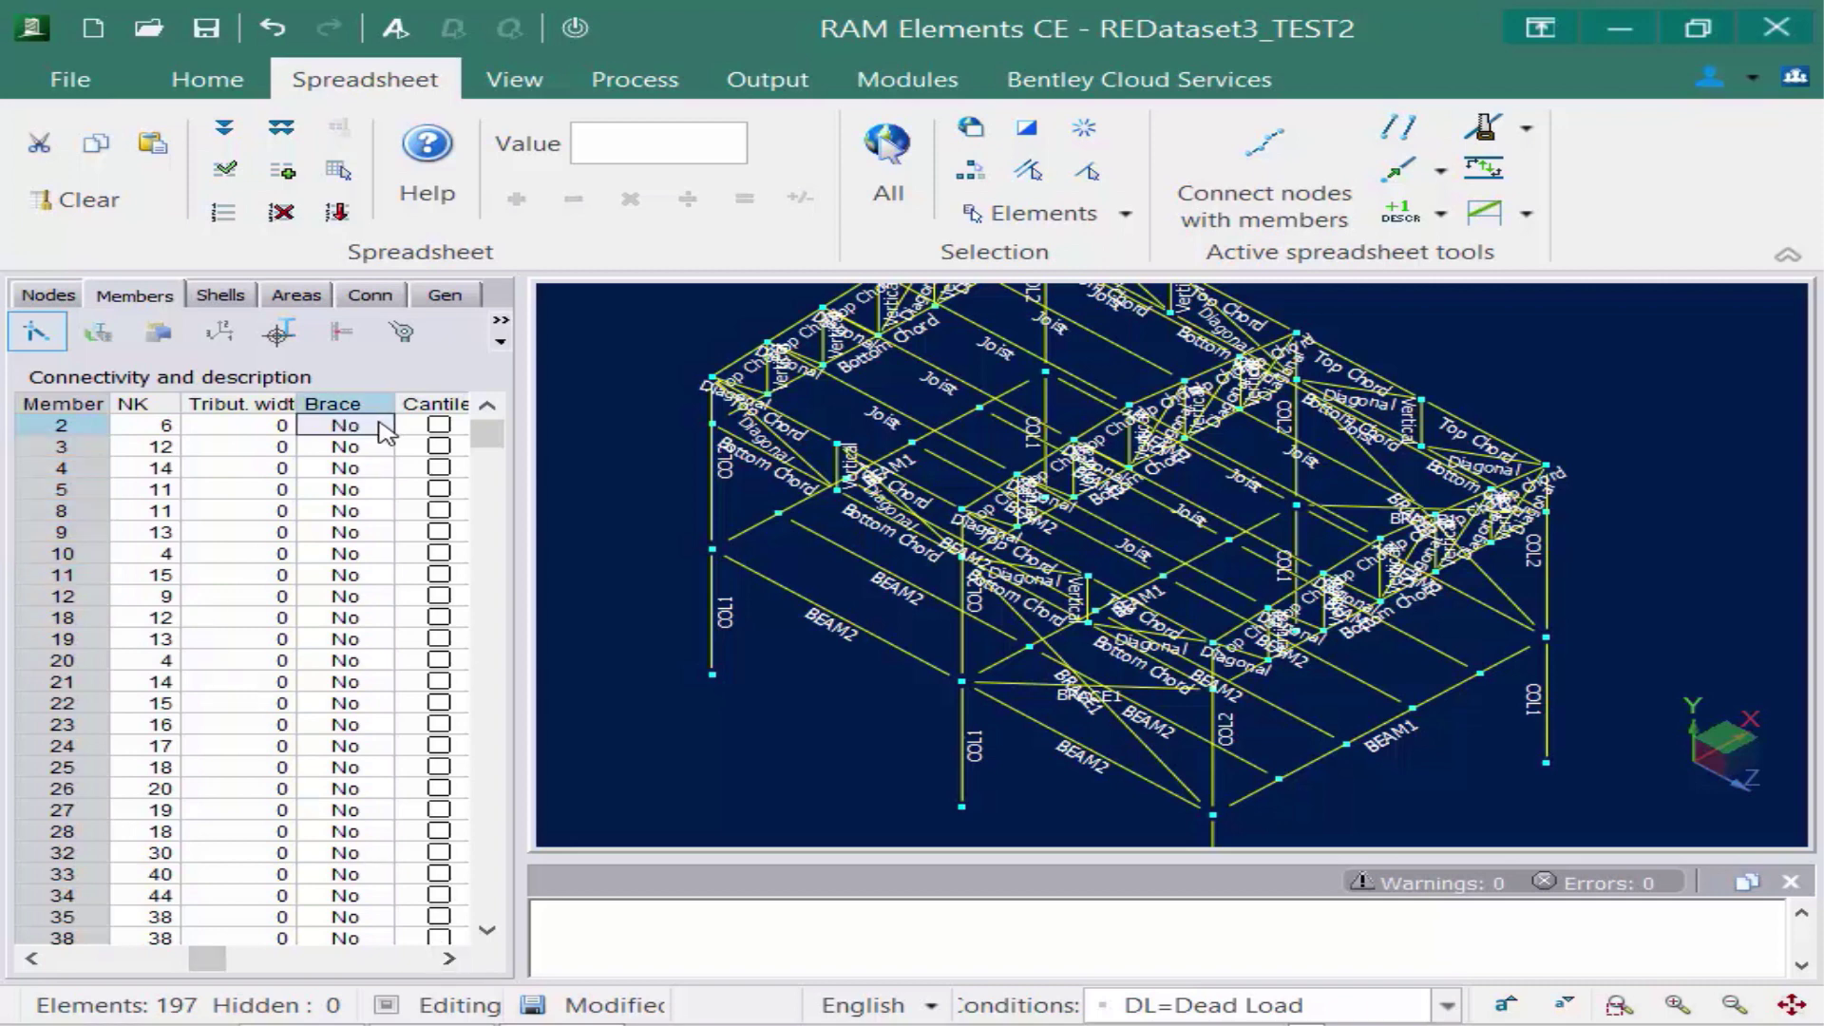
click(451, 957)
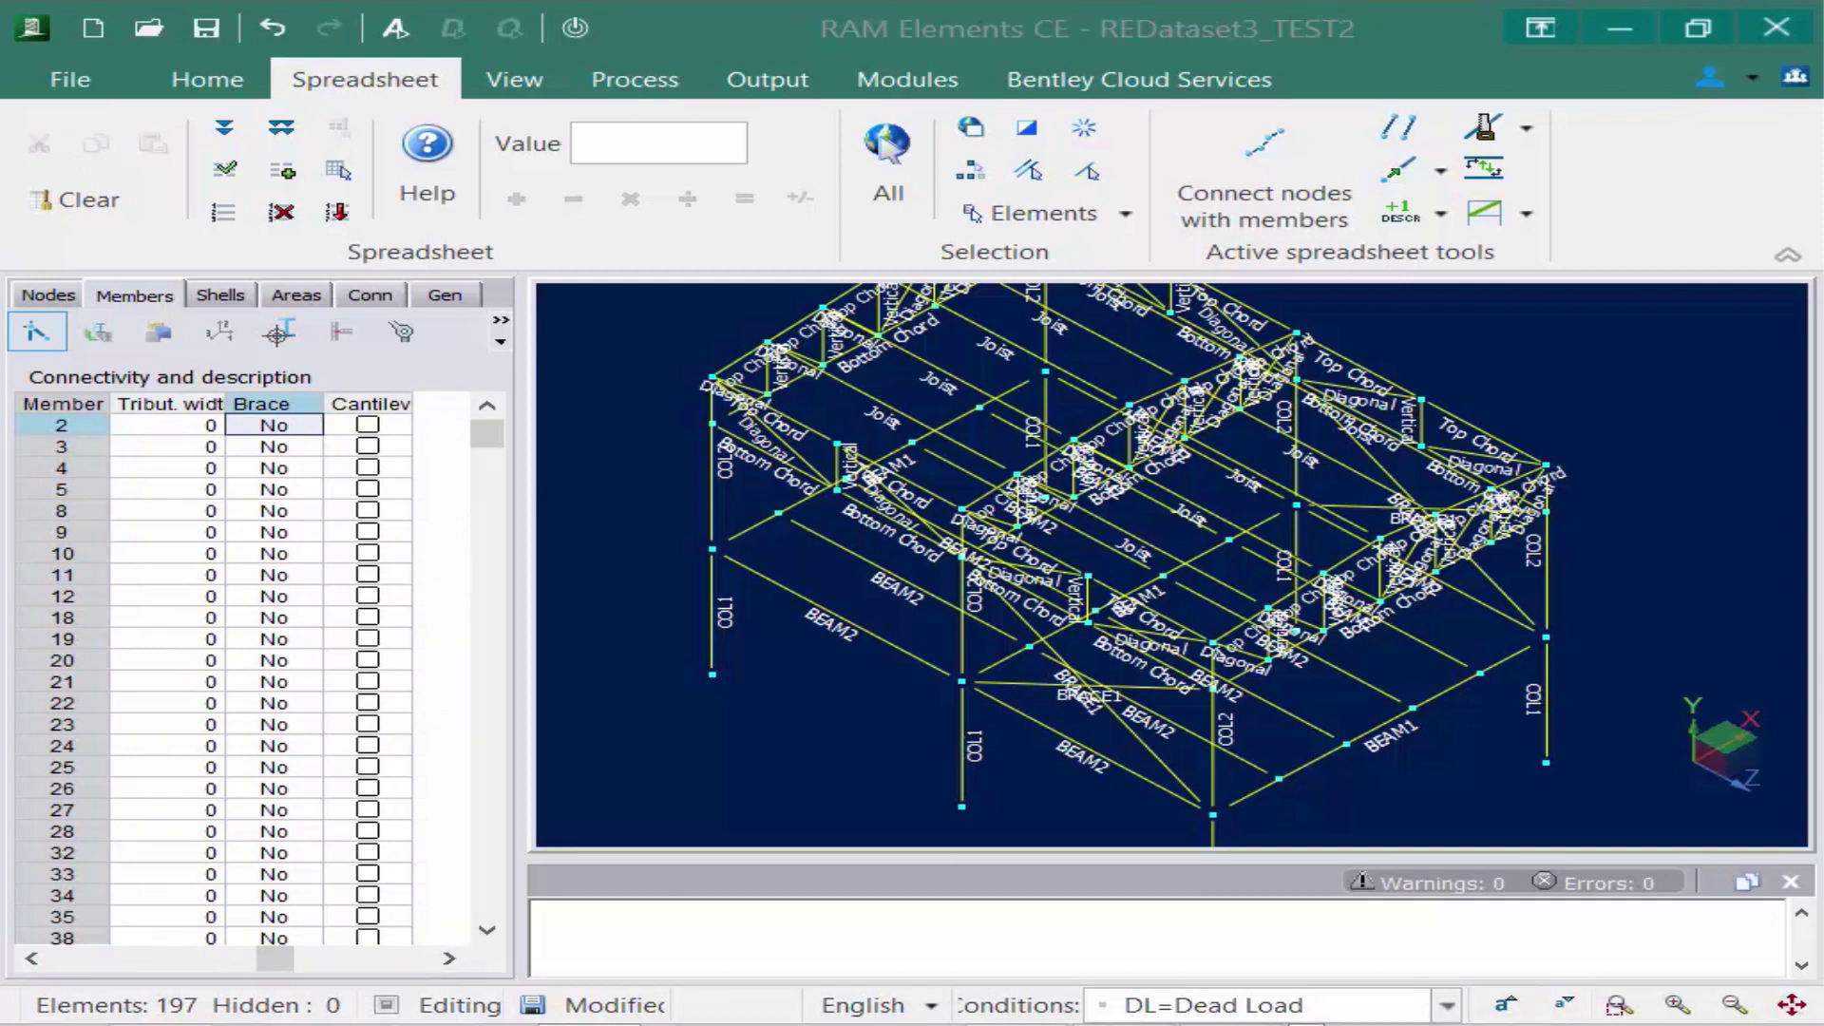